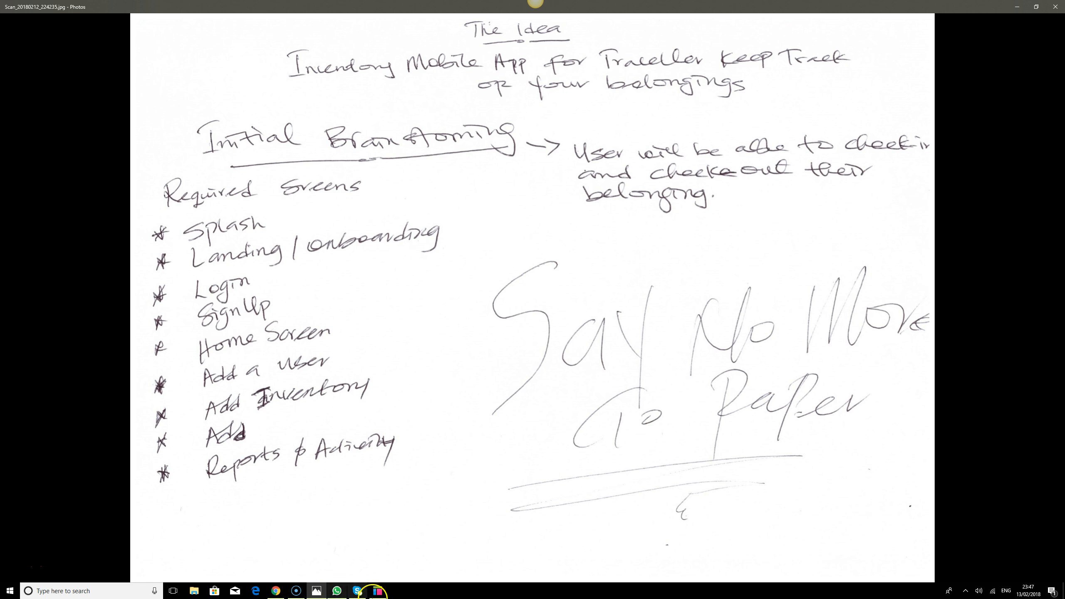
Step: Switch to the Inventory Mobile App project in Axure RP and select the Onboarding page's background shape
mouse_move(379, 593)
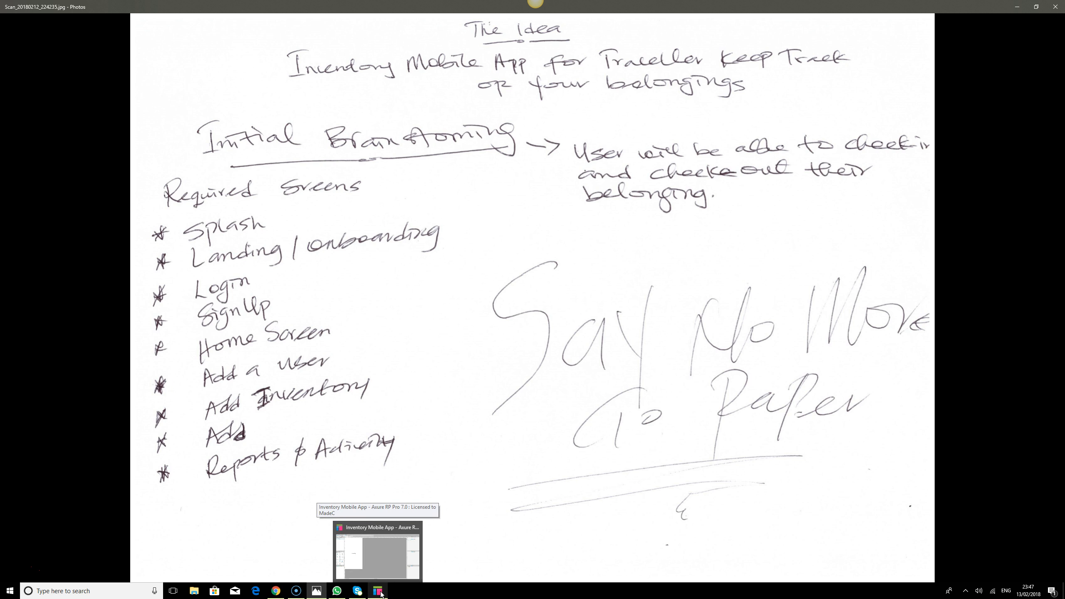
click(380, 571)
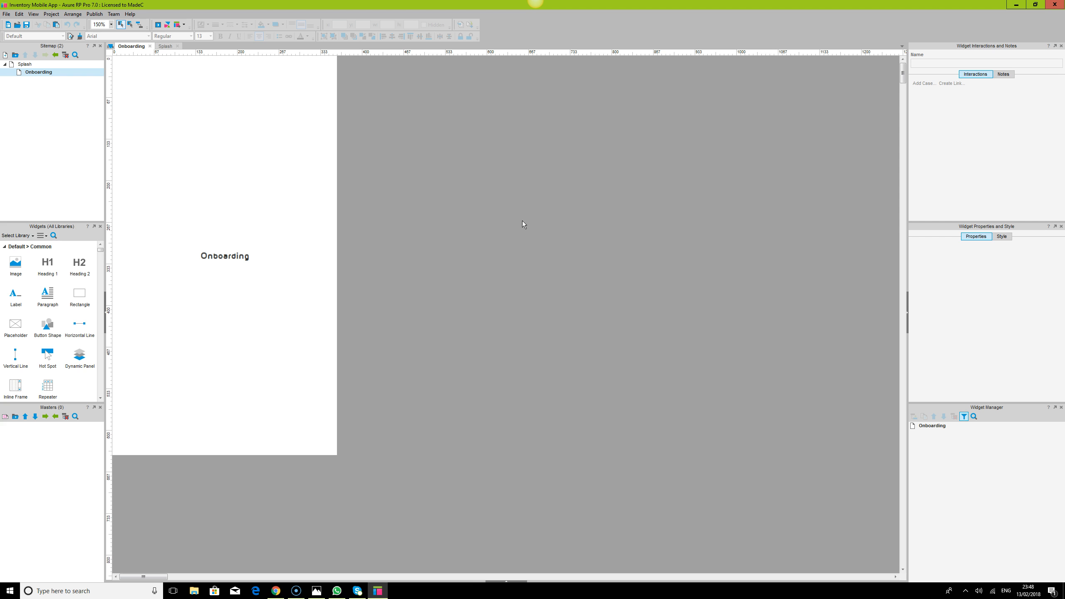
click(310, 144)
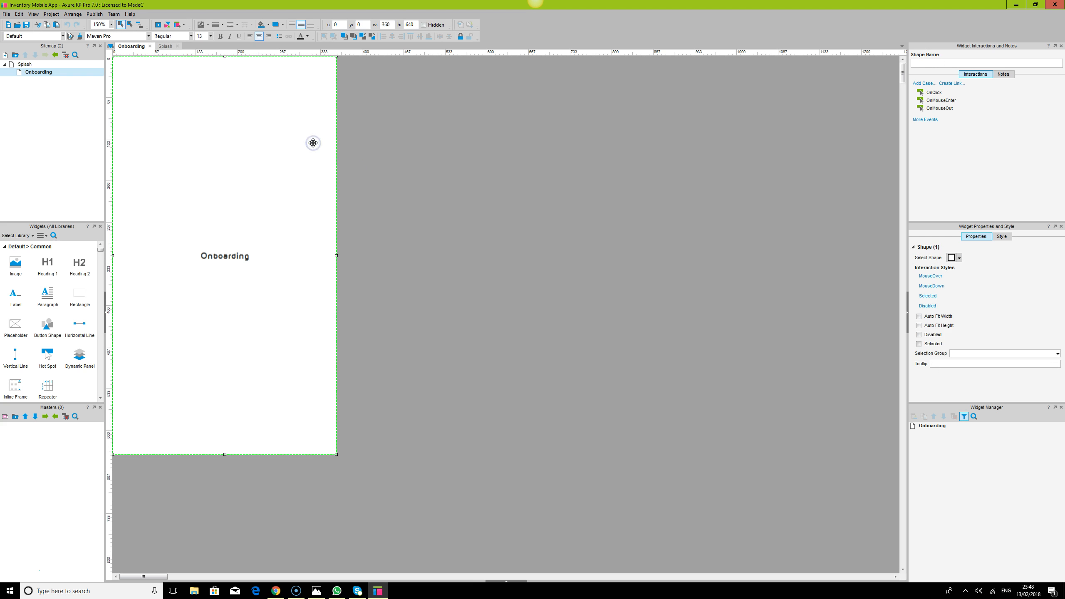
click(922, 63)
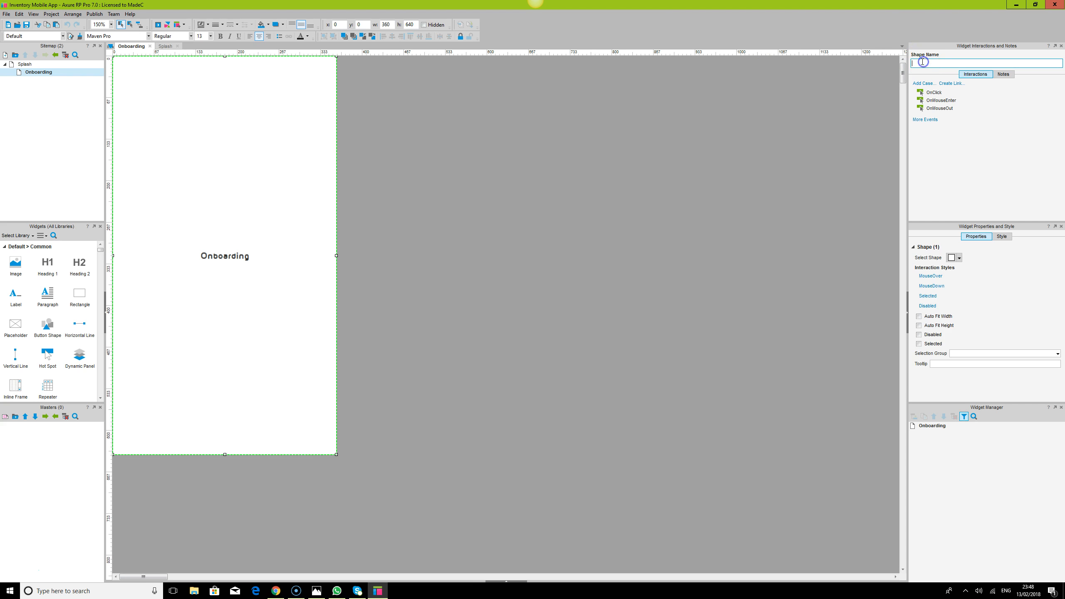
Step: Open the Splash page and name its background shape splash_screenholder
double_click(21, 64)
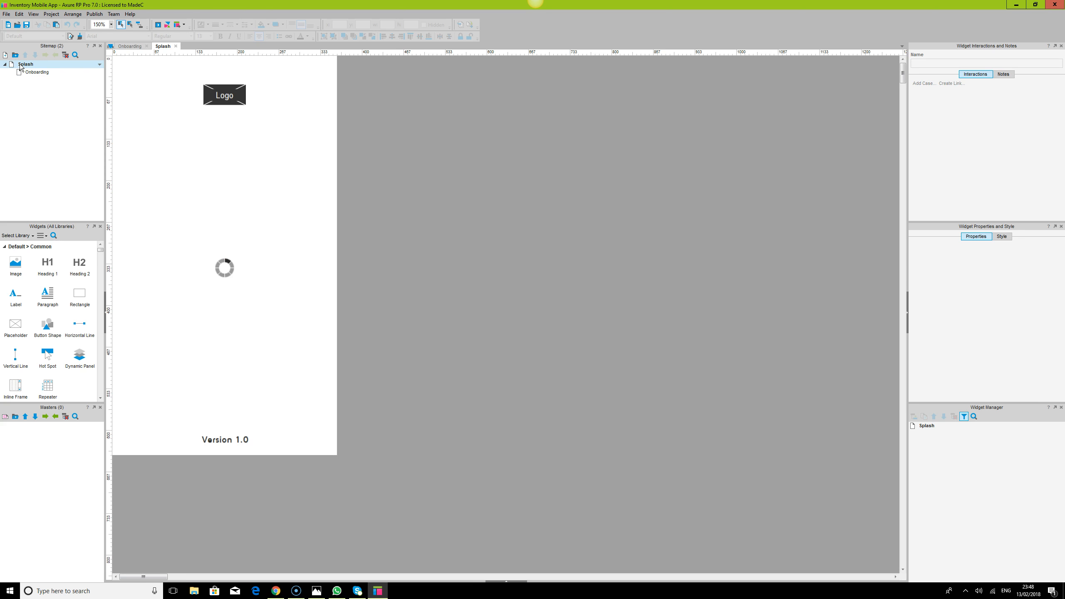
click(252, 133)
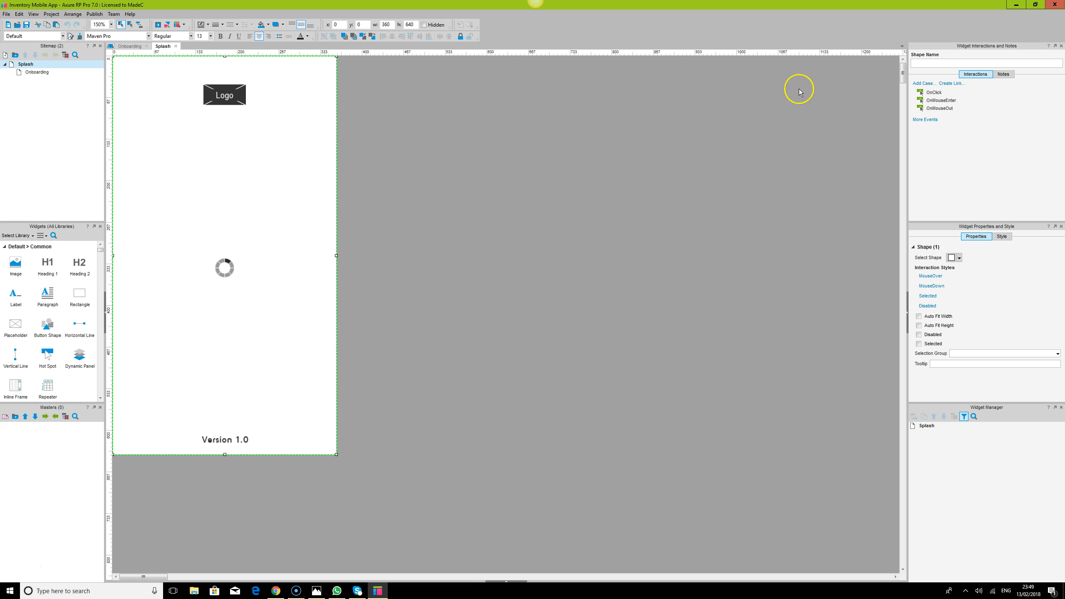
click(952, 63)
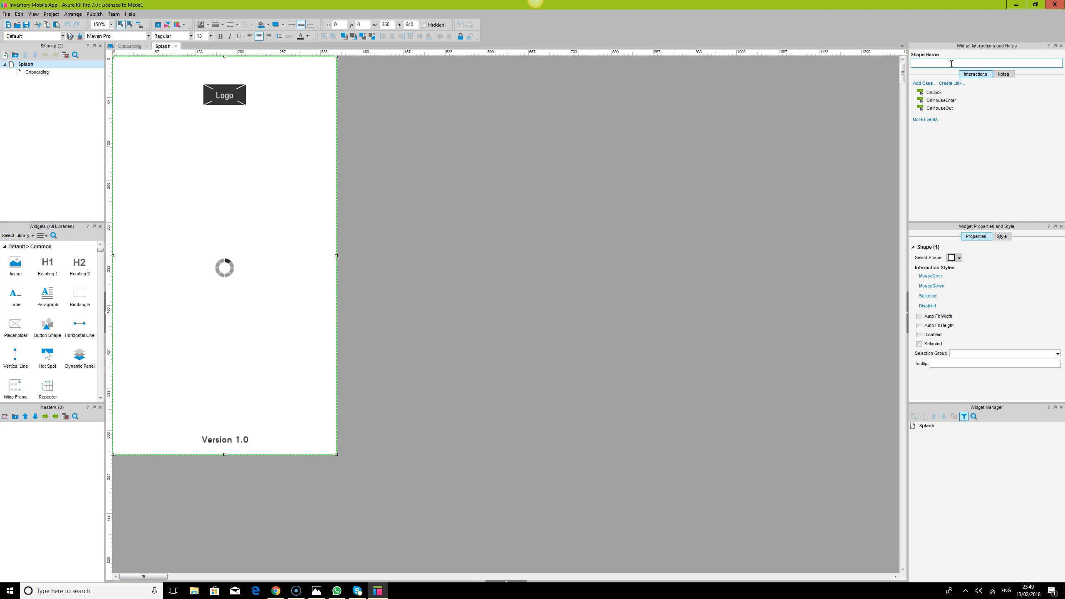
text(splash_screenholder)
click(551, 96)
click(257, 235)
click(305, 162)
click(290, 159)
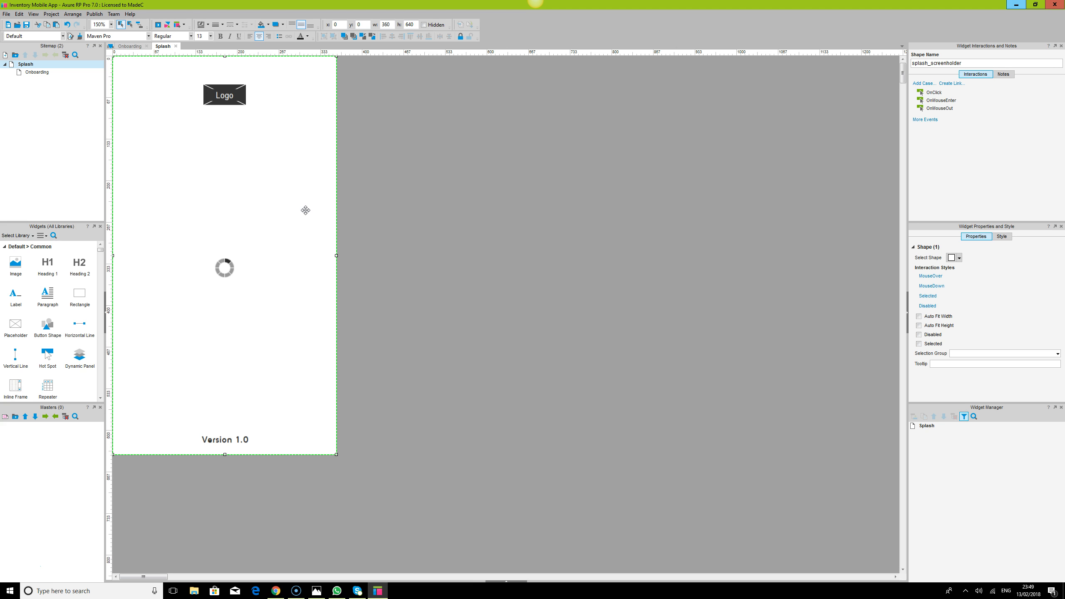
click(452, 247)
click(247, 174)
click(422, 201)
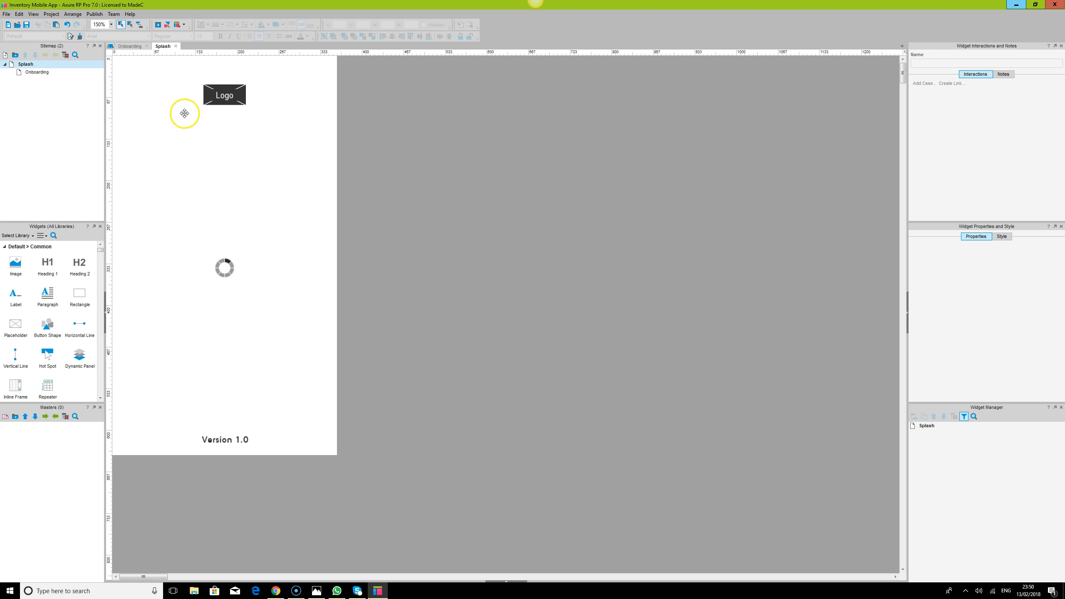
Step: Name the Logo placeholder within the splash screen's group app_logo
click(224, 98)
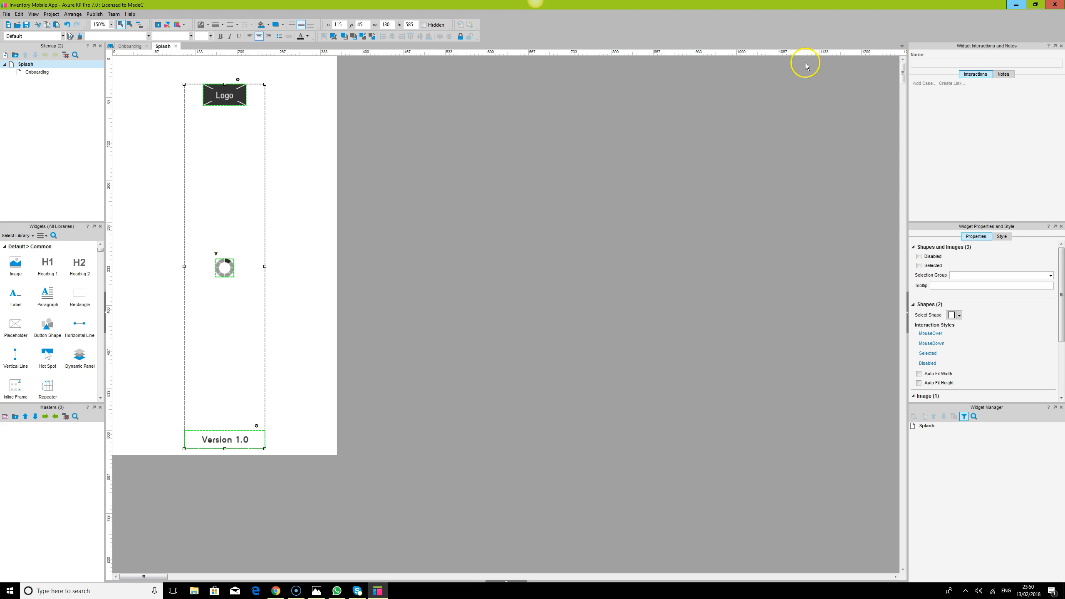
click(223, 95)
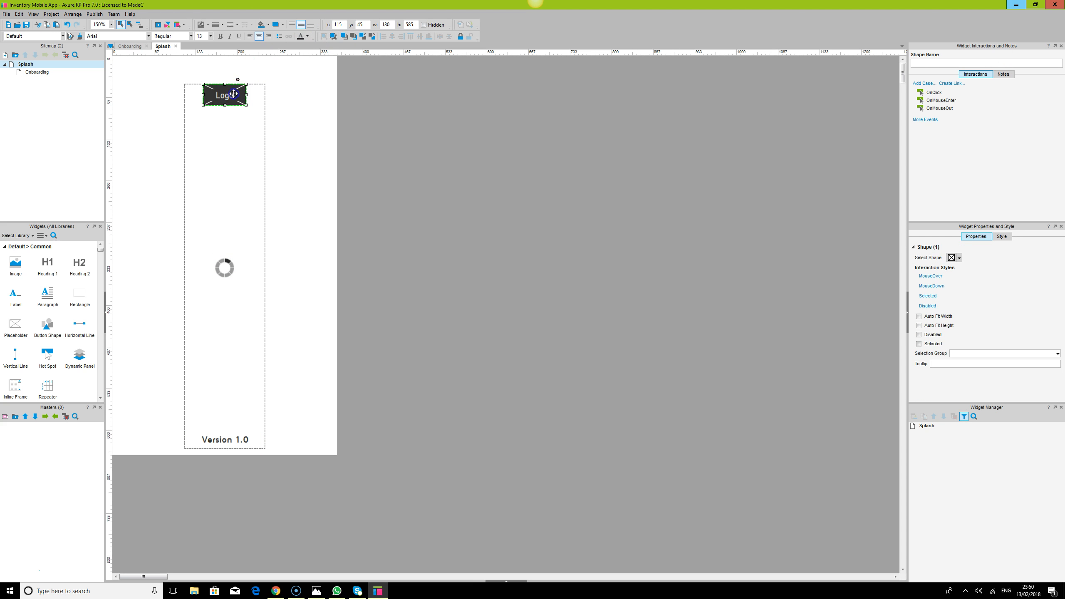
click(949, 61)
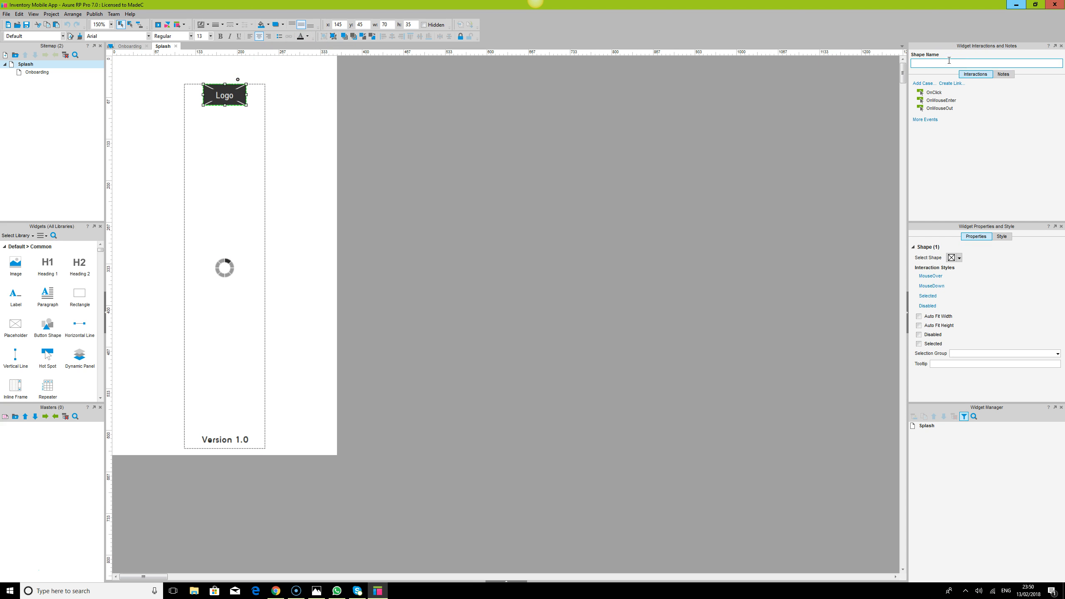
text(app_logo)
click(438, 226)
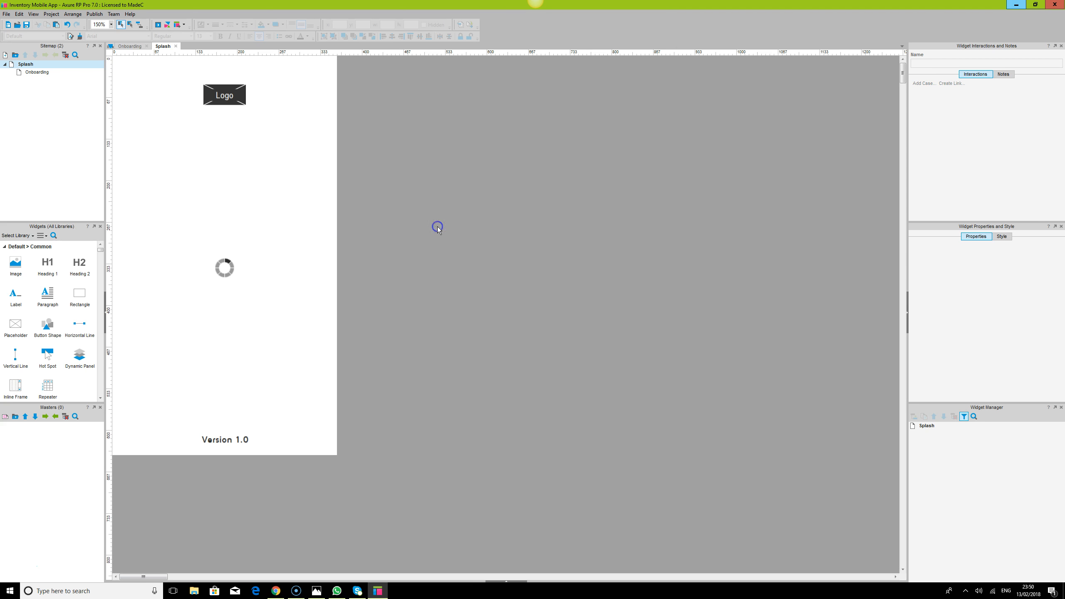
Step: Name the loading spinner image on the splash screen app_loading_icon
click(221, 266)
click(221, 266)
click(947, 62)
text(a)
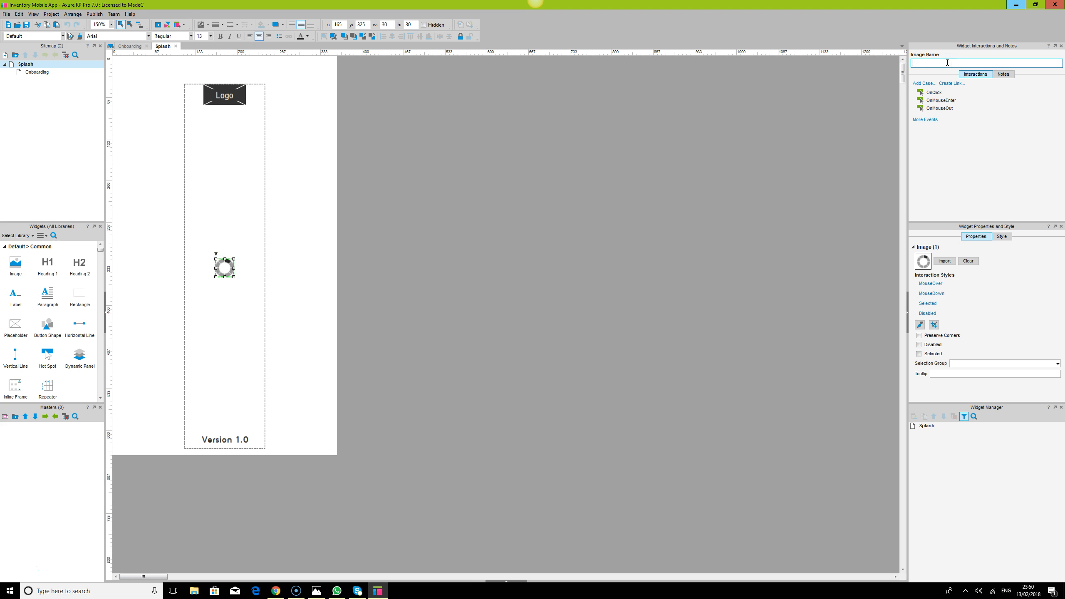
text(pp_loading_icon)
click(671, 428)
Step: Name the Version 1.0 text on the splash screen versiontxt
click(243, 441)
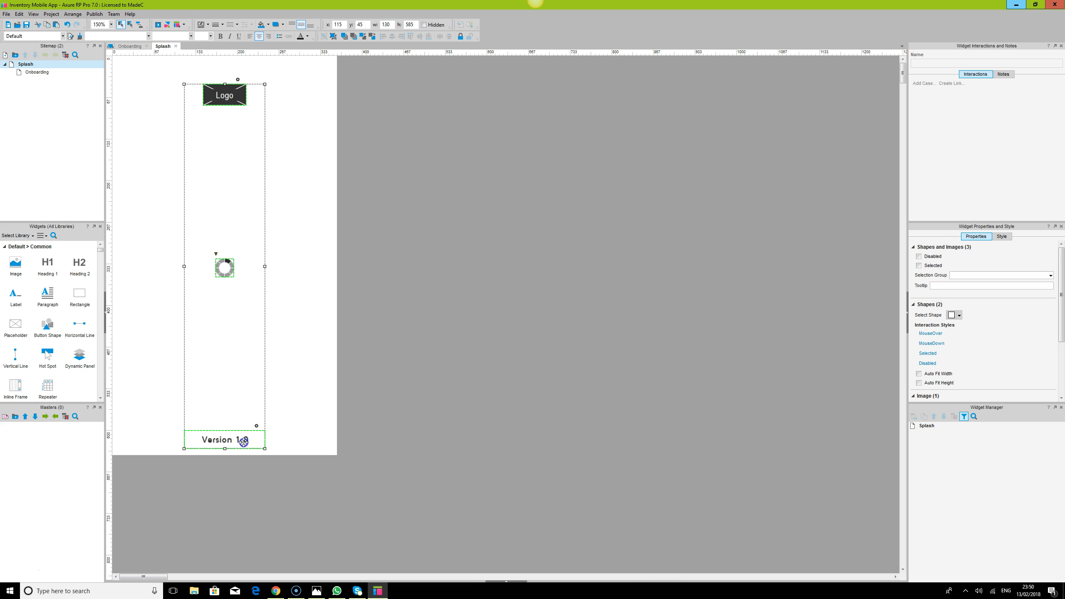
click(927, 67)
text(versiontxt)
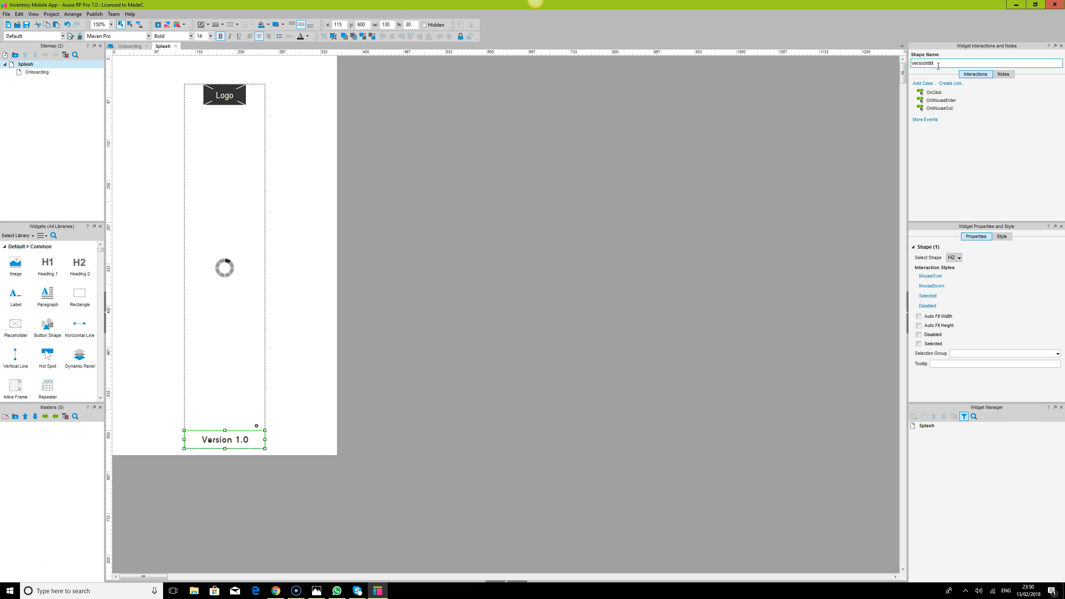
click(637, 243)
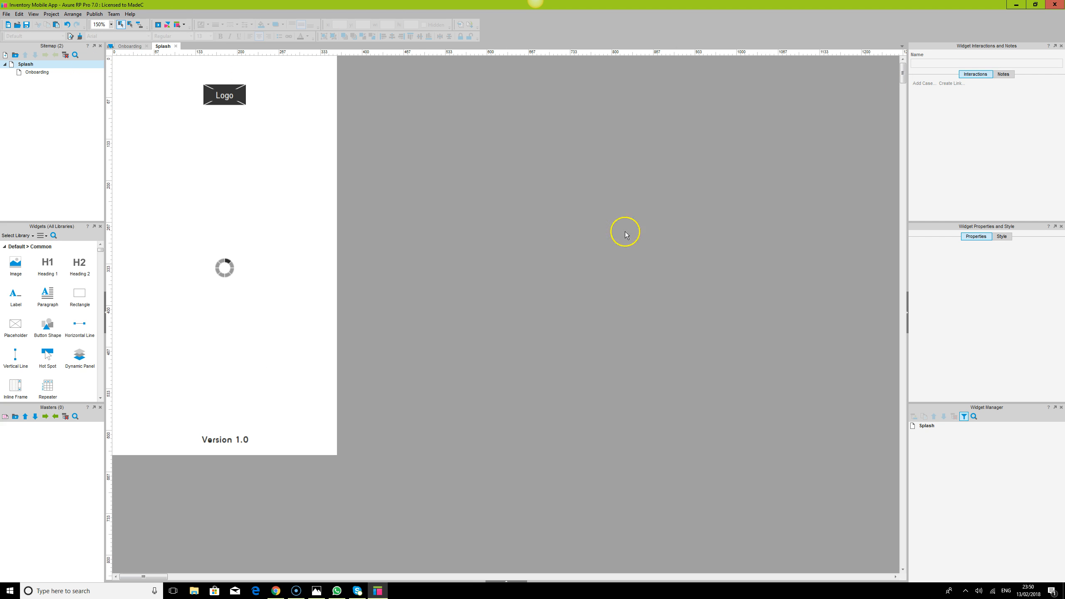
Step: Open the Onboarding page and delete its Onboarding heading text
double_click(38, 72)
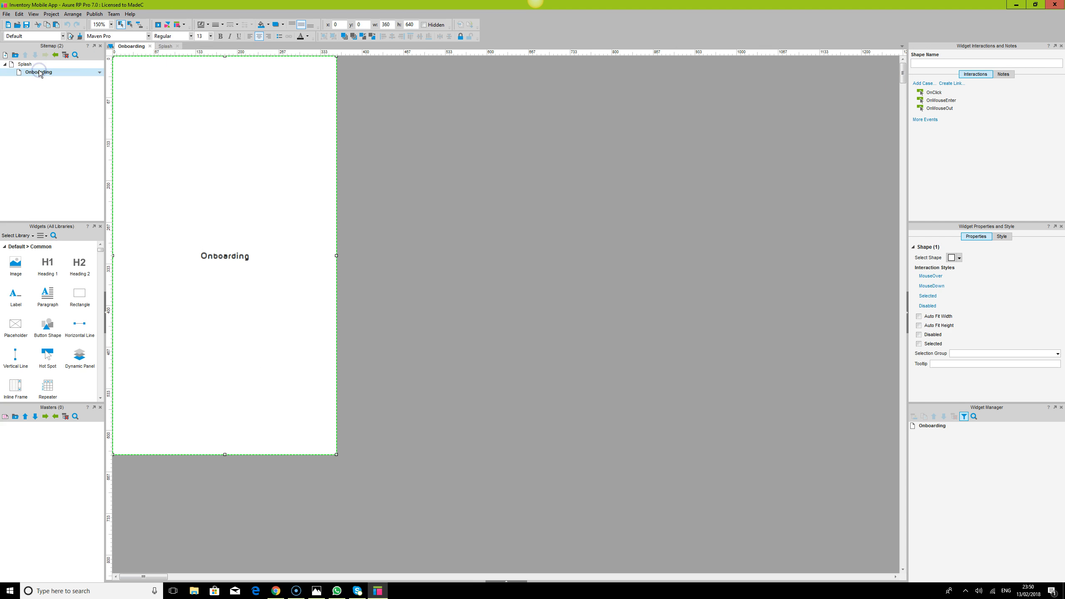
click(228, 257)
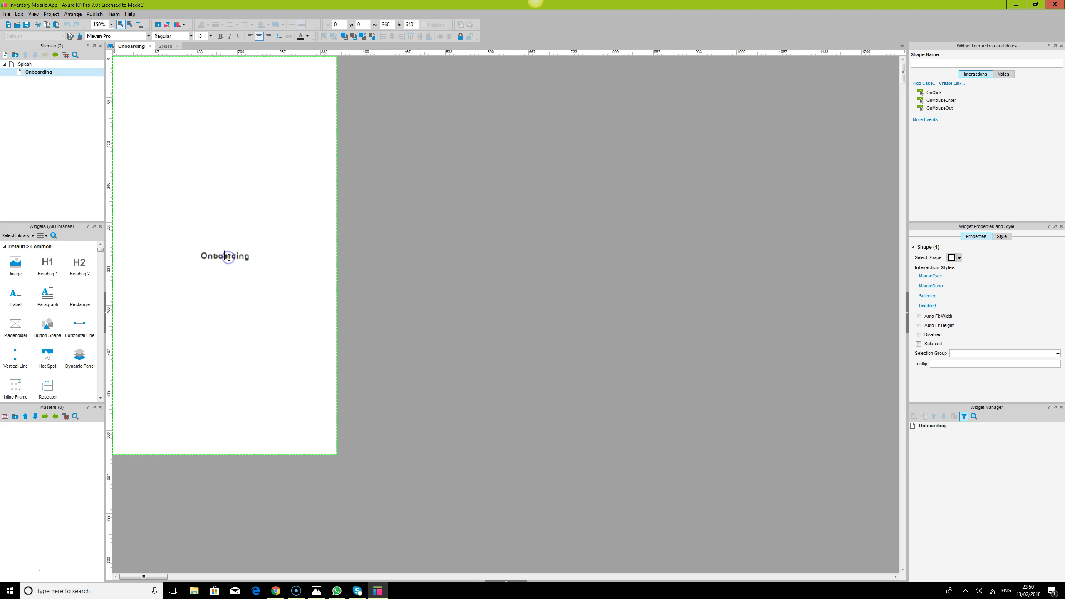
click(256, 257)
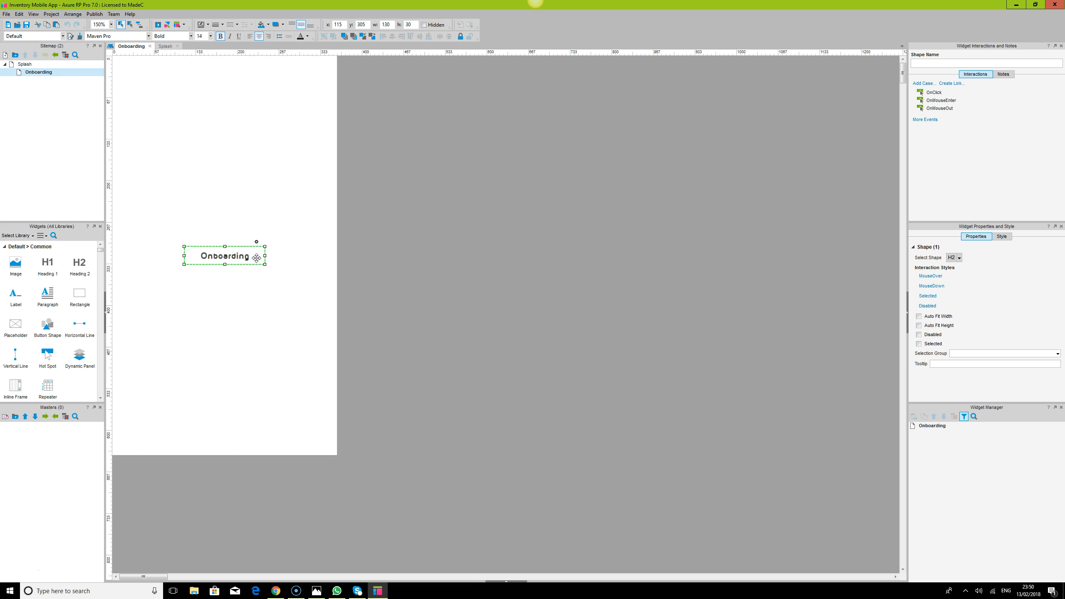
key(Delete)
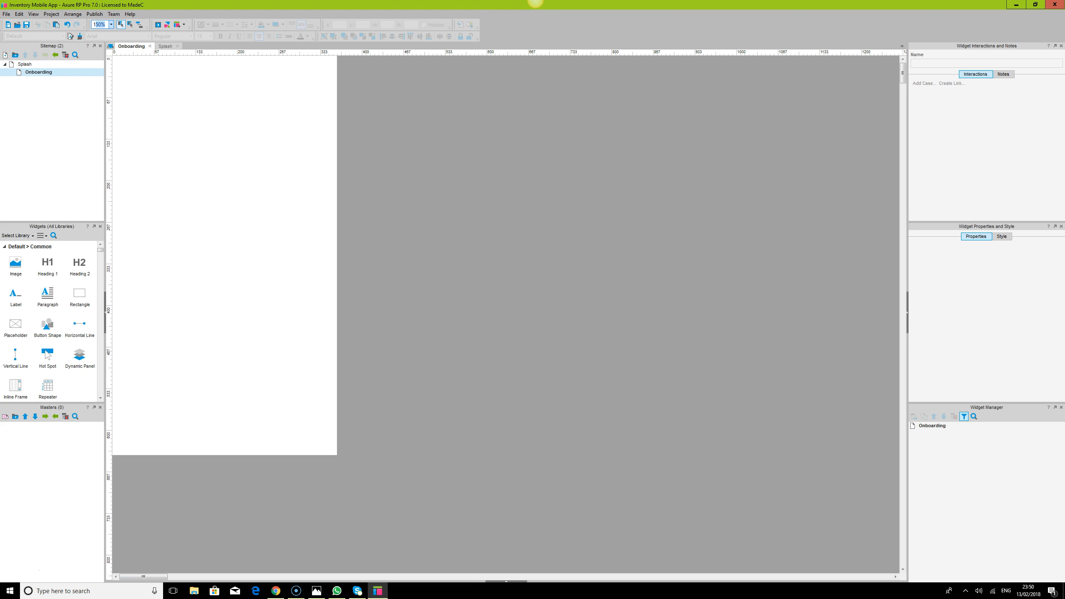
key(Return)
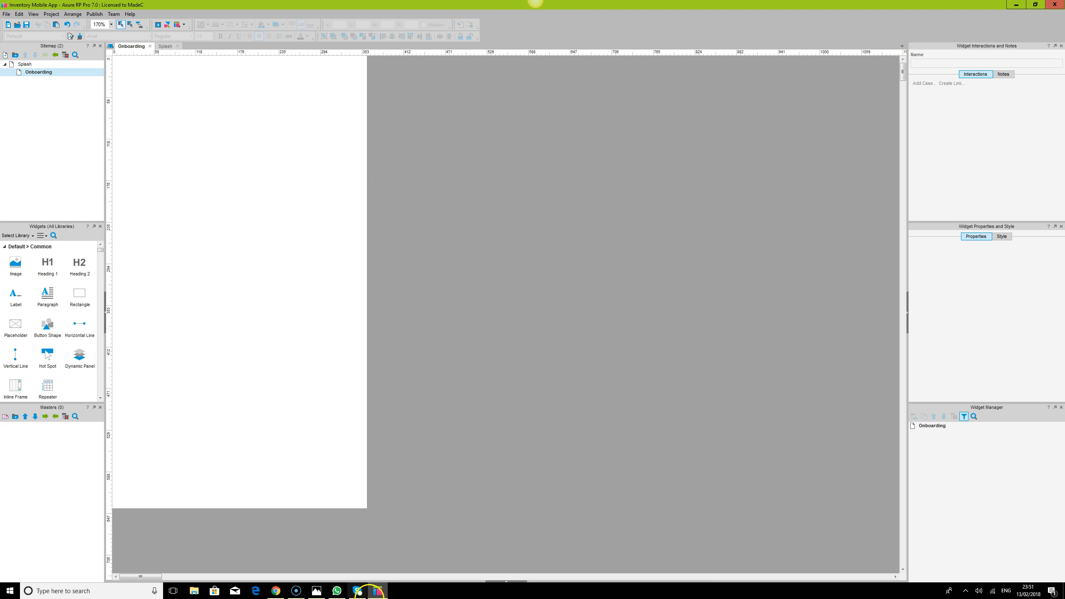
Step: Switch to Photos to examine the scanned landing and onboarding screen sketch, and return to the Axure RP project
click(317, 591)
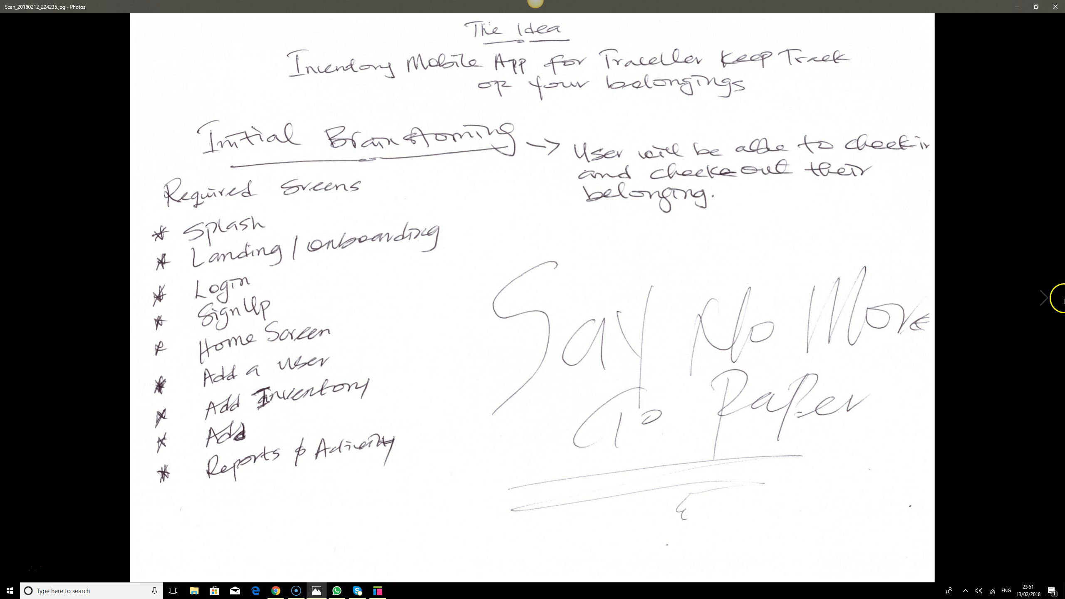
click(1044, 296)
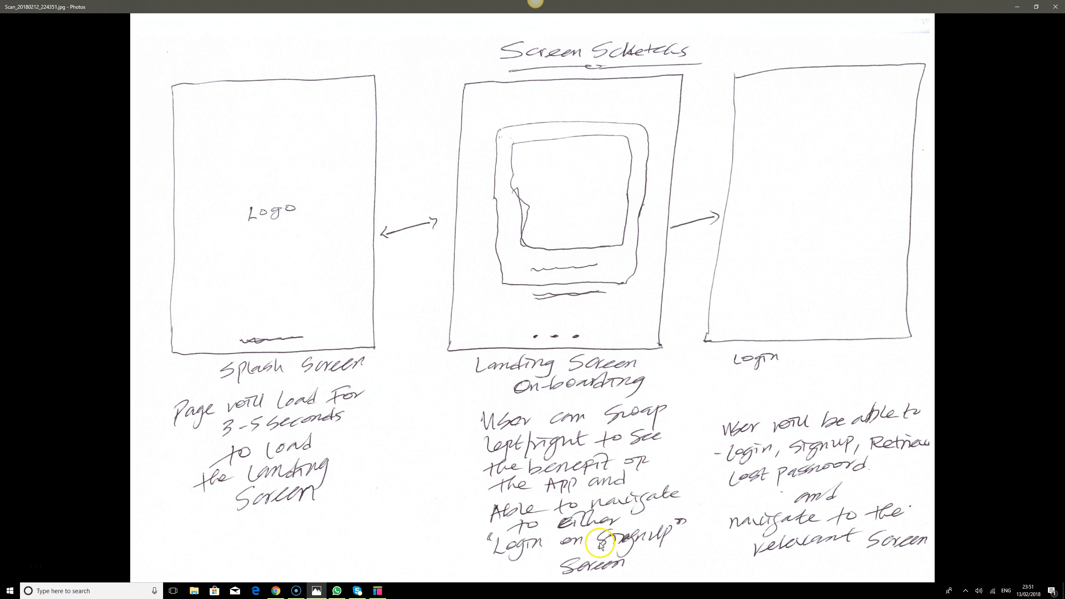
click(378, 592)
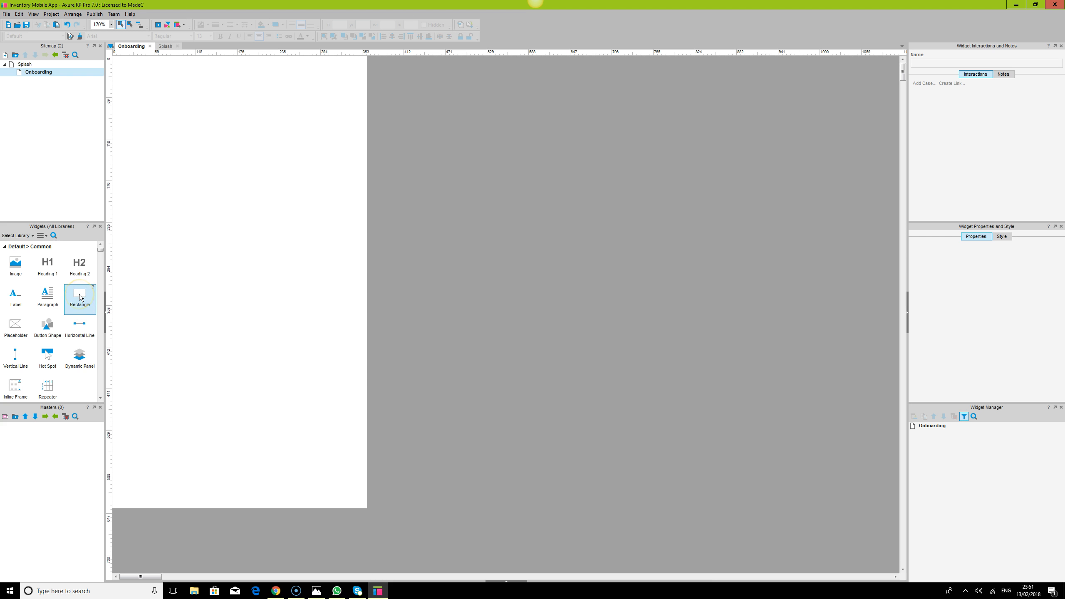
Step: Place a rectangle on the Onboarding page, centred horizontally at about x 80, y 130
drag(81, 297, 171, 159)
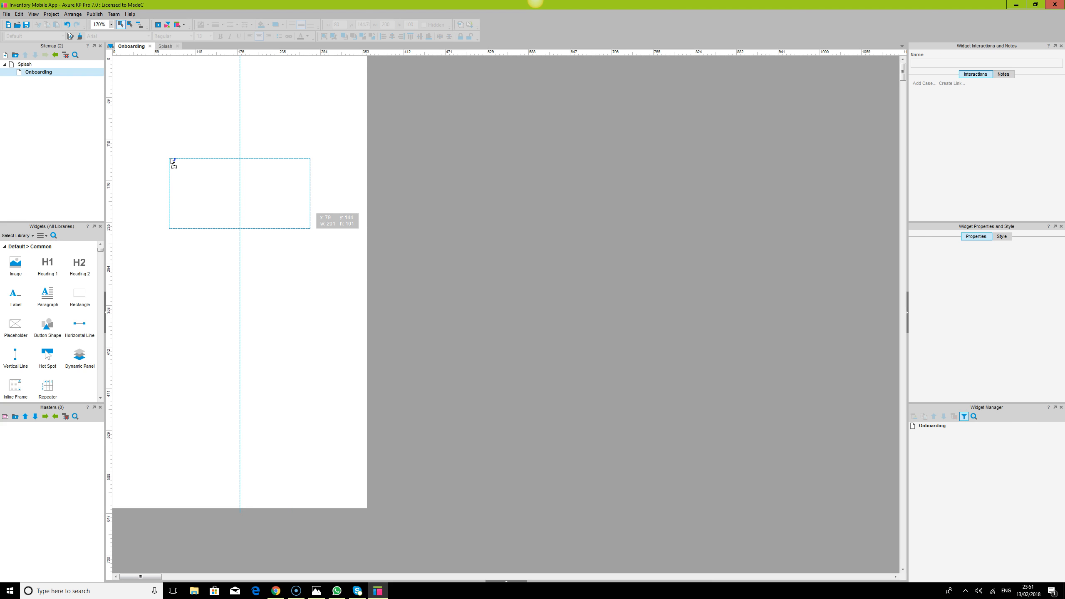
mouse_move(171, 161)
mouse_down()
mouse_move(170, 136)
mouse_move(168, 146)
mouse_up()
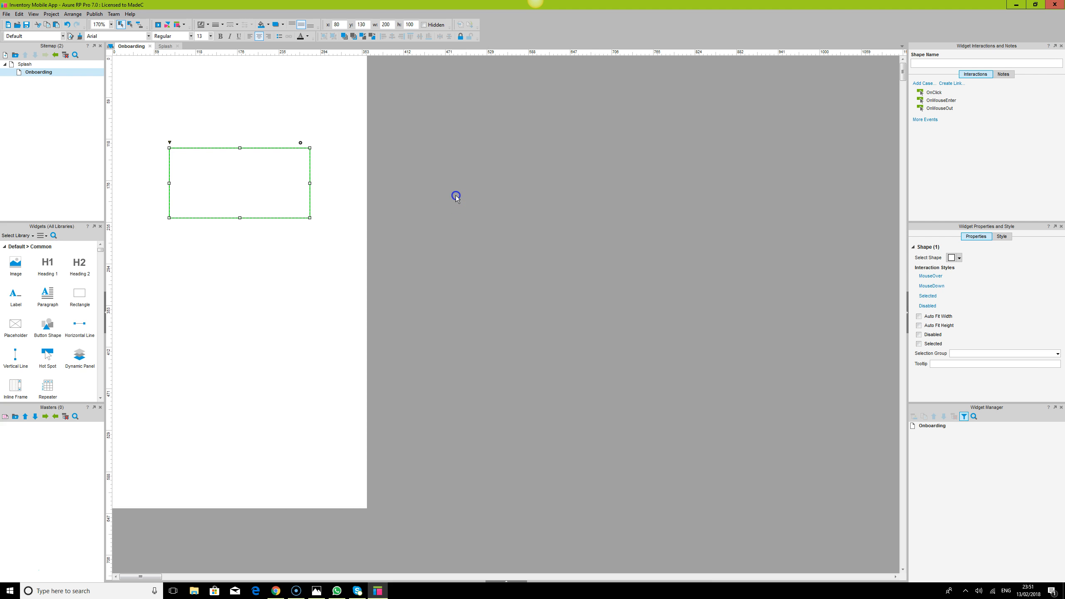
click(456, 197)
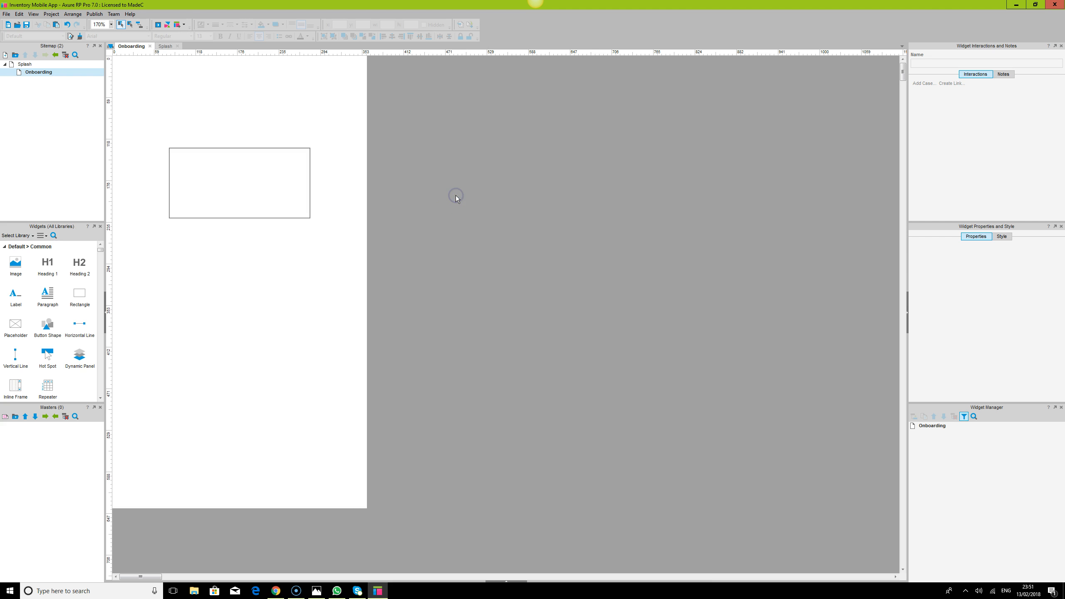
Step: Enlarge the rectangle to about 245 wide by 276 high, with its left edge at about x 50
click(271, 173)
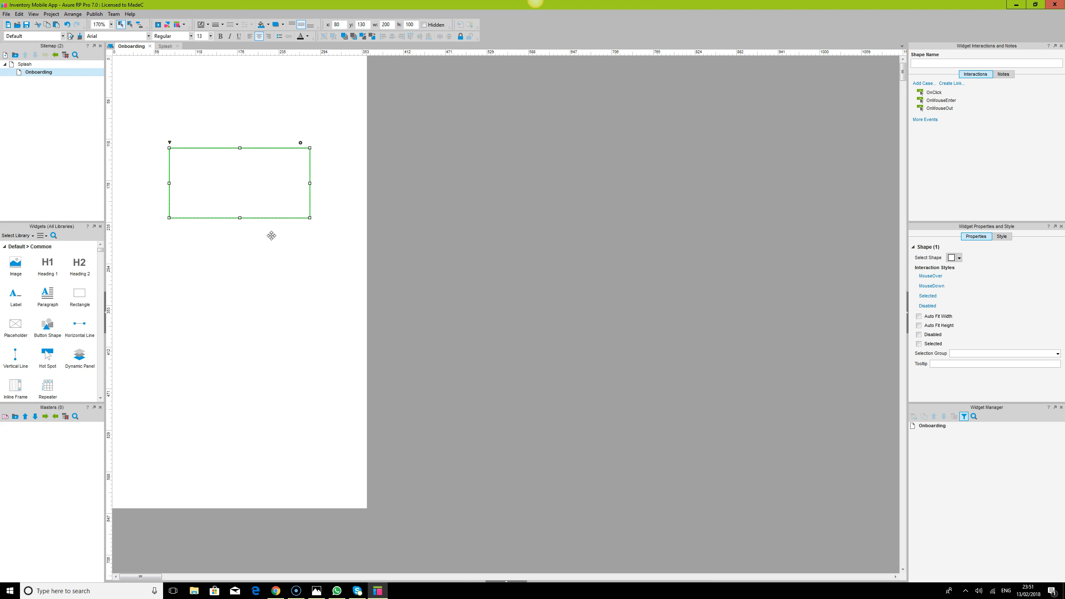
drag(237, 218, 236, 344)
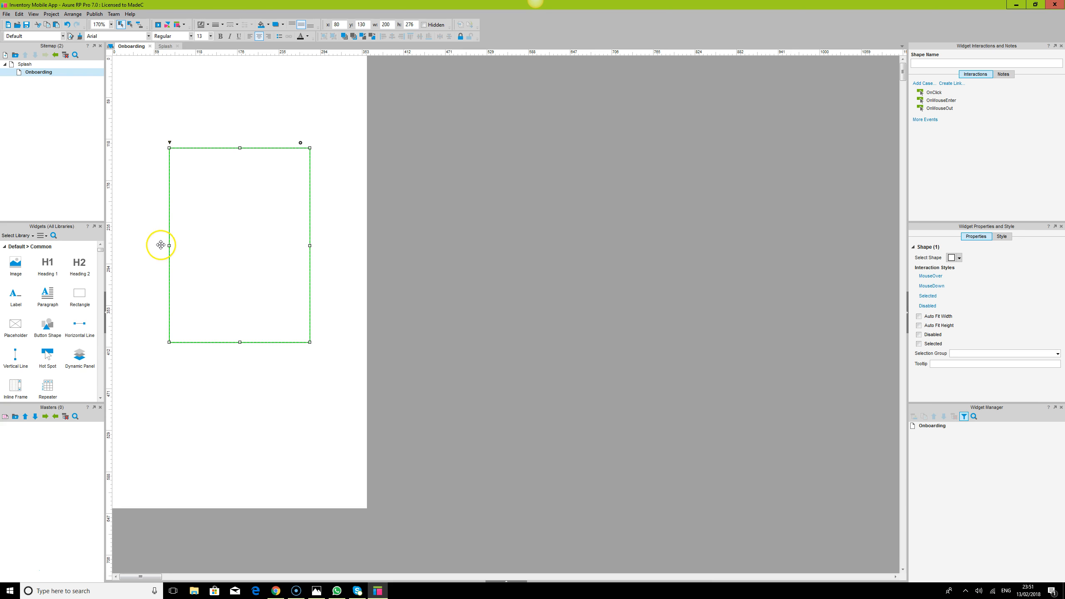
drag(168, 245, 147, 245)
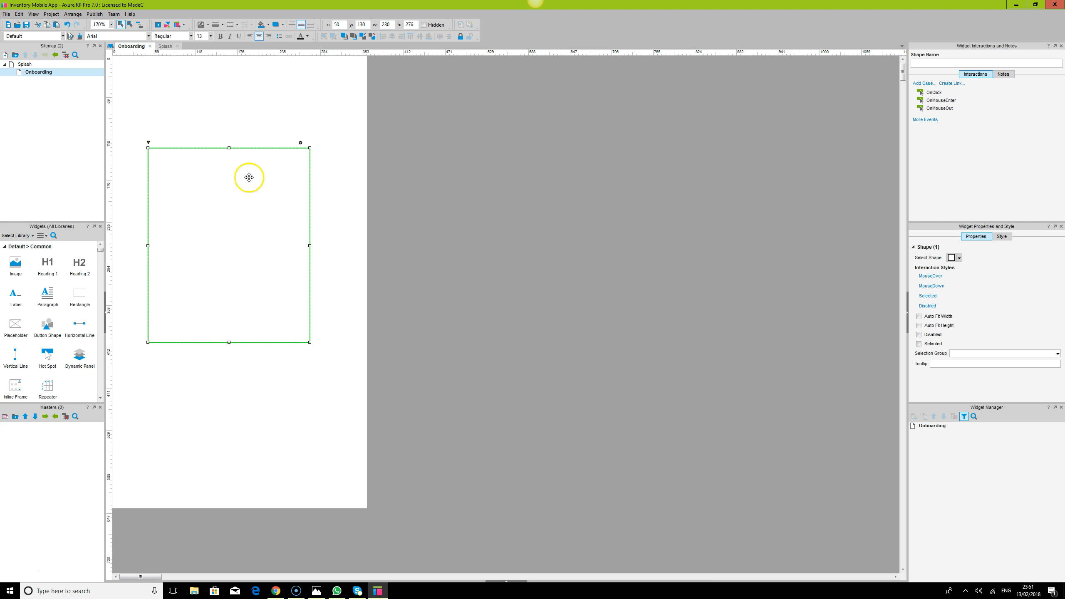
drag(310, 246, 321, 246)
Step: Round the rectangle's corners with a corner radius of 5 and keep the rectangle selected
drag(149, 142, 148, 141)
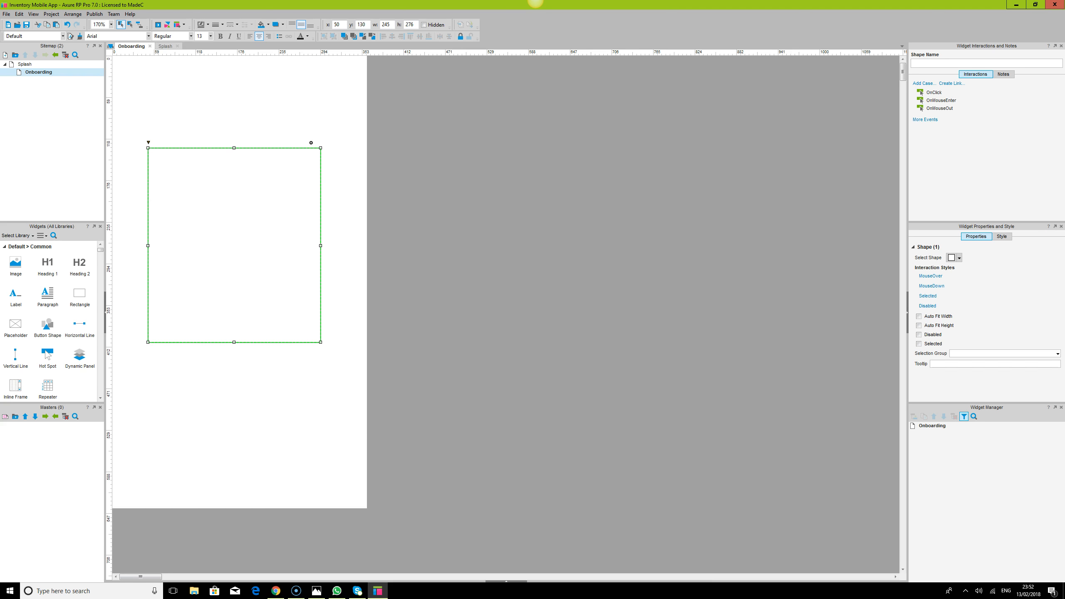
click(1002, 237)
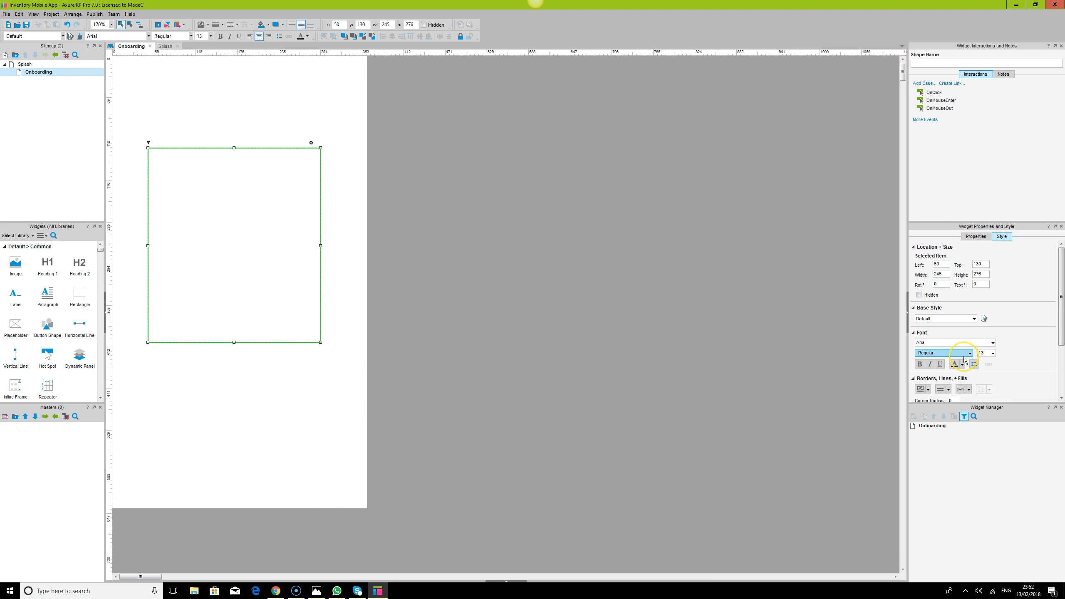
scroll(963, 359, down, 1)
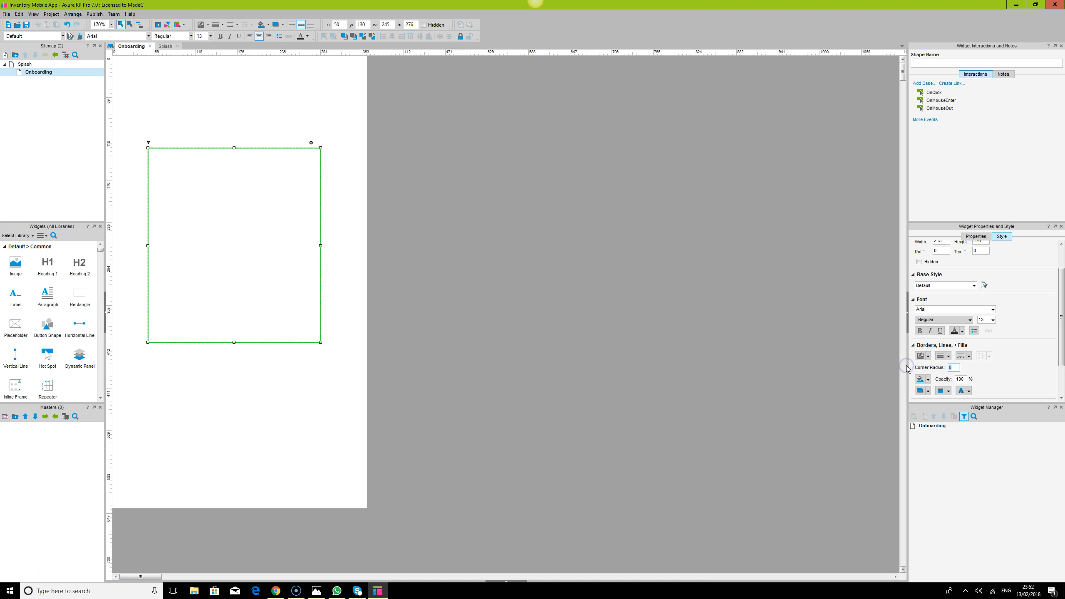
click(689, 267)
click(235, 185)
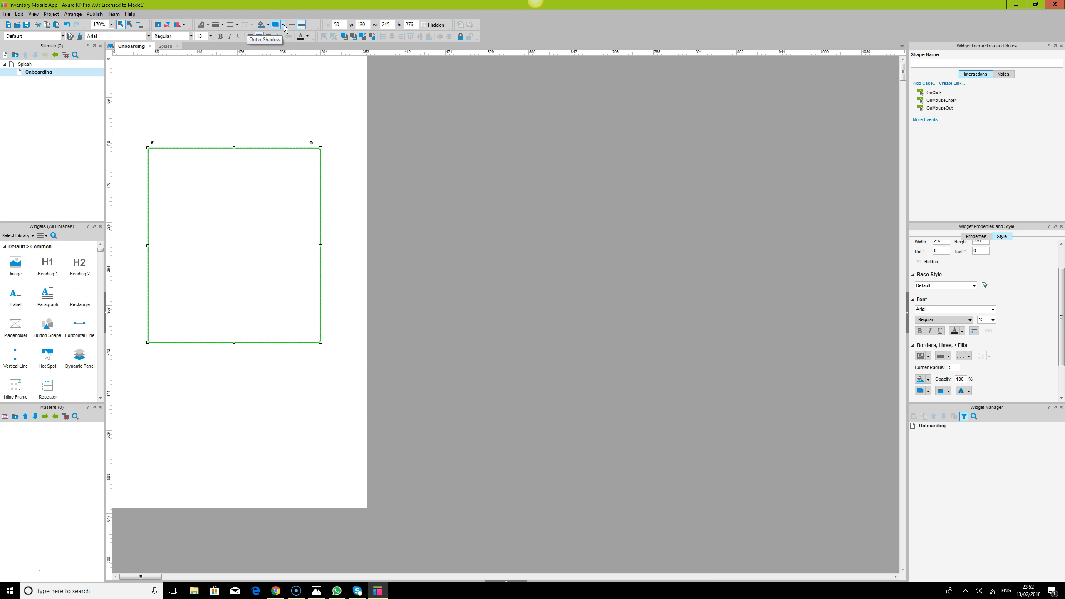
Step: Give the rectangle's border a light grey line colour
click(208, 24)
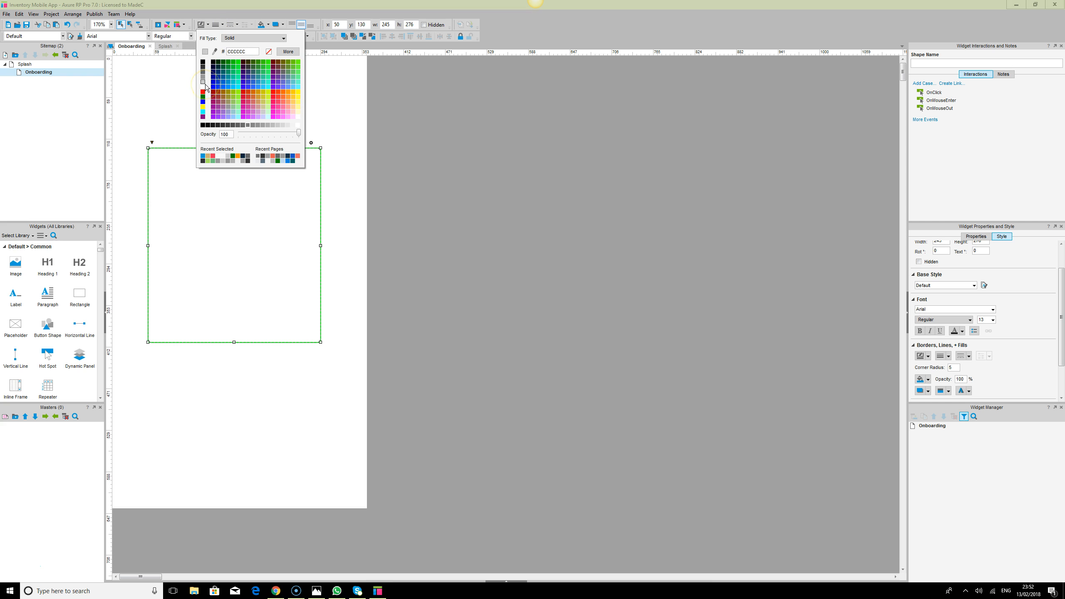
click(228, 155)
click(482, 204)
Step: Set the rectangle's font to Maven Pro
click(262, 204)
click(129, 37)
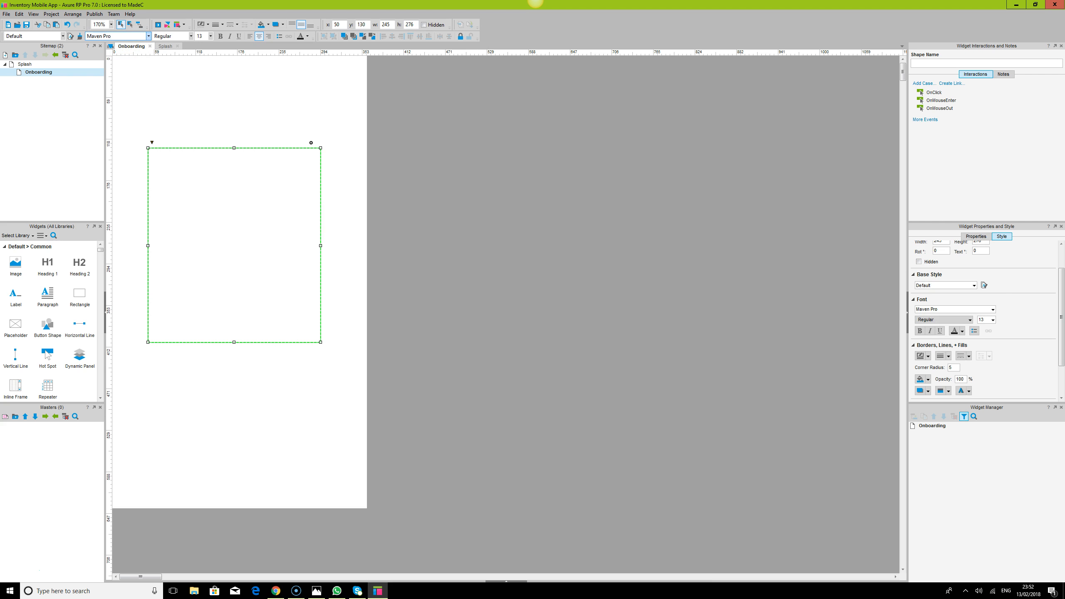
click(474, 393)
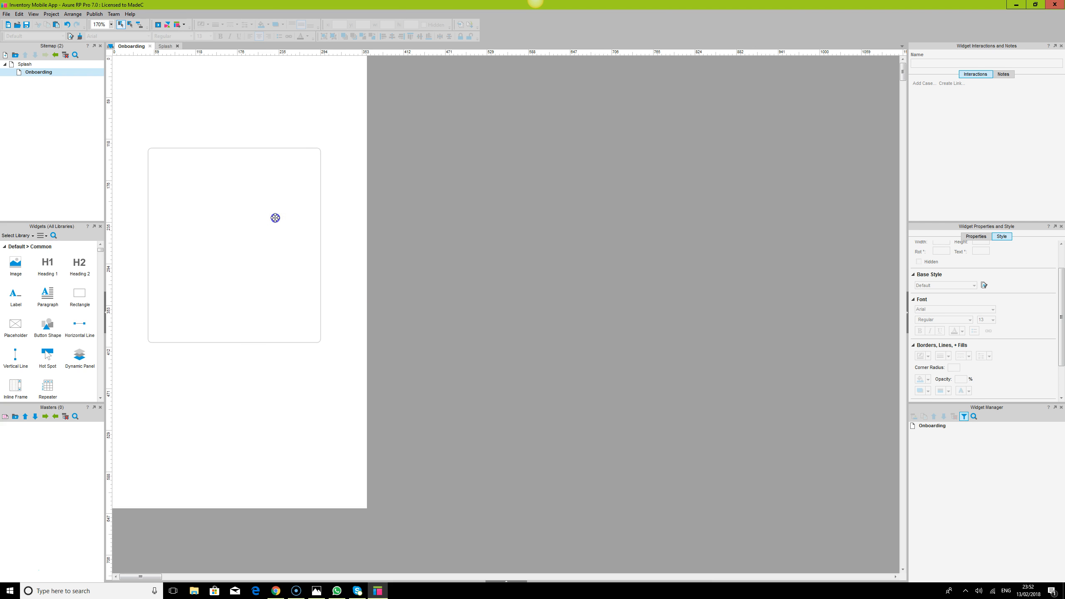
click(275, 218)
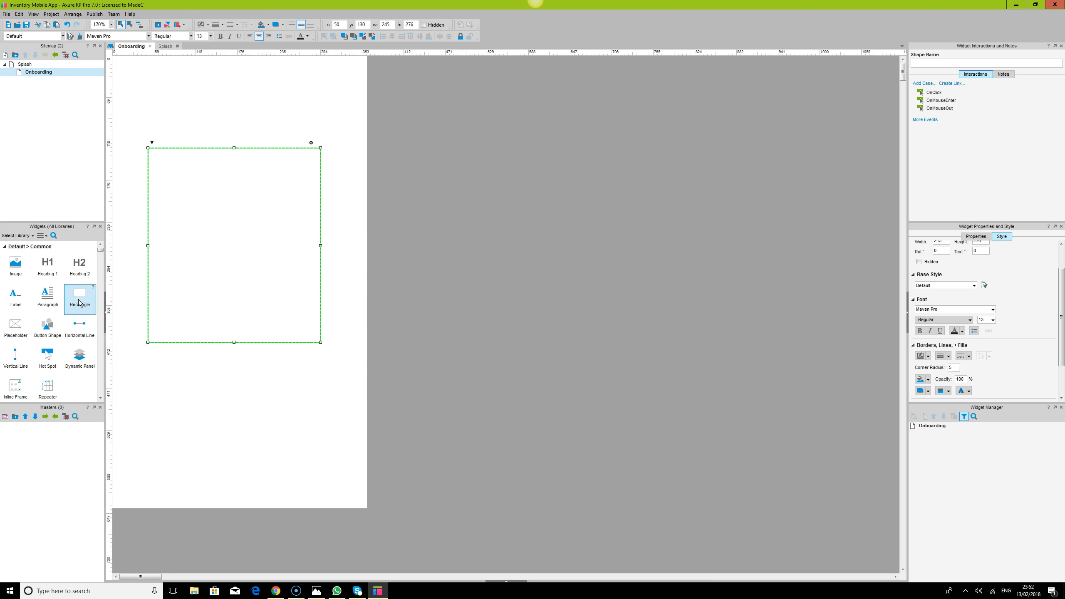
click(464, 322)
Step: Duplicate the rectangle, shrinking the copy to about 195 by 220 and placing it inside the original at about x 75, y 150
click(81, 298)
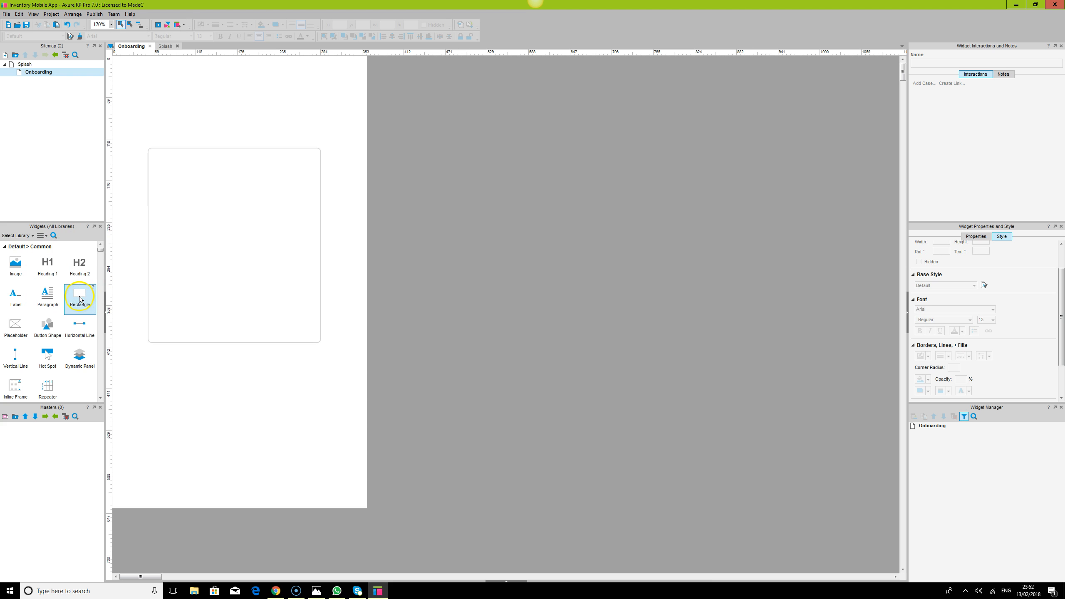
click(208, 197)
key(ctrl+d)
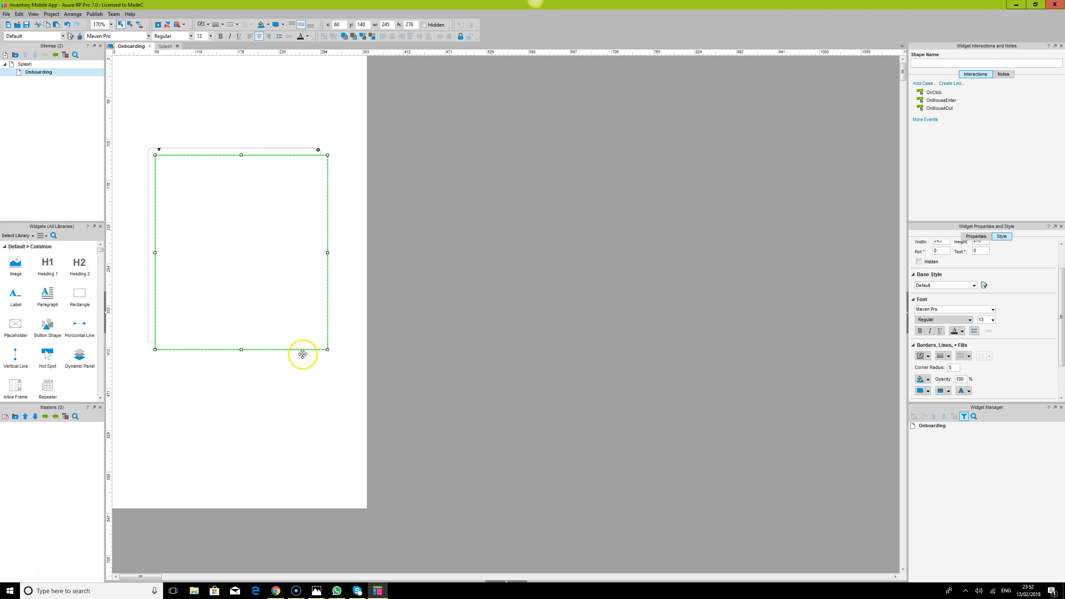
drag(328, 350, 273, 311)
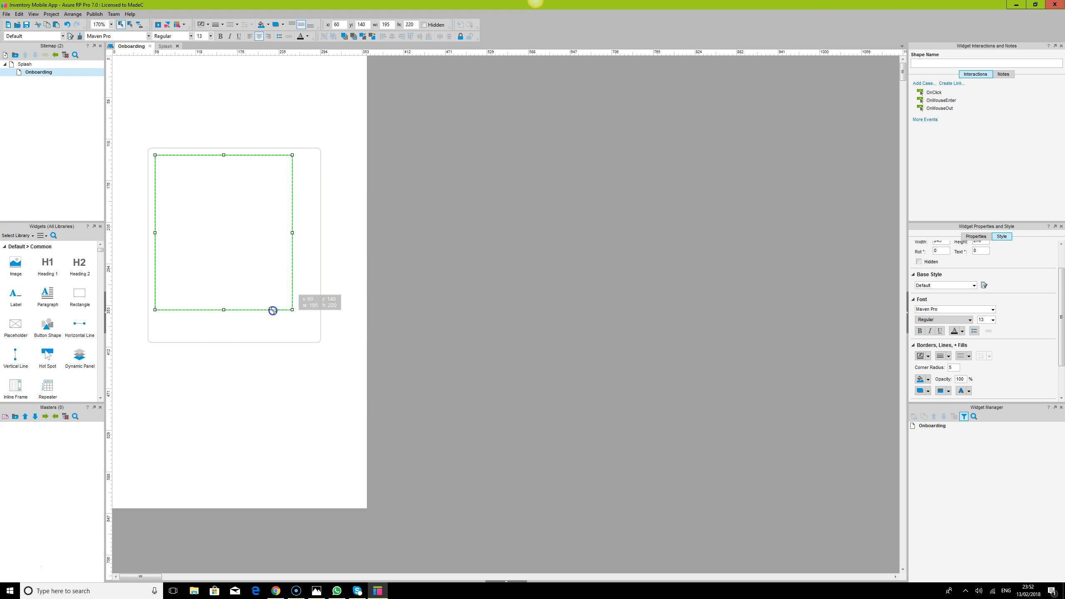
drag(212, 221, 222, 228)
Step: Fully round the inner shape's corners and set its width and height to 150 to form a circle
drag(169, 156, 339, 223)
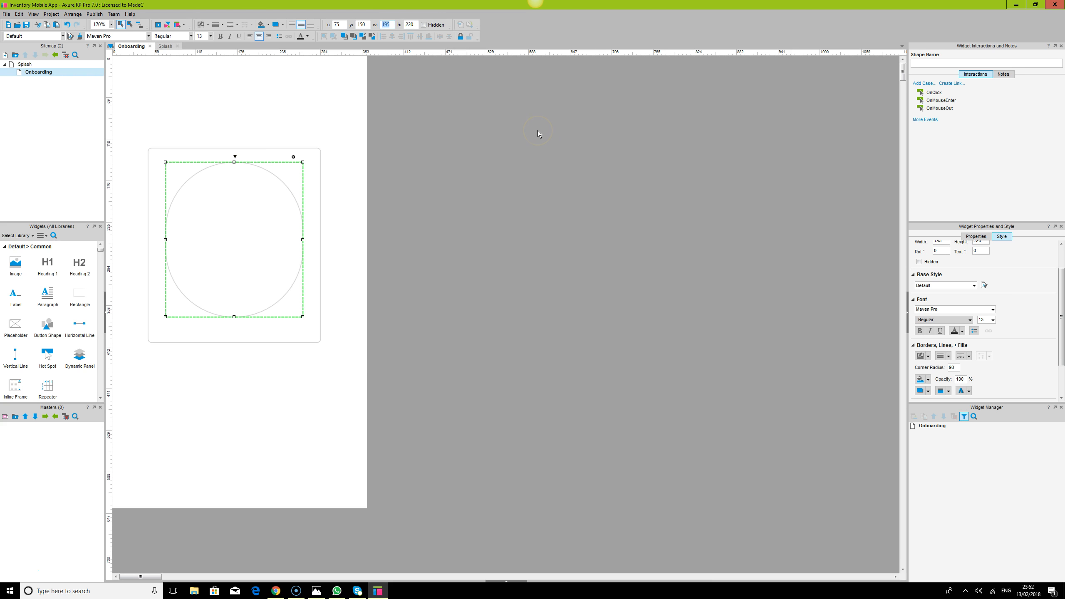
text(0)
key(Tab)
text(150)
key(Return)
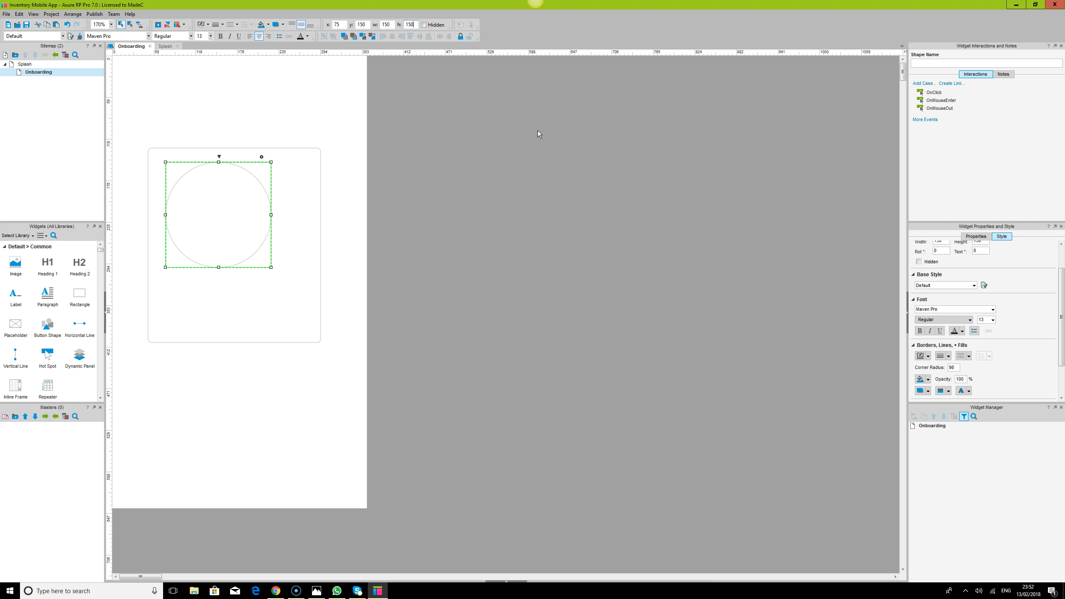
Step: Centre the circle horizontally on the outer rectangle
click(303, 264)
shift+click(235, 200)
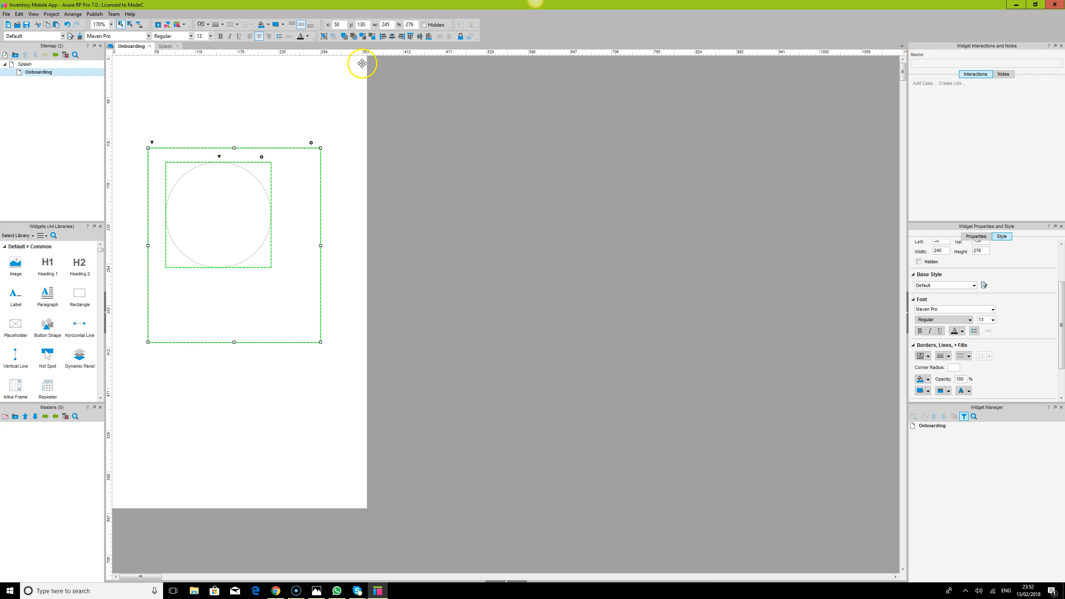
click(392, 36)
click(540, 140)
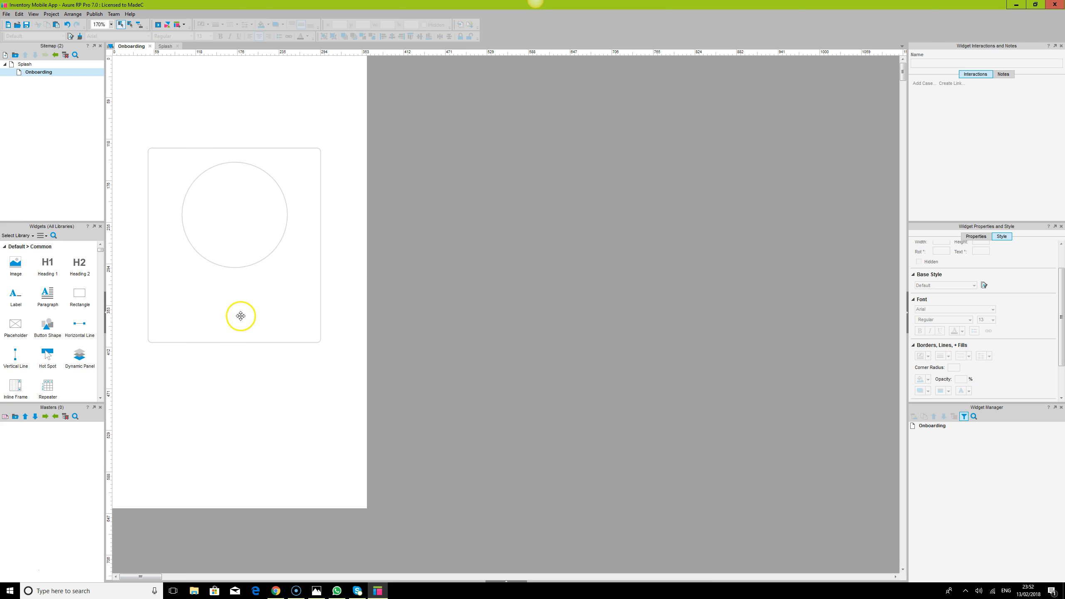
Step: Label the circle with the text "Icons / Illustrations"
click(257, 213)
click(532, 231)
click(245, 214)
double_click(229, 204)
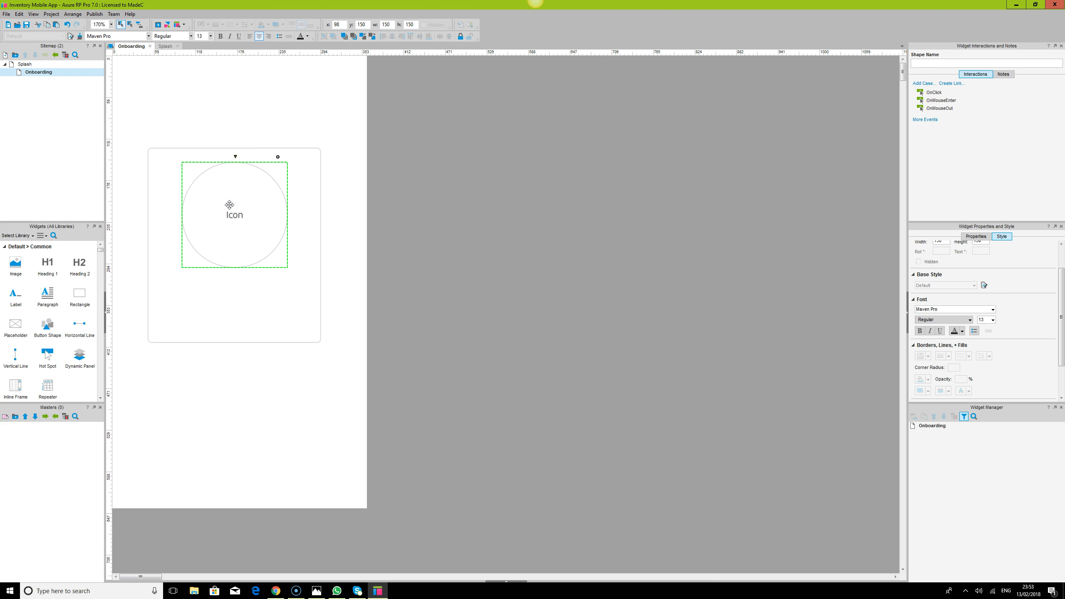
click(478, 270)
text(strations)
key(Escape)
click(476, 269)
click(258, 197)
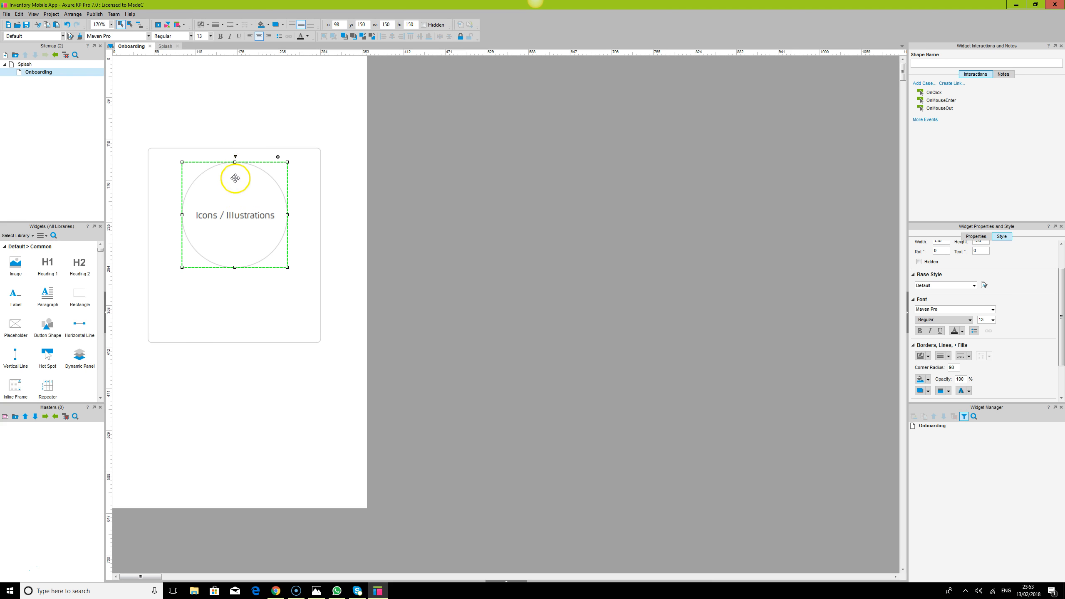
click(465, 216)
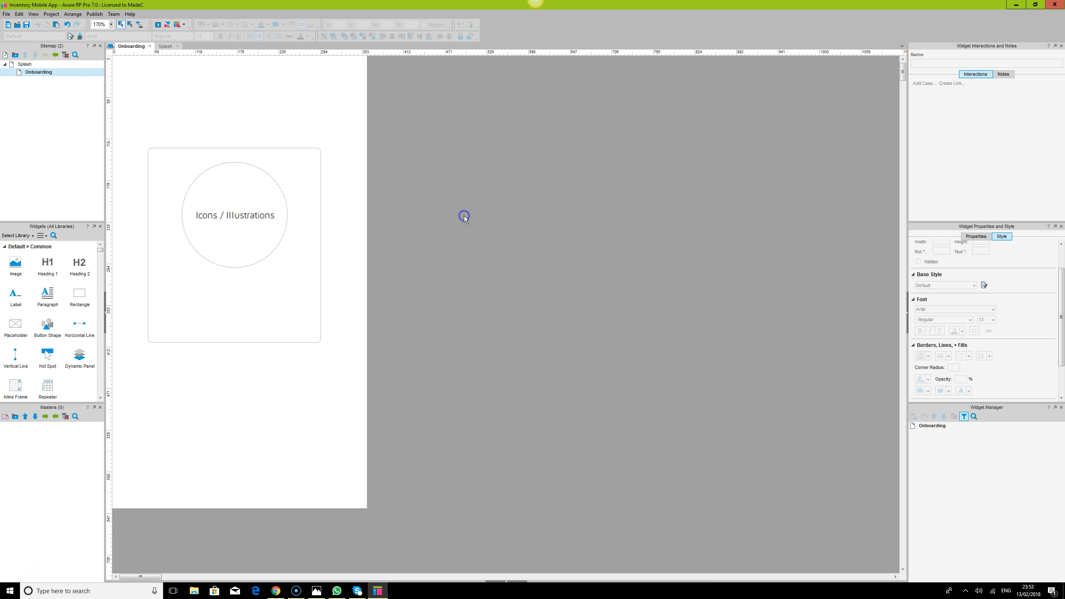
Step: Turn the circle back into a rectangle by reducing its corner radius to 5
click(236, 185)
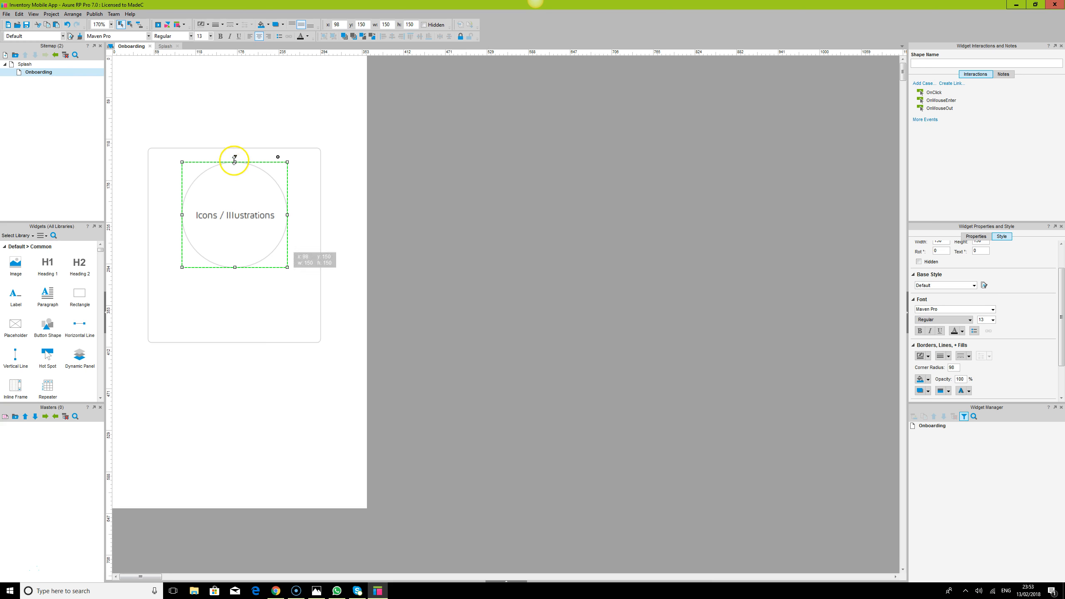
drag(234, 157, 184, 156)
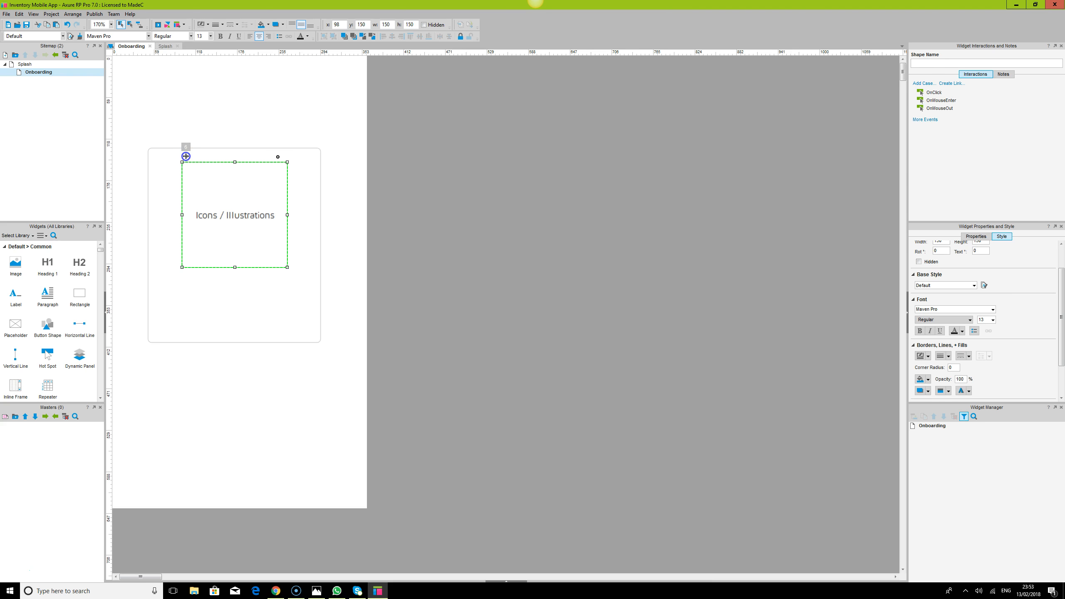
click(508, 303)
Step: Enlarge the Icons / Illustrations rectangle to about 220 wide by 250 high, with its corner at about x 60, y 140
click(218, 208)
drag(287, 267, 312, 330)
drag(182, 328, 160, 329)
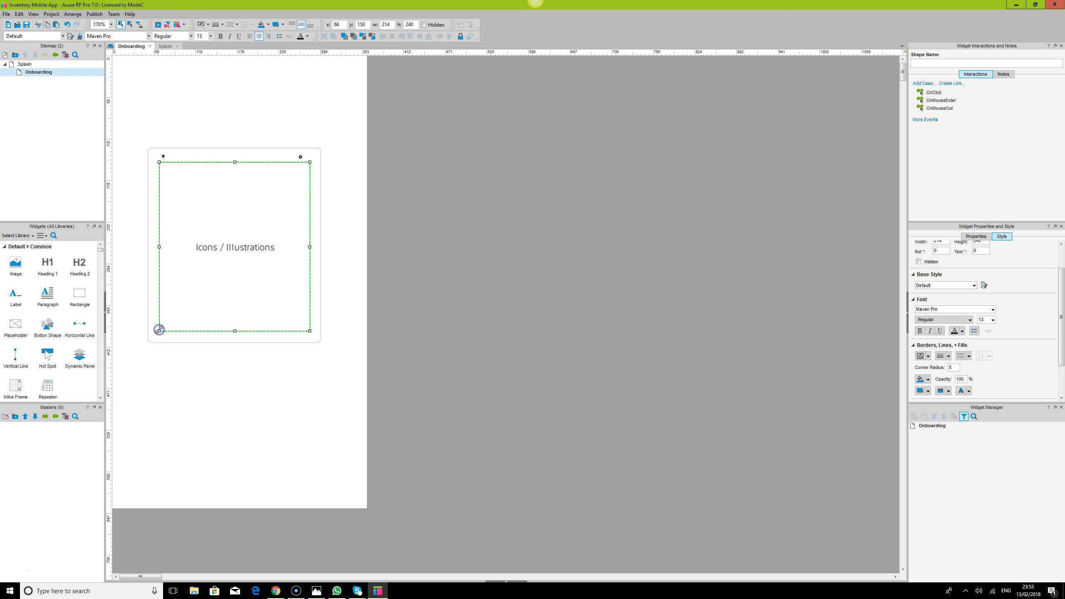
drag(234, 162, 234, 155)
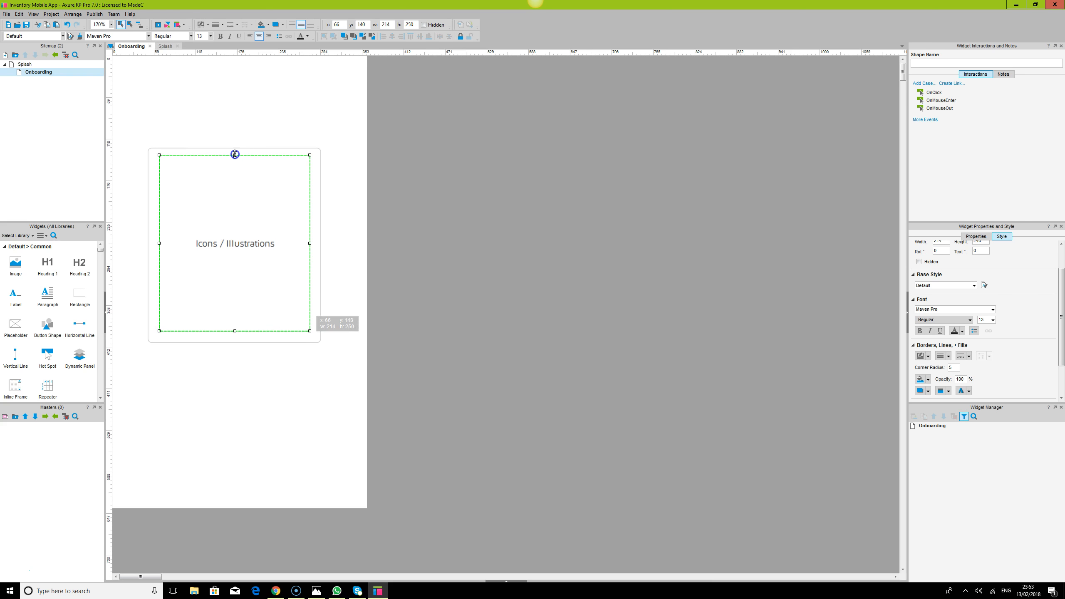
drag(159, 243, 155, 243)
Step: Fill the outer rectangle with dark grey and set its line width to None
click(195, 149)
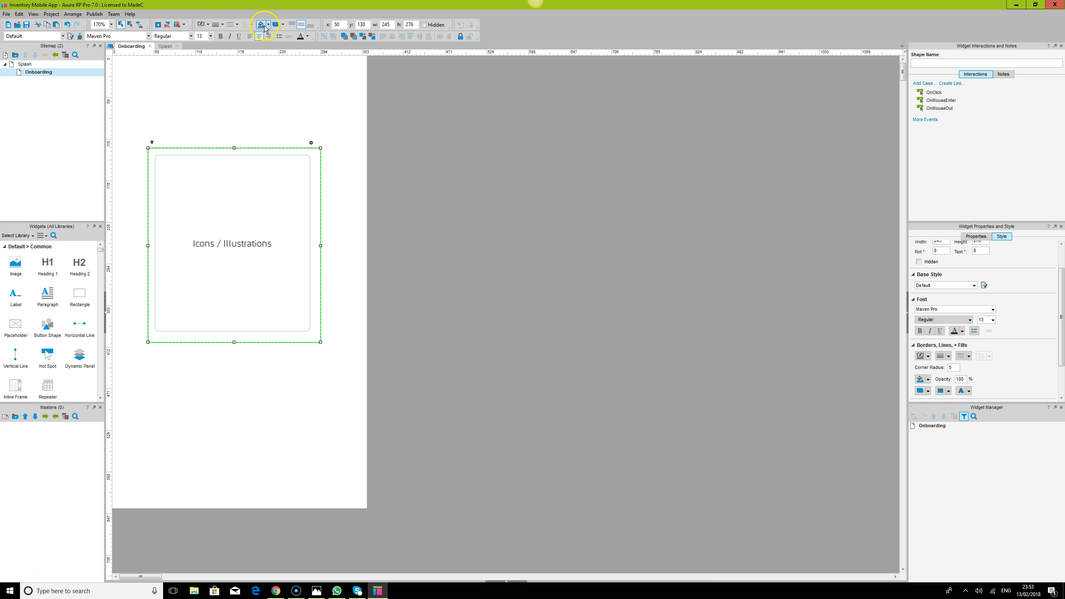
click(266, 26)
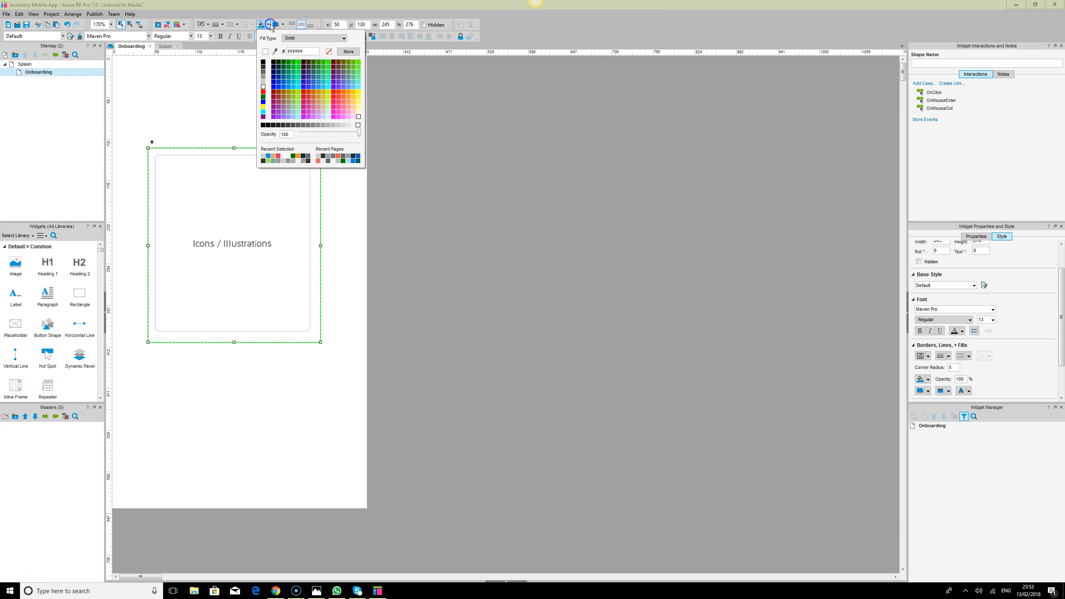
click(263, 67)
click(550, 276)
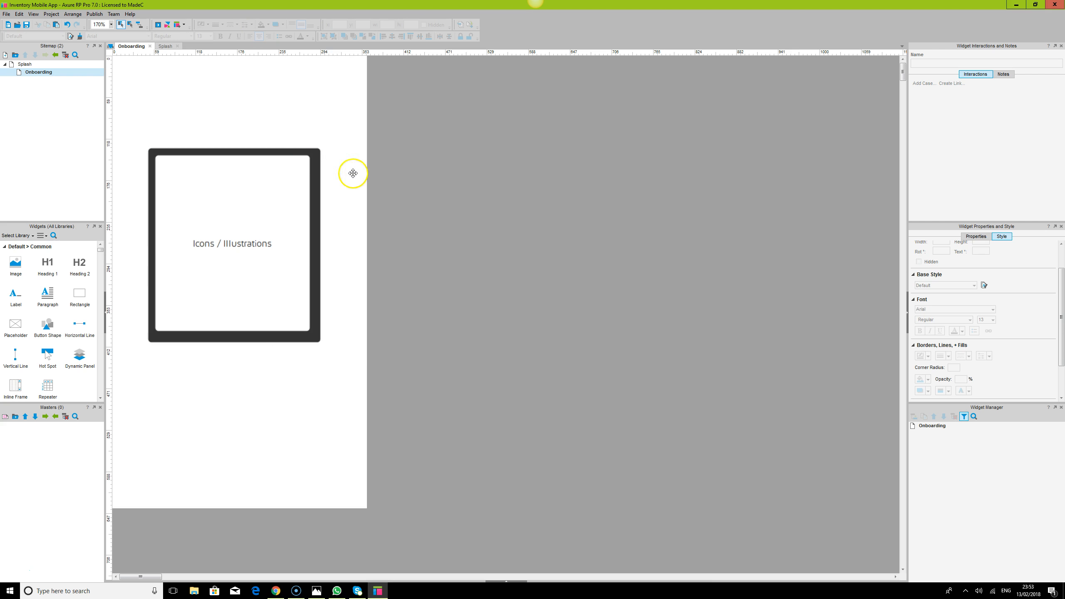
click(317, 153)
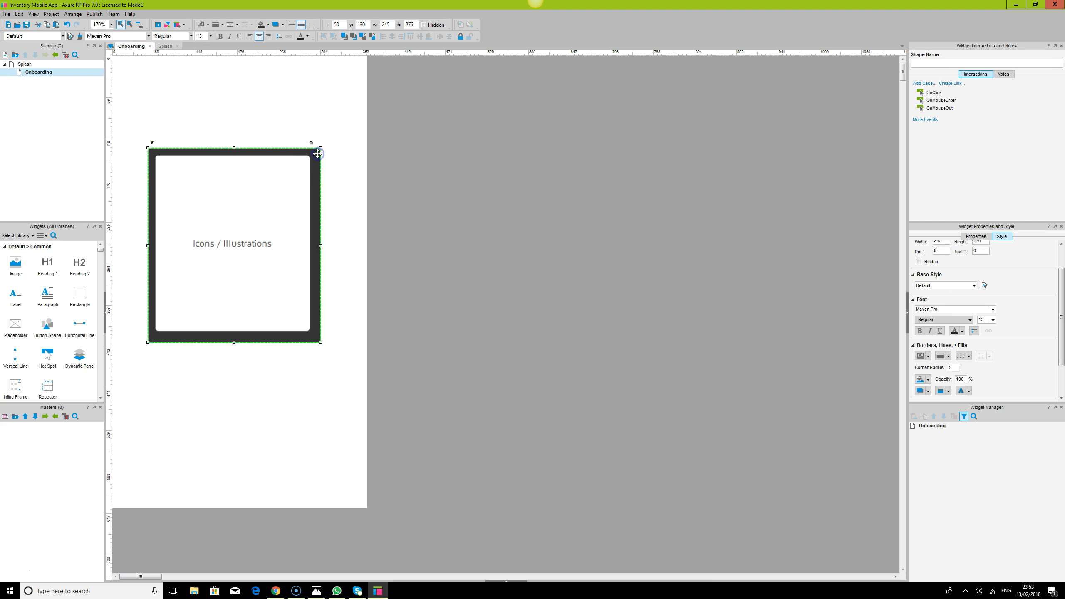
click(223, 25)
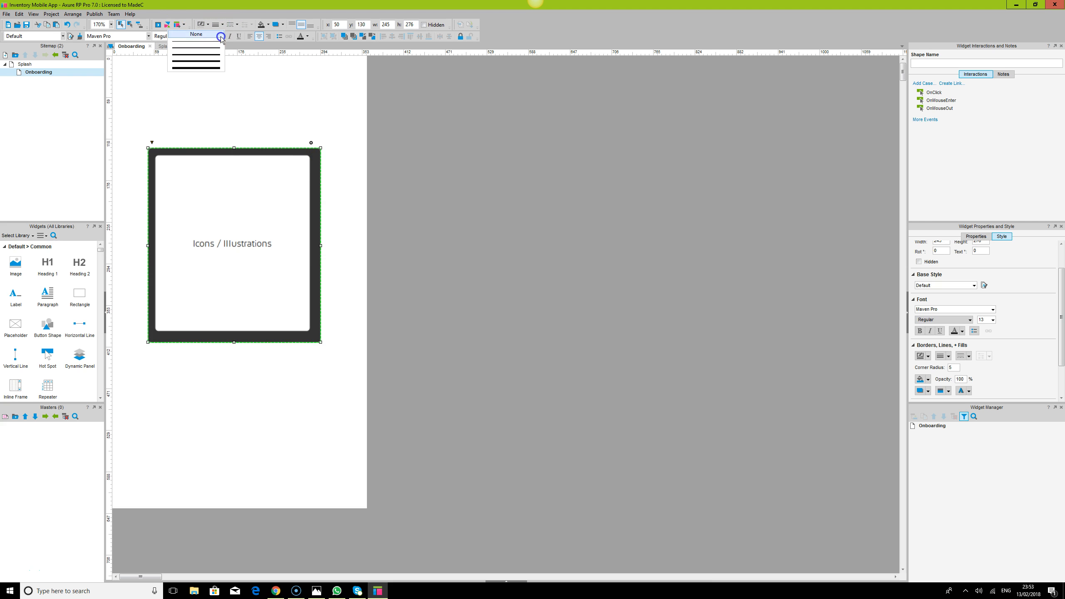
click(369, 250)
Step: Remove the border of the inner Icons / Illustrations rectangle by setting its line width to None
click(275, 253)
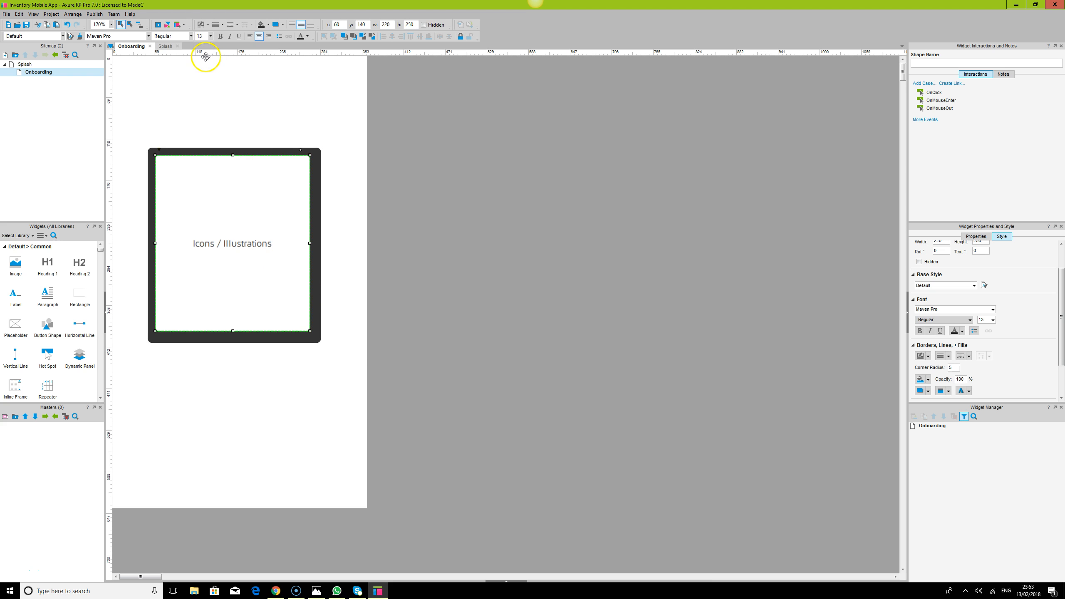
click(210, 26)
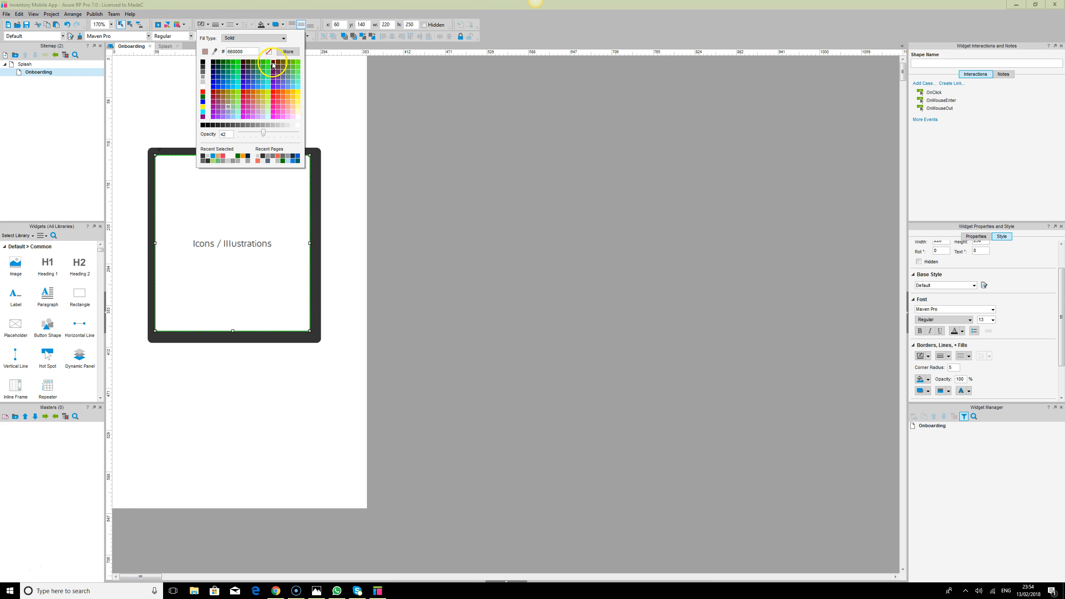
click(529, 213)
click(267, 196)
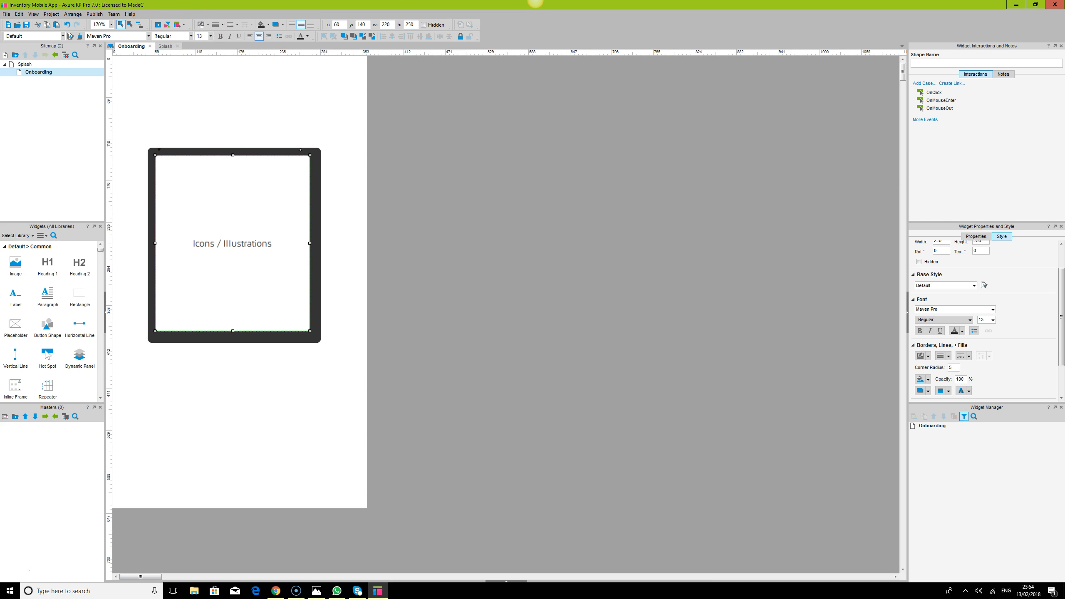
click(222, 25)
click(195, 54)
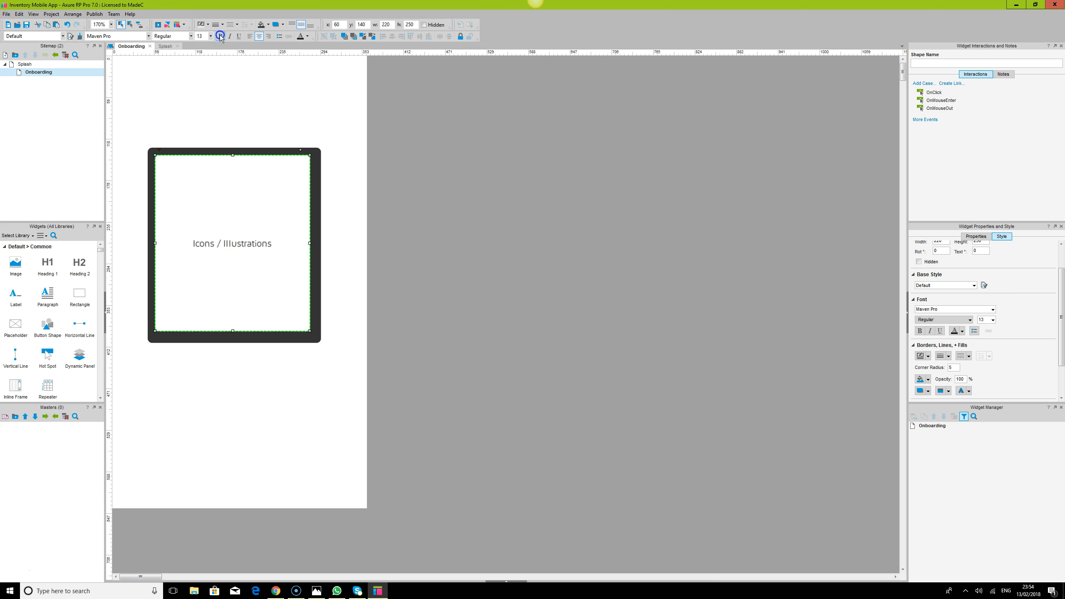
click(550, 211)
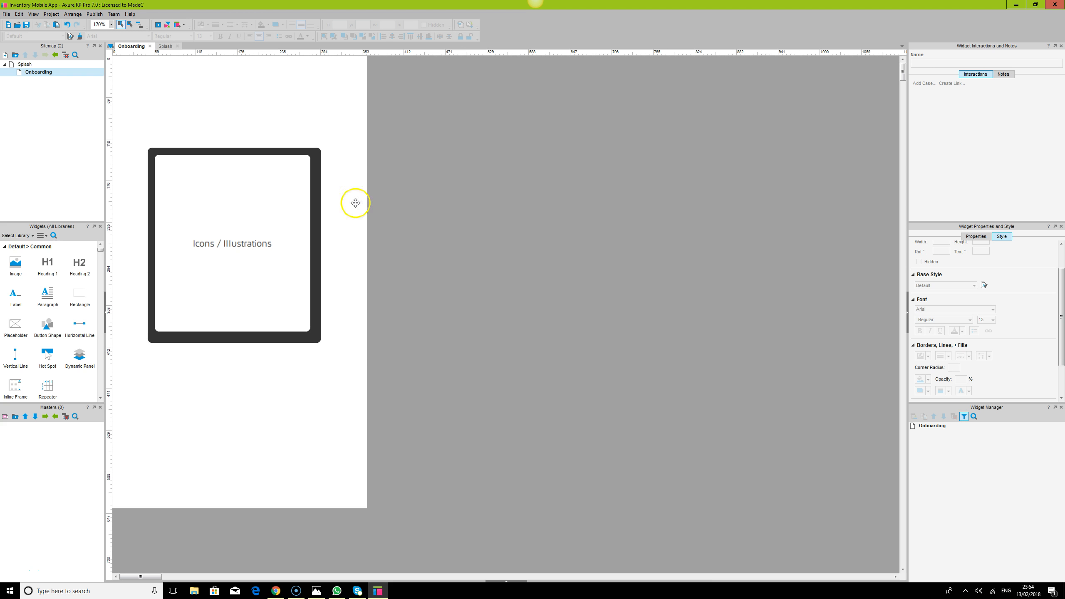
Step: Align the dark outer rectangle to the inner rectangle by centre and middle so the frame is even
click(233, 252)
click(315, 182)
click(392, 37)
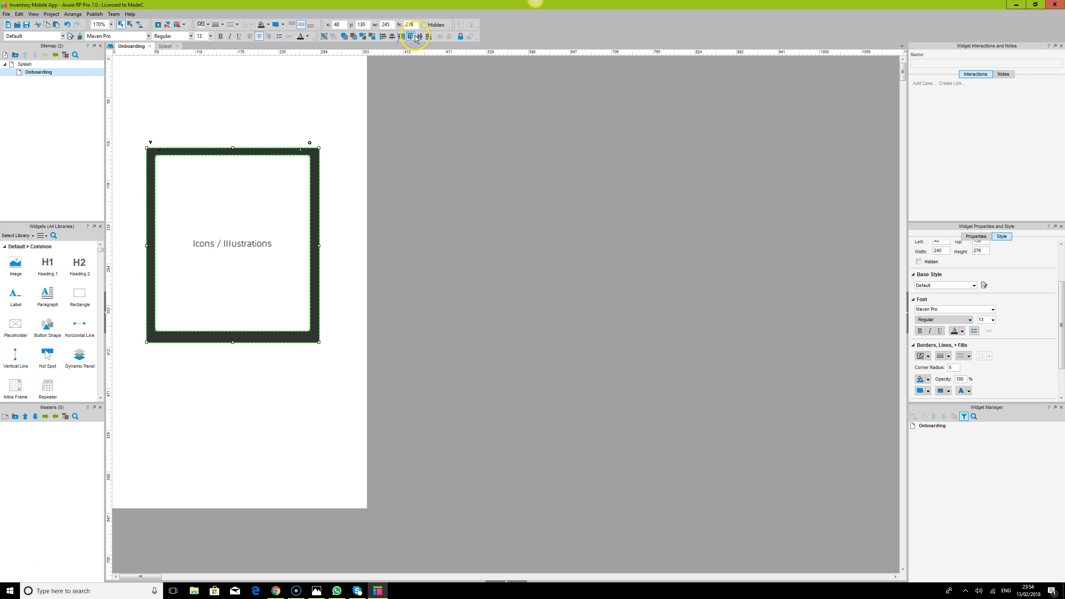
click(420, 37)
click(528, 193)
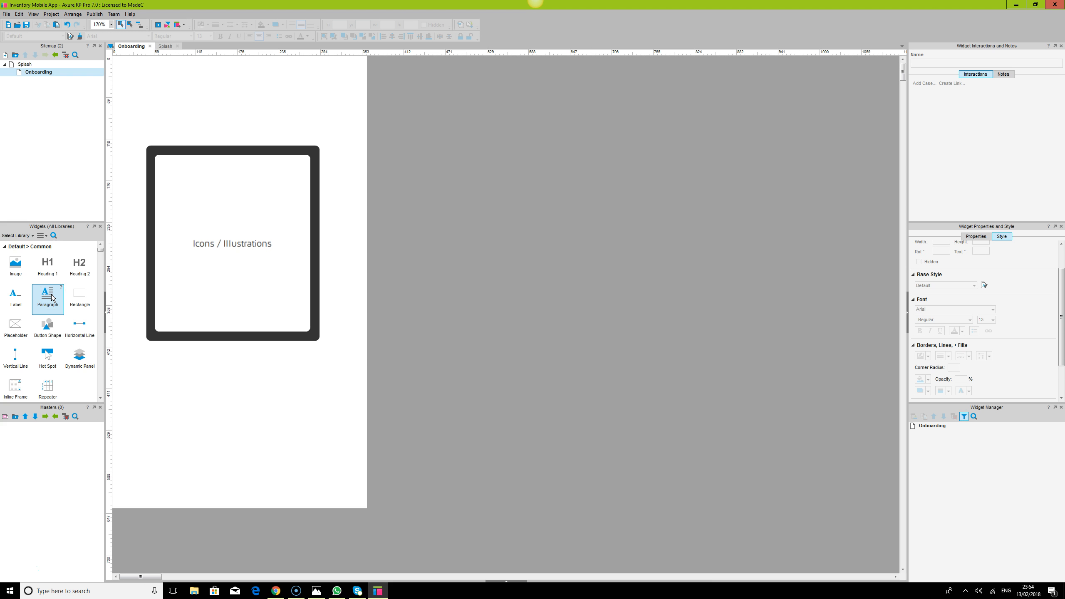
Step: Place a paragraph below the dark frame, trim its placeholder text to end at "laoreet.", and fit it to 245 wide
drag(49, 289, 145, 349)
drag(311, 365, 349, 440)
key(Delete)
click(452, 430)
click(311, 357)
drag(358, 359, 319, 354)
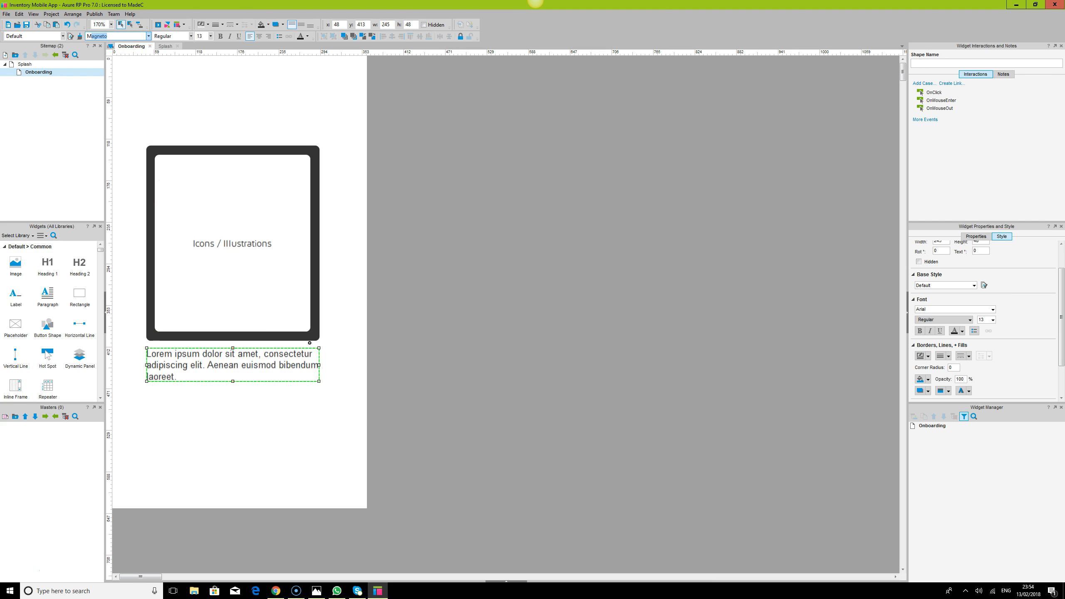
Step: Format the paragraph as centred Maven Pro text and extend its box to about 63 high
key(Return)
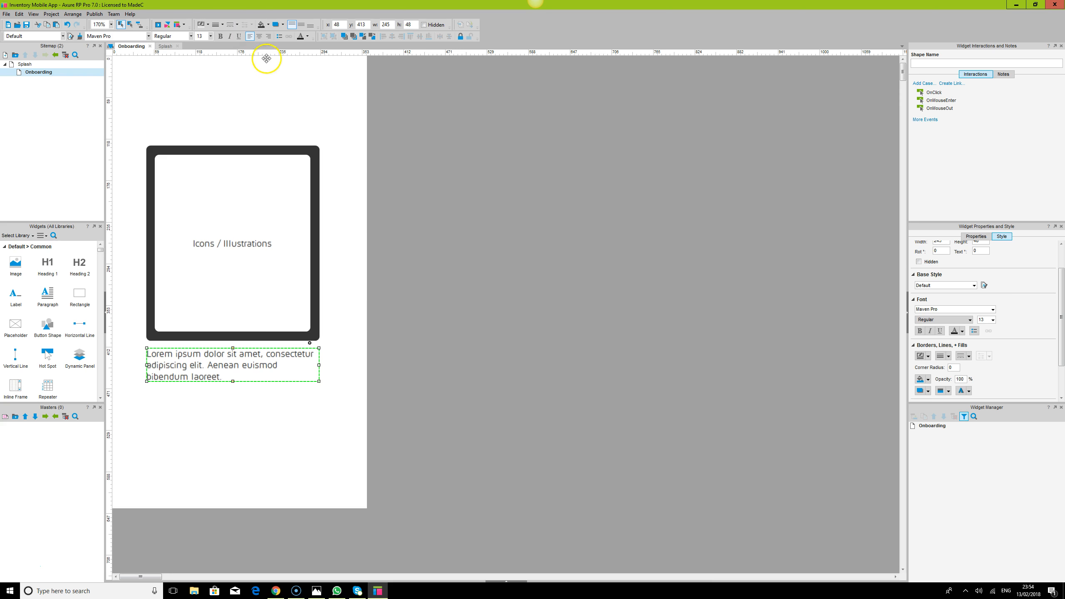
click(259, 37)
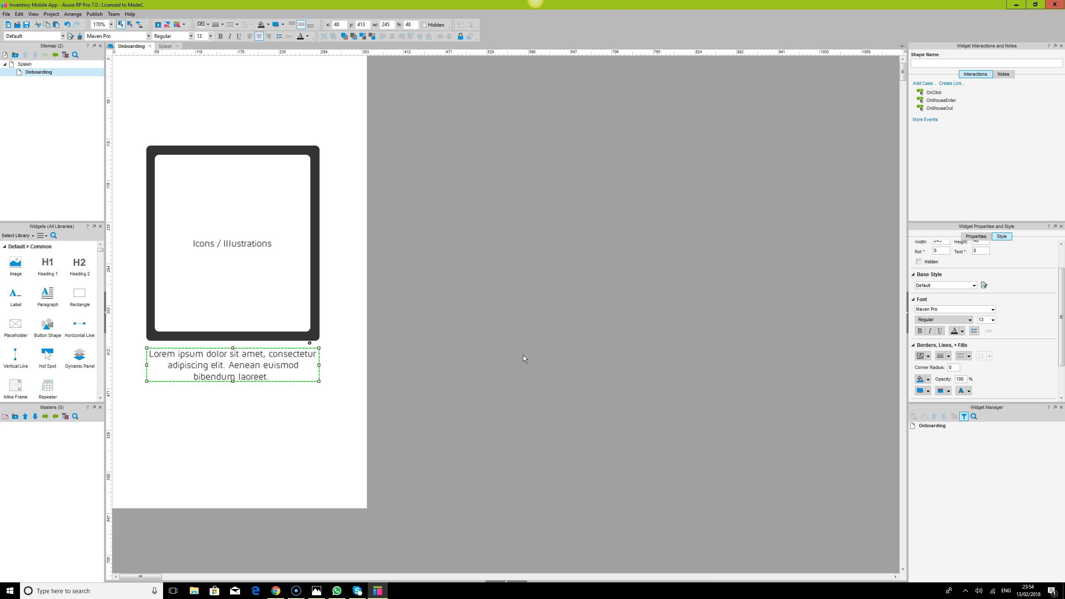
drag(233, 381, 234, 393)
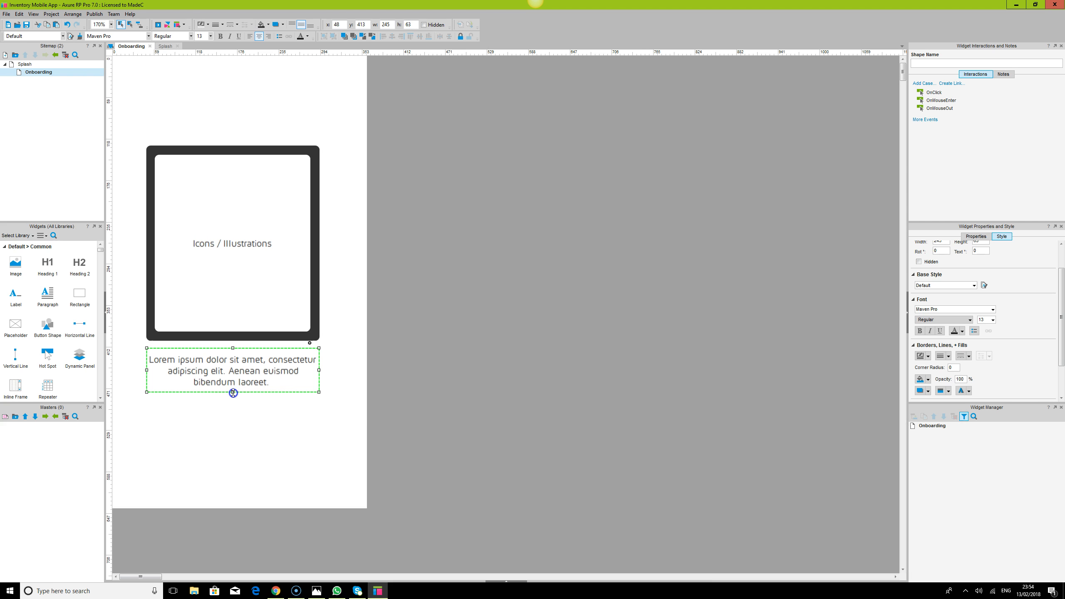
click(488, 390)
Step: Move the paragraph down and place a Heading 2 widget between it and the dark frame
click(241, 374)
drag(236, 374, 237, 405)
drag(79, 264, 192, 359)
double_click(227, 359)
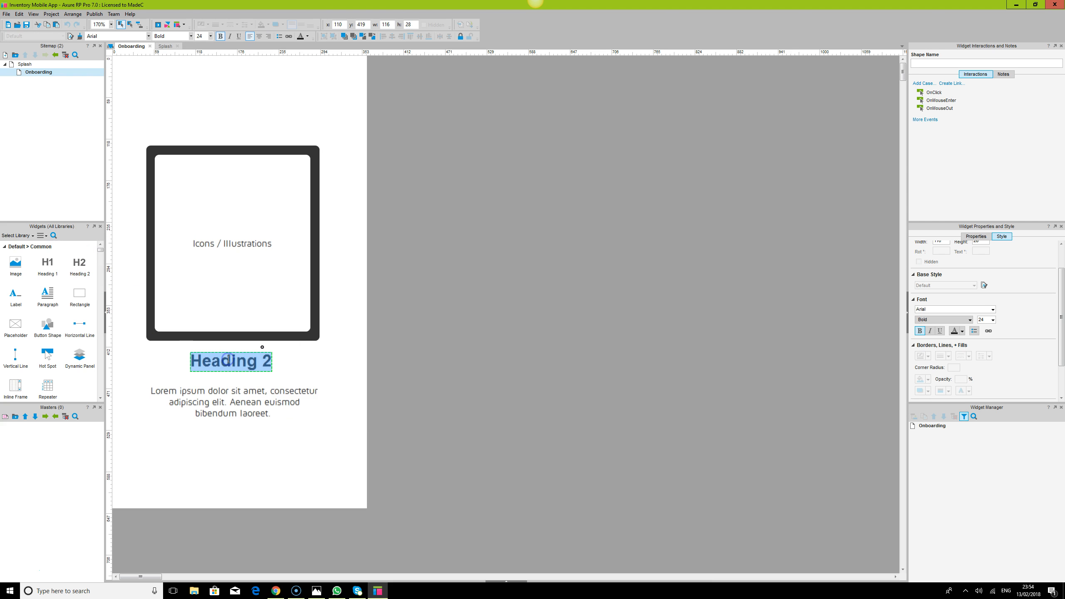
Step: Format the heading in Maven Pro at font size 20
click(132, 36)
text(Mav)
key(Return)
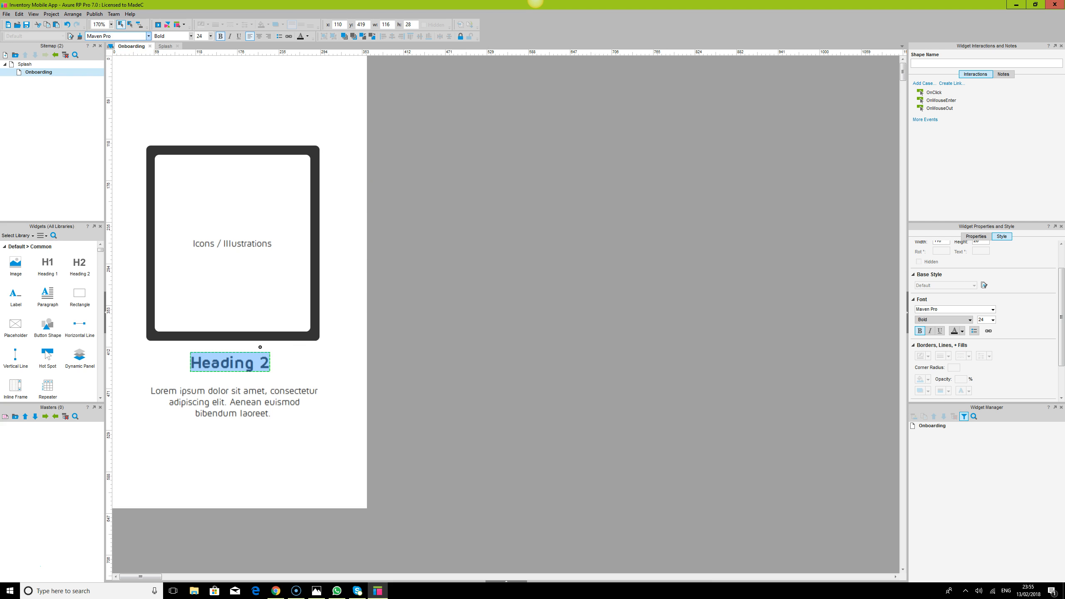
click(478, 157)
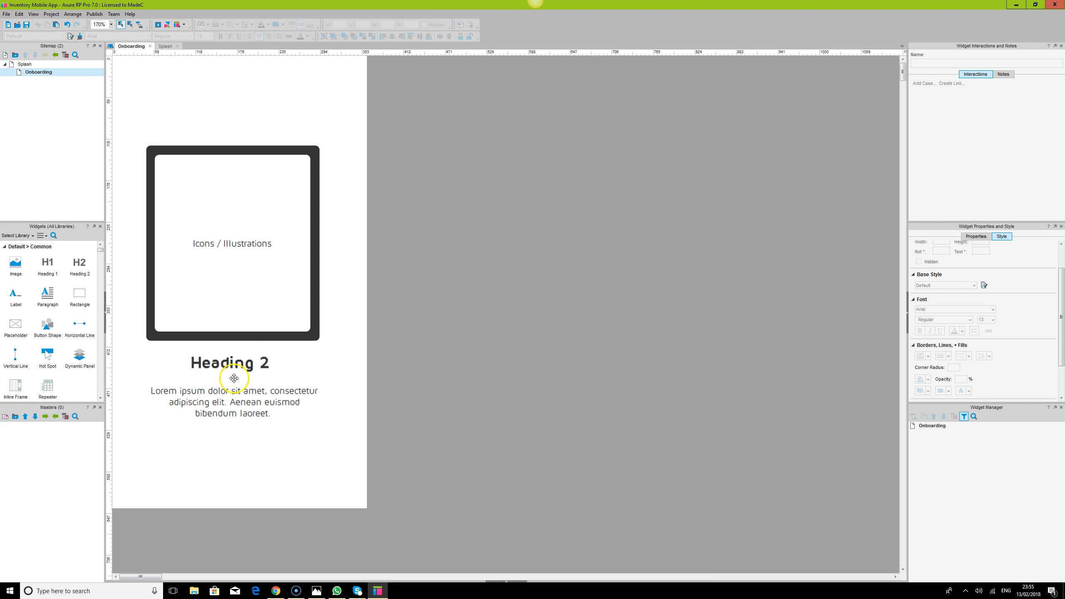
click(230, 362)
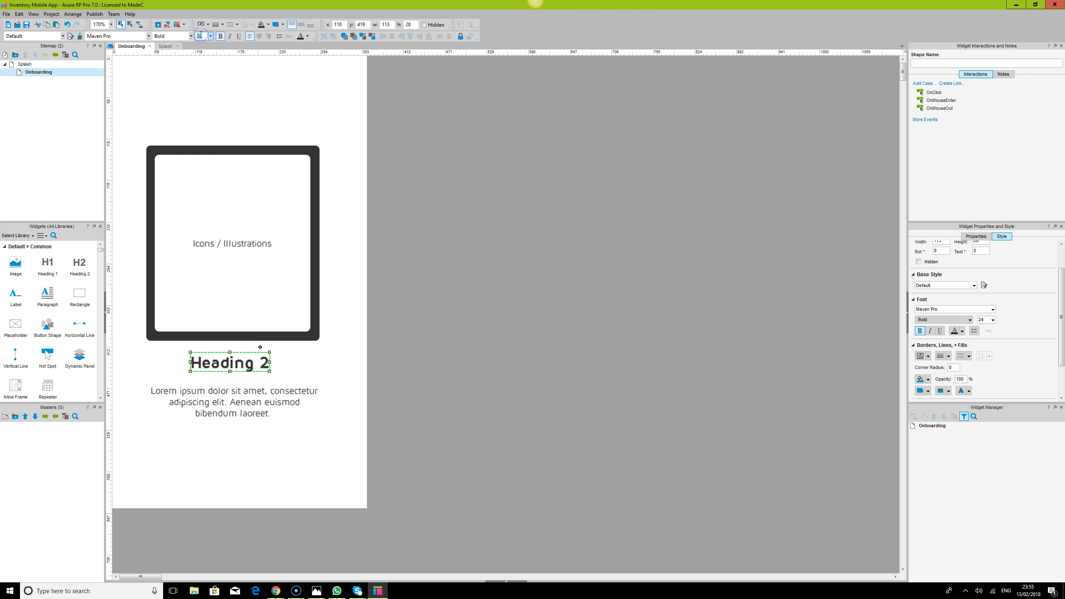
key(Return)
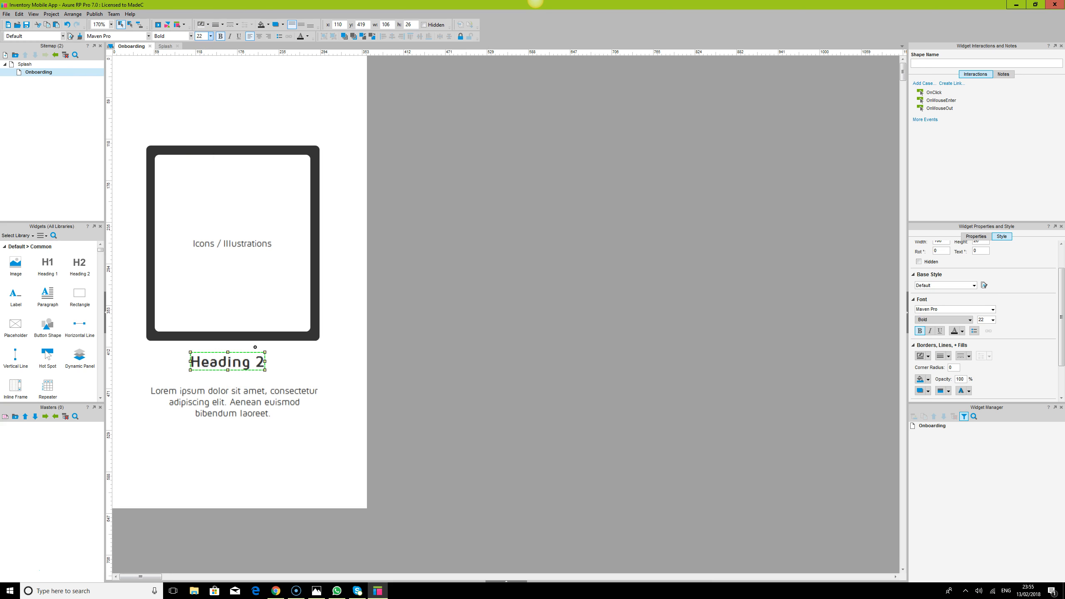
text(0)
key(Return)
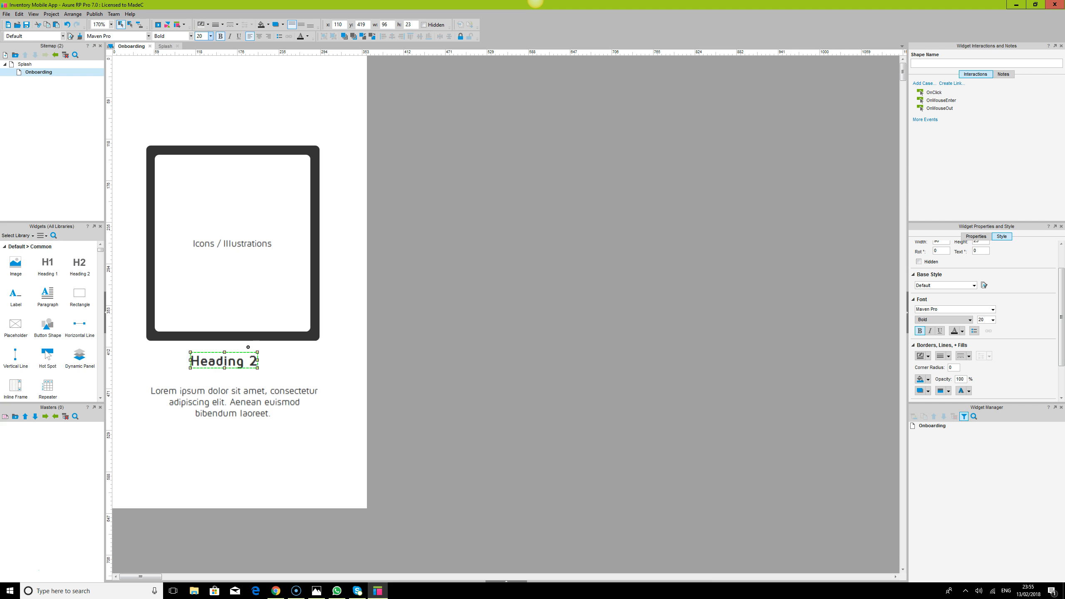
click(564, 456)
Step: Enlarge the heading's box to about 247 by 38 and centre its text horizontally and vertically
click(225, 364)
drag(188, 369, 146, 378)
drag(257, 366, 320, 365)
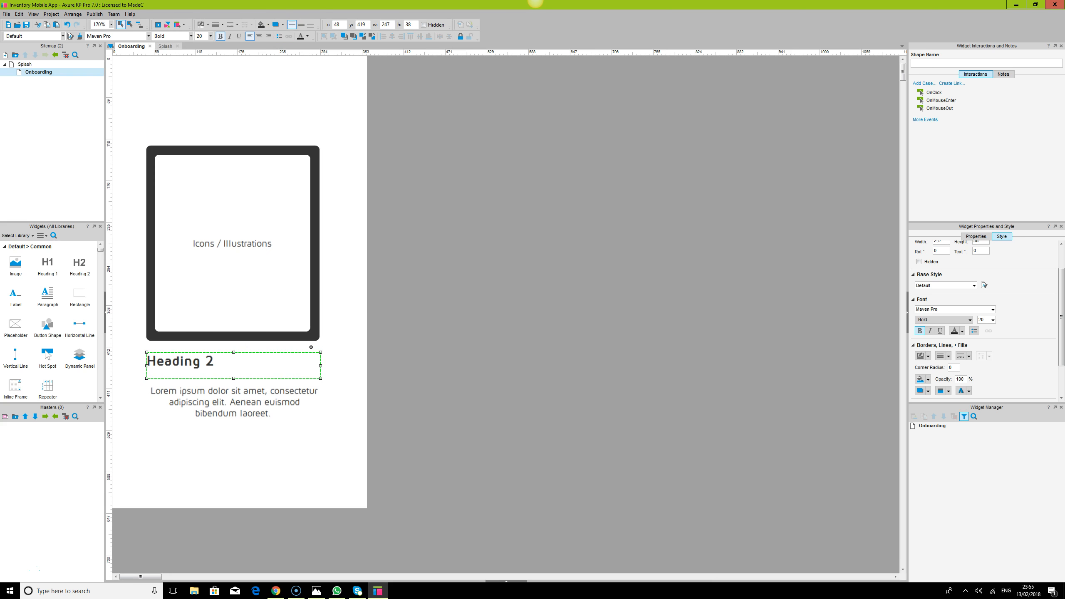
click(259, 36)
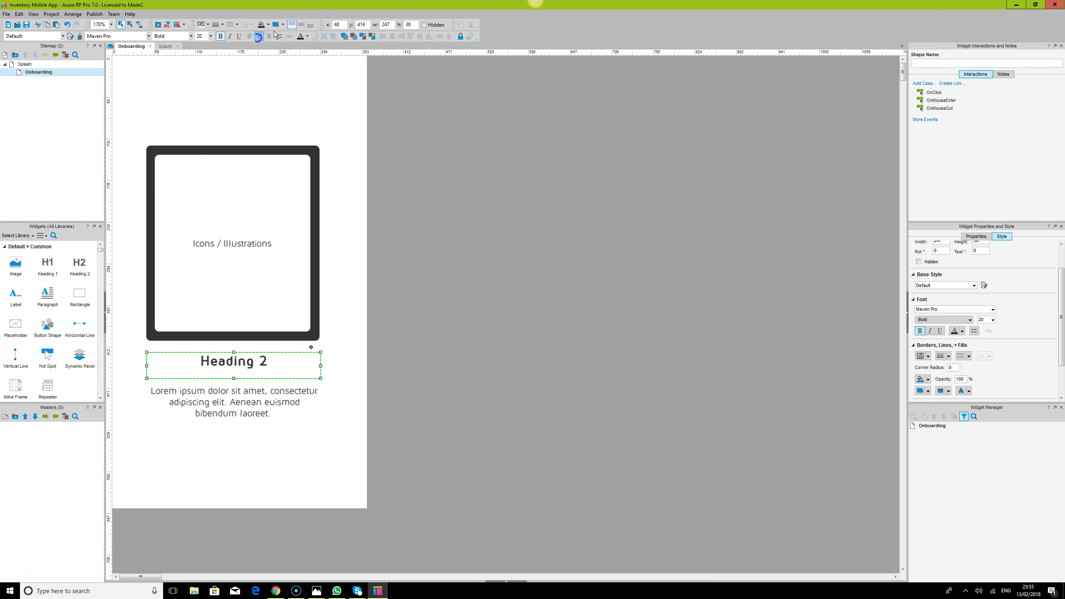
click(297, 27)
click(301, 25)
Step: Group the heading with the paragraph below it
shift+click(234, 401)
click(233, 401)
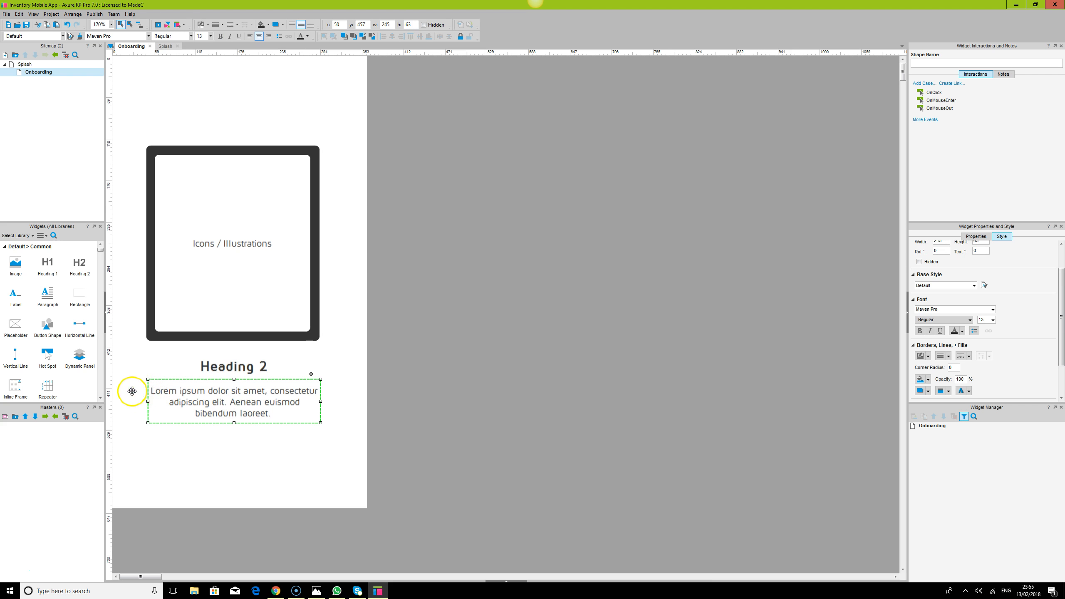
shift+click(207, 370)
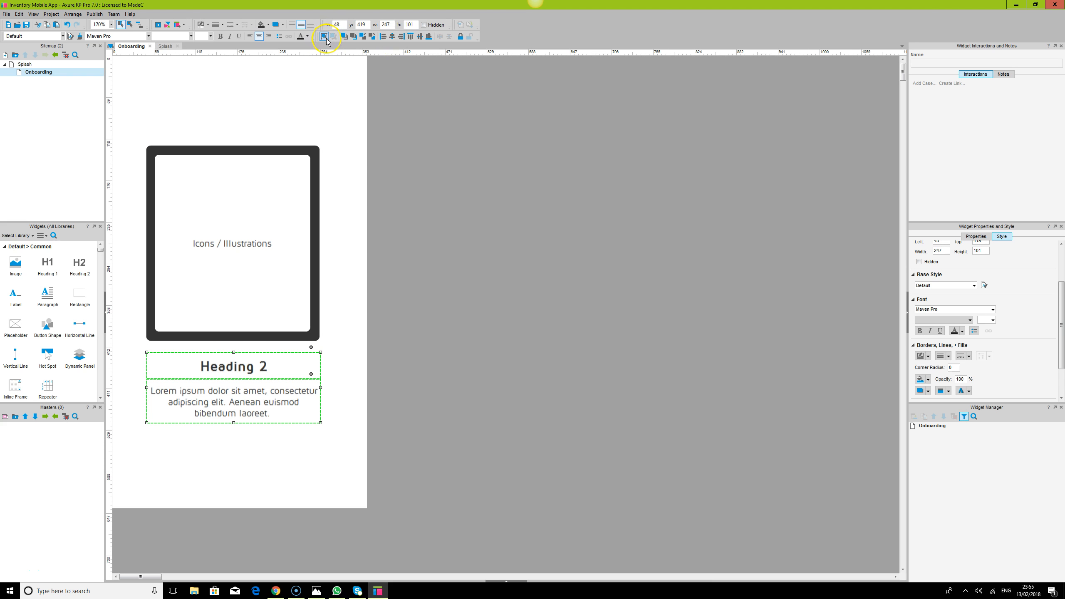
click(523, 362)
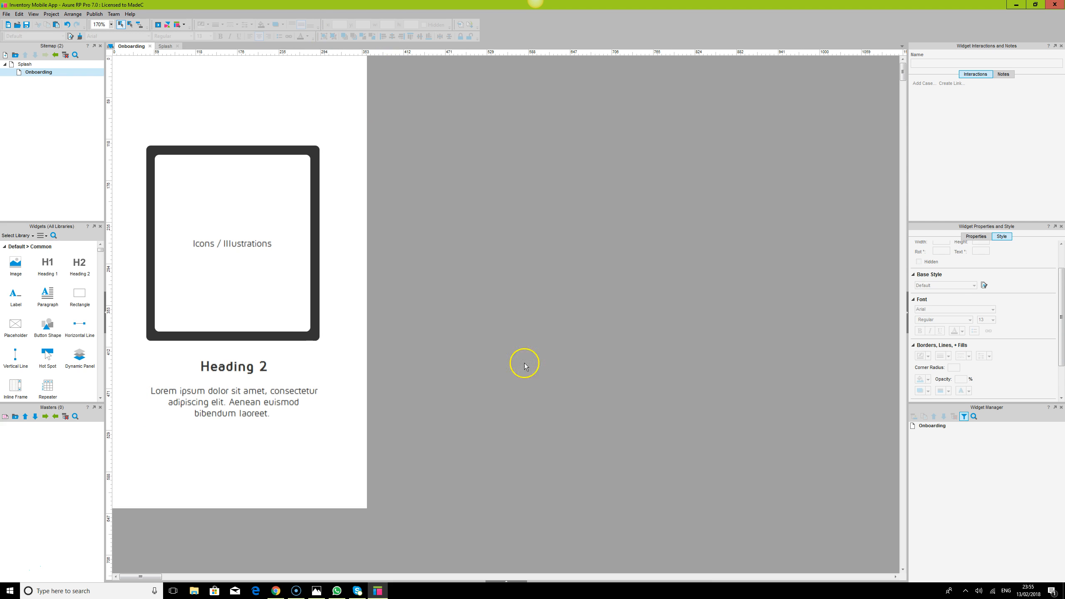
Step: Nudge the grouped heading and paragraph two pixels to the left
click(226, 248)
click(233, 369)
shift+click(233, 399)
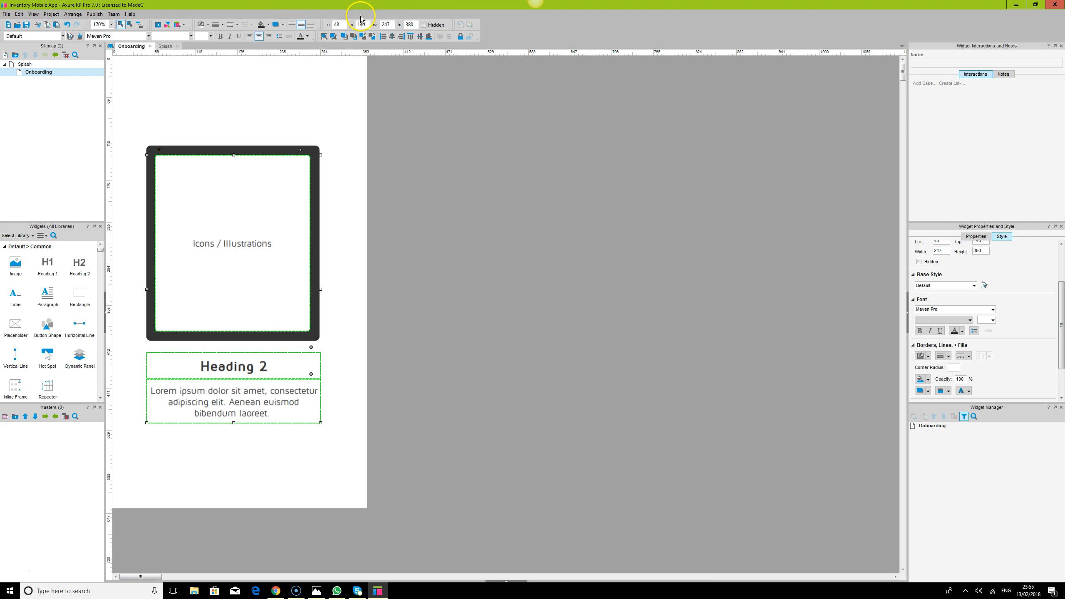
click(335, 149)
click(252, 231)
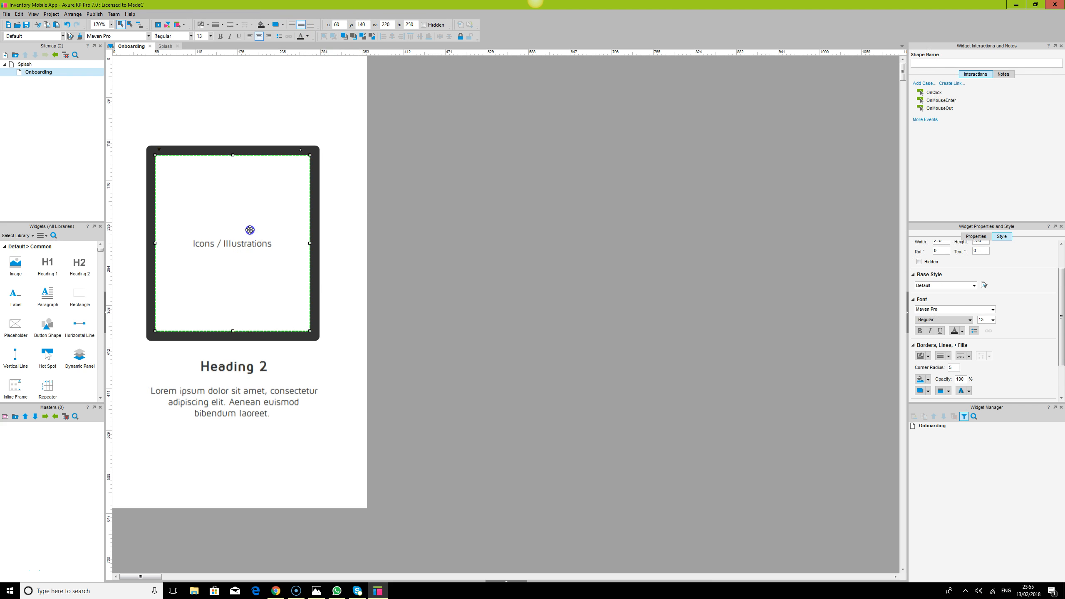
shift+click(238, 368)
key(Left)
key(Left)
Step: Try to group the inner rectangle with the text block and align them to the page by centre and middle
click(325, 37)
click(332, 202)
click(393, 38)
click(420, 37)
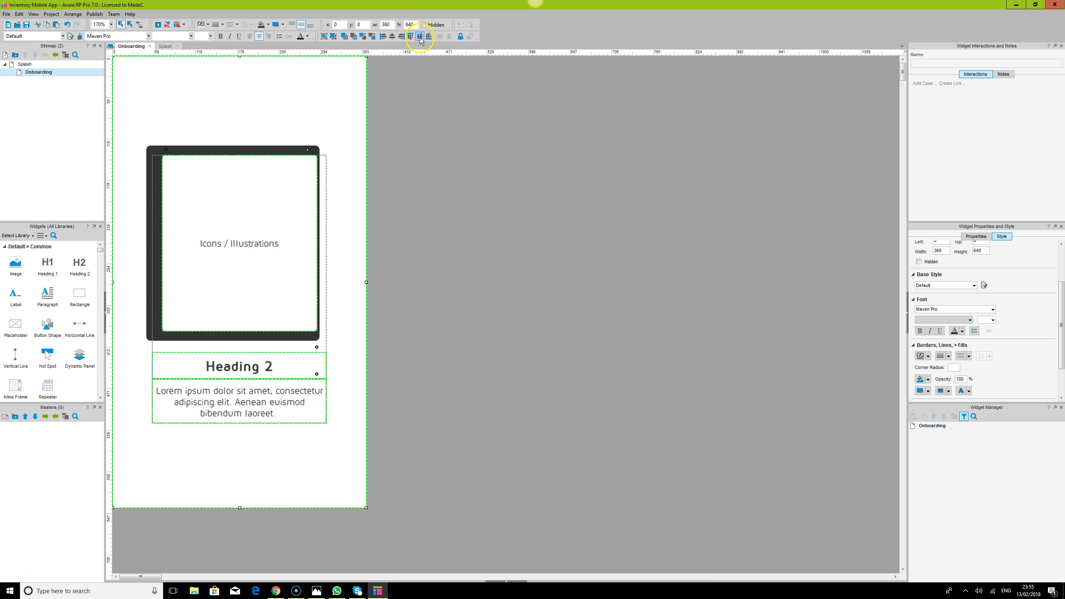
key(ctrl+z)
key(ctrl+z)
click(534, 242)
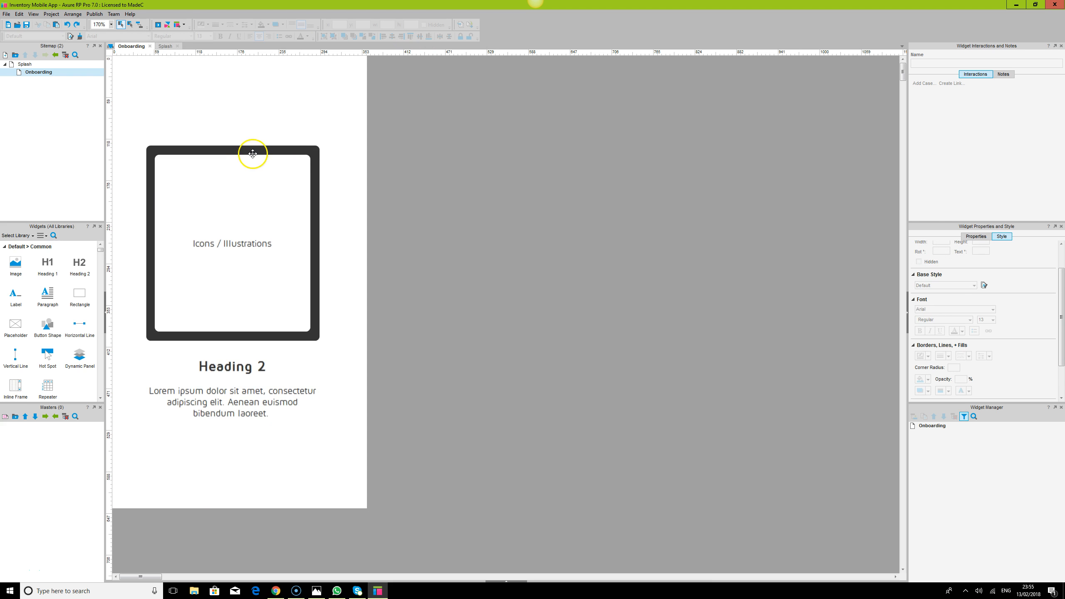
Step: Ungroup the inner rectangle from the text block and group it with the dark frame instead
click(253, 153)
click(253, 181)
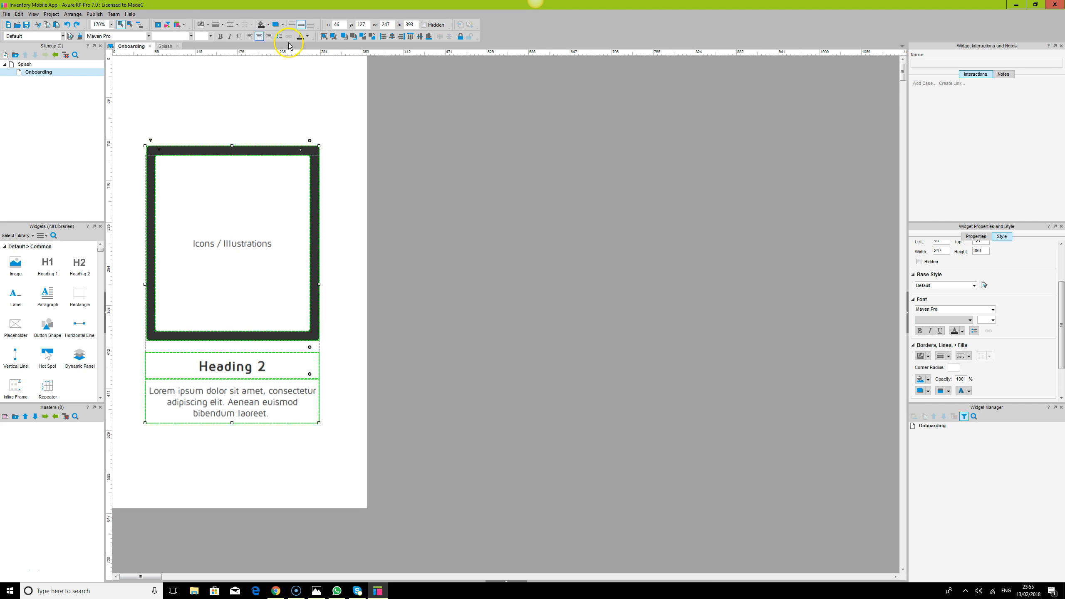
click(334, 38)
click(281, 183)
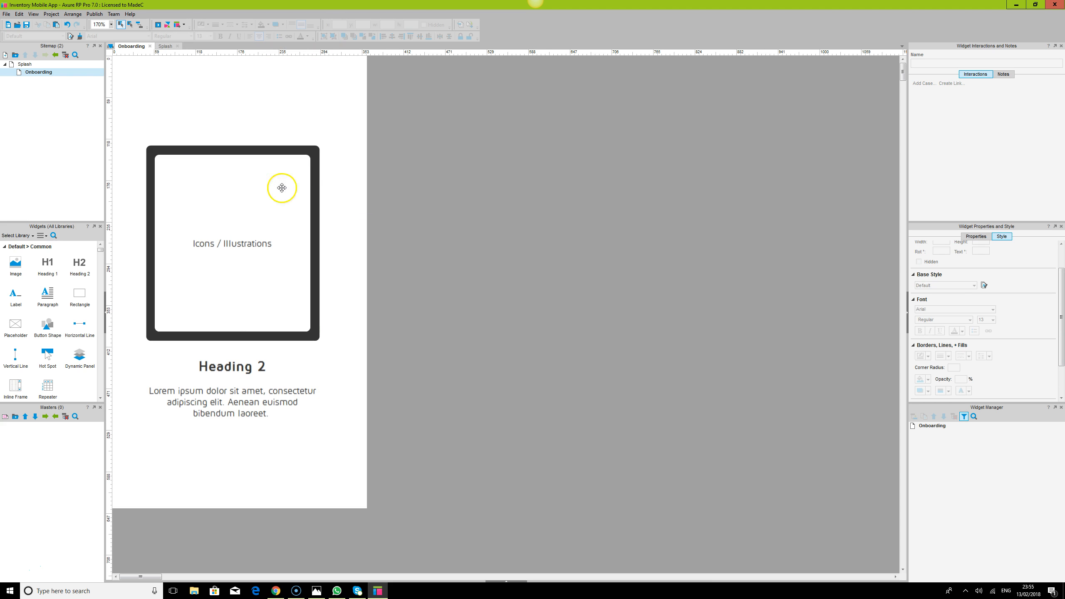
click(264, 149)
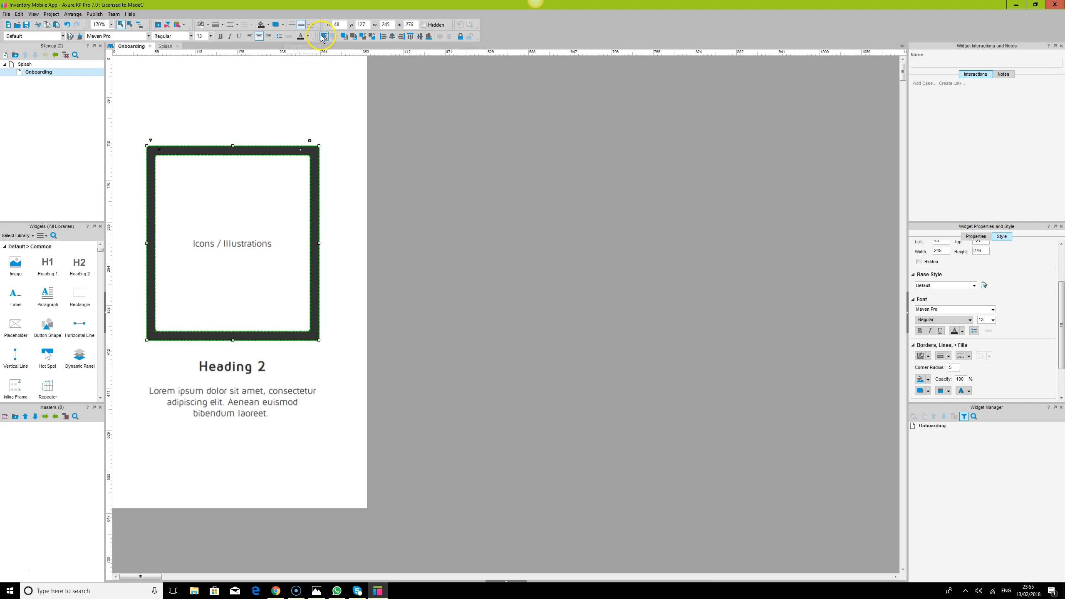
click(438, 182)
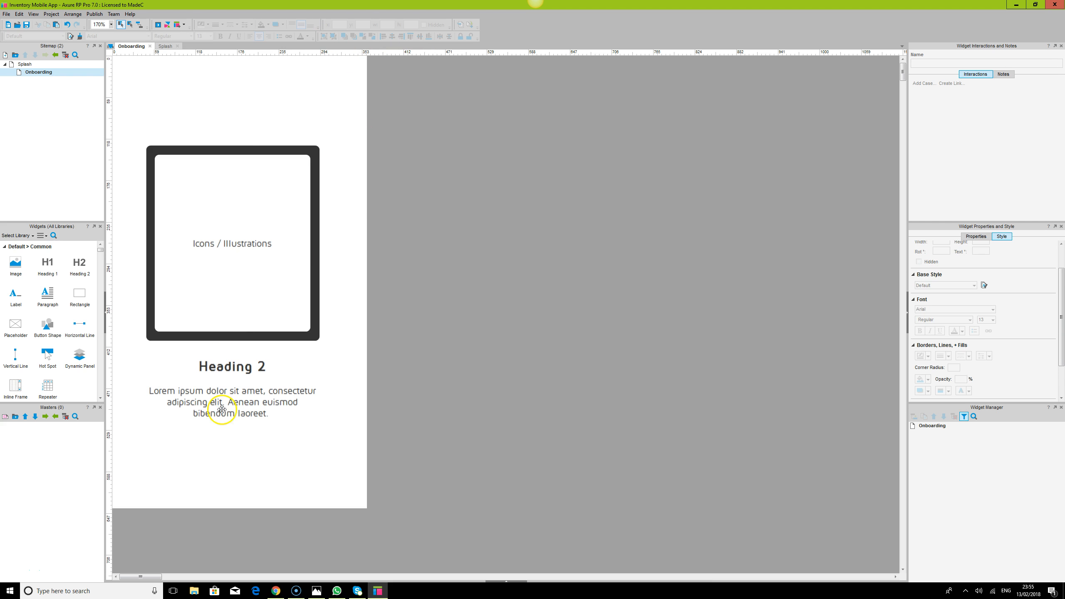
Step: Nudge the heading and paragraph group one pixel right and group it with the framed illustration area
click(242, 290)
ctrl+click(237, 369)
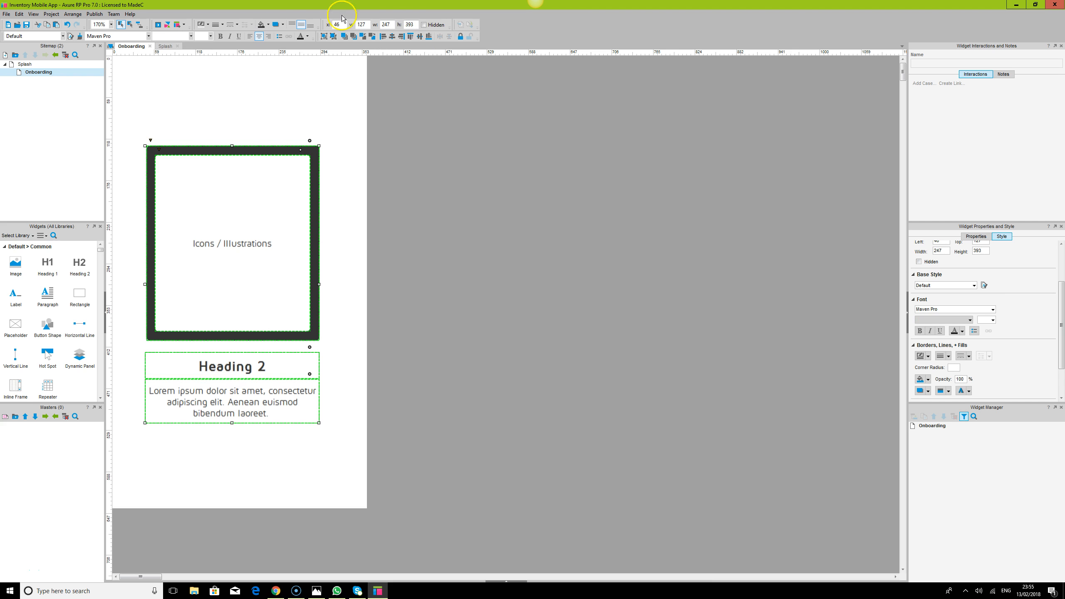
key(Right)
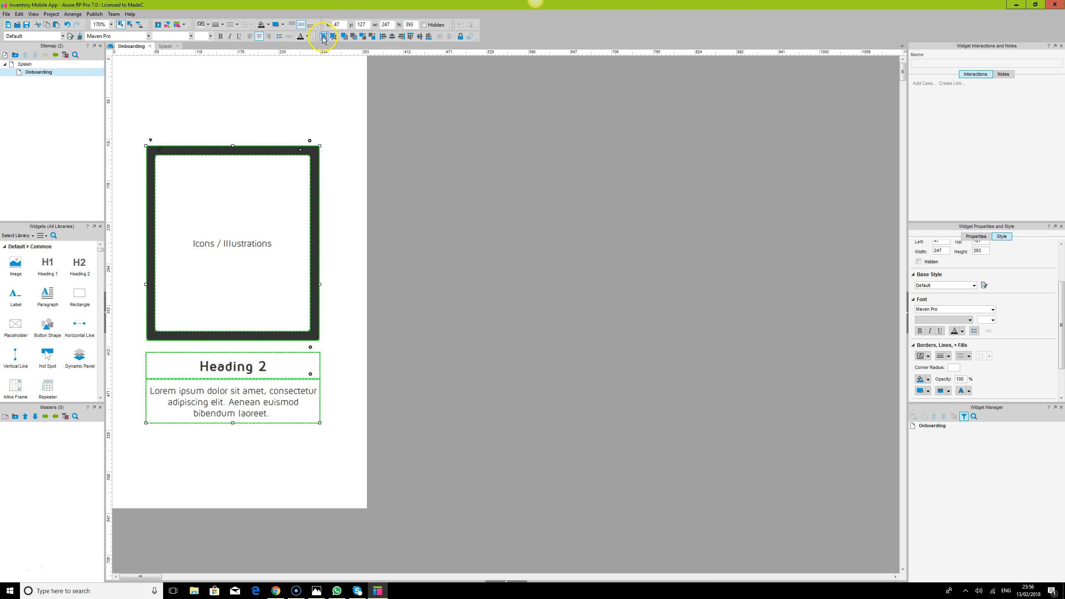
Step: Align the complete onboarding content group to the page background by centre and middle
click(238, 196)
key(ctrl+a)
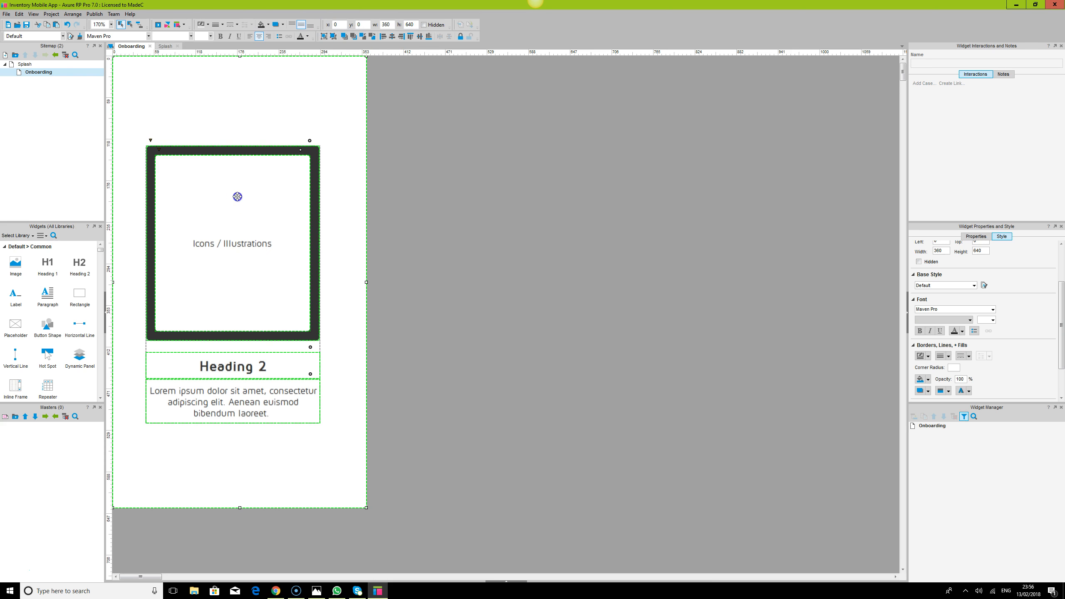
click(392, 36)
click(420, 36)
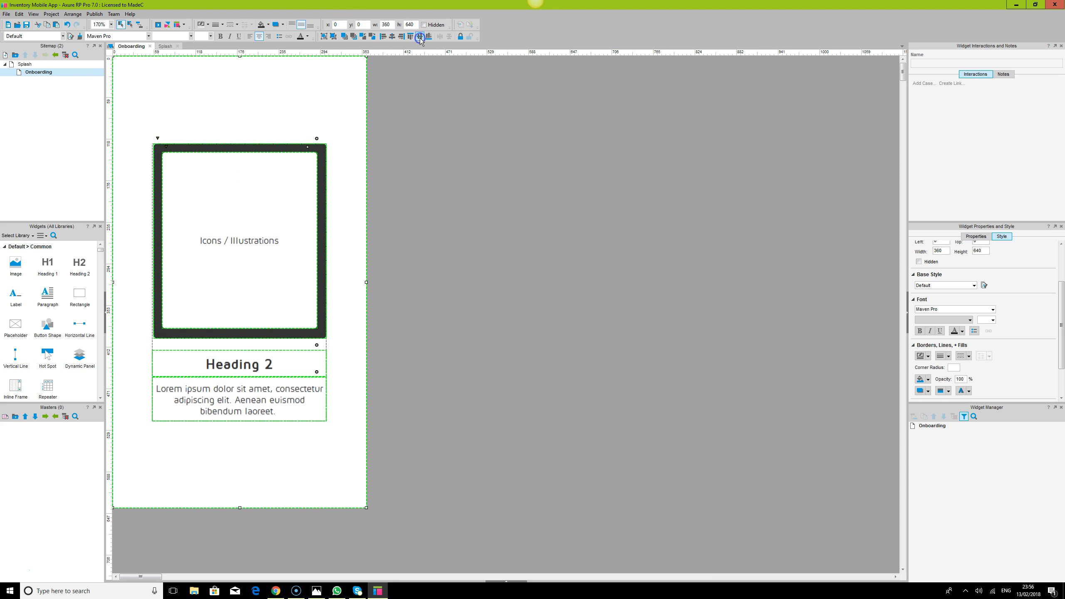
click(523, 185)
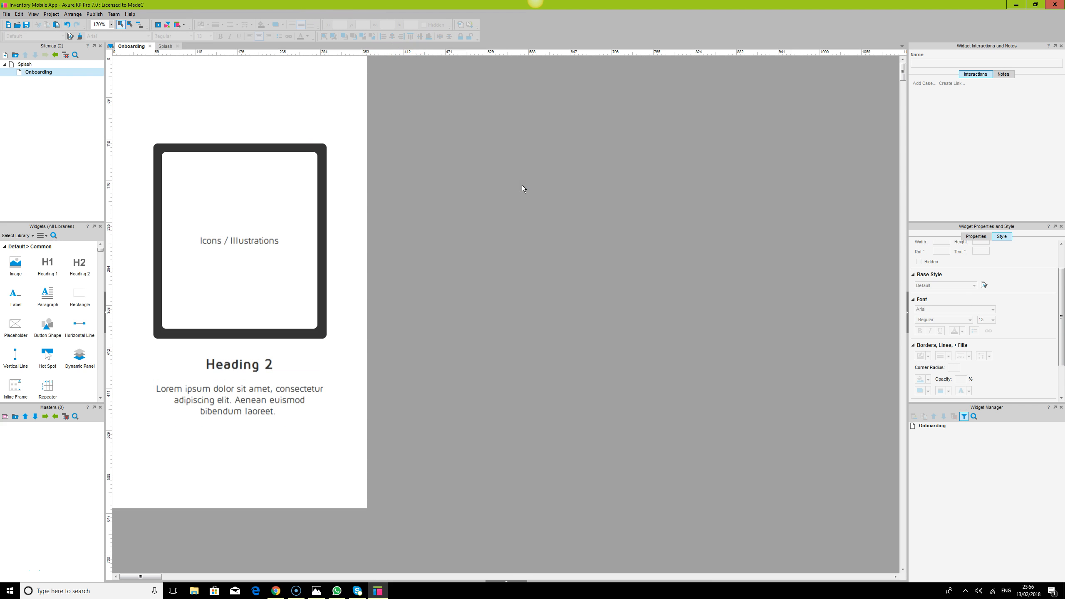
Step: Place a rectangle on the empty canvas beside the page and set its size to 25 by 25
drag(79, 294, 438, 352)
drag(579, 421, 578, 421)
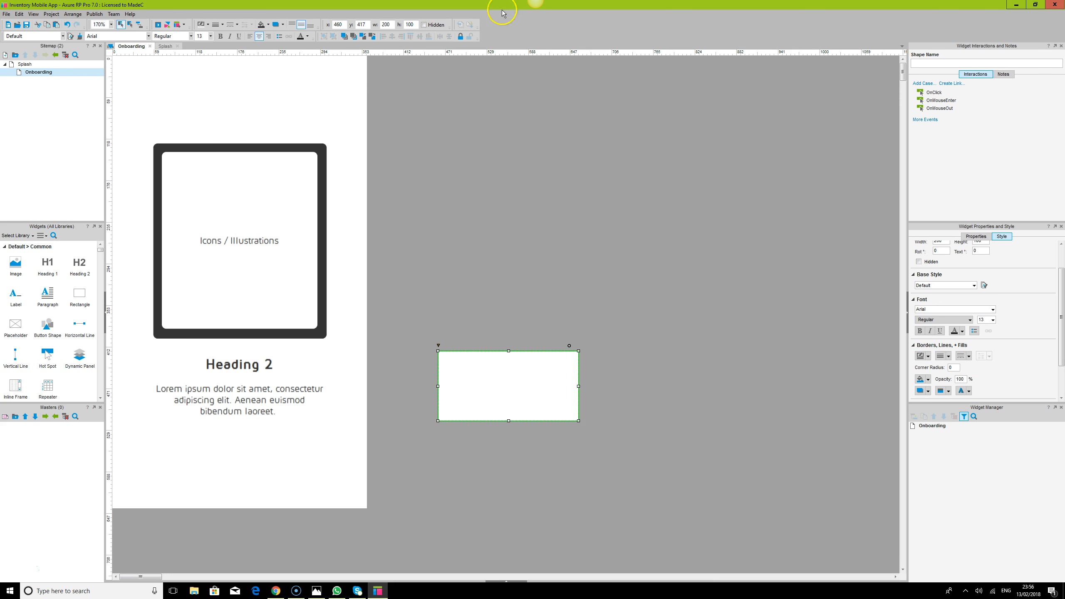
click(387, 24)
text(30)
key(Tab)
key(Tab)
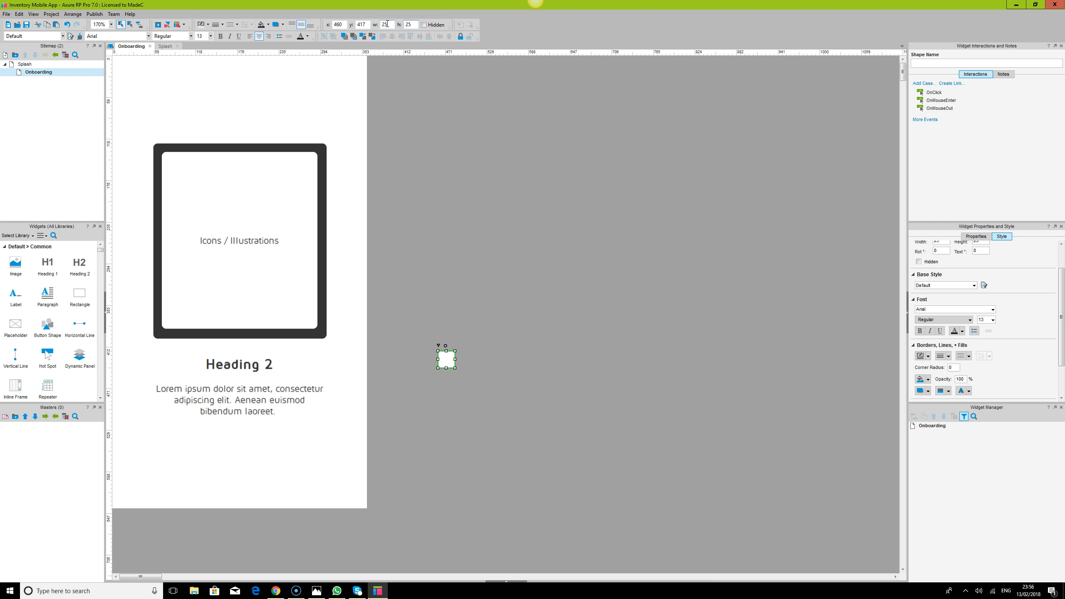
click(449, 185)
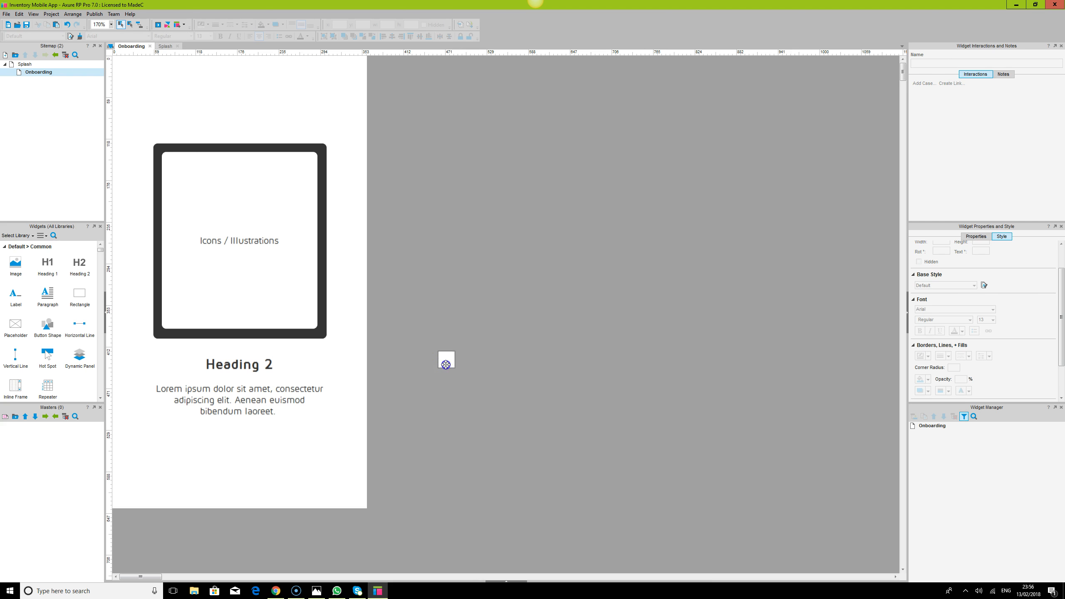
Step: Turn the small square into a circle by setting its corner radius to 100
click(445, 361)
click(959, 368)
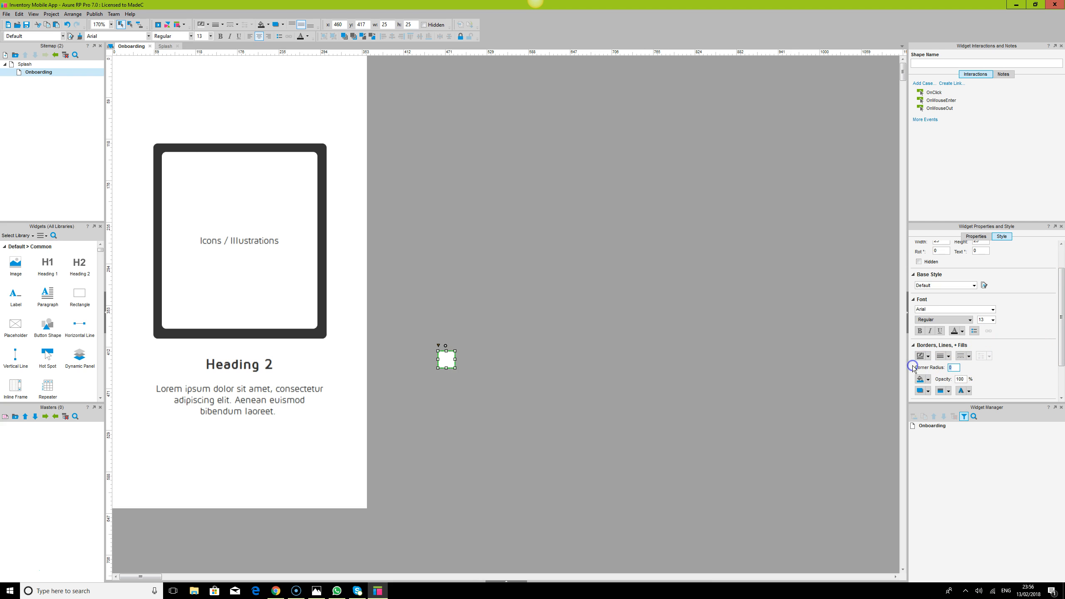
text(100)
click(525, 413)
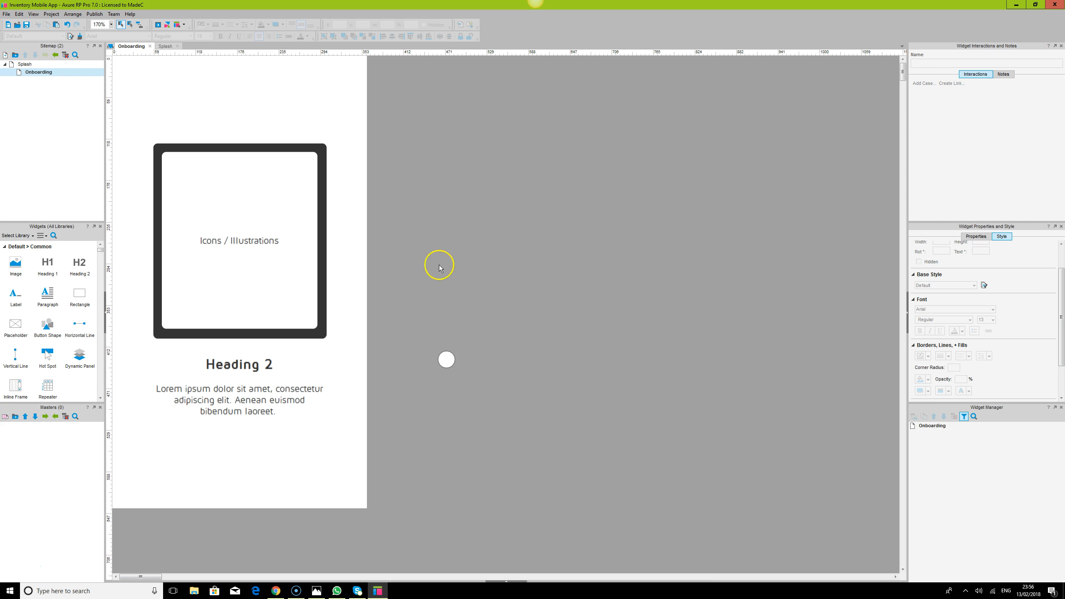
Step: Resize the circle to 15 by 15 and move it to about x 440, y 478 beside the page
click(447, 361)
click(389, 24)
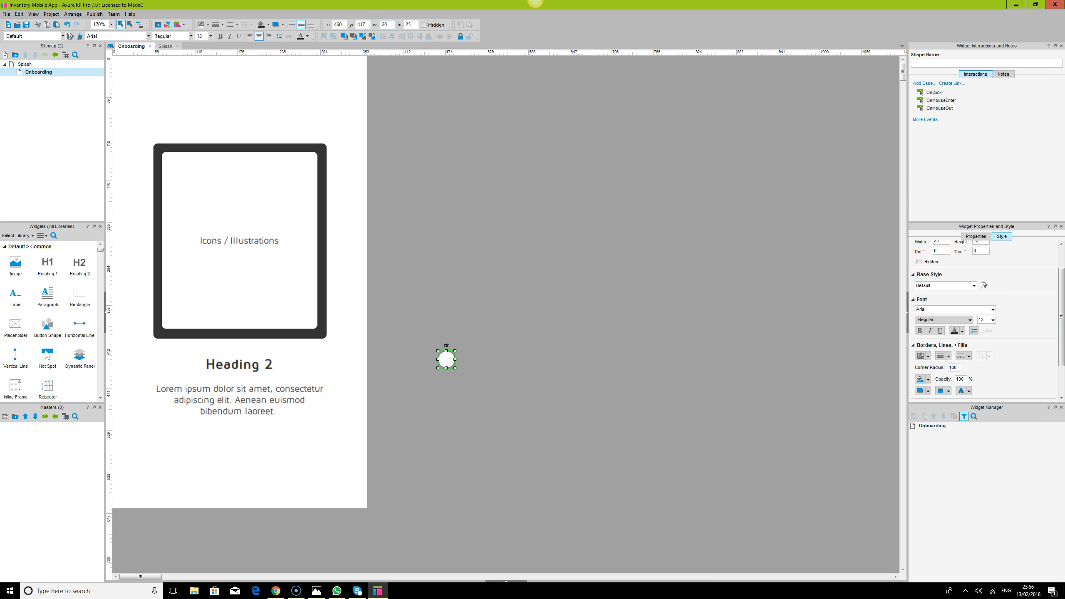
text(15)
click(438, 347)
drag(423, 341, 518, 381)
drag(443, 356, 455, 414)
Step: Examine the circle's size against the onboarding page at 100%, 150% and 175% zoom
click(111, 24)
click(107, 71)
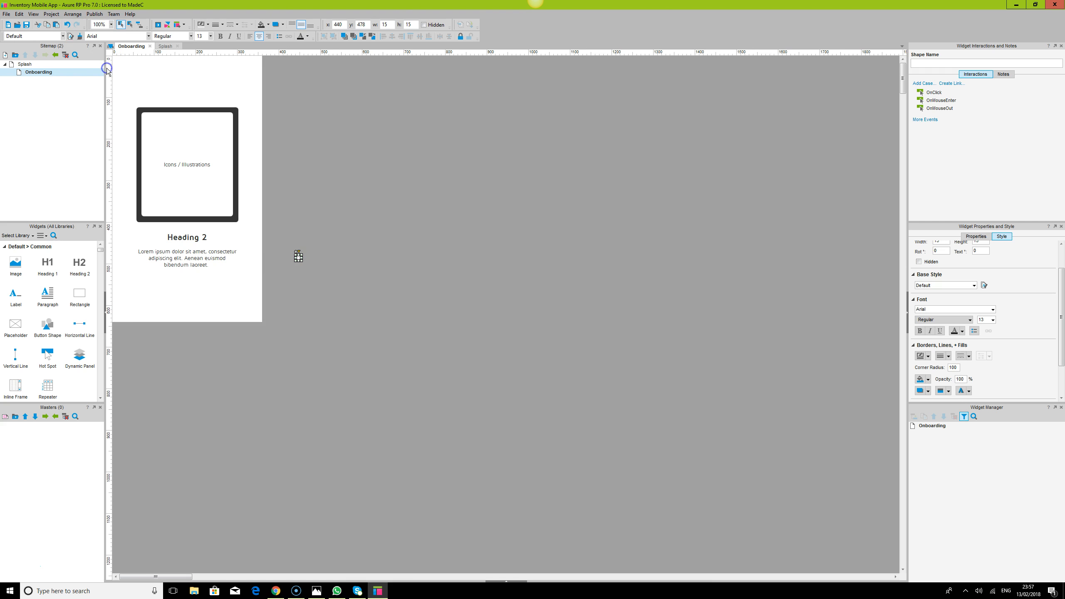
click(374, 276)
drag(285, 238, 323, 283)
click(390, 185)
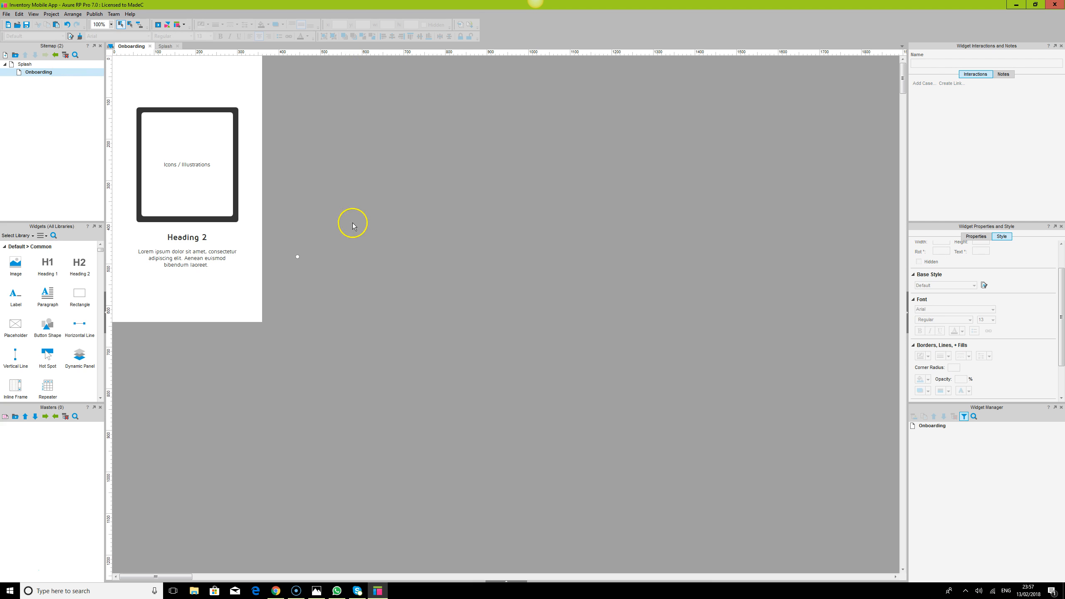
click(111, 25)
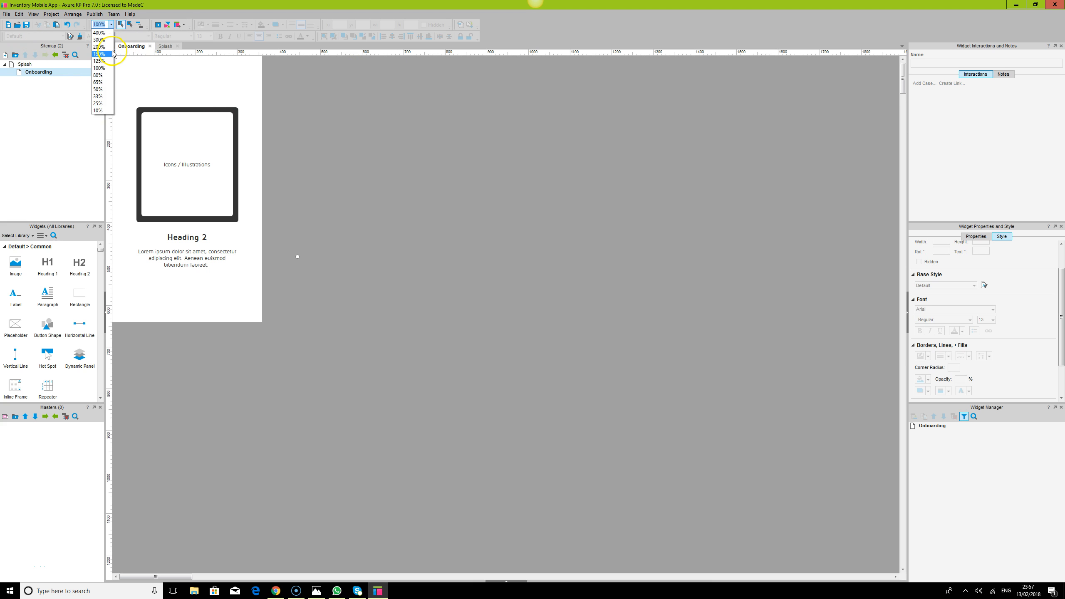
click(110, 53)
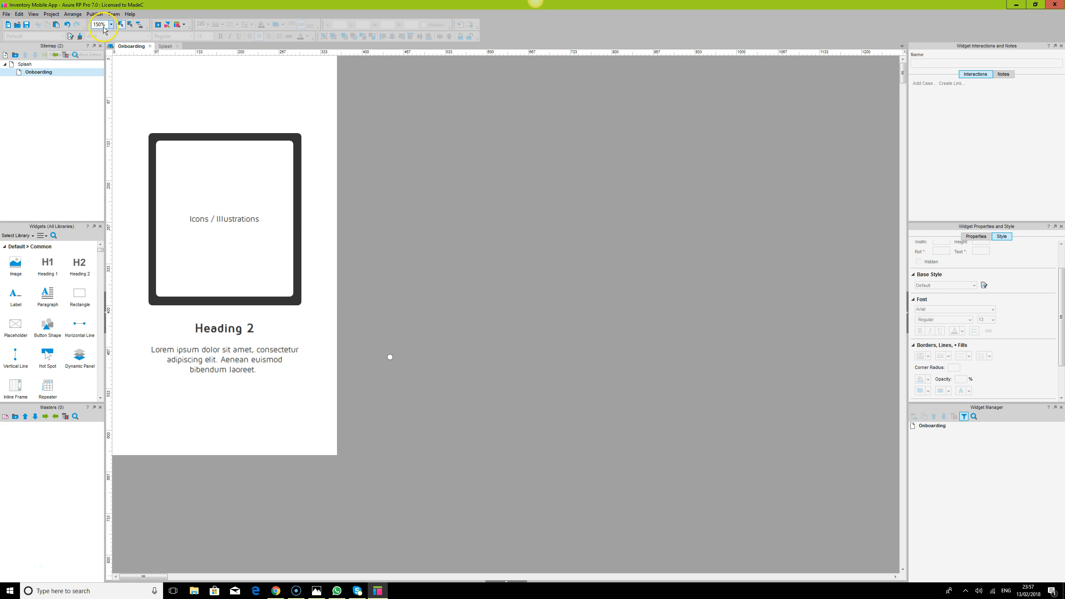
text(175)
key(Return)
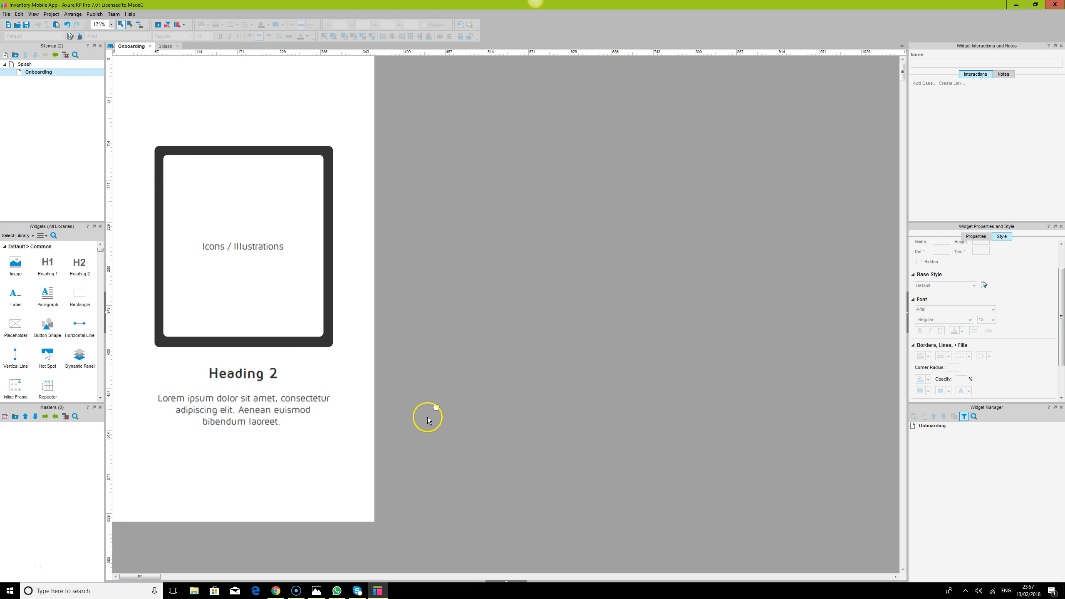
Step: Duplicate the small circle twice, stepping the copies diagonally to about x 460, y 498
click(436, 408)
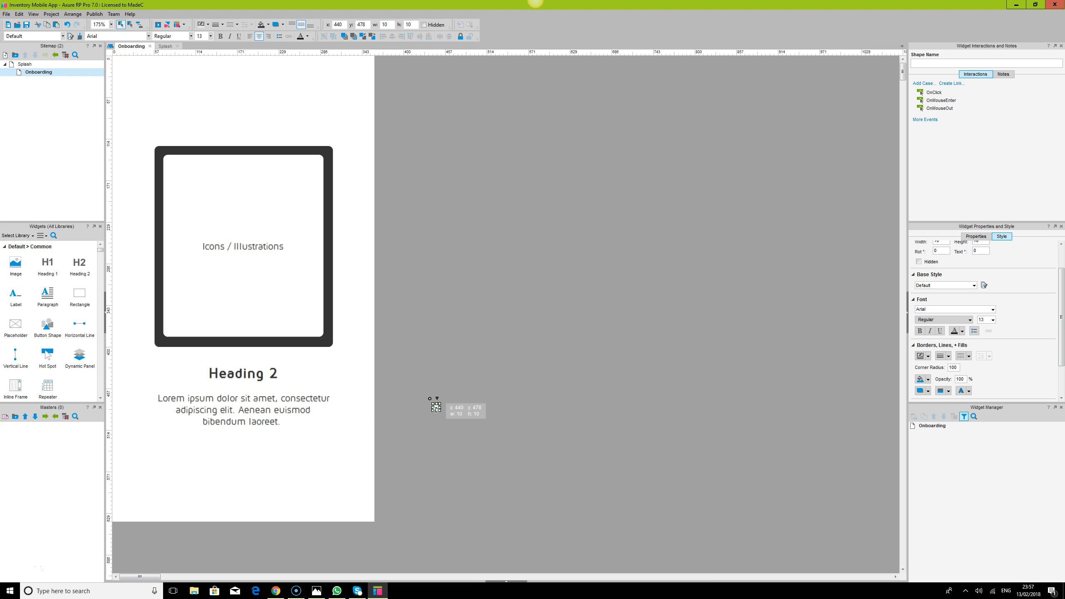
key(shift+Right)
key(shift+Down)
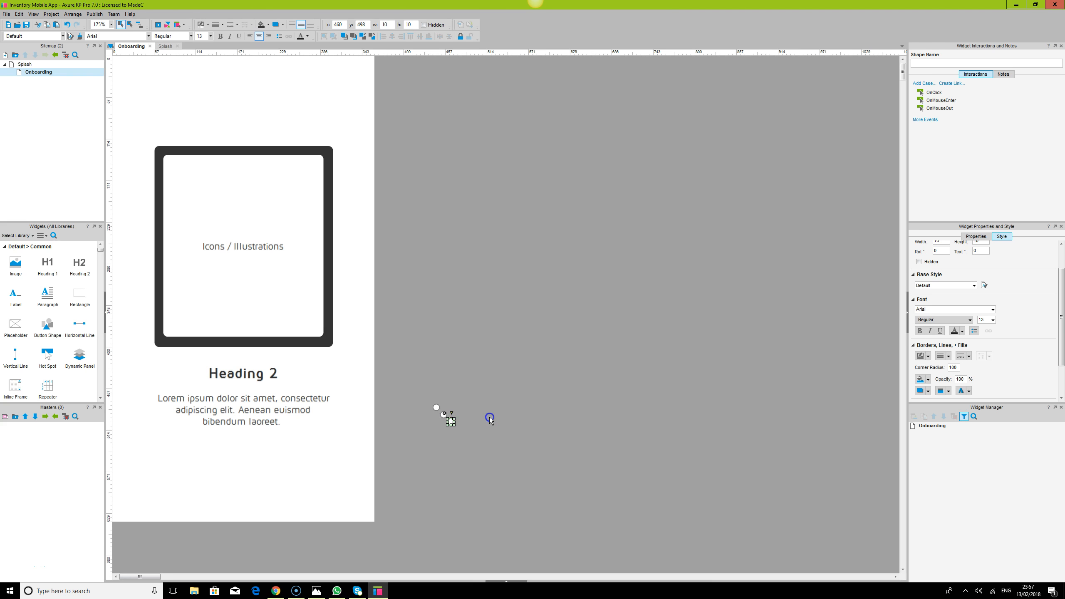
Step: Align the three circles in one horizontal row and distribute them evenly across a width of about 38
drag(417, 397, 487, 453)
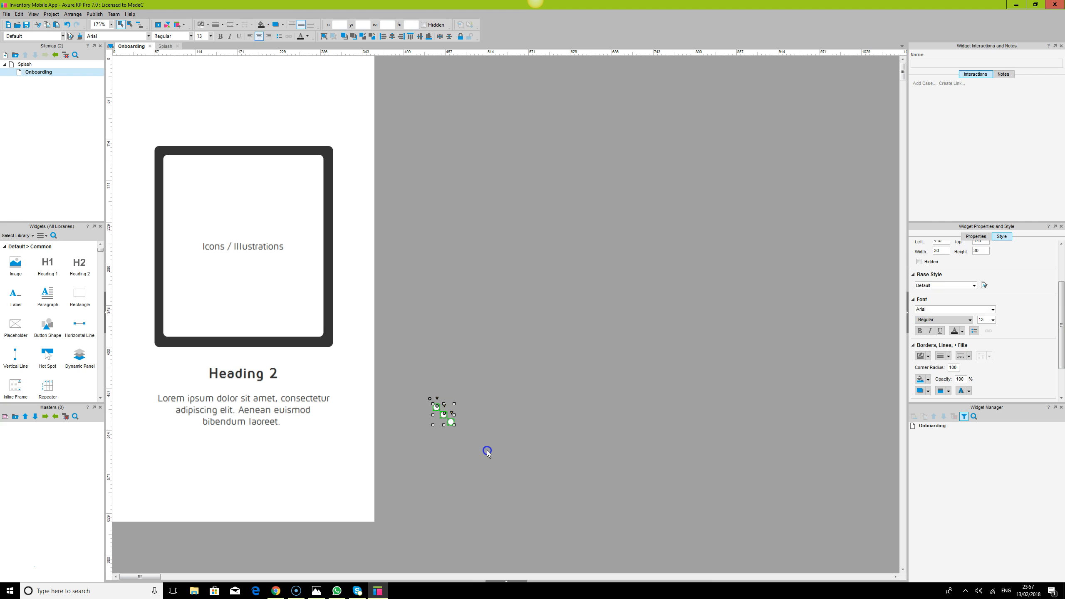
click(420, 39)
click(602, 354)
click(451, 407)
drag(454, 411, 464, 422)
click(428, 405)
drag(501, 415, 501, 415)
click(440, 37)
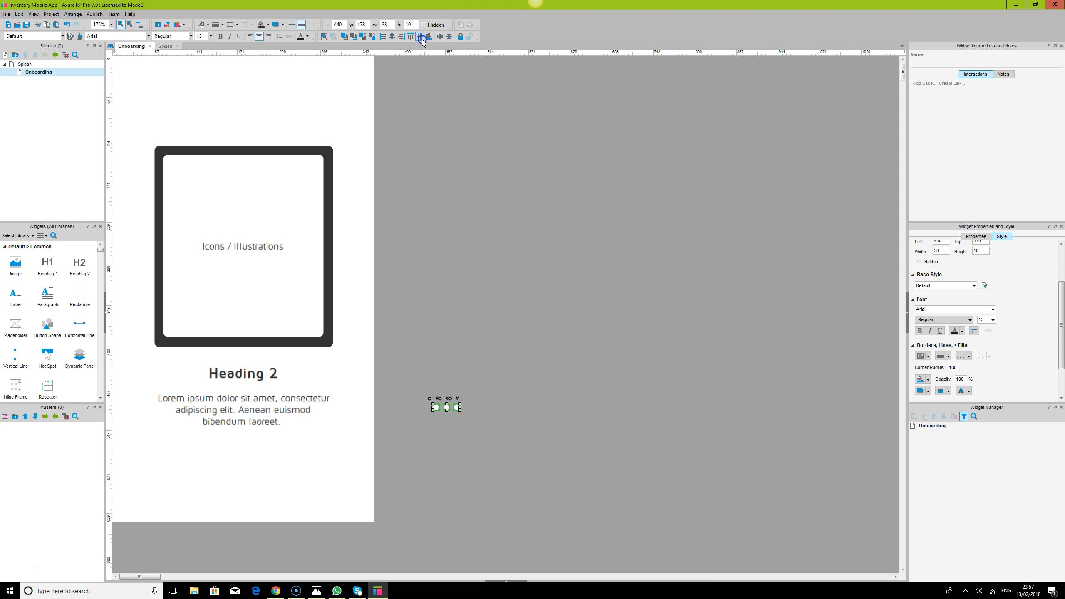
click(420, 37)
Step: Remove the outline from the three circles
drag(406, 394, 543, 441)
click(219, 24)
click(210, 47)
drag(412, 395, 498, 422)
double_click(386, 24)
click(533, 244)
drag(419, 395, 484, 421)
click(535, 416)
click(266, 469)
click(422, 382)
Step: Fill all three circles with the solid grey 666666
drag(423, 381, 483, 440)
click(268, 24)
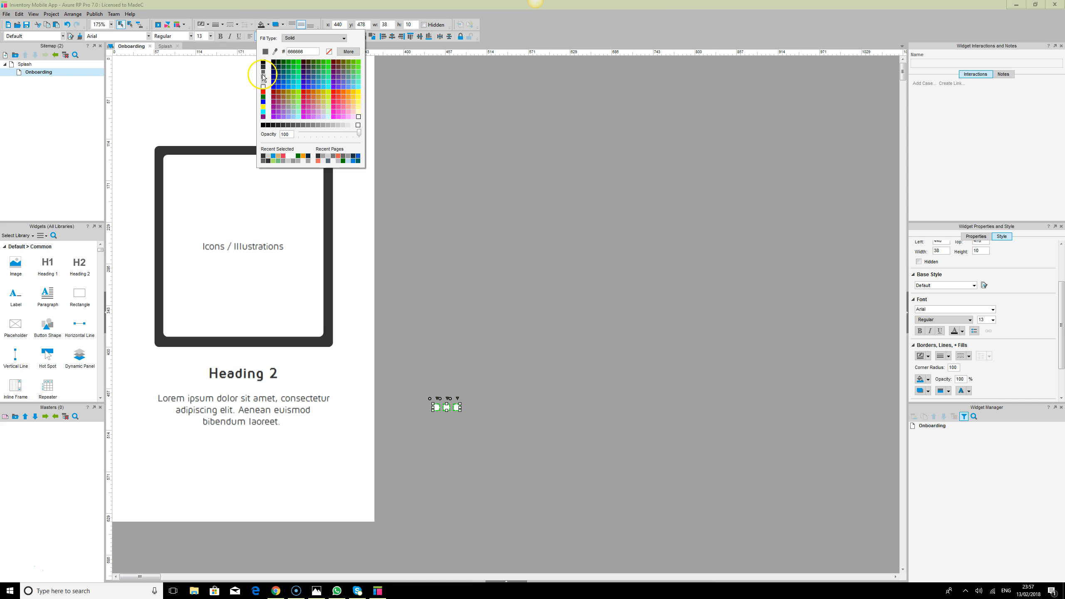
click(264, 72)
click(522, 264)
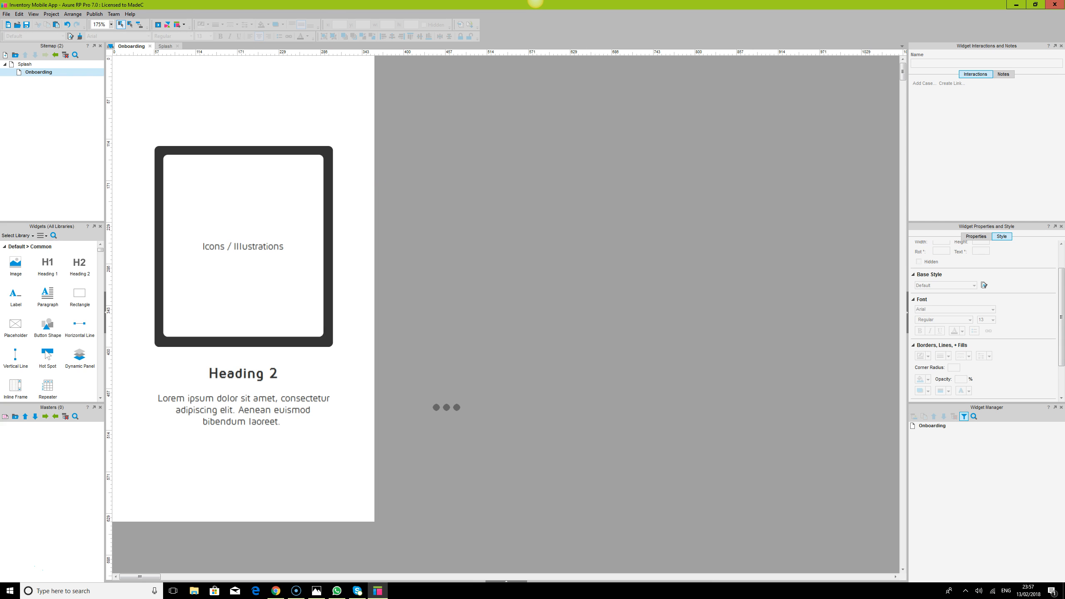
Step: Fill the first circle in the row with the dark grey 333333
click(456, 407)
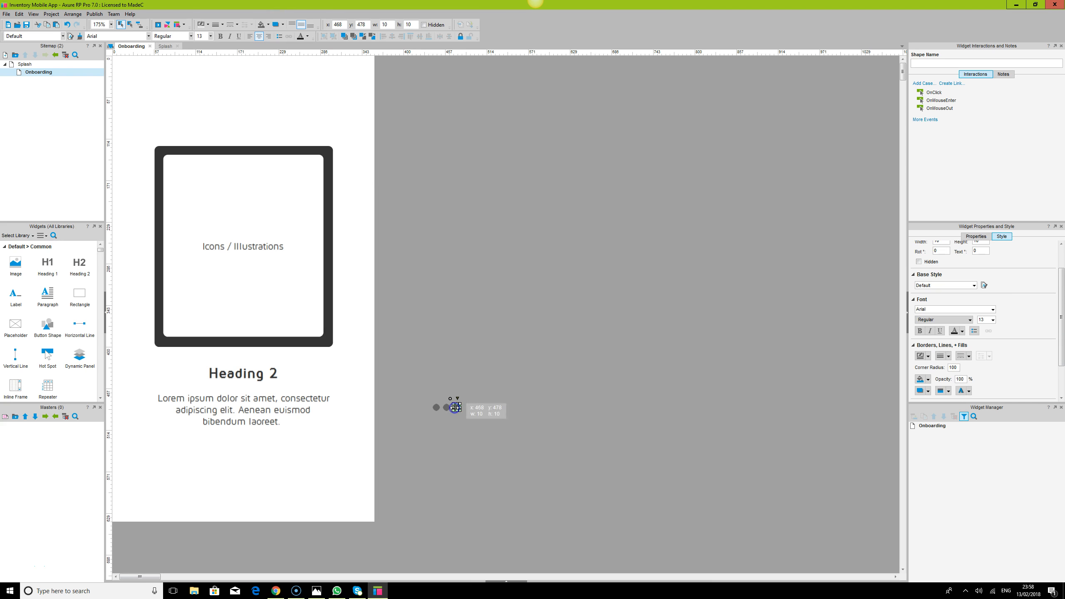
drag(407, 369, 502, 433)
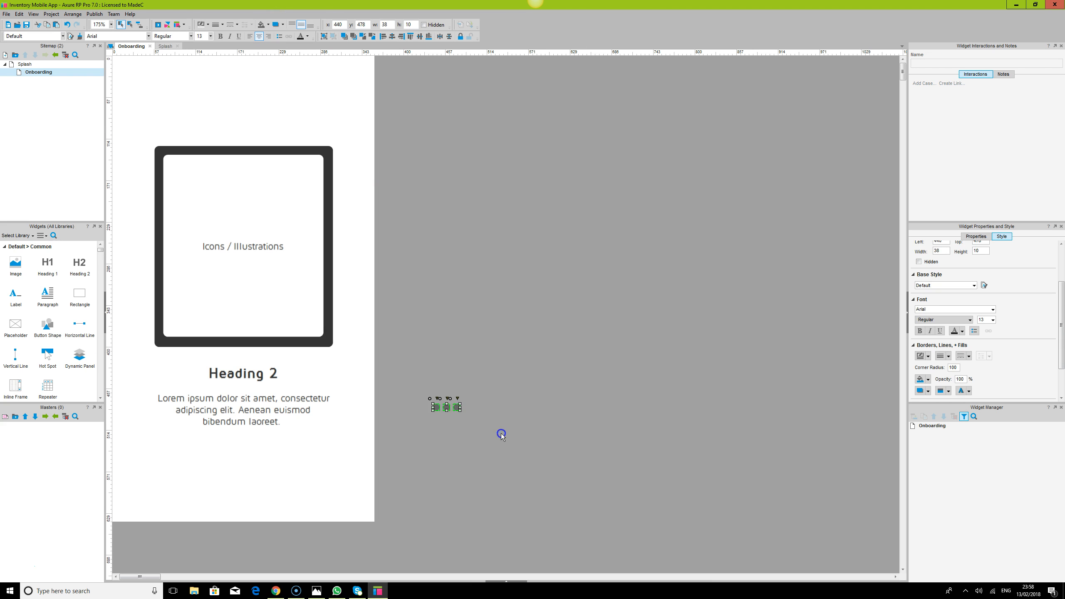
click(436, 406)
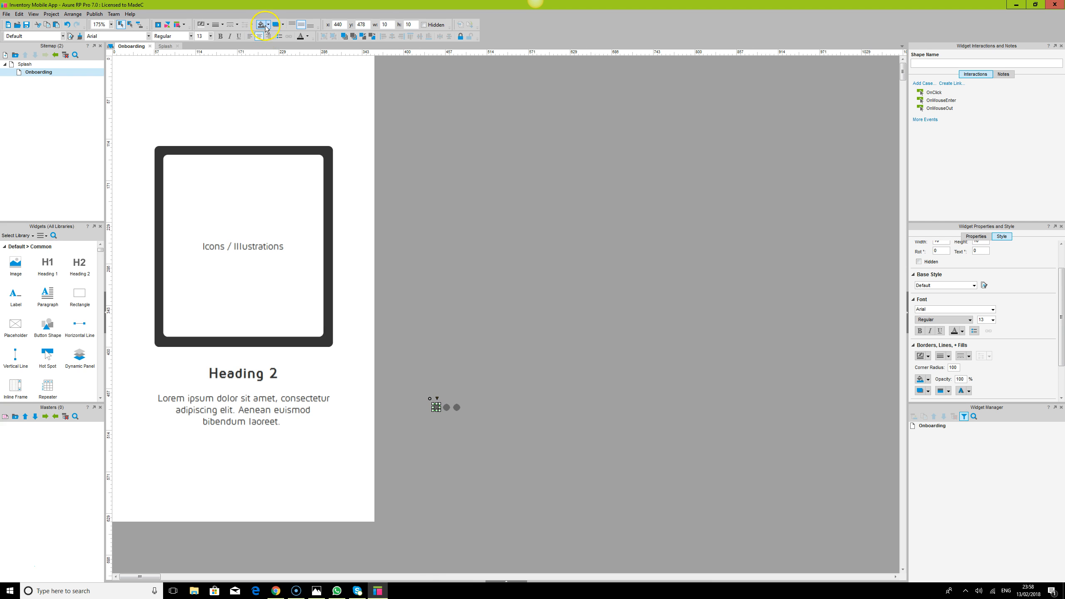
click(268, 24)
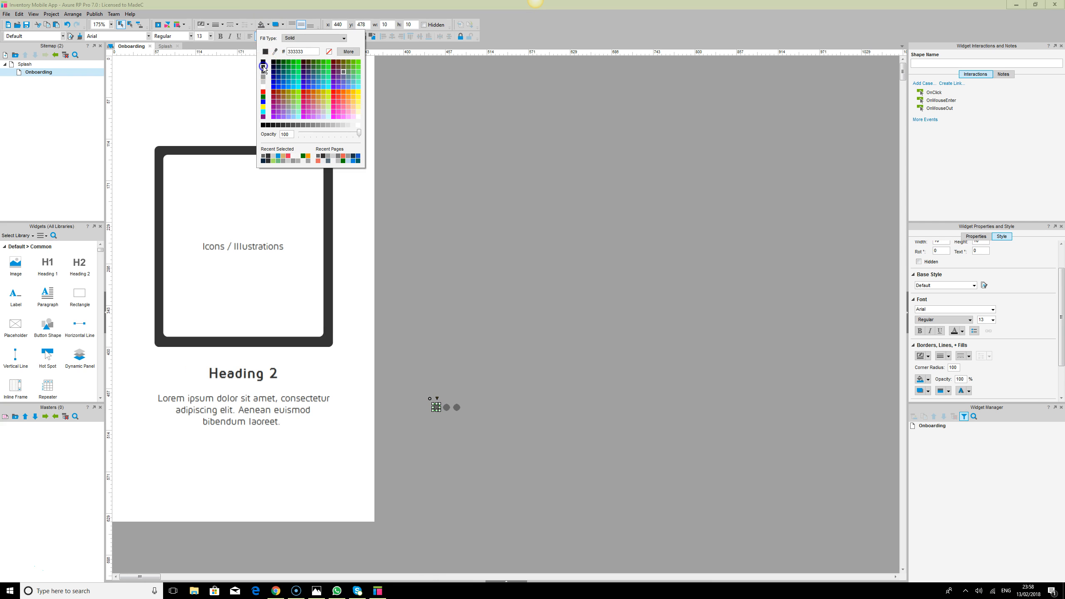
click(264, 66)
click(524, 267)
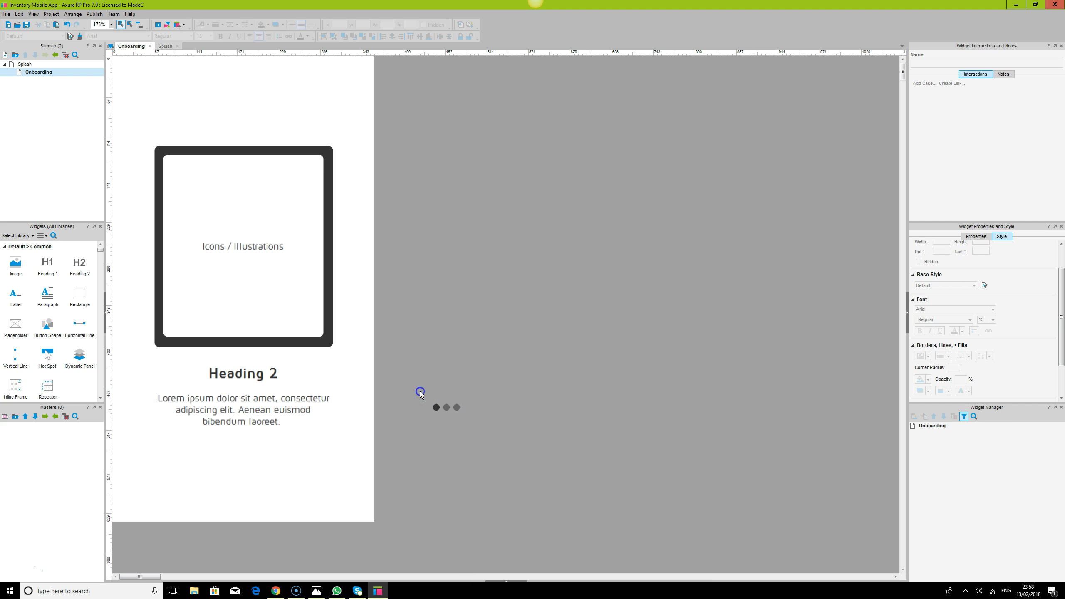
Step: Fill the second and third circles with a light grey
click(446, 407)
ctrl+click(458, 408)
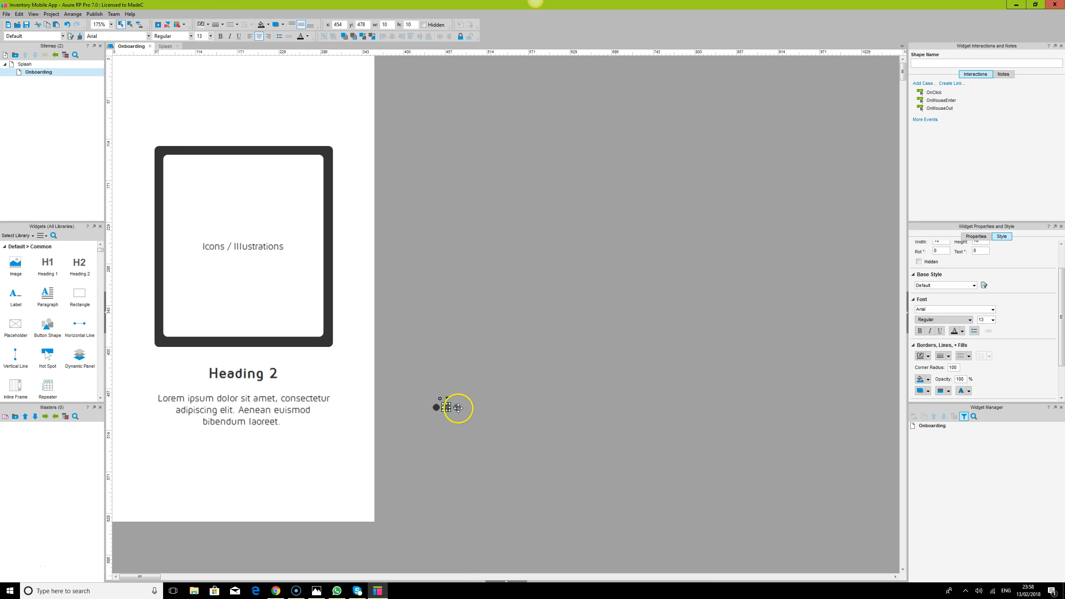
click(271, 27)
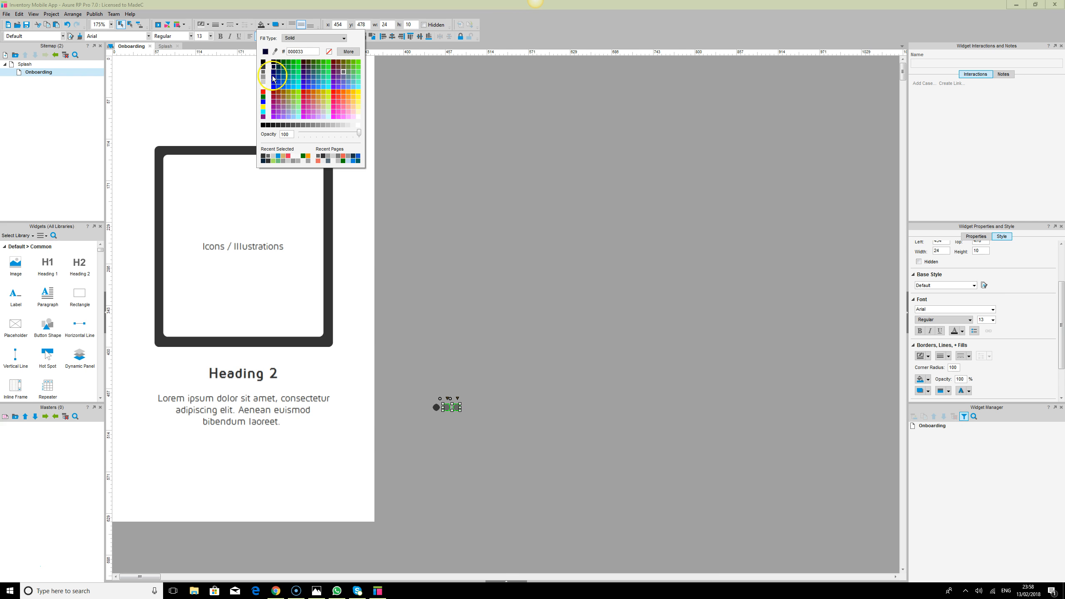
click(264, 83)
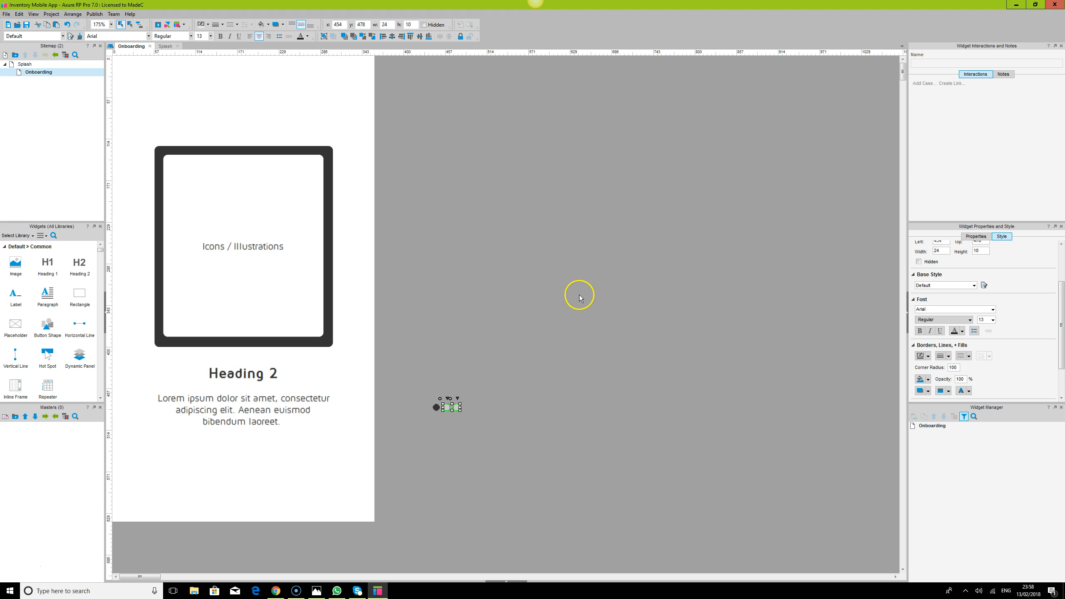
click(575, 295)
Step: Move the three circles onto the page below the descriptive text, at about x 152, y 566, and group them
drag(432, 386, 499, 440)
drag(442, 408, 237, 472)
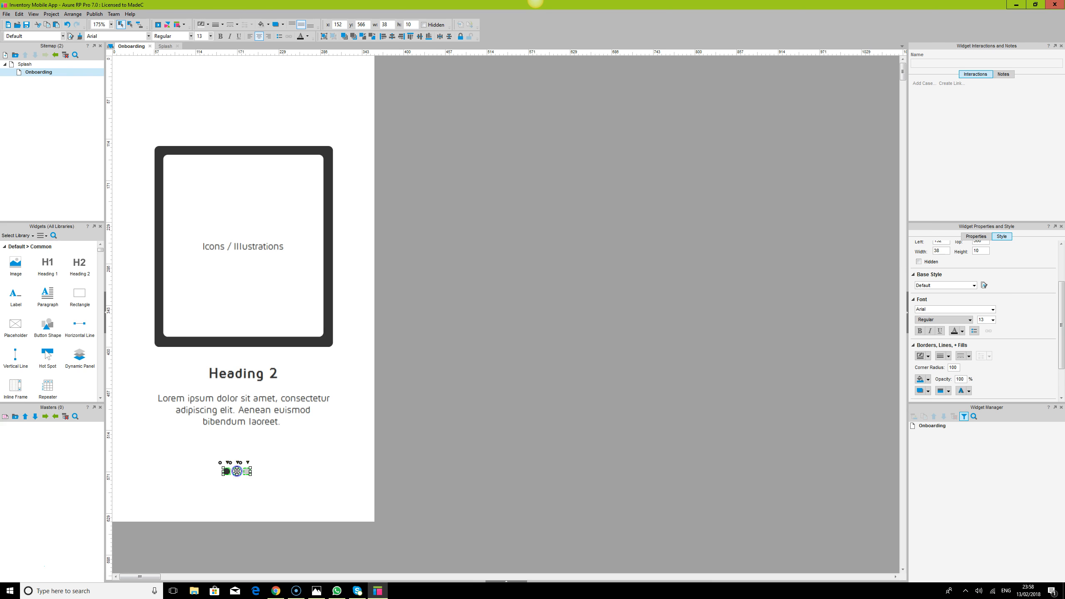
click(603, 420)
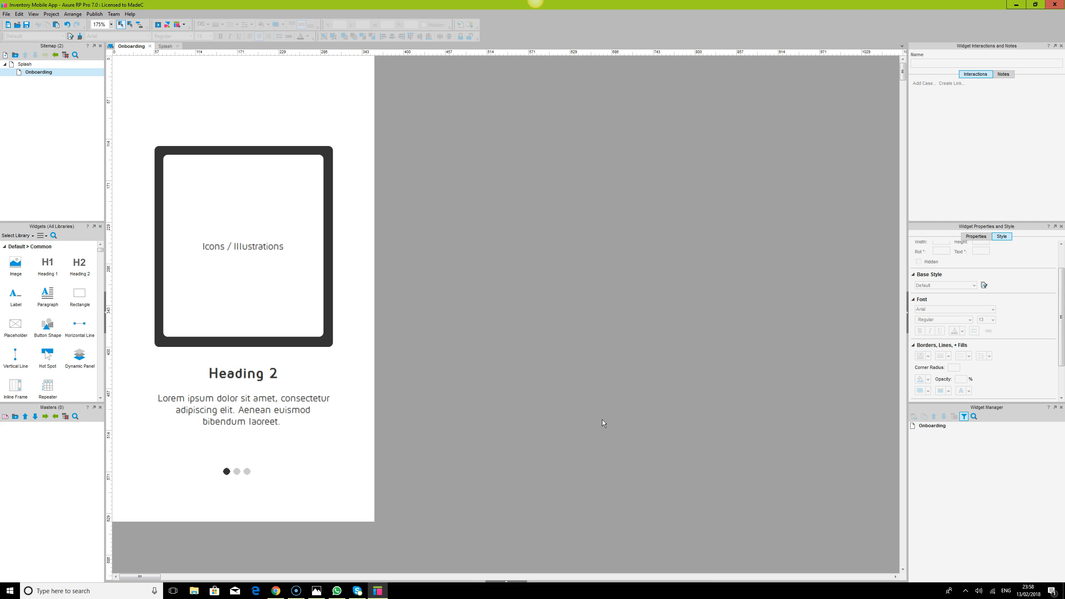
click(236, 472)
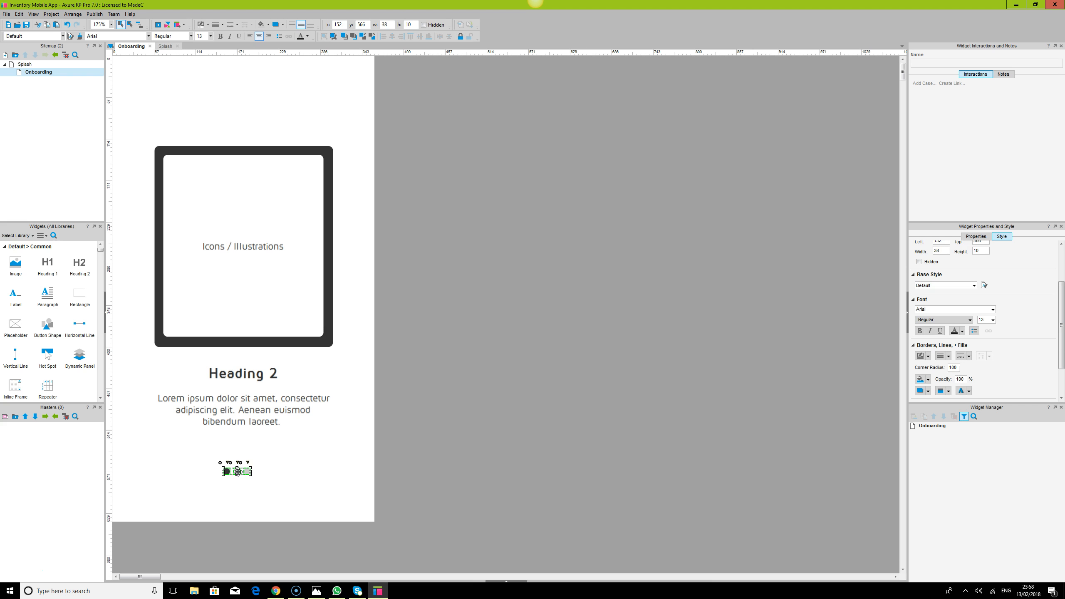
Step: Centre the circle group horizontally under the framed illustration area, heading and text
drag(237, 471, 225, 471)
key(ctrl+a)
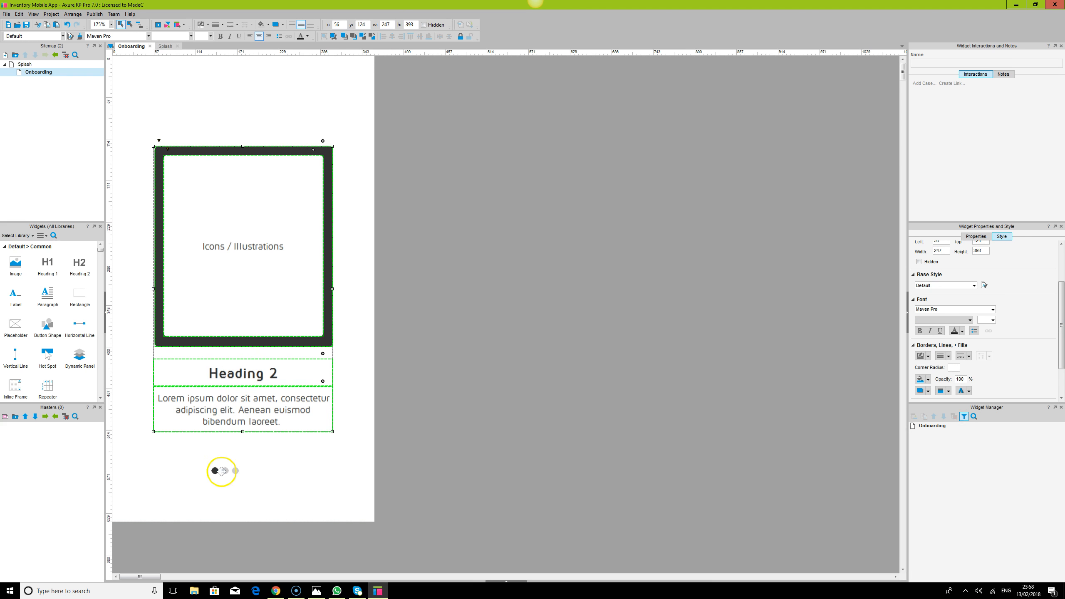
click(268, 464)
click(219, 469)
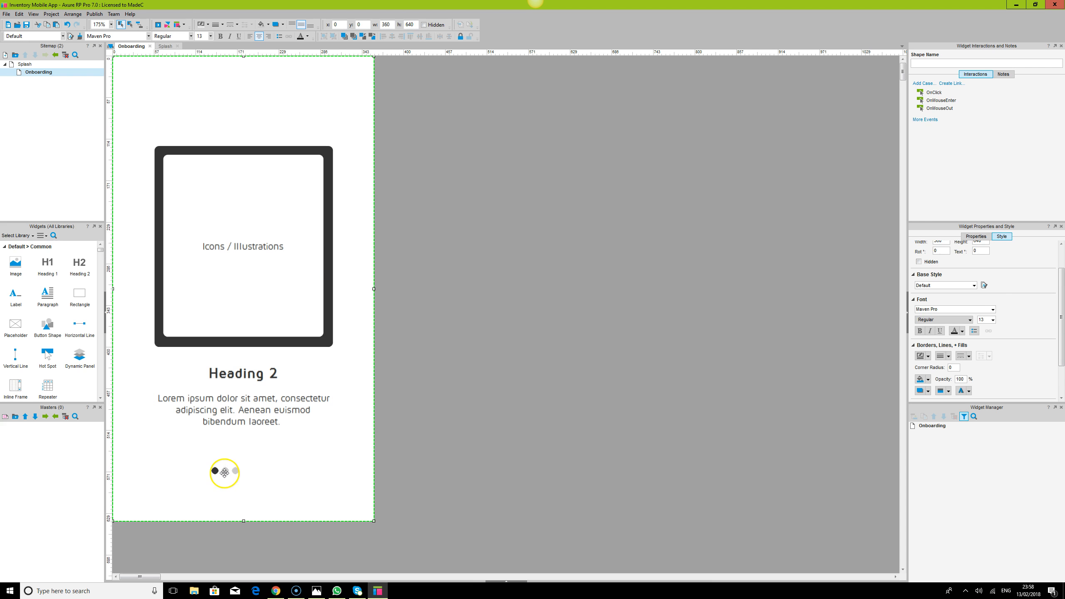
click(260, 270)
ctrl+click(225, 470)
click(391, 37)
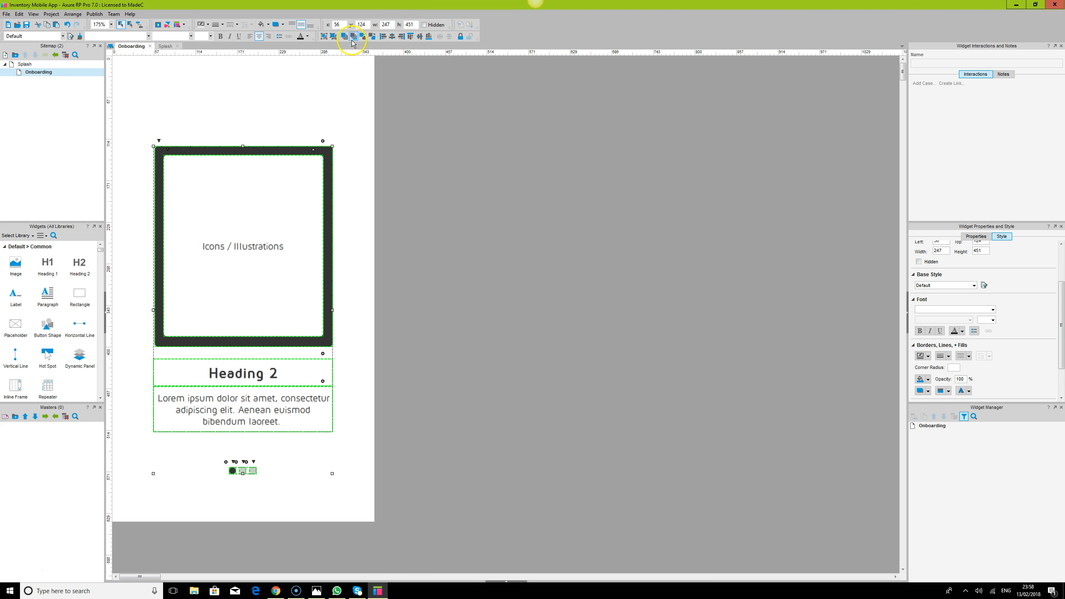
Step: Group the frame, texts and circles and centre them horizontally and vertically on the page background
click(319, 100)
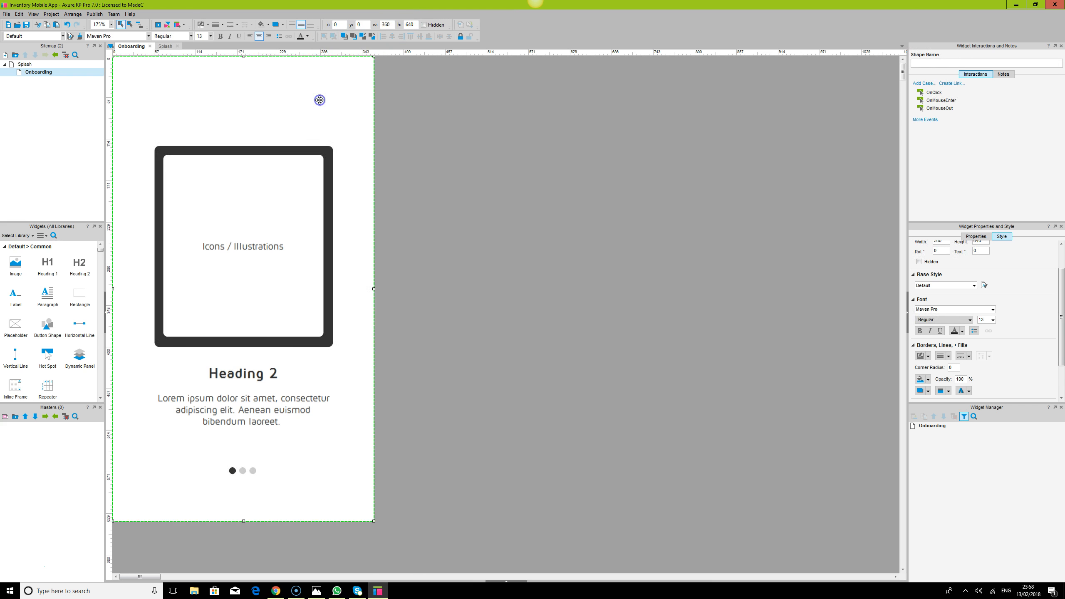
drag(250, 252, 311, 131)
click(394, 40)
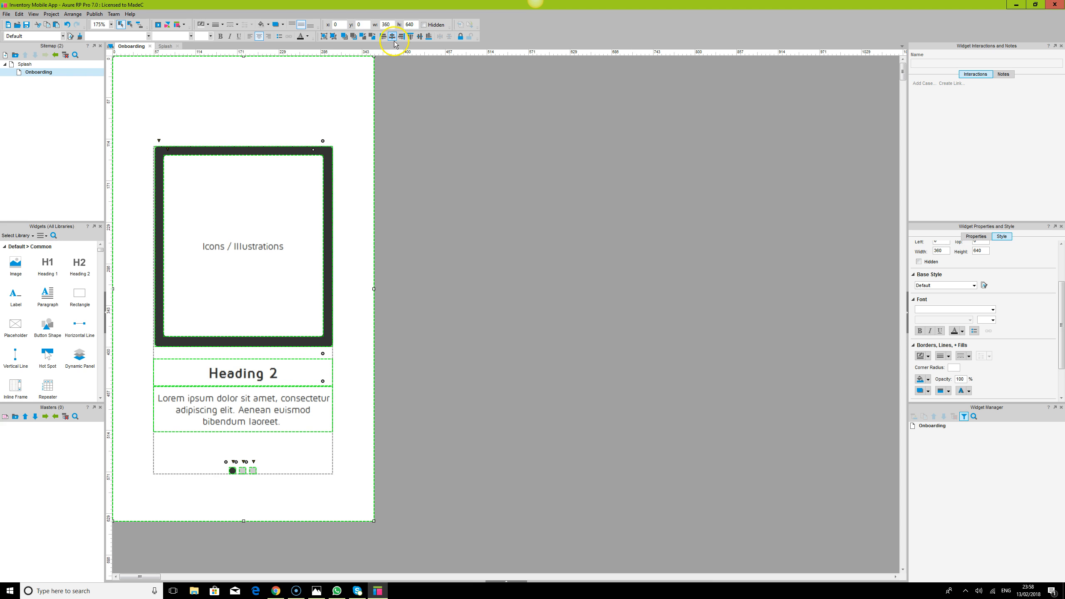
click(421, 37)
click(573, 229)
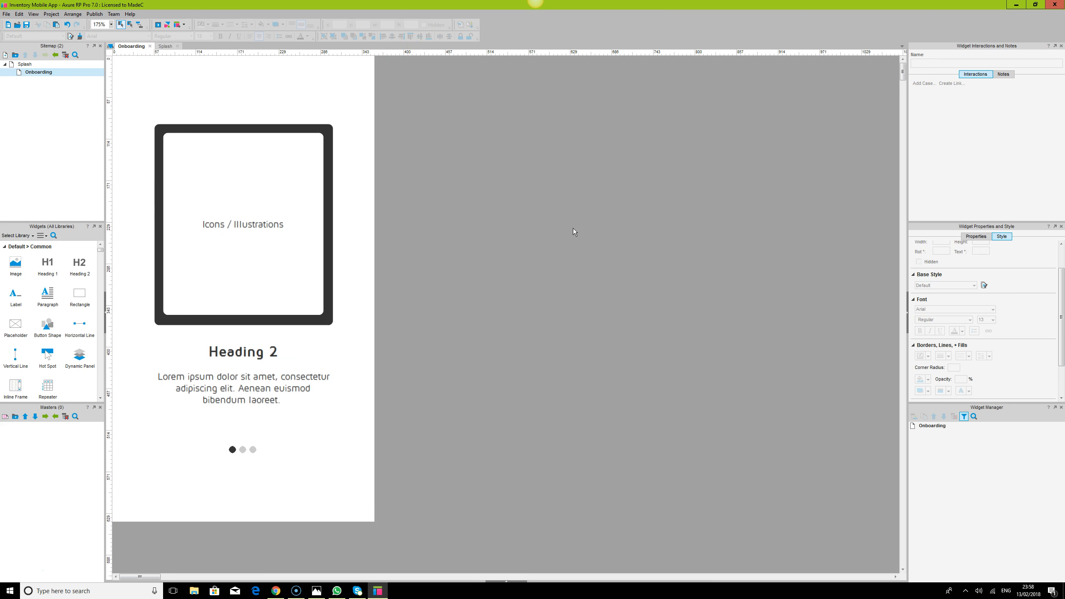
Step: Ungroup the page content so that the framed illustration area and the texts can be edited separately
click(244, 449)
click(466, 421)
click(372, 102)
click(225, 138)
click(233, 220)
click(317, 155)
click(269, 146)
click(263, 148)
click(334, 37)
click(215, 194)
click(321, 57)
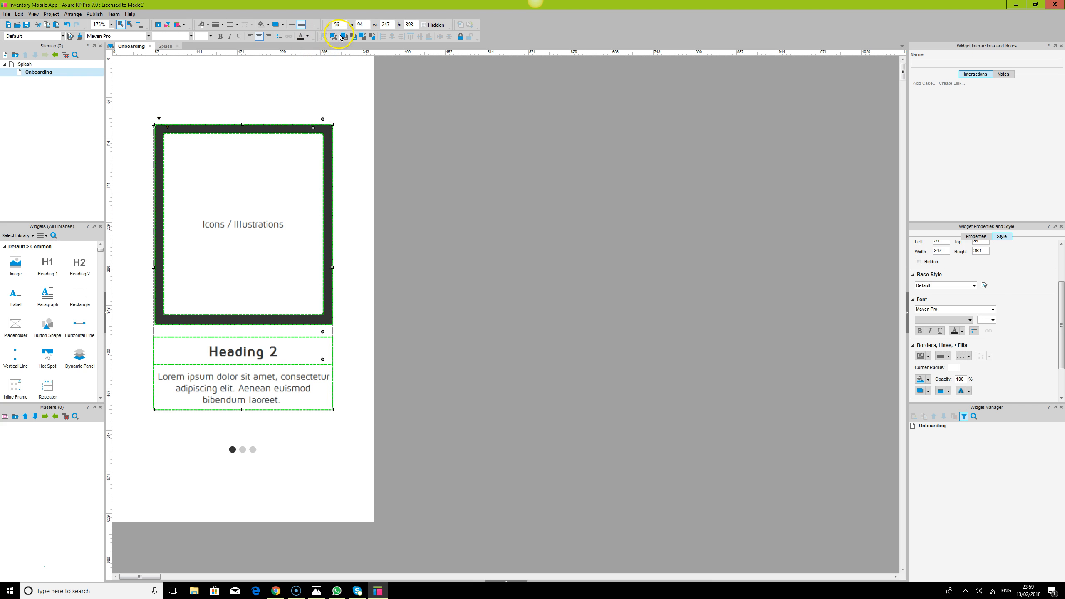
click(625, 253)
Step: Enlarge the framed illustration area to about 320 by 360, with its corner at about x 20, y 10
click(246, 176)
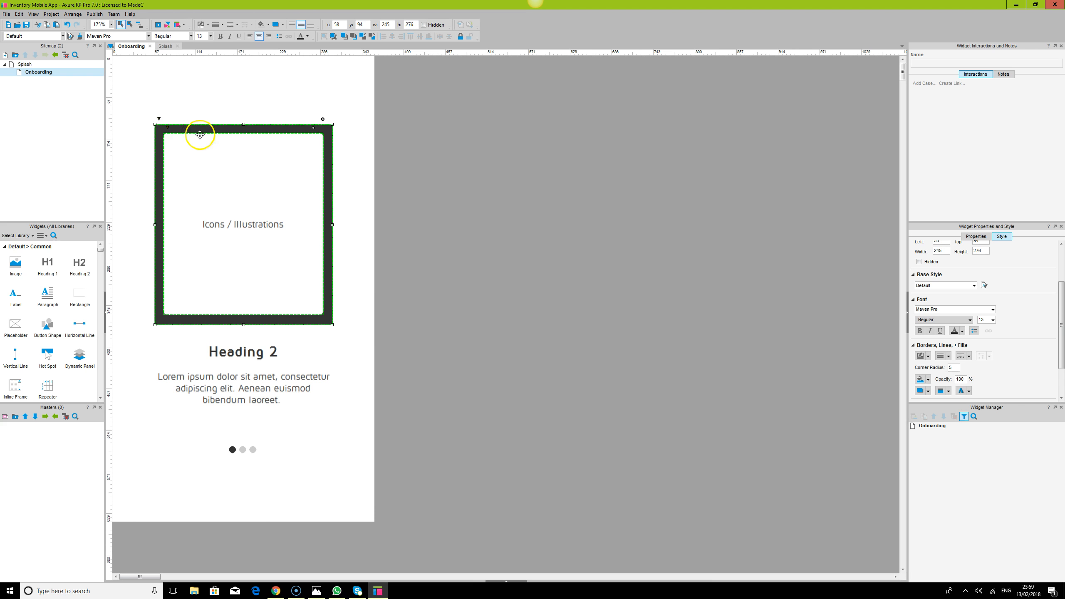
drag(154, 121, 127, 77)
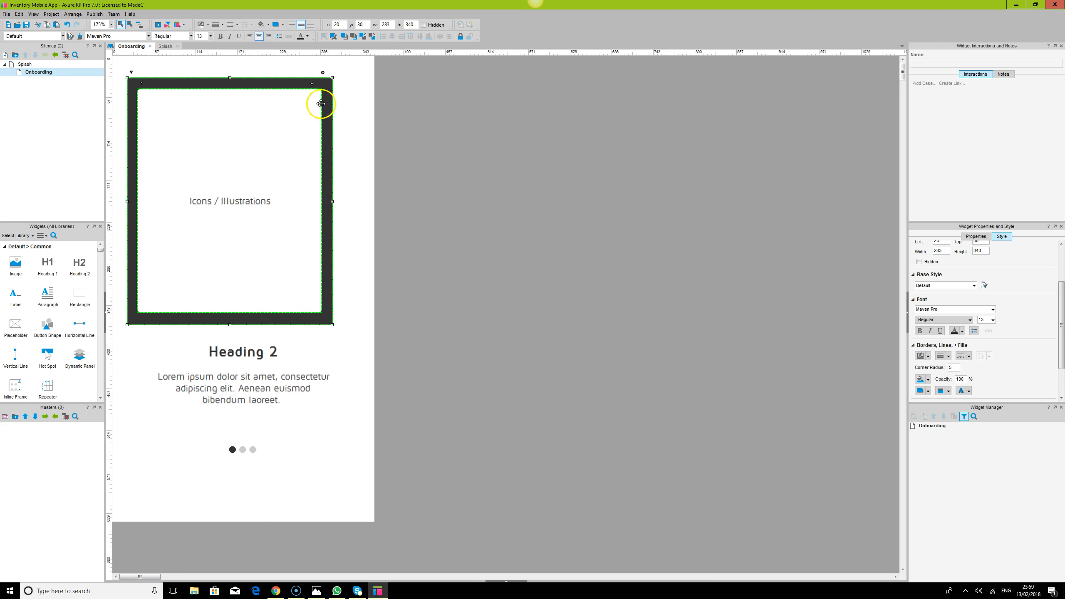
click(332, 77)
click(604, 231)
click(280, 147)
drag(332, 80, 361, 63)
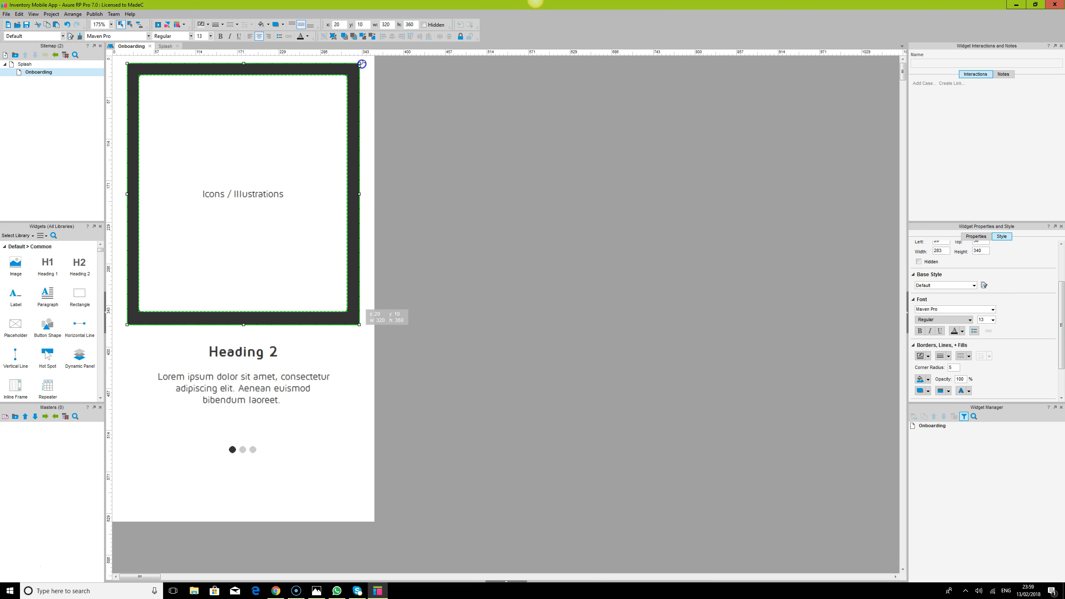
click(615, 350)
Step: Separate the dark outer rectangle from the inner white one and stretch it to the page's left edge, 340 wide
click(223, 139)
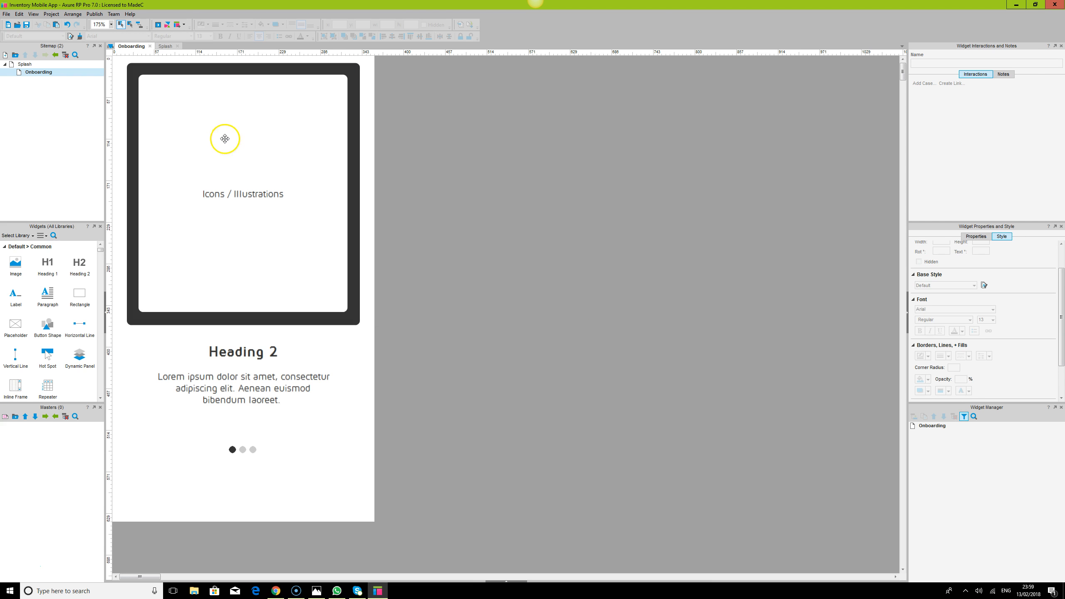
click(239, 356)
click(190, 195)
click(151, 62)
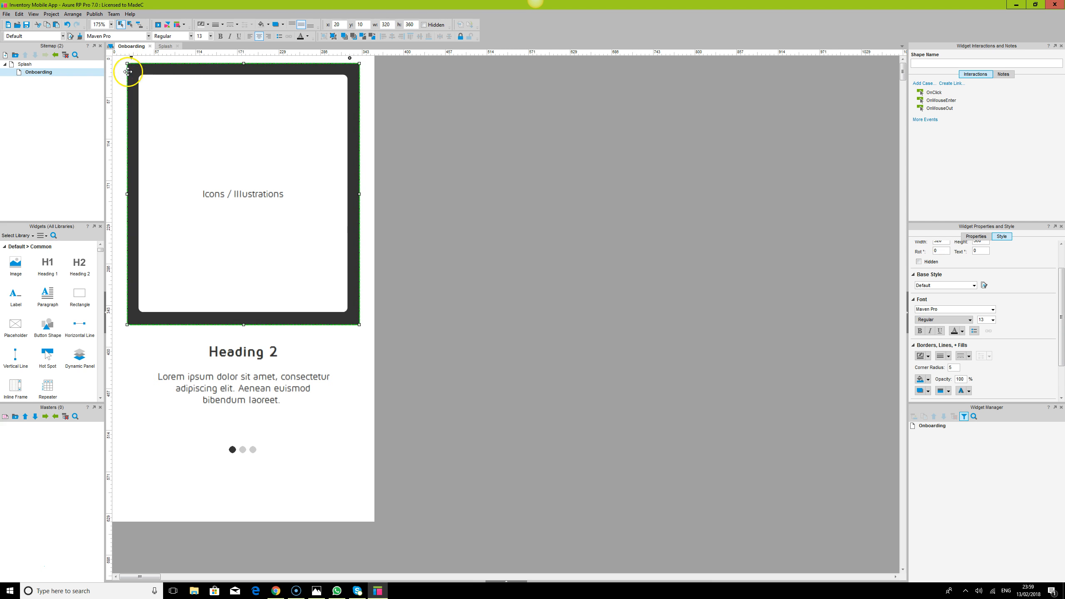
drag(128, 194, 111, 190)
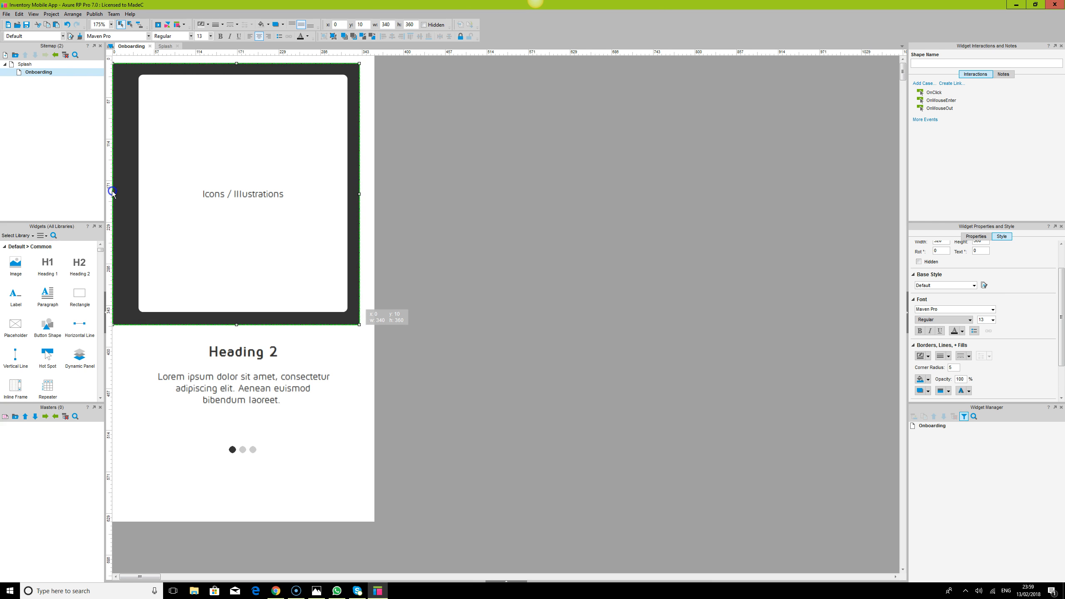
Step: Set the dark outer rectangle's corner radius to 0
click(116, 59)
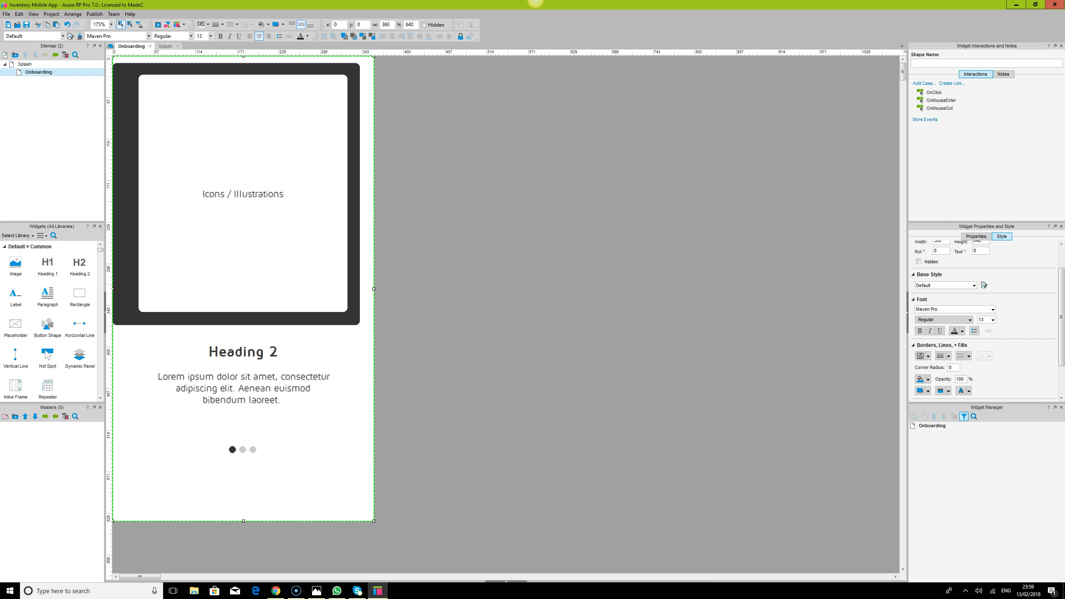
click(351, 110)
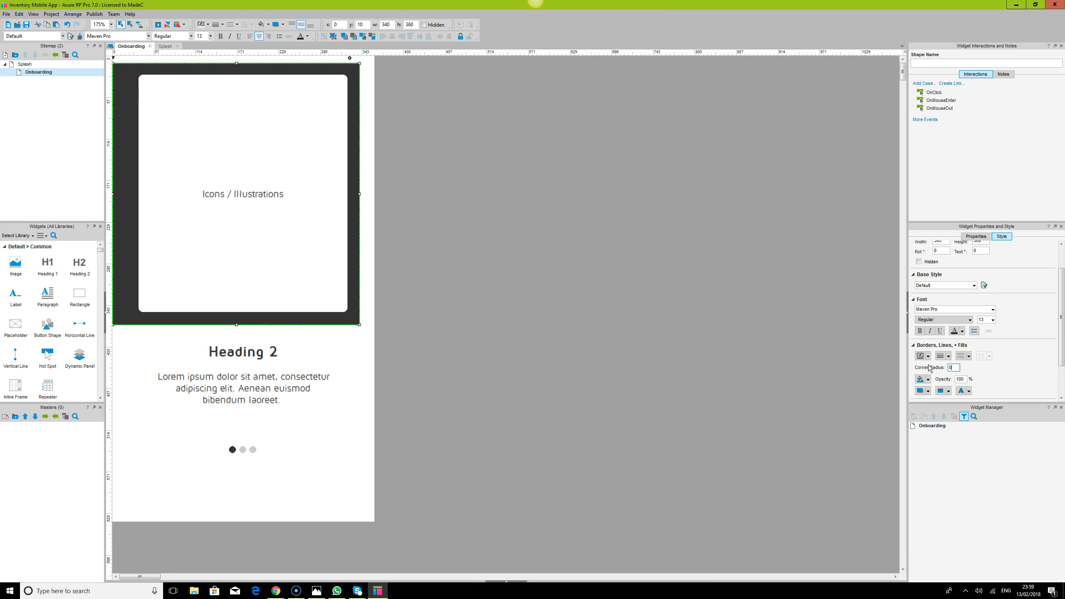
ctrl+click(295, 78)
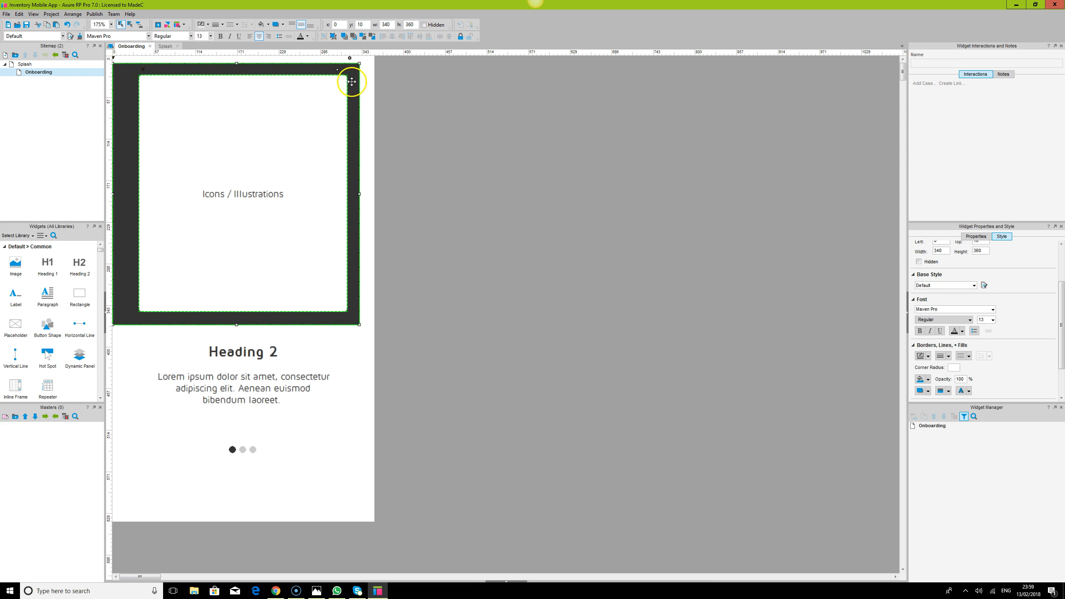
Step: Stretch the dark outer rectangle to the page's right and top edges, making it 360 wide
click(362, 190)
drag(360, 194, 374, 197)
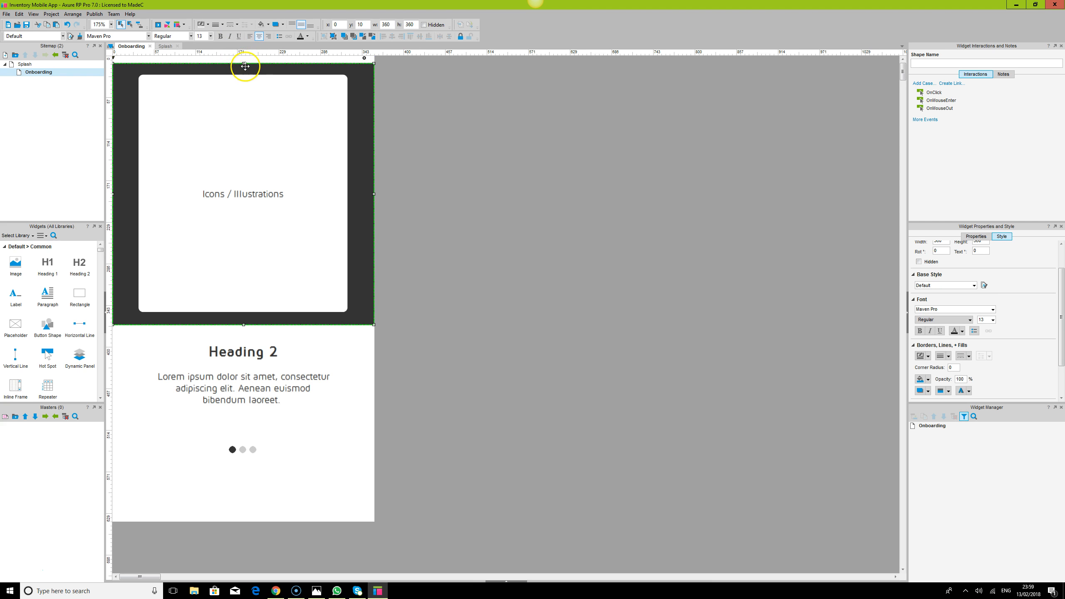
drag(244, 64, 245, 56)
click(468, 180)
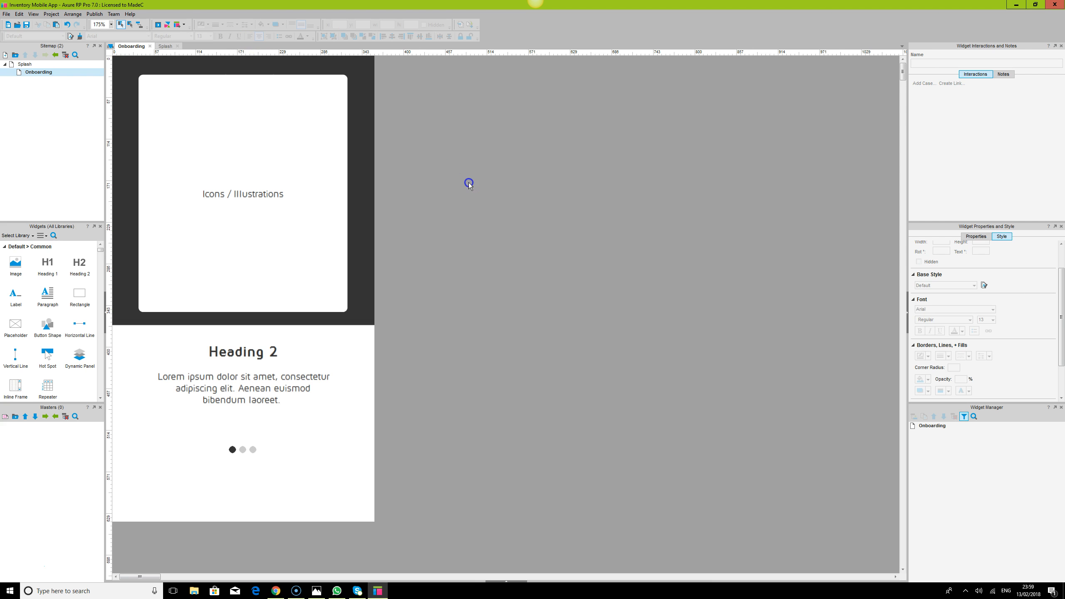
Step: Align the white illustration box and the dark rectangle behind it to their vertical middles
click(363, 142)
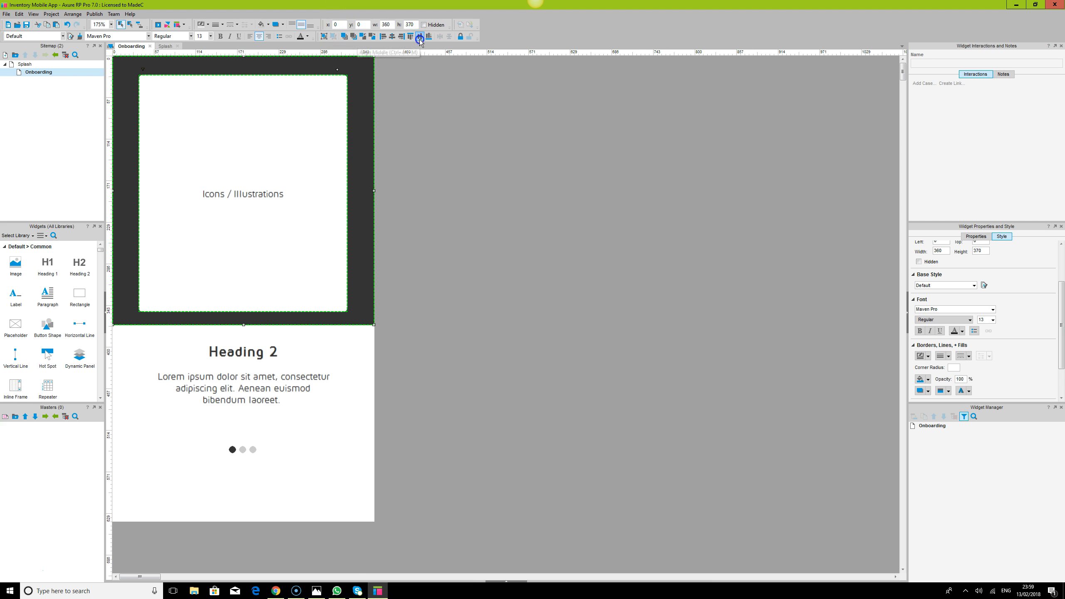
click(420, 38)
click(570, 288)
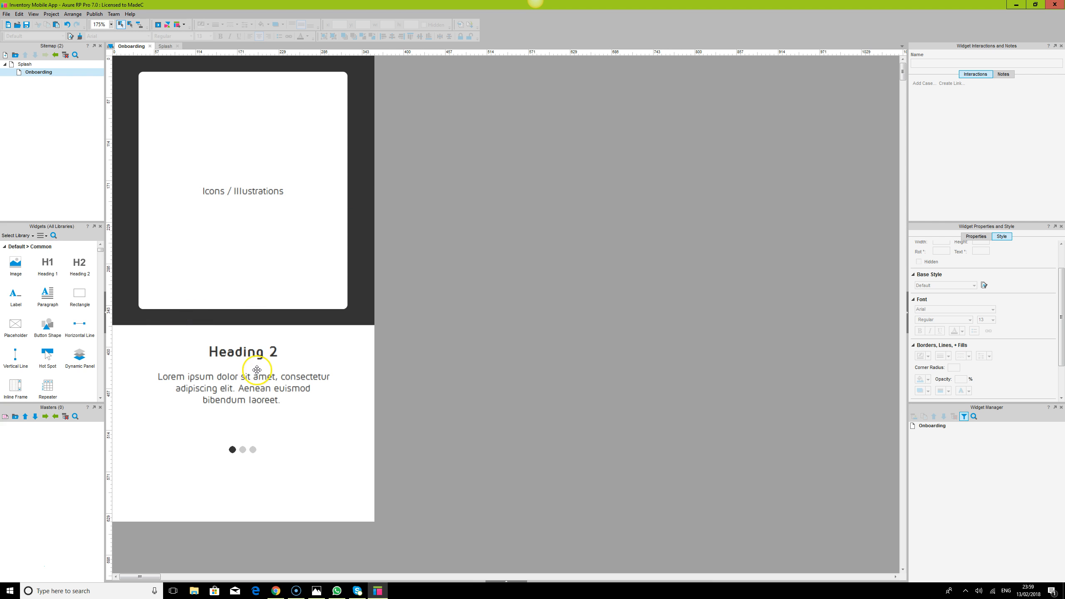
Step: Move the three page-indicator circles straight down to about y 568
click(246, 352)
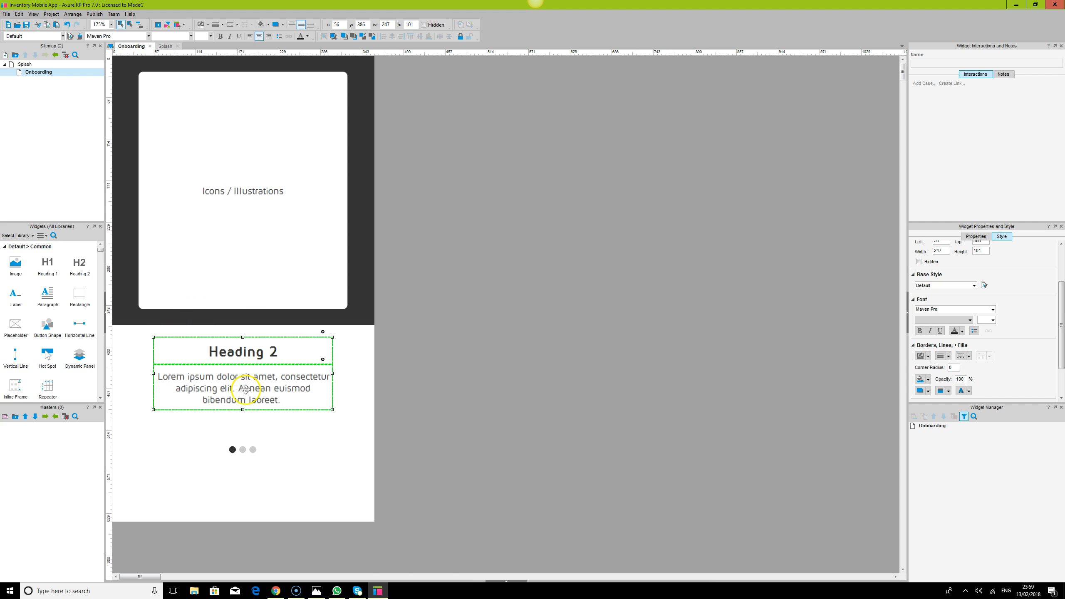
click(243, 452)
key(Down)
key(Down)
key(Down)
key(Down)
key(Down)
key(Down)
key(Down)
key(Down)
key(Down)
key(Down)
key(Down)
key(Down)
key(Down)
key(Down)
key(Down)
key(Down)
key(Down)
key(Down)
key(Down)
key(Down)
key(Down)
key(Down)
key(Down)
key(Down)
key(Down)
key(Down)
key(Down)
key(Down)
key(Down)
key(Down)
key(Down)
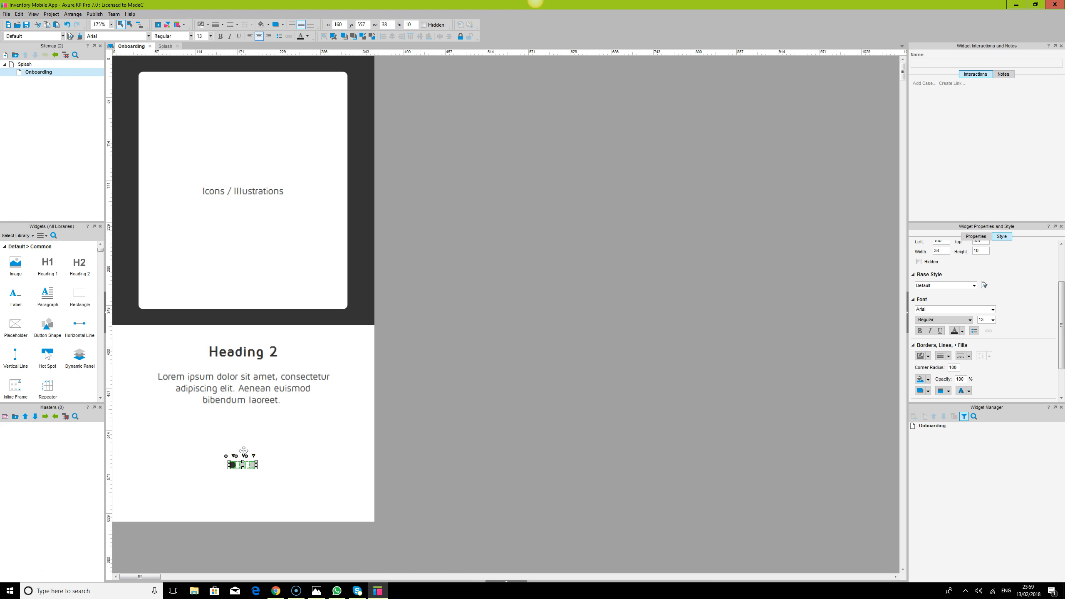
Step: Distribute the illustration area, text block and indicator circles evenly in the vertical direction and align their centres horizontally
ctrl+click(237, 384)
ctrl+click(255, 218)
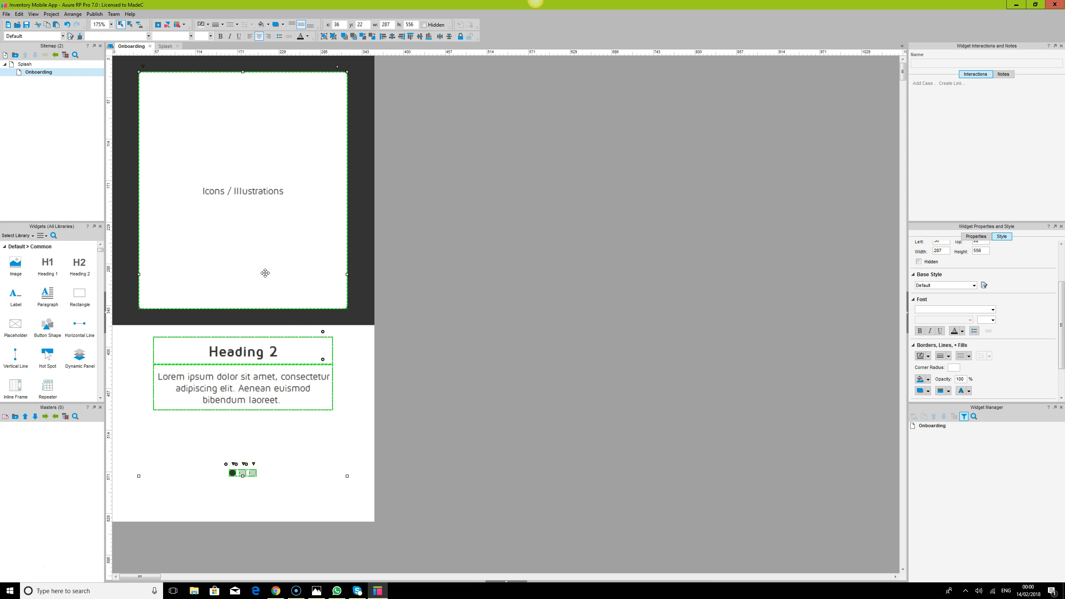
click(362, 273)
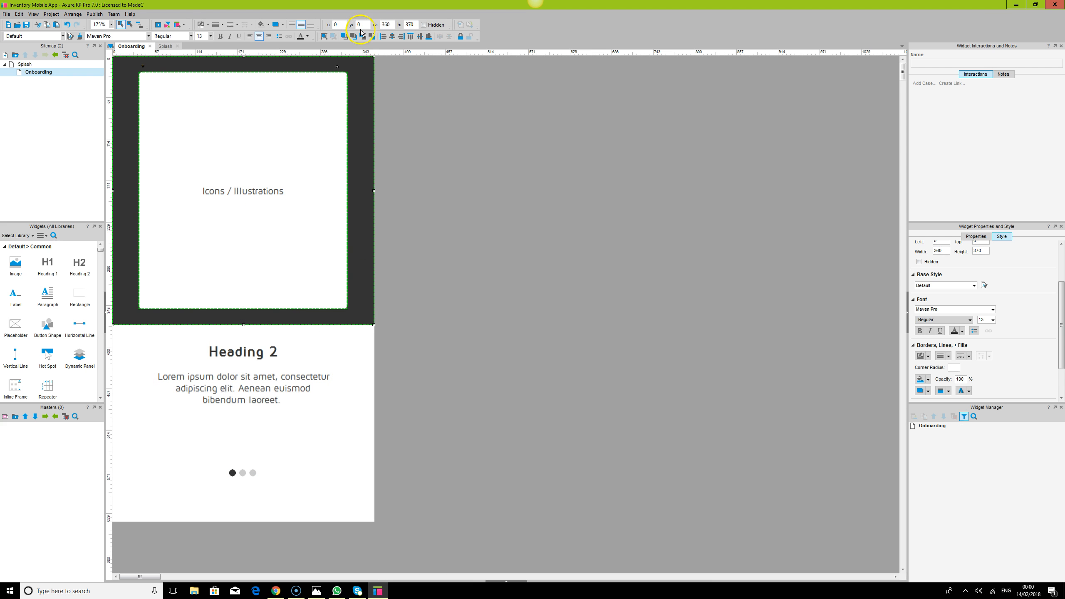
ctrl+click(251, 354)
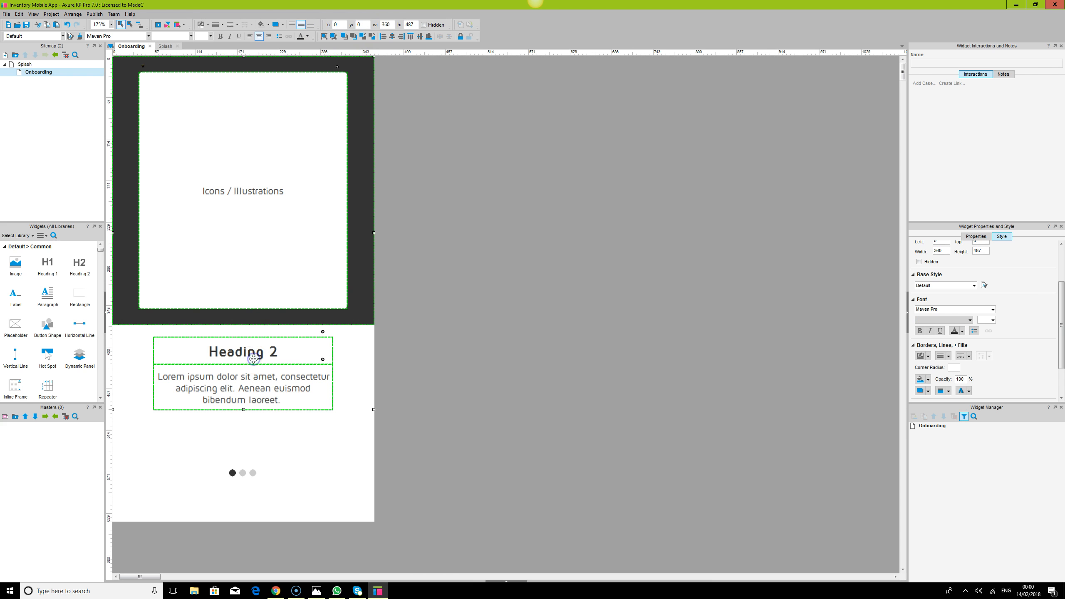
ctrl+click(237, 472)
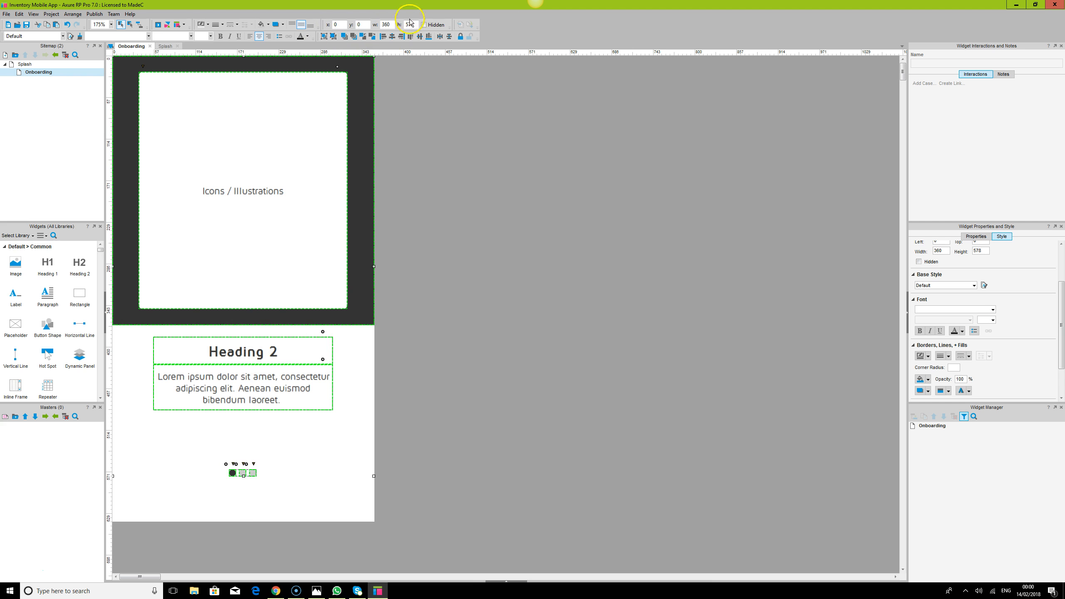
click(450, 37)
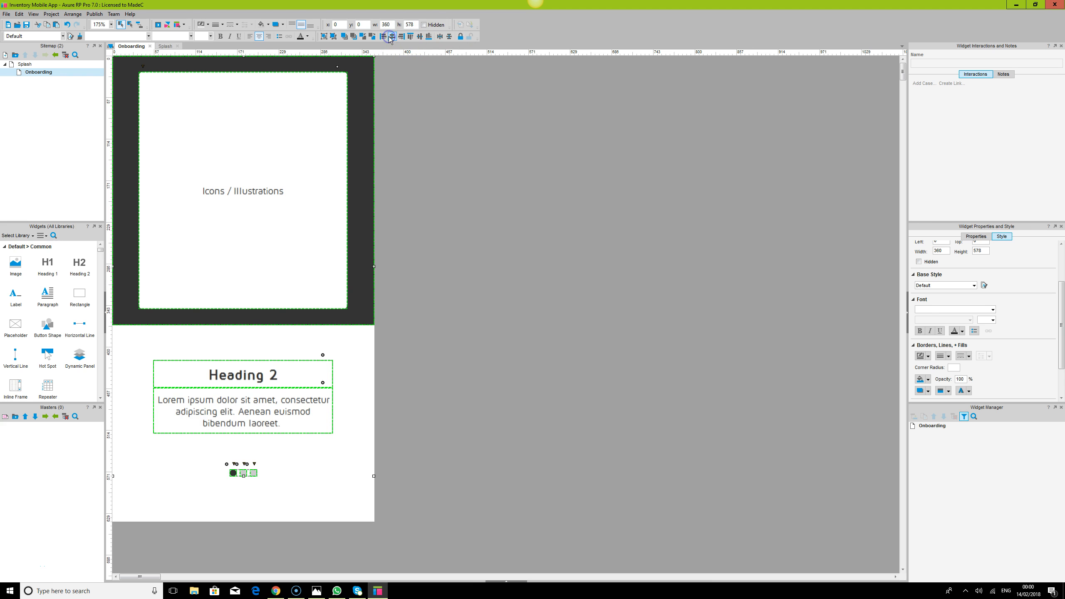
click(525, 281)
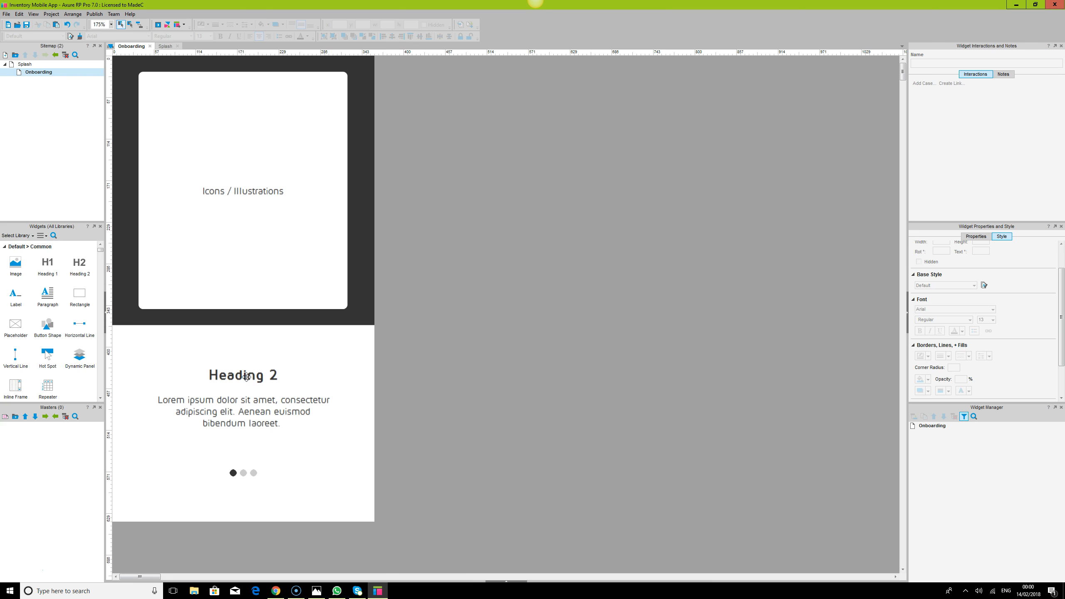
Step: Try to group the white illustration box with the heading text and the indicator circles
click(273, 239)
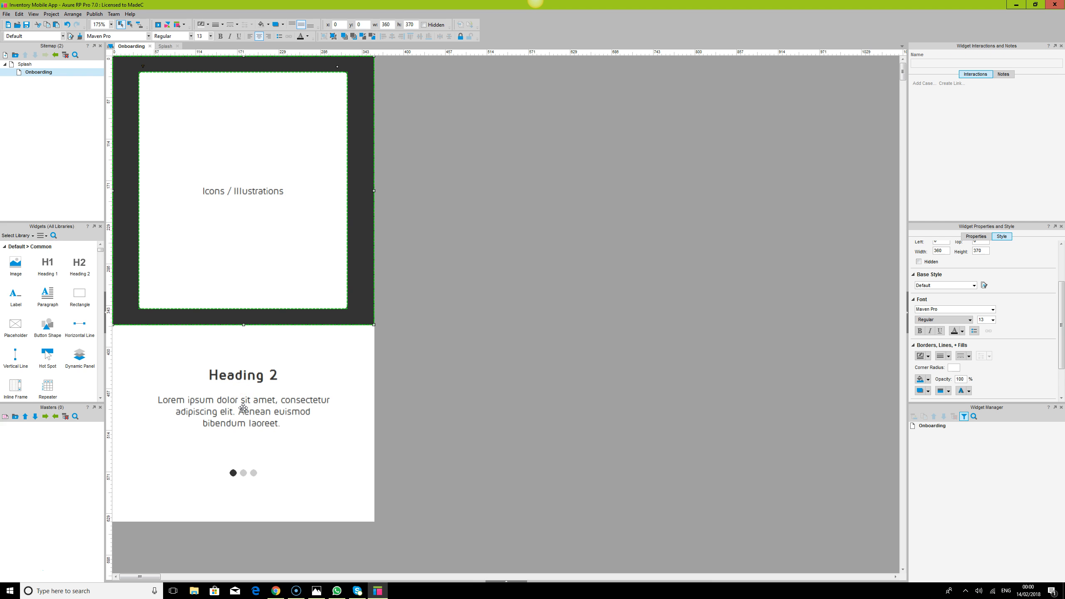
click(247, 200)
ctrl+click(244, 378)
ctrl+click(243, 473)
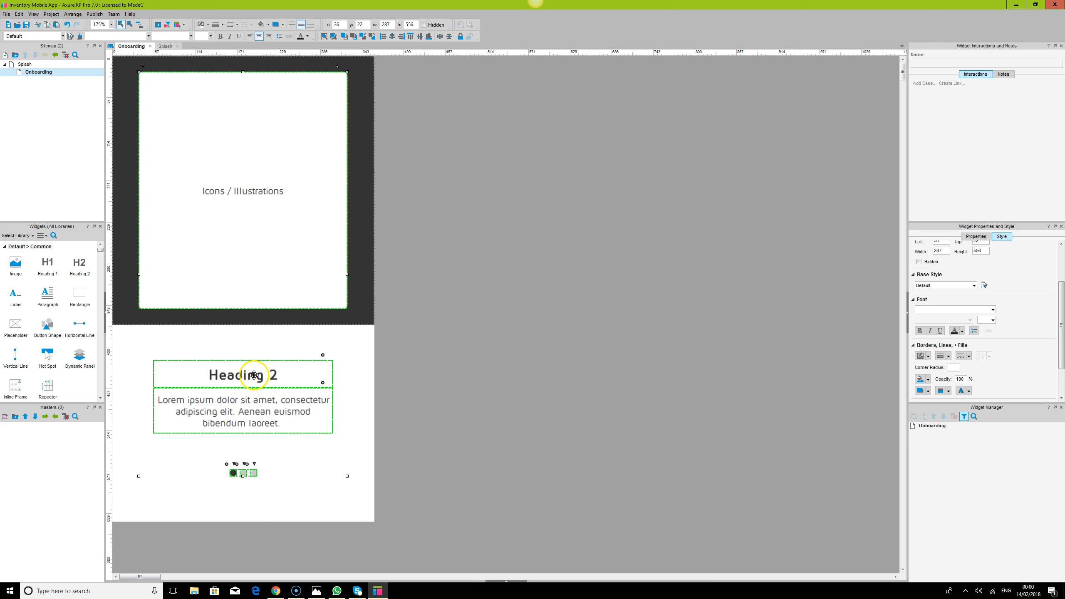
click(323, 37)
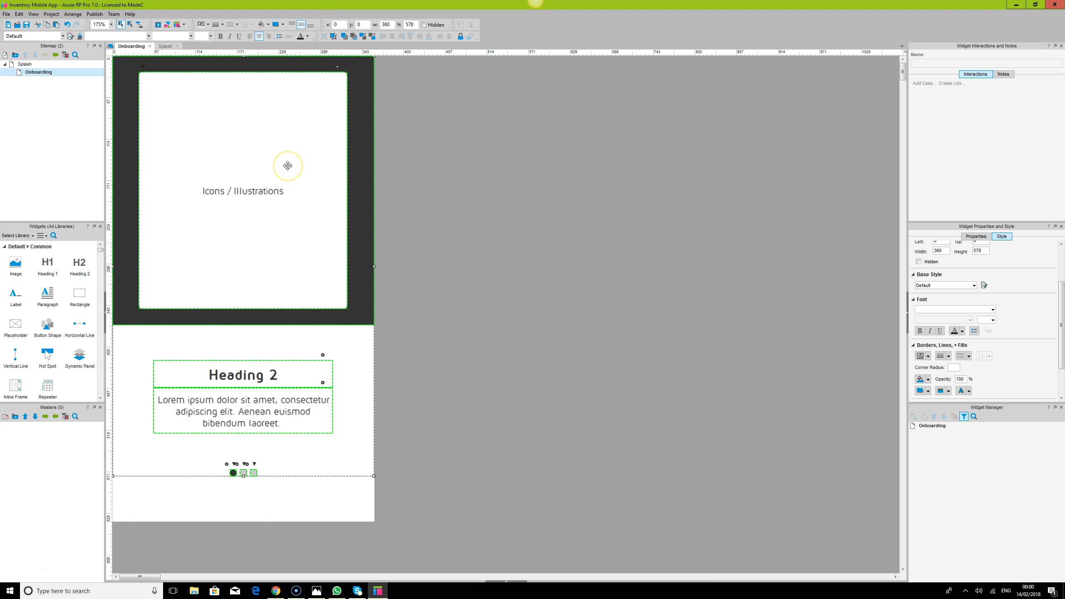
click(495, 317)
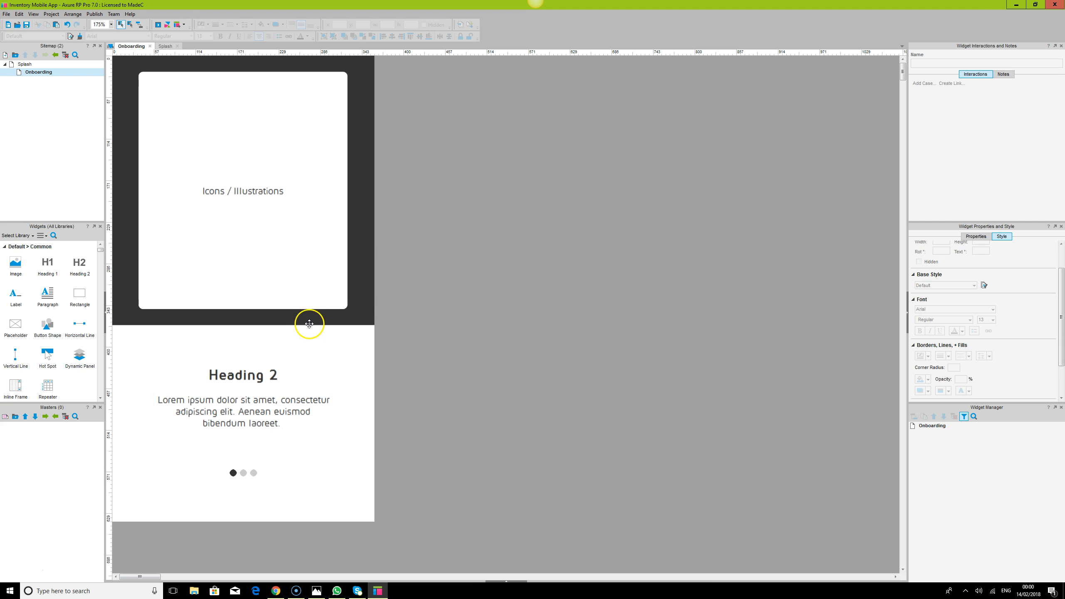
Step: Ungroup the whole-screen group and separate the white illustration box from the dark rectangle
click(339, 319)
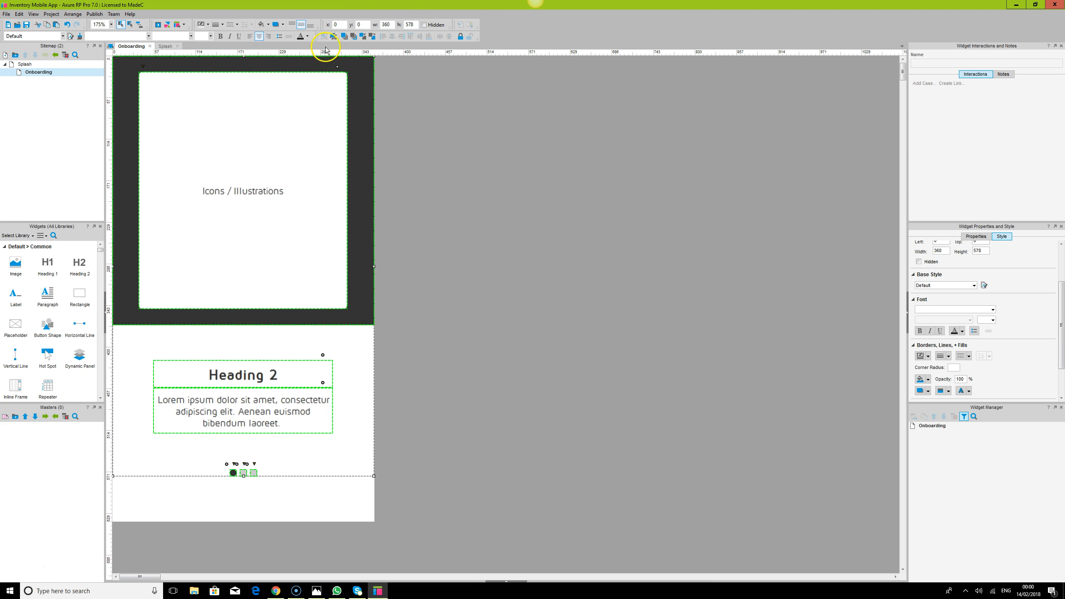
click(490, 155)
click(281, 157)
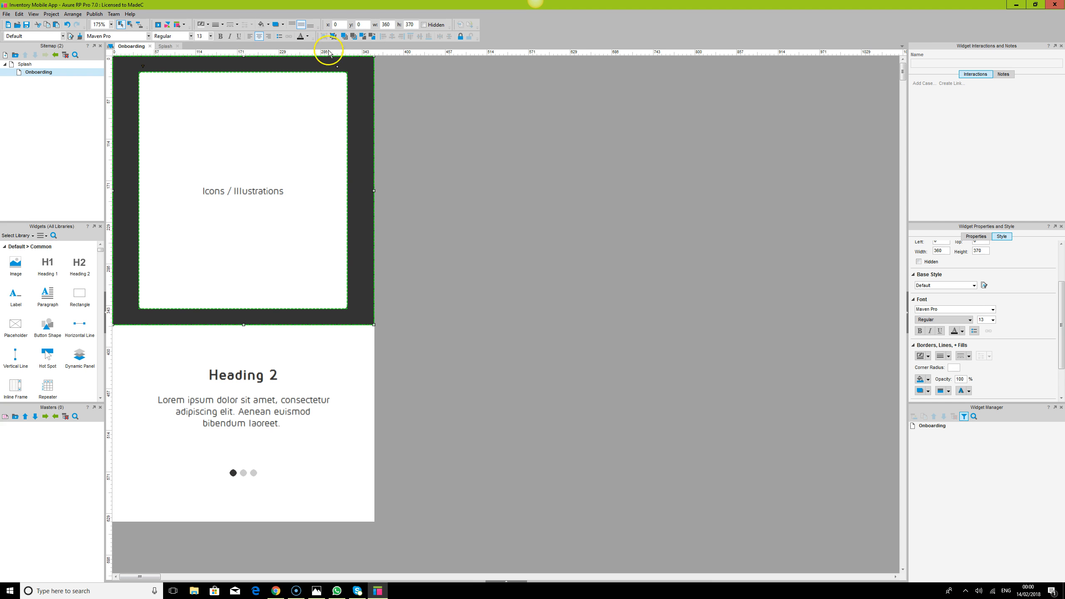
click(576, 245)
Step: Group the white illustration box, heading, descriptive text and indicator circles, leaving out the dark rectangle
click(270, 148)
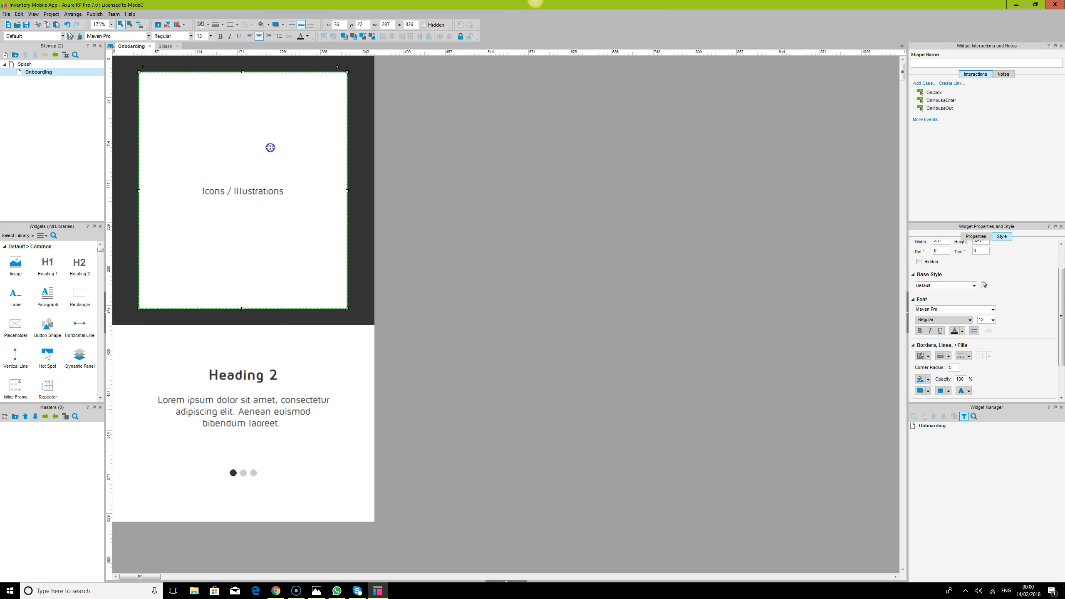
ctrl+click(249, 376)
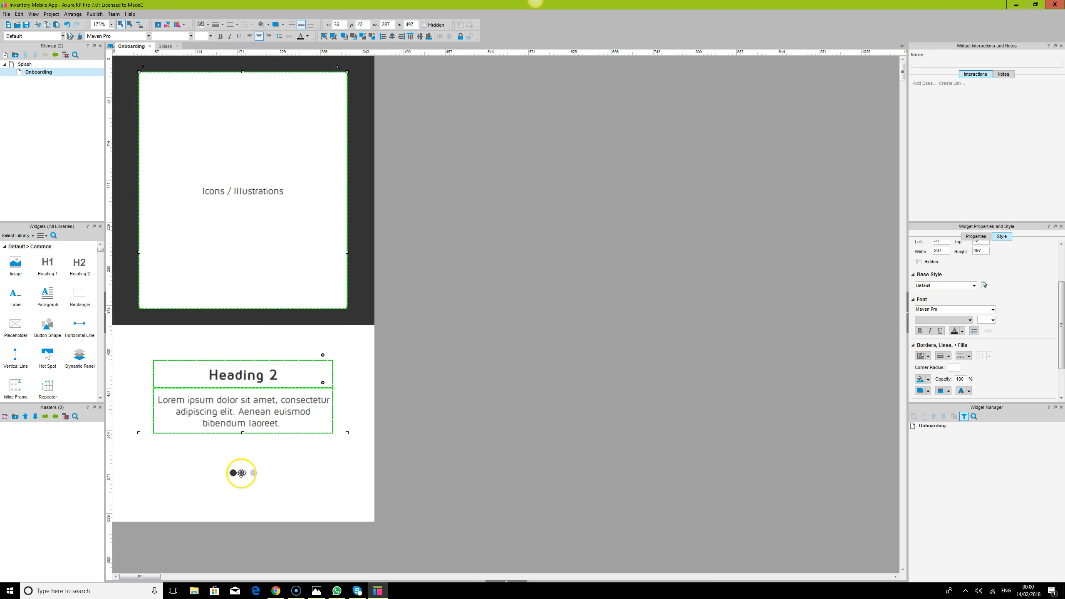
ctrl+click(244, 471)
click(331, 38)
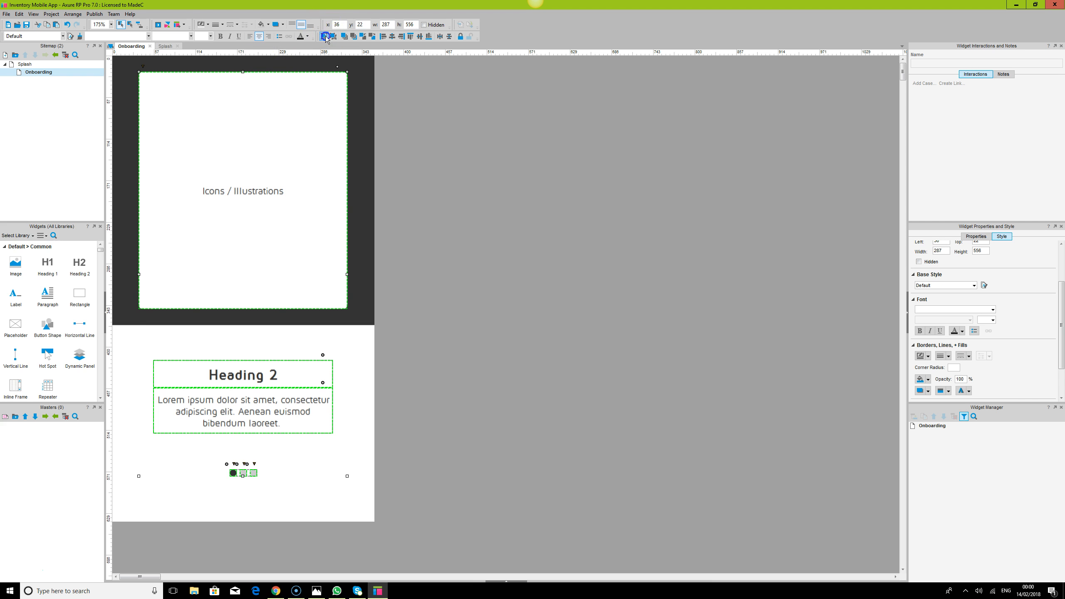
click(551, 206)
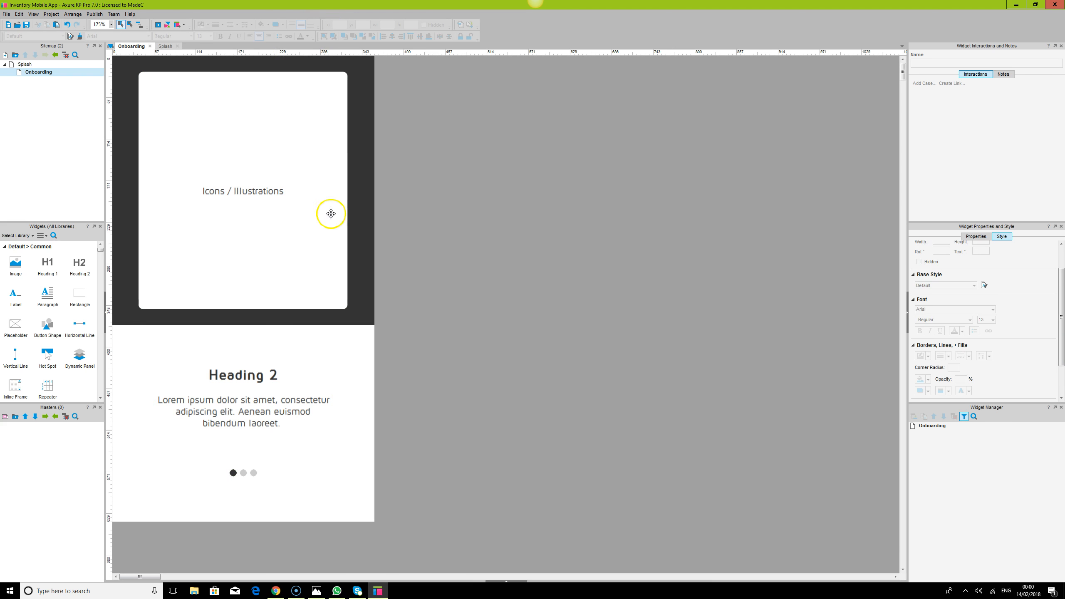
Step: Convert the group of illustration box, text and circles to a dynamic panel and name it Onboarding
click(369, 197)
click(227, 180)
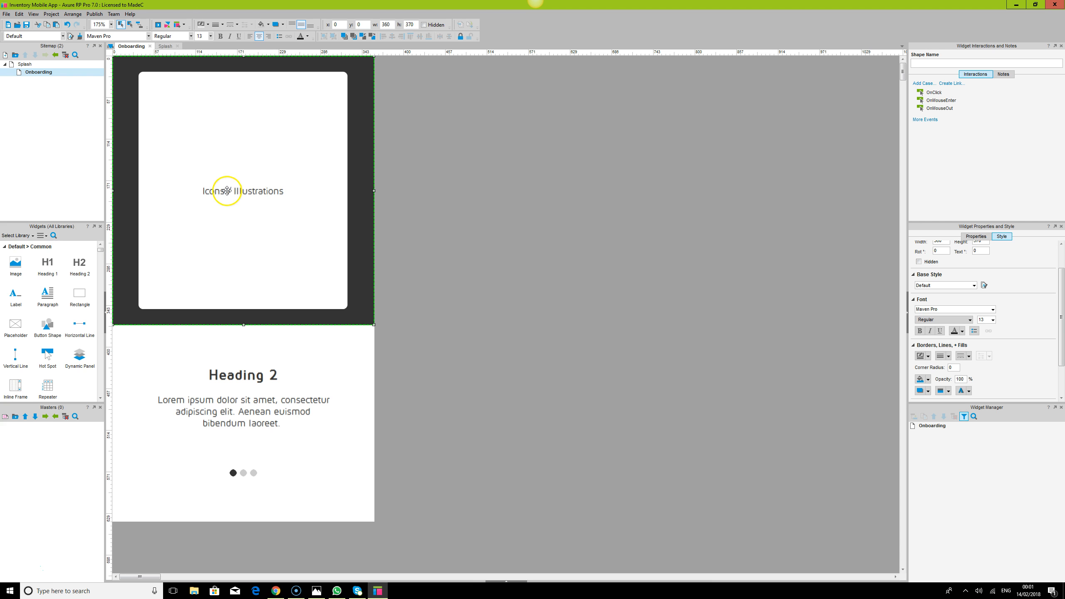
click(269, 209)
right_click(269, 209)
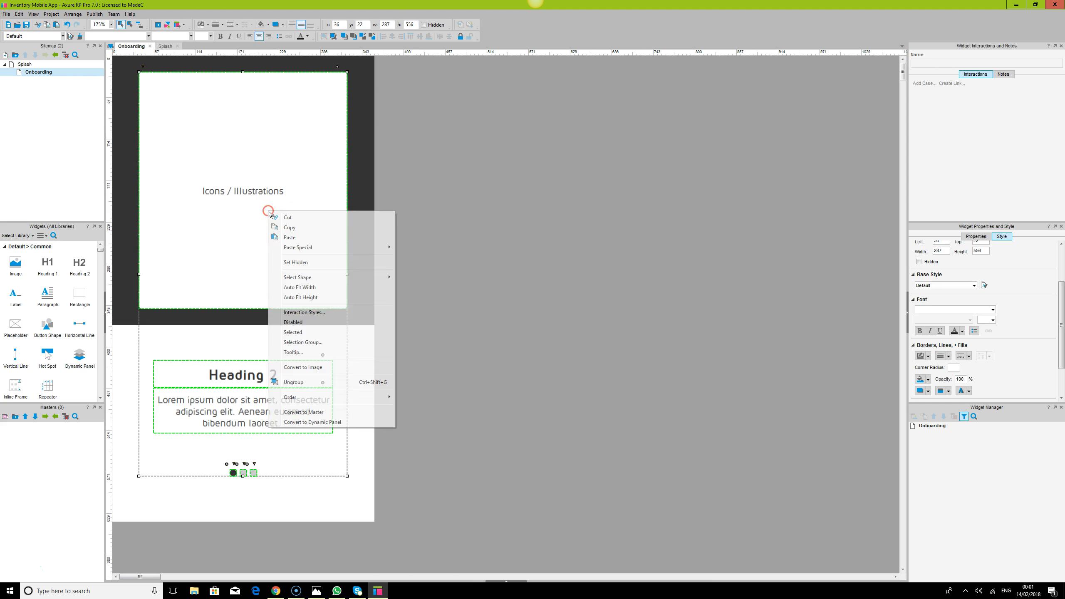
click(323, 424)
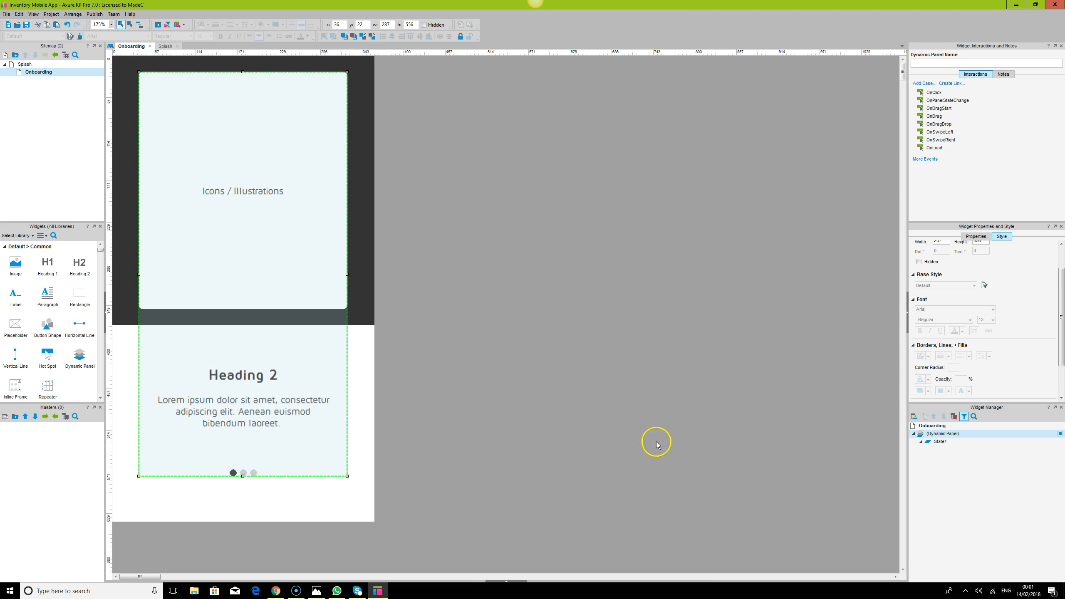
double_click(936, 435)
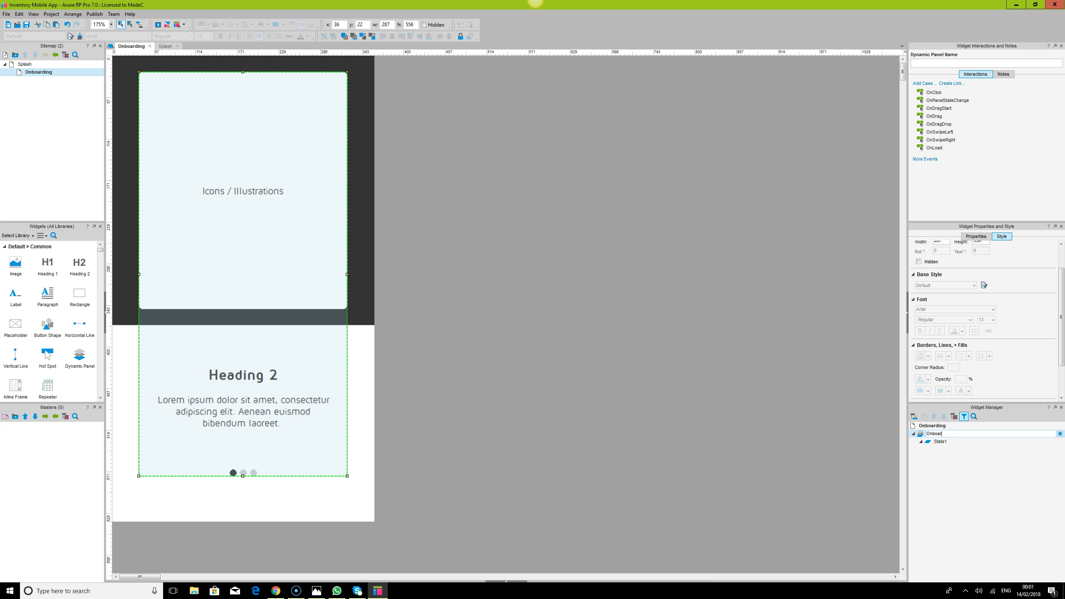
click(915, 495)
Step: Add two further states, State2 and State3, to the Onboarding dynamic panel
double_click(933, 433)
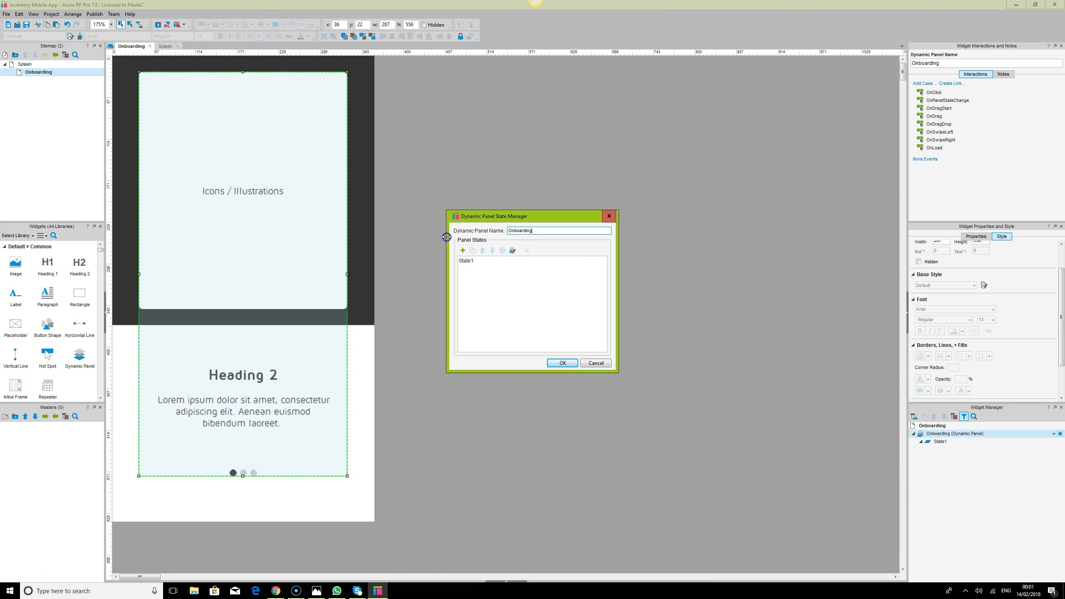
click(463, 251)
click(462, 250)
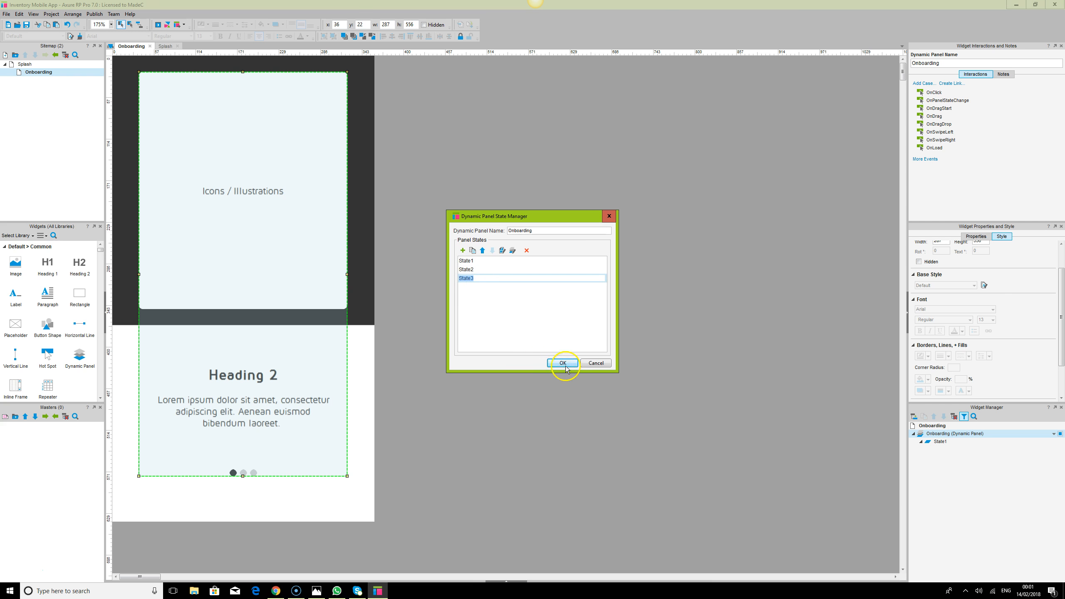
click(557, 368)
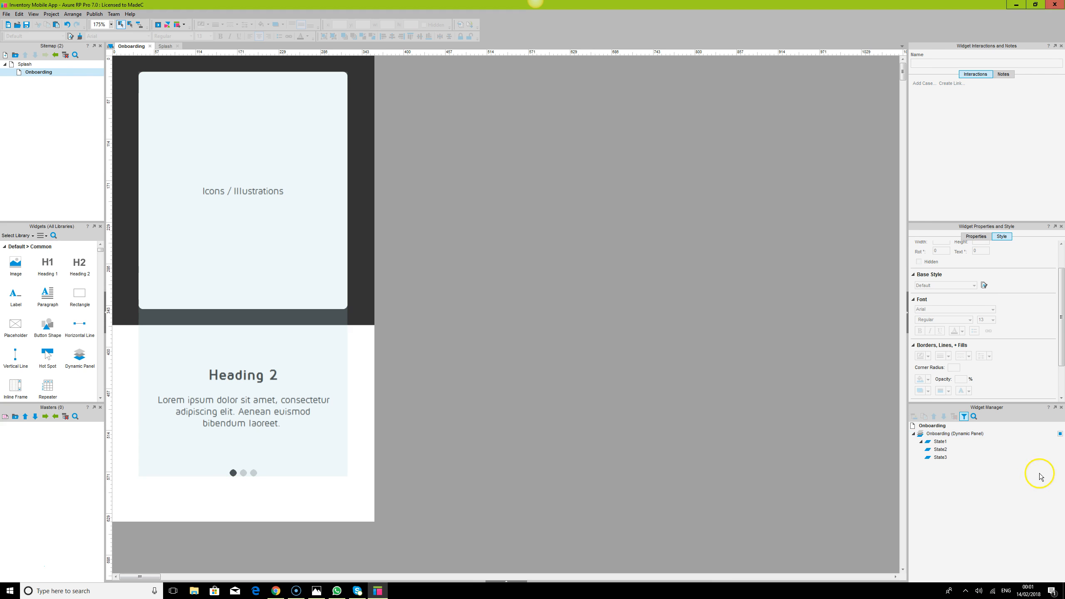
Step: Open State1 of the Onboarding panel for editing and set its canvas zoom to 175%
click(944, 442)
double_click(944, 442)
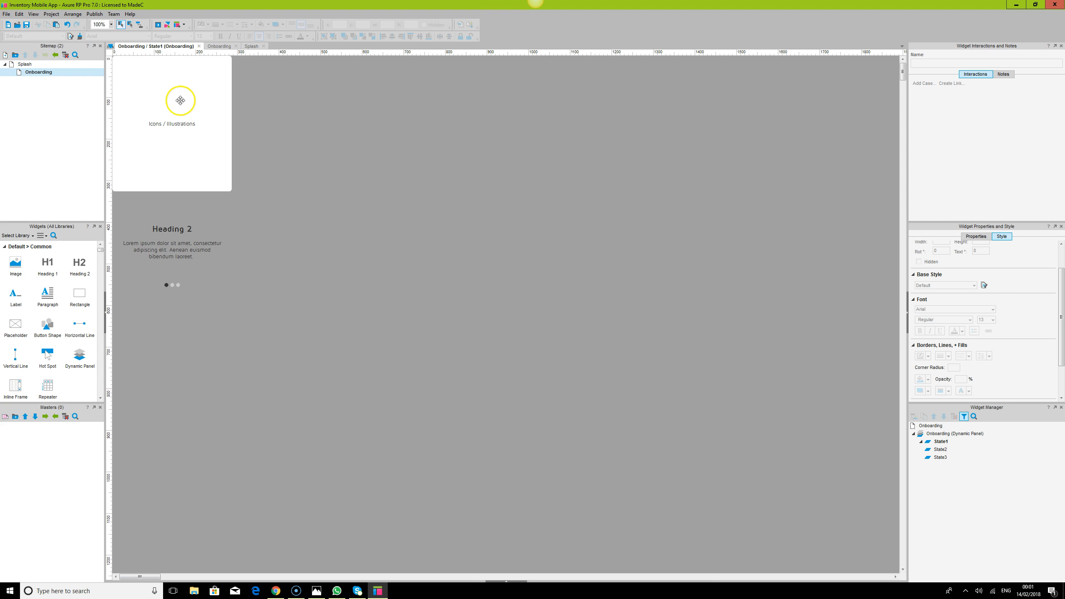
click(112, 24)
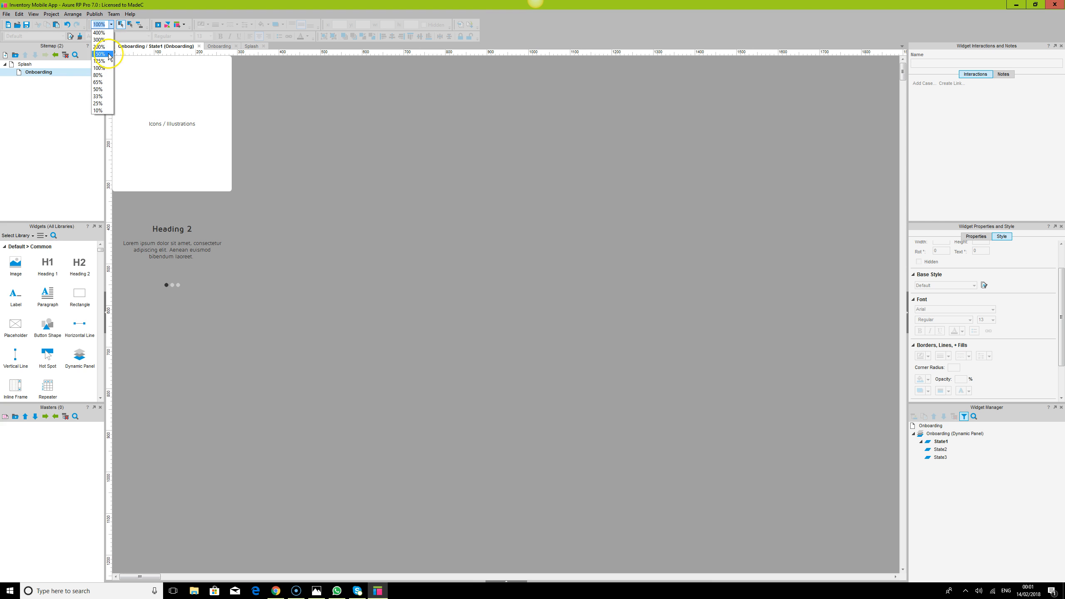
click(110, 53)
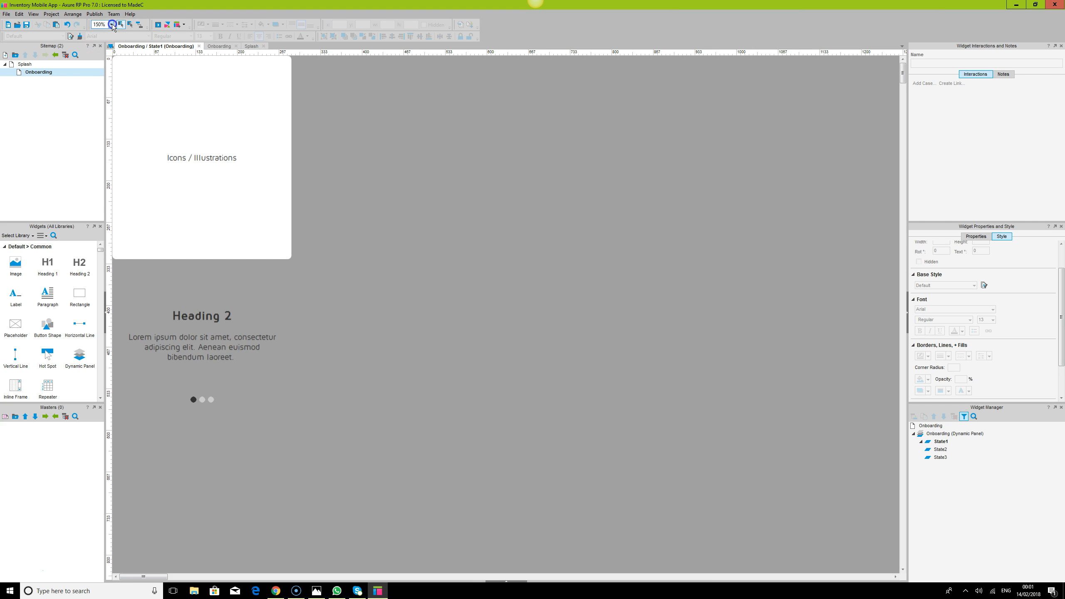
click(111, 24)
click(103, 54)
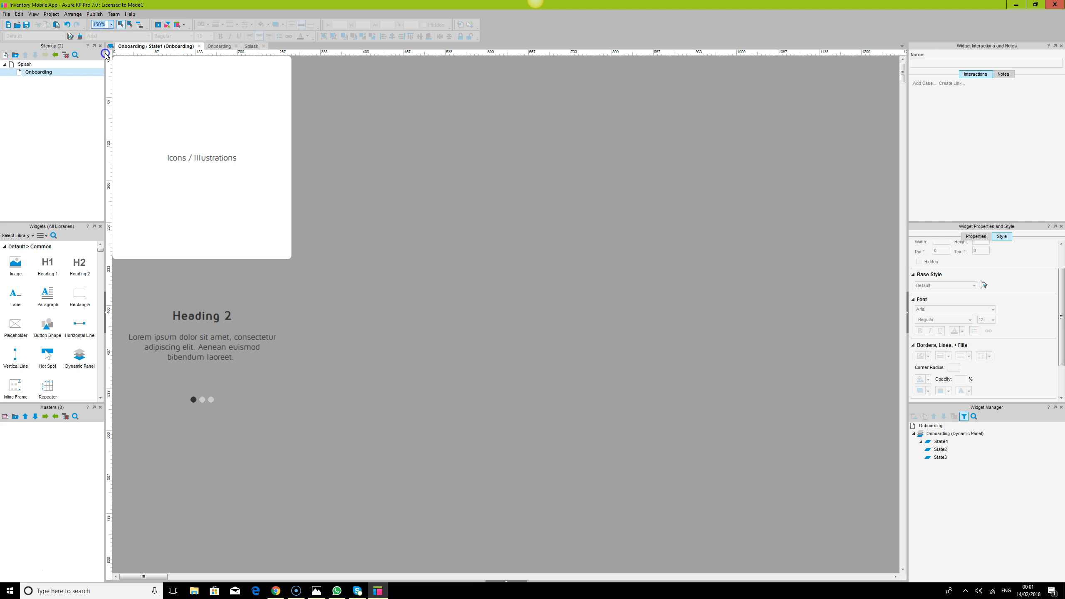
double_click(101, 24)
key(BackSpace)
text(175)
key(Return)
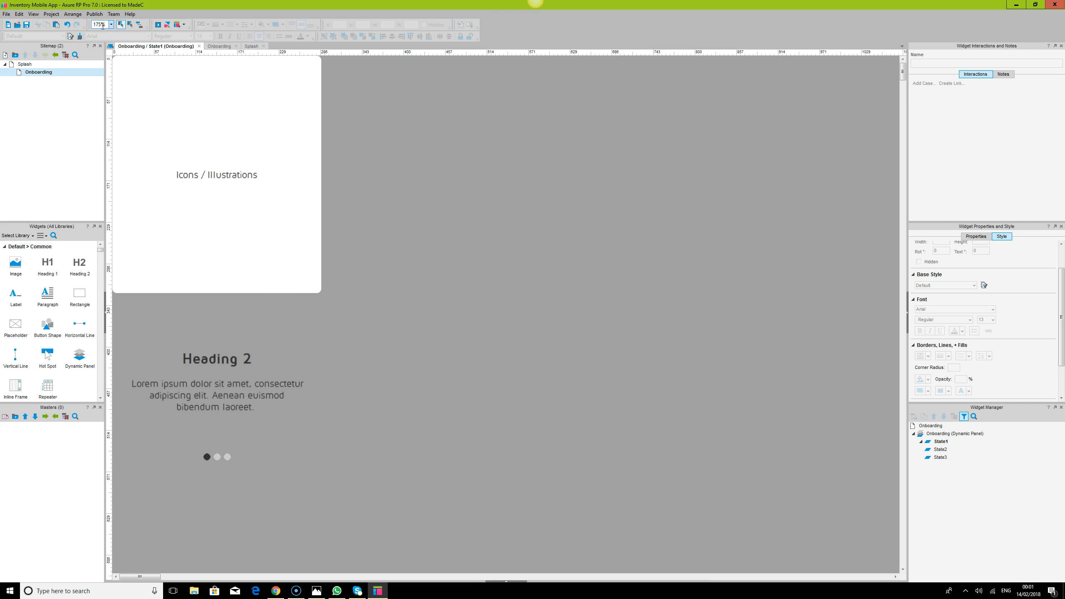
Step: Name the white Icons / Illustrations box in State1 onboarding_slide1banner
key(ctrl+a)
click(303, 188)
click(938, 63)
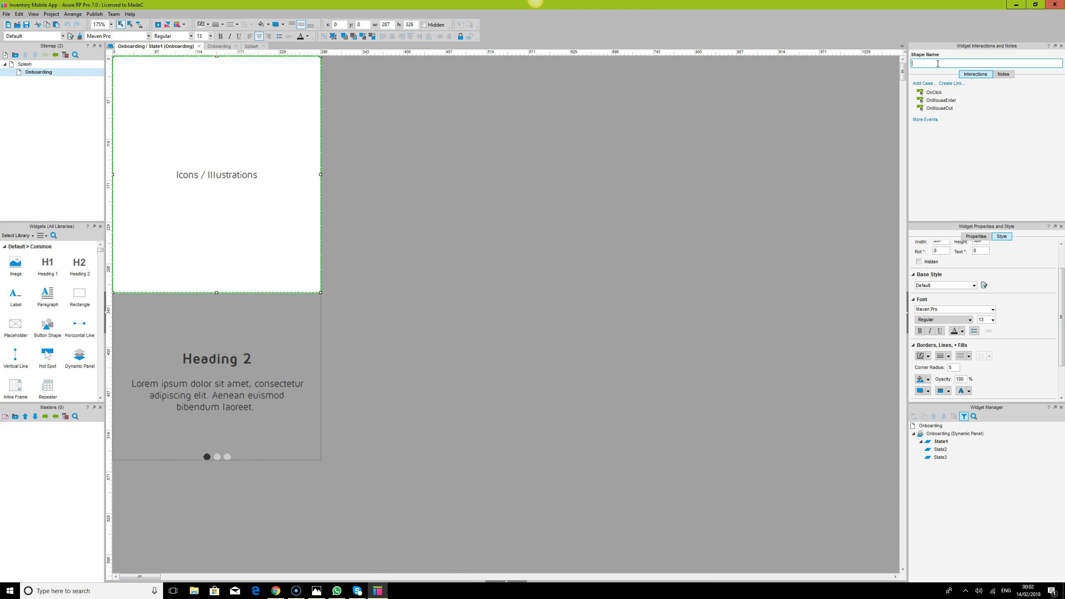
text(onboarding_)
Step: Copy all widgets from State1 of the Onboarding panel into State2 and State3 at the same position
key(ctrl+a)
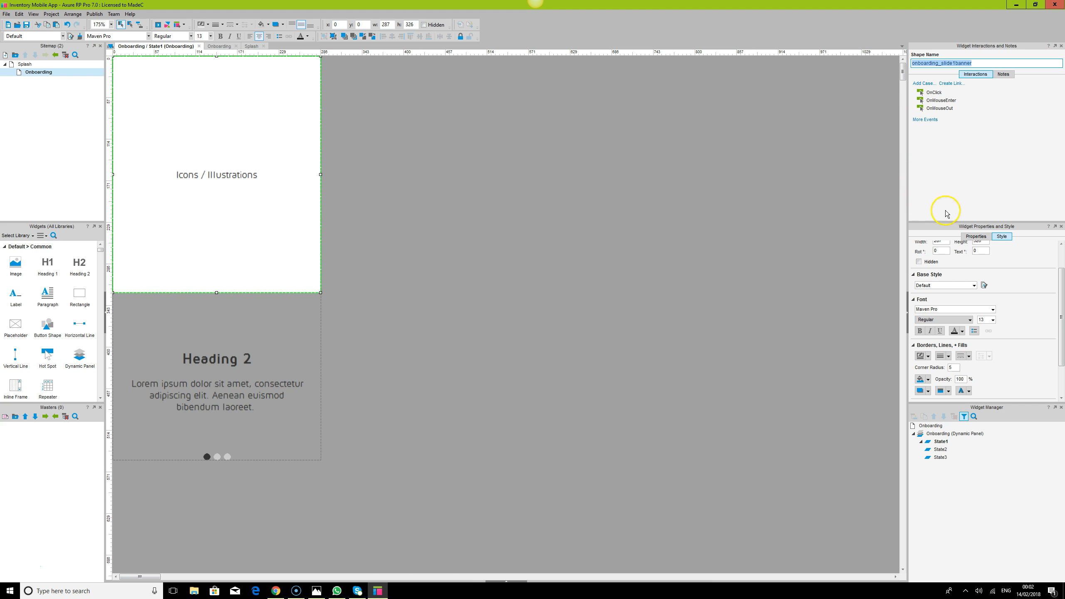
click(766, 258)
key(ctrl+a)
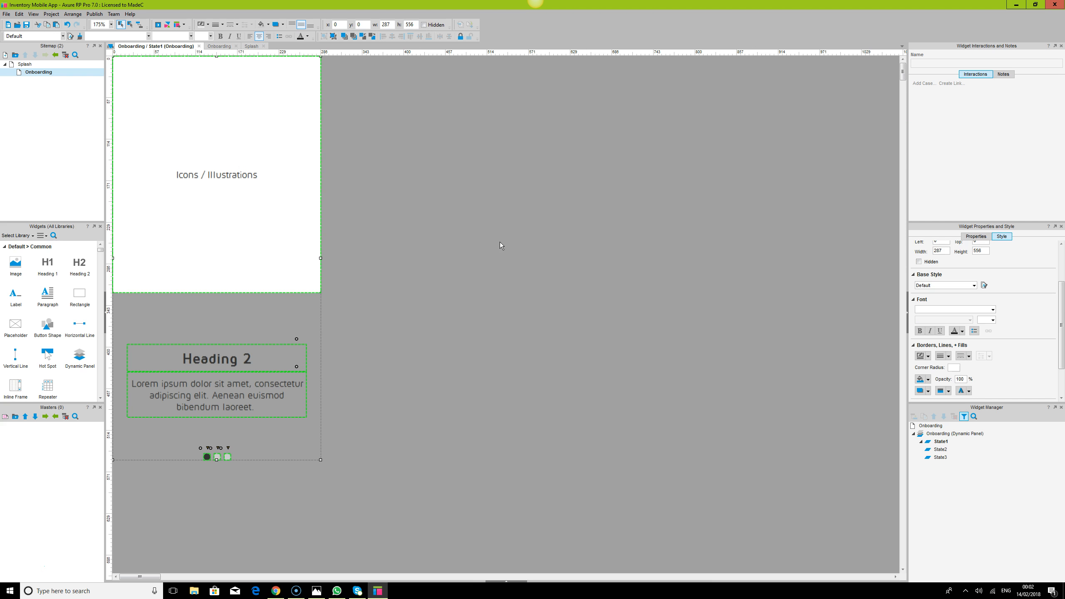
double_click(943, 451)
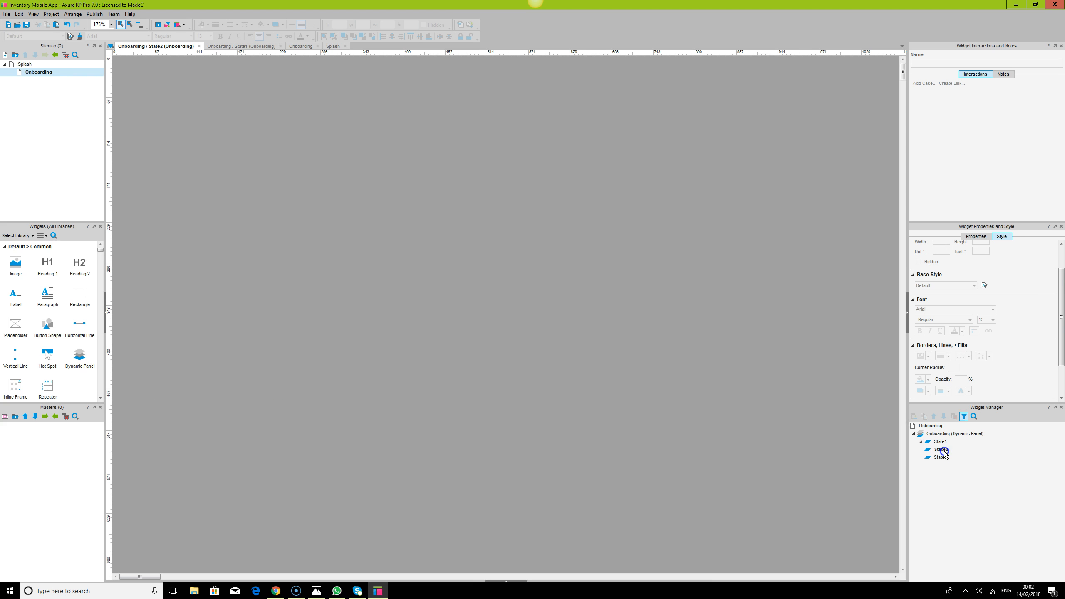
key(ctrl+v)
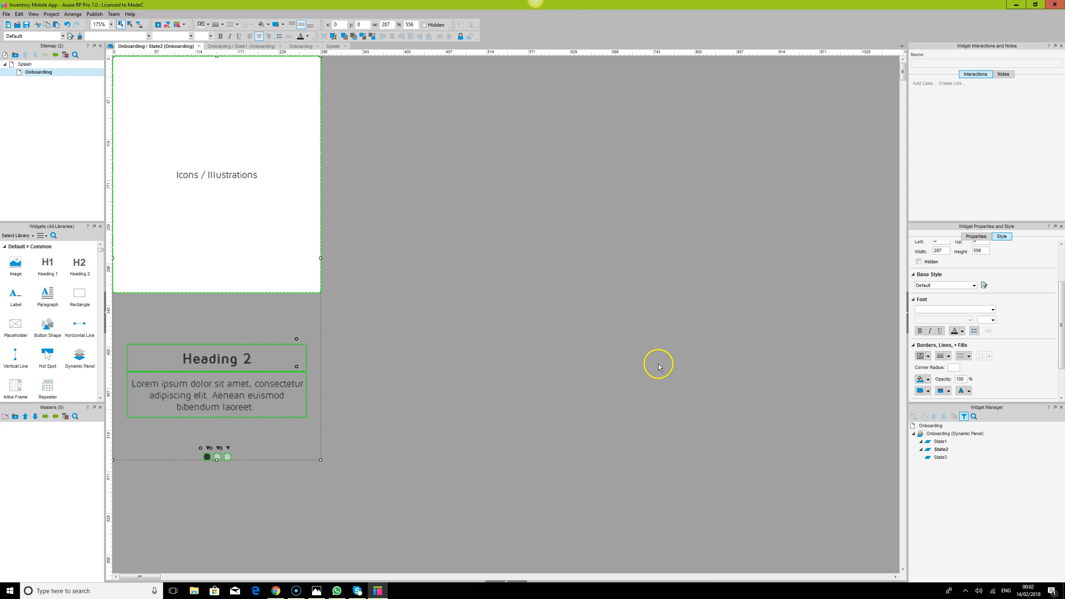
double_click(941, 457)
key(ctrl+v)
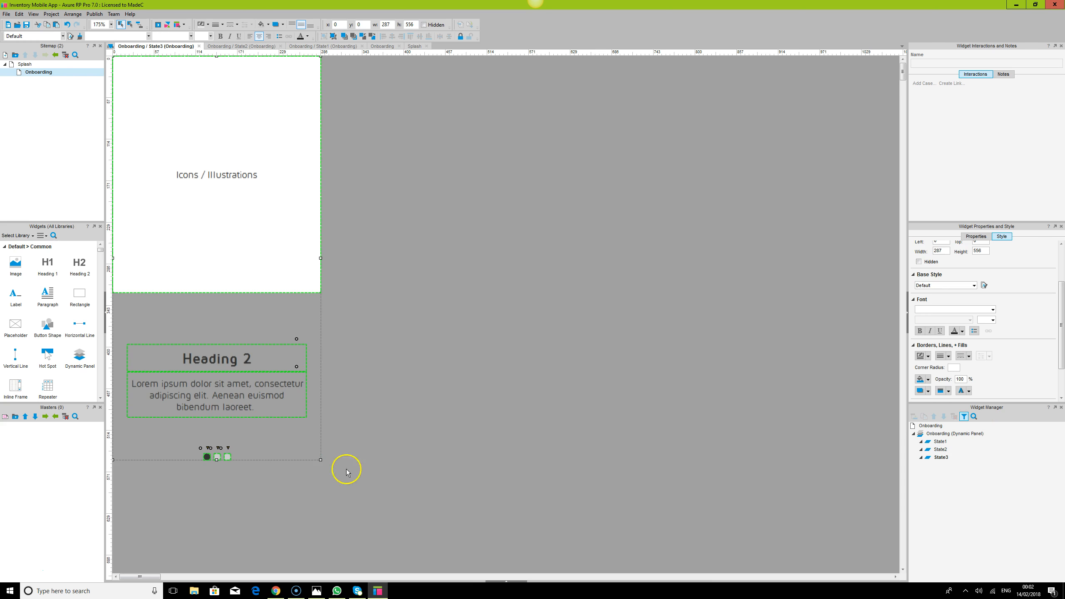
Step: In State3, fill the third page-indicator circle with dark grey 333333 and the first circle with light grey
click(459, 451)
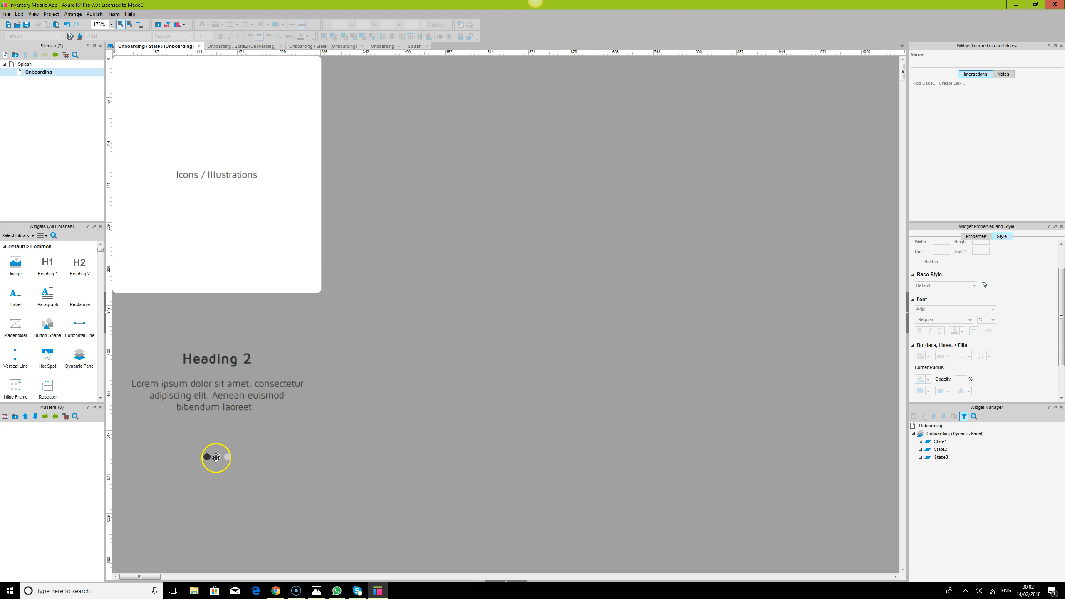
key(ctrl+a)
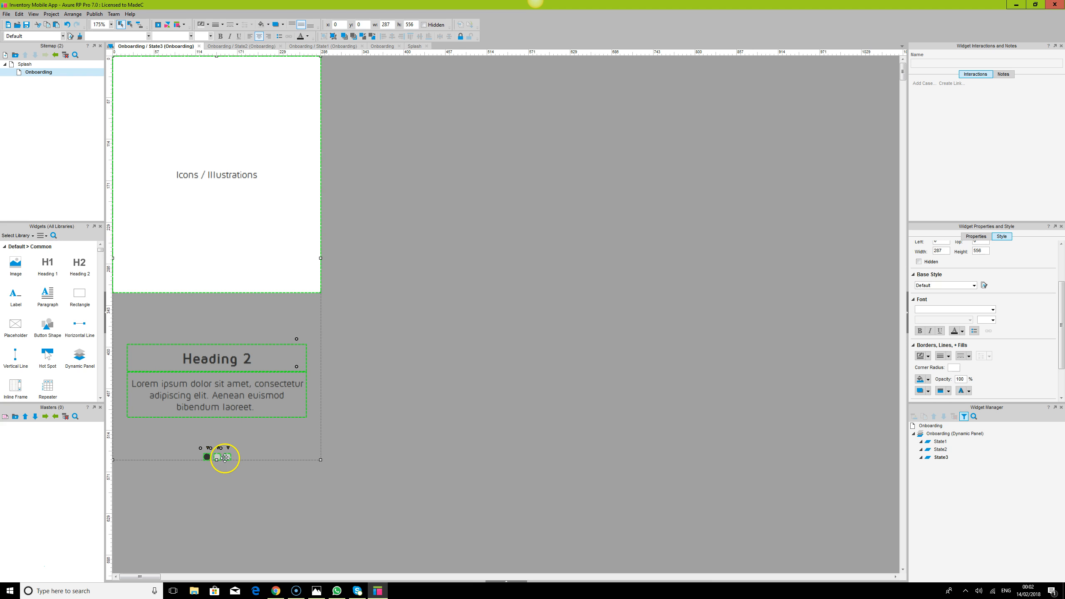
click(228, 458)
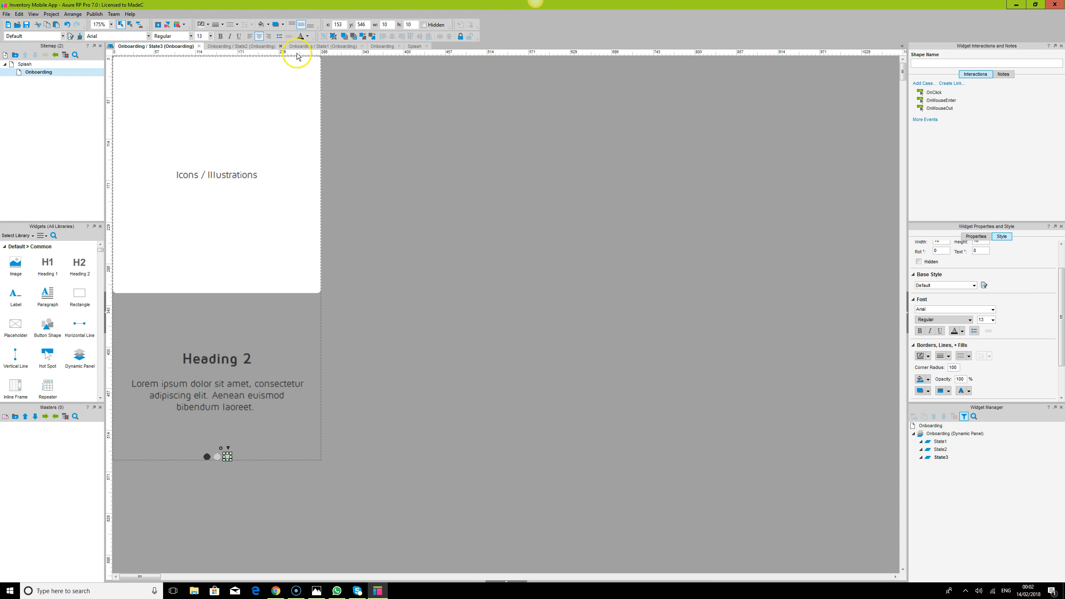
click(271, 28)
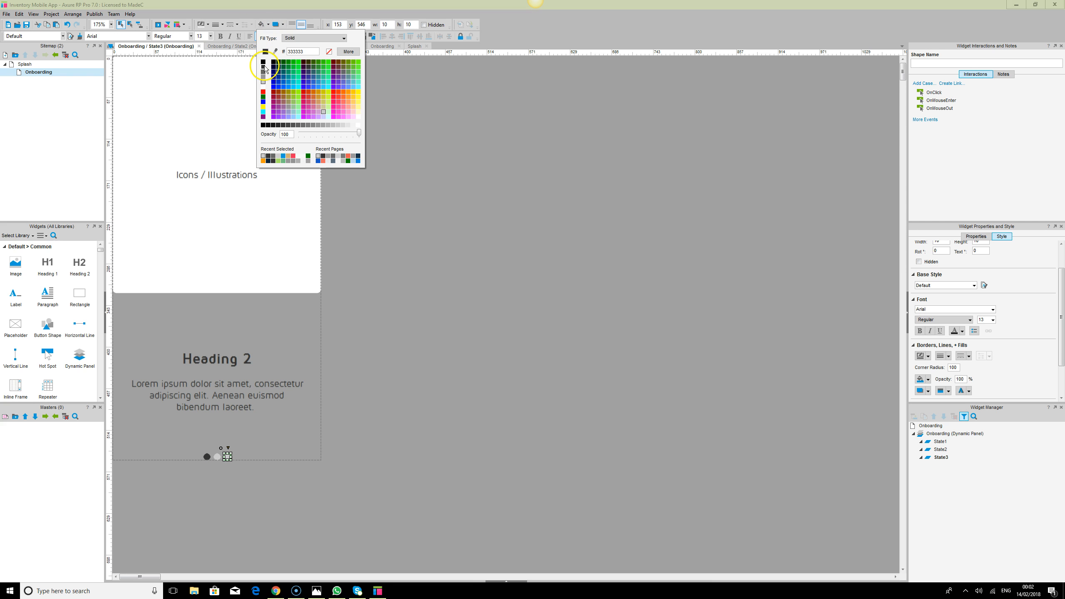
click(264, 67)
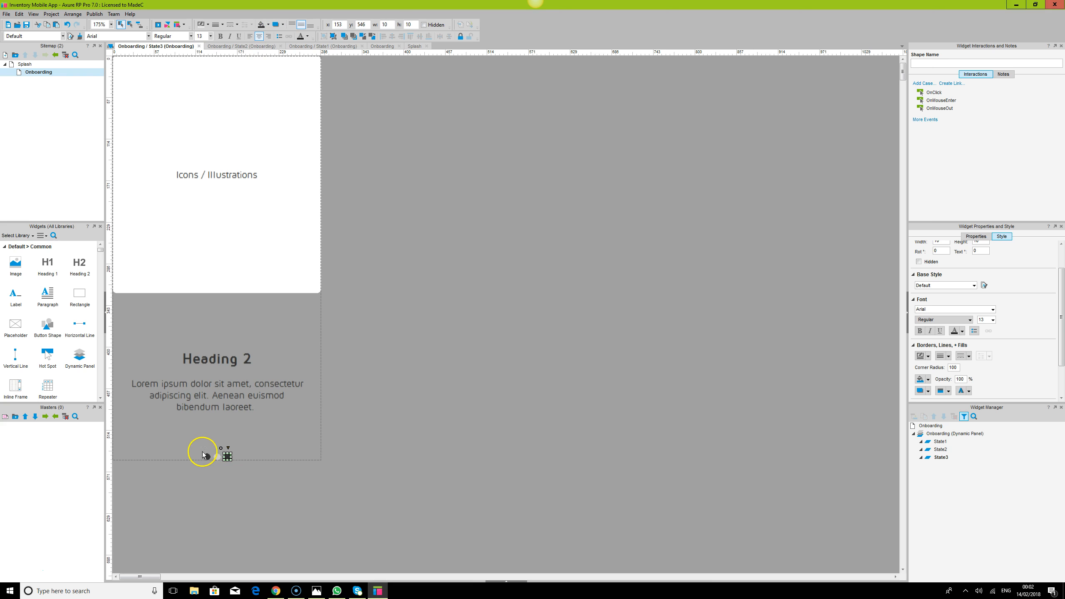
click(207, 458)
click(268, 28)
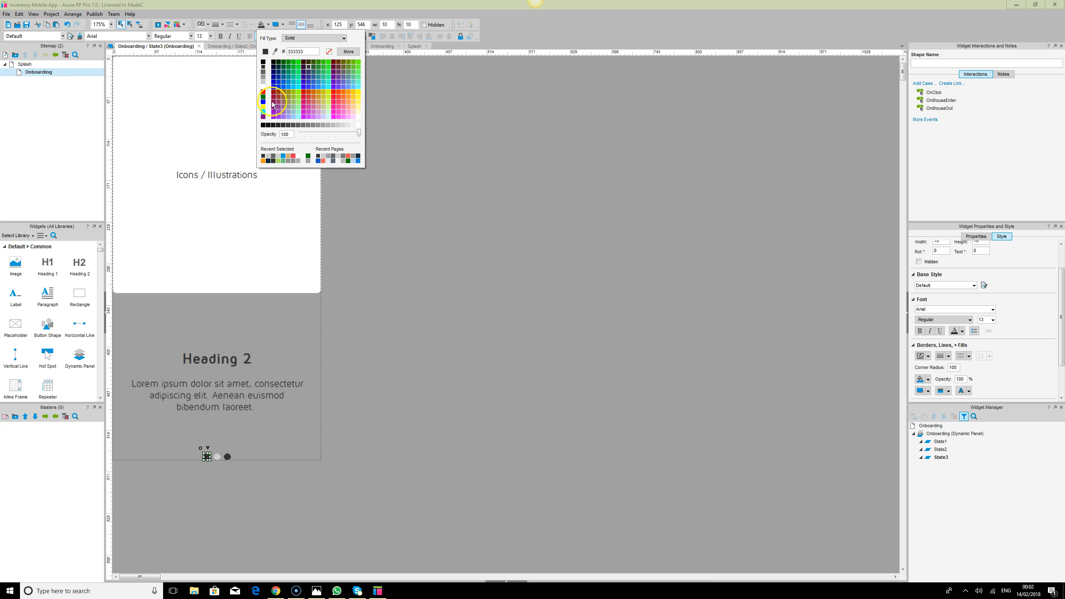
click(268, 155)
Step: In State2, fill the middle page-indicator circle with dark grey and the first circle with light grey
double_click(941, 449)
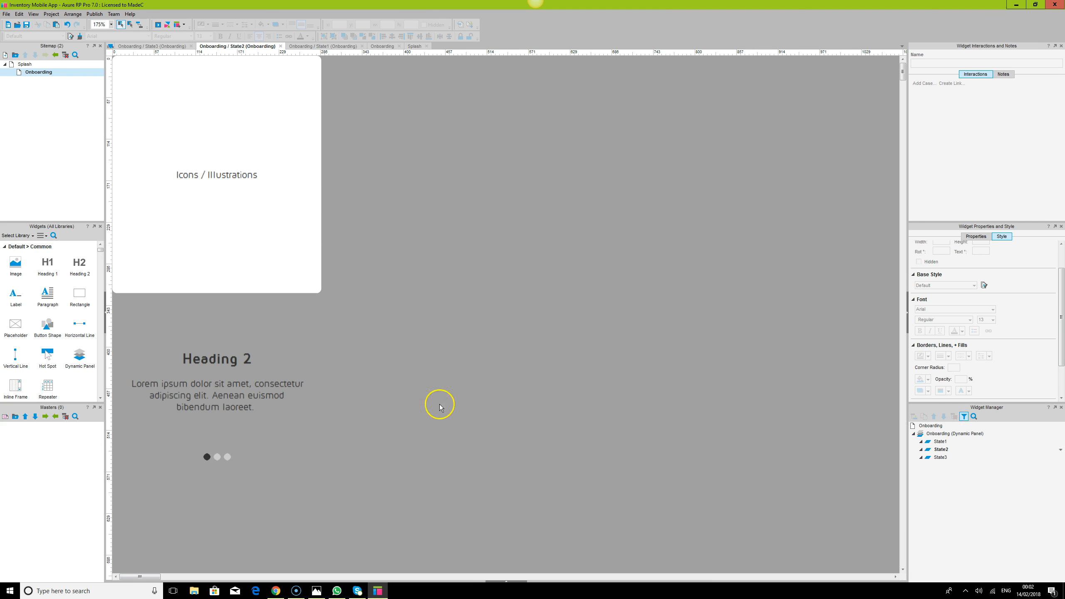
click(217, 457)
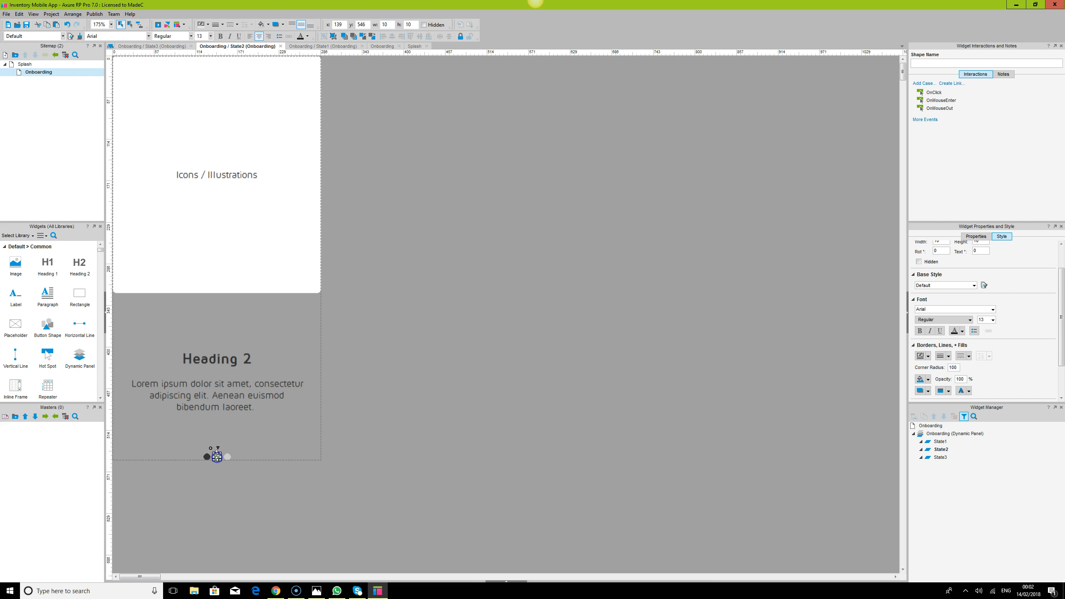
click(268, 24)
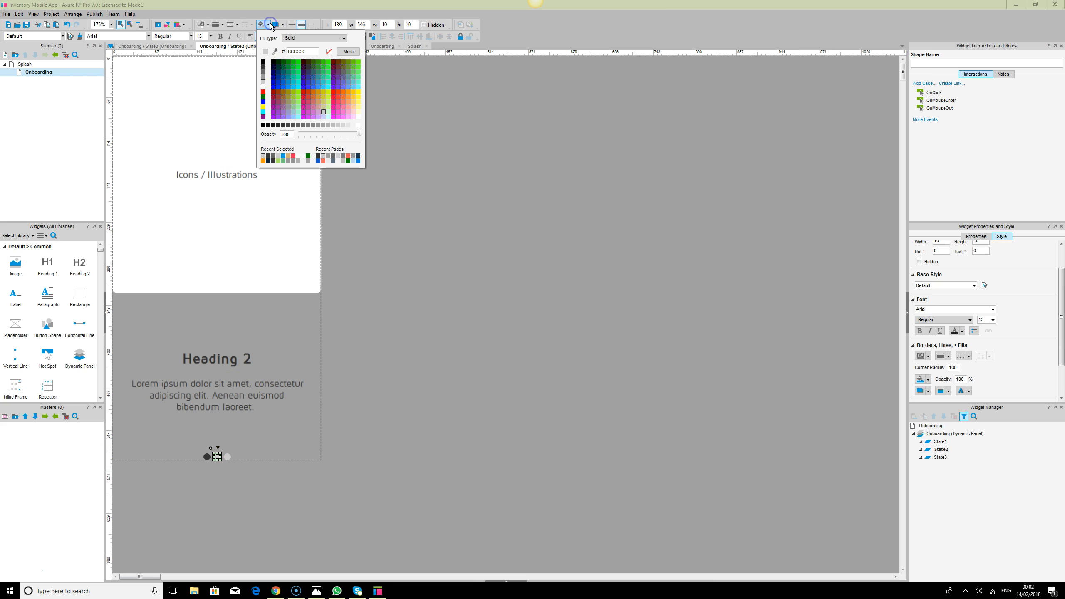
click(264, 72)
click(207, 456)
click(268, 24)
click(268, 160)
click(498, 348)
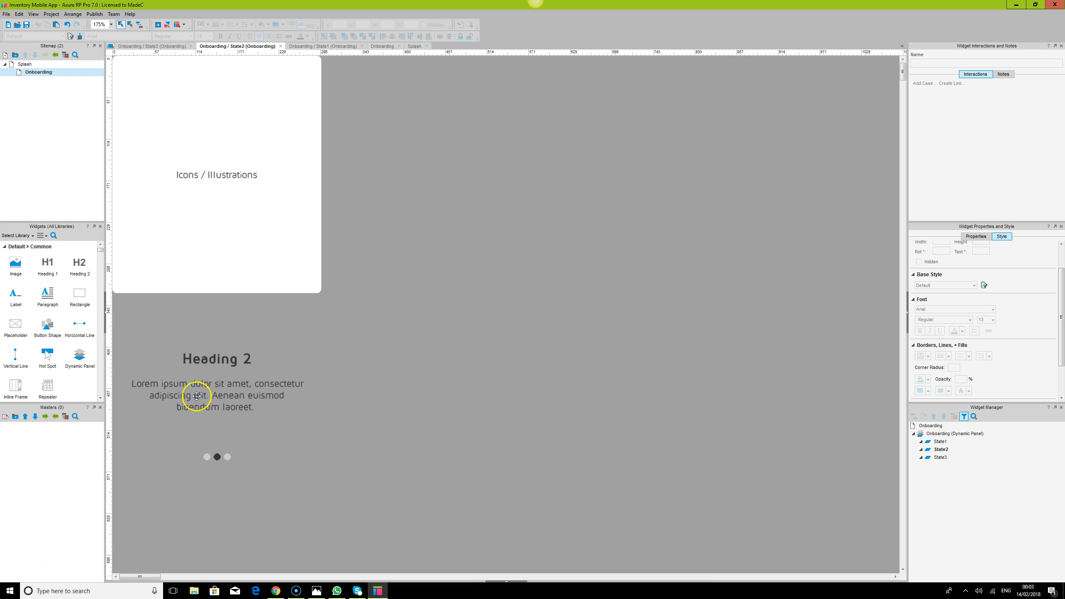
Step: Change the heading in State2 to "Slide 2" and the heading in State3 to "Slide 3"
double_click(233, 360)
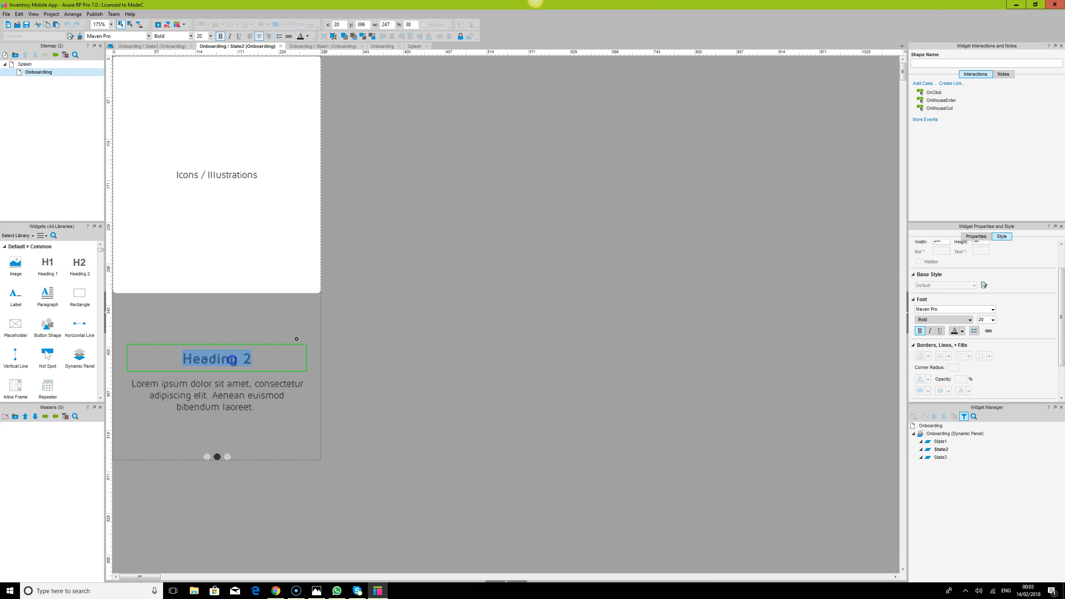
text(Slide 1)
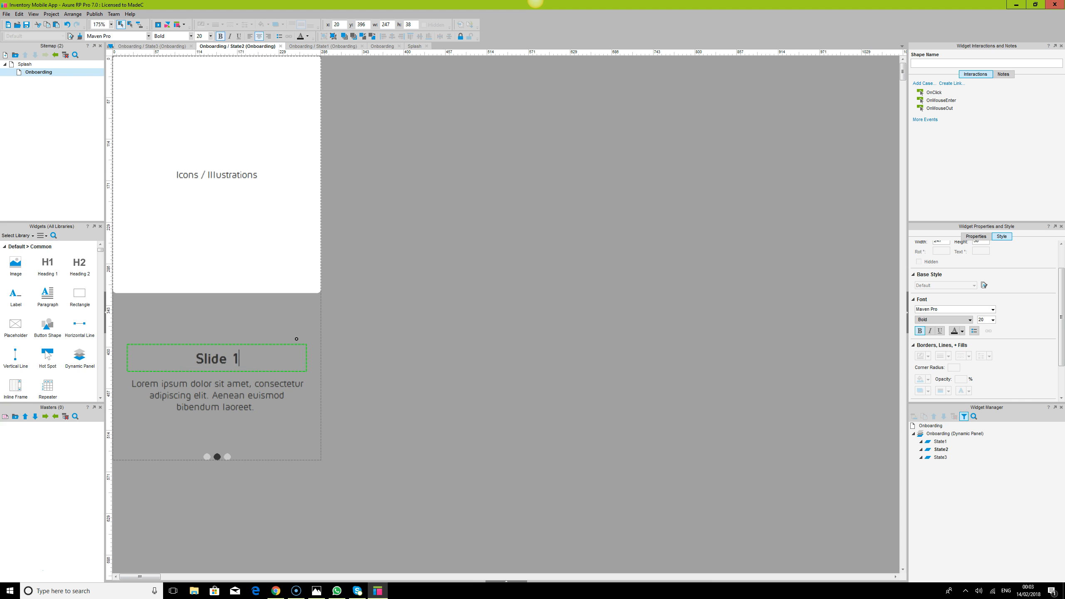
key(BackSpace)
text(2)
click(941, 457)
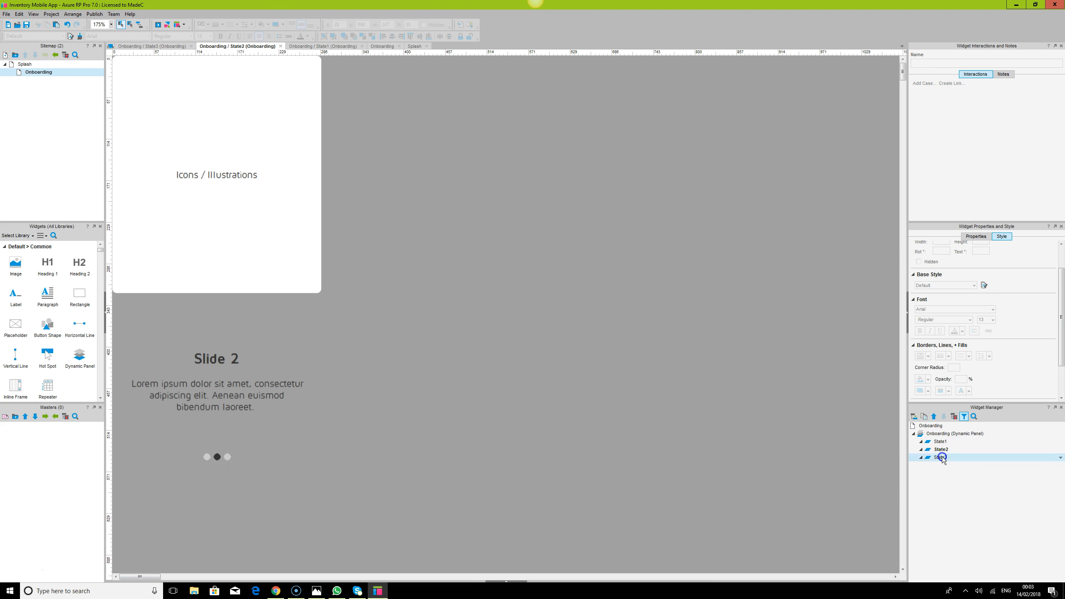
double_click(215, 359)
text(Slide 3)
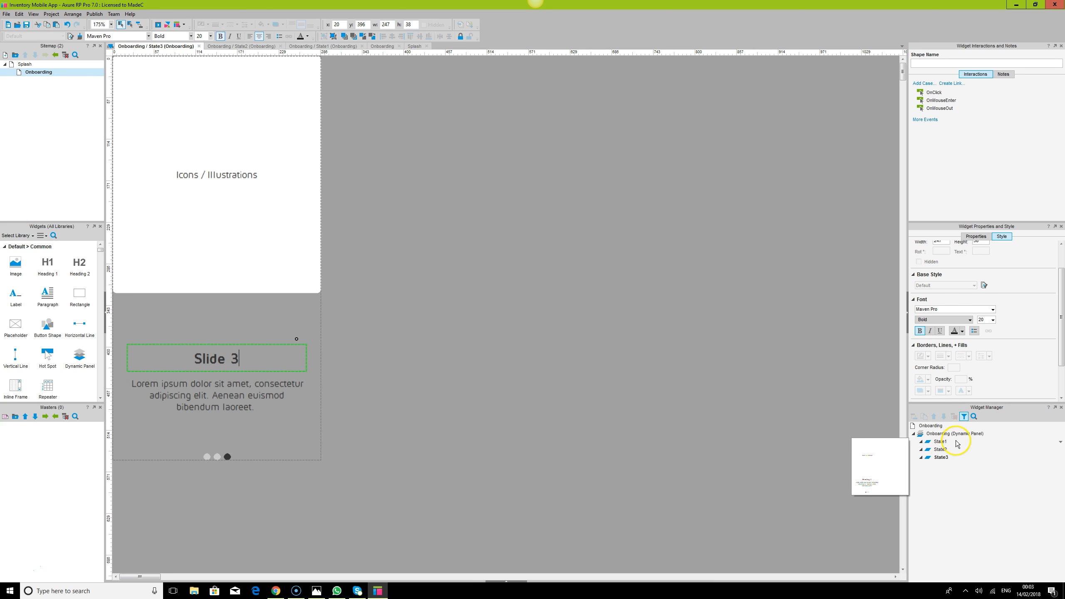
Step: Change the heading in State1 of the Onboarding panel to "Slide 1"
double_click(957, 444)
double_click(198, 358)
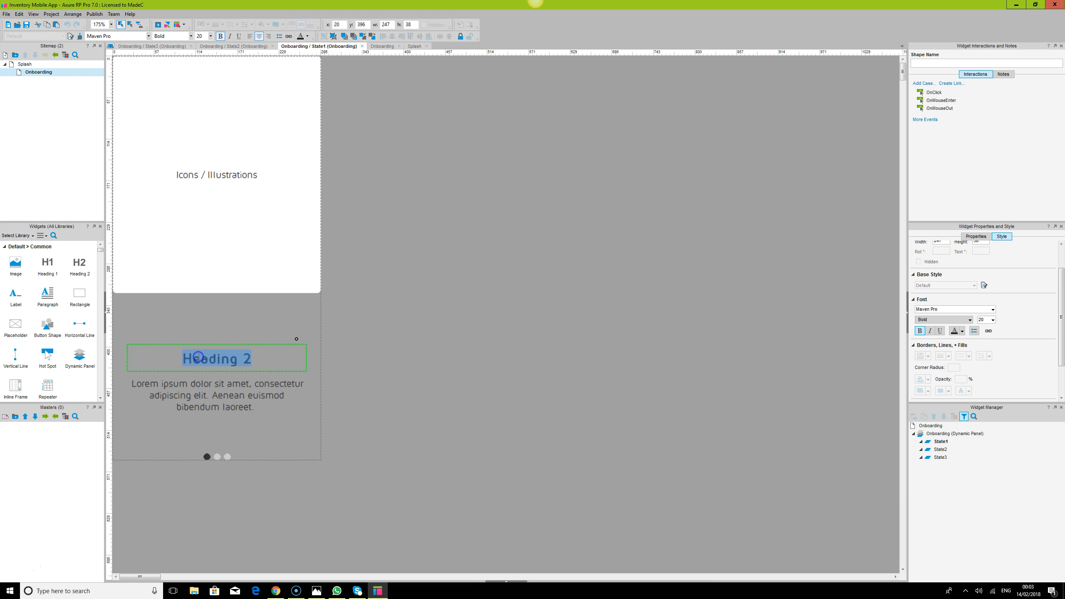
text(Slide 1)
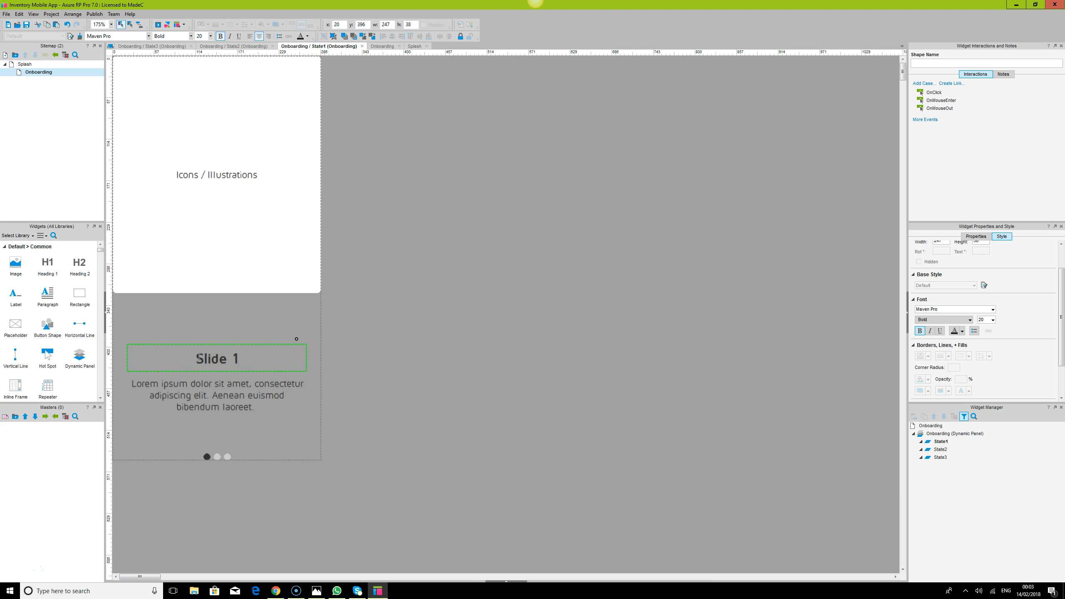
click(616, 377)
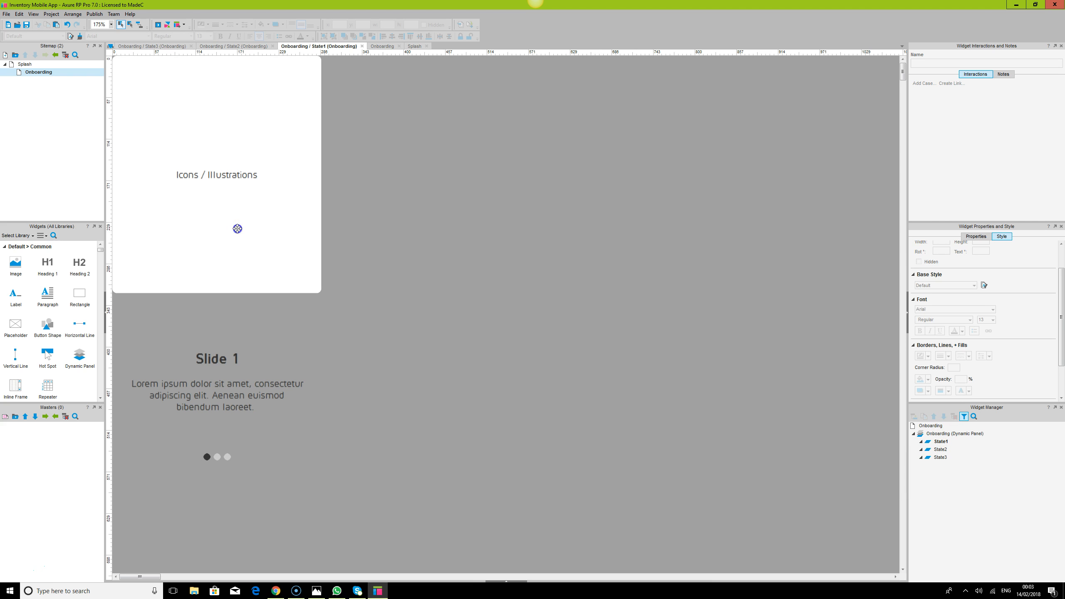
key(ctrl+a)
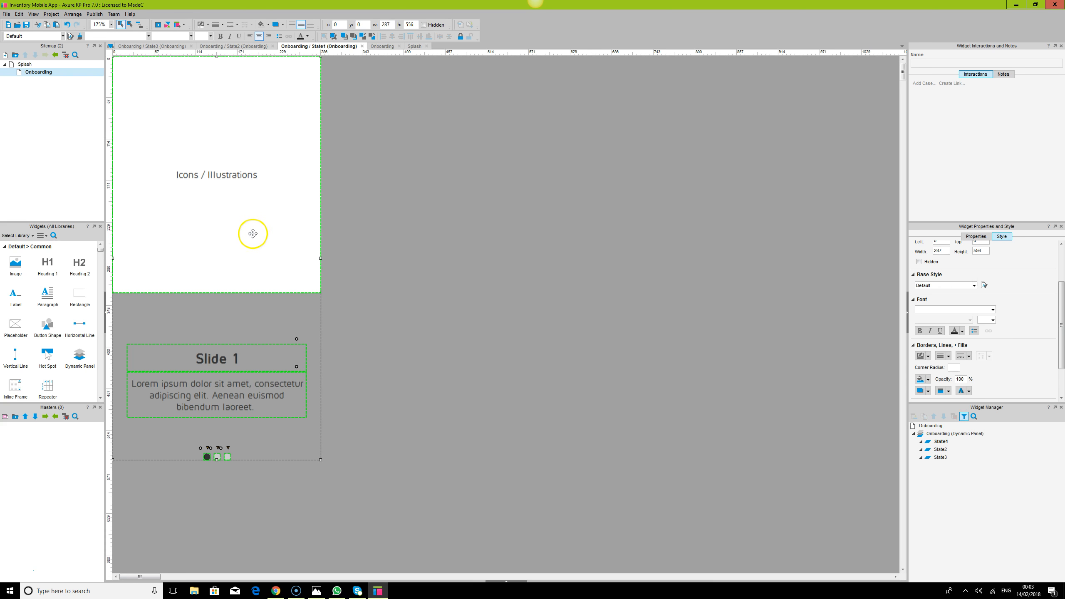
click(946, 451)
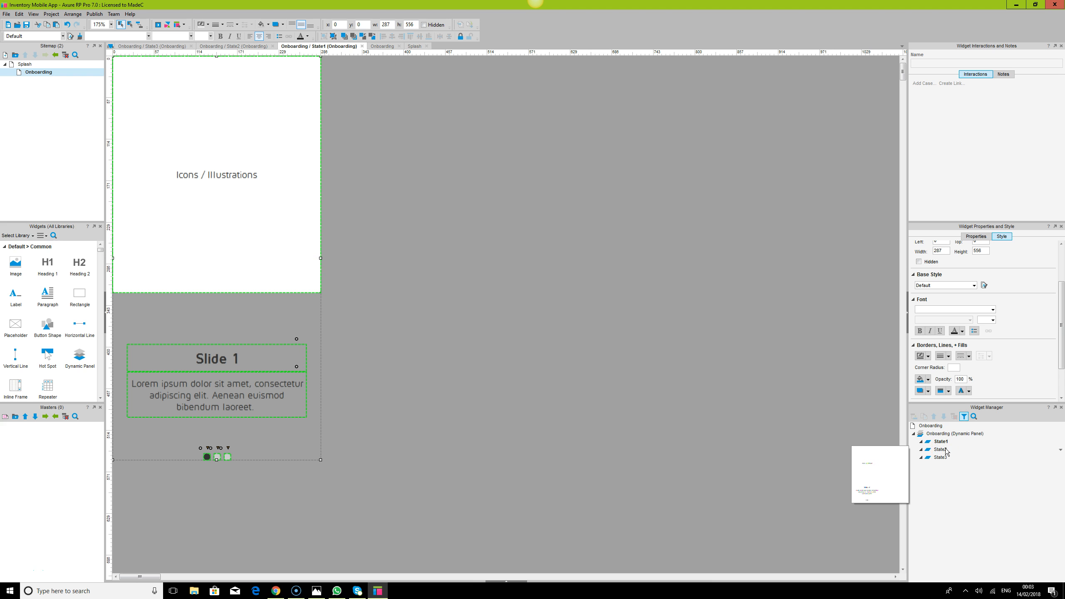
click(450, 299)
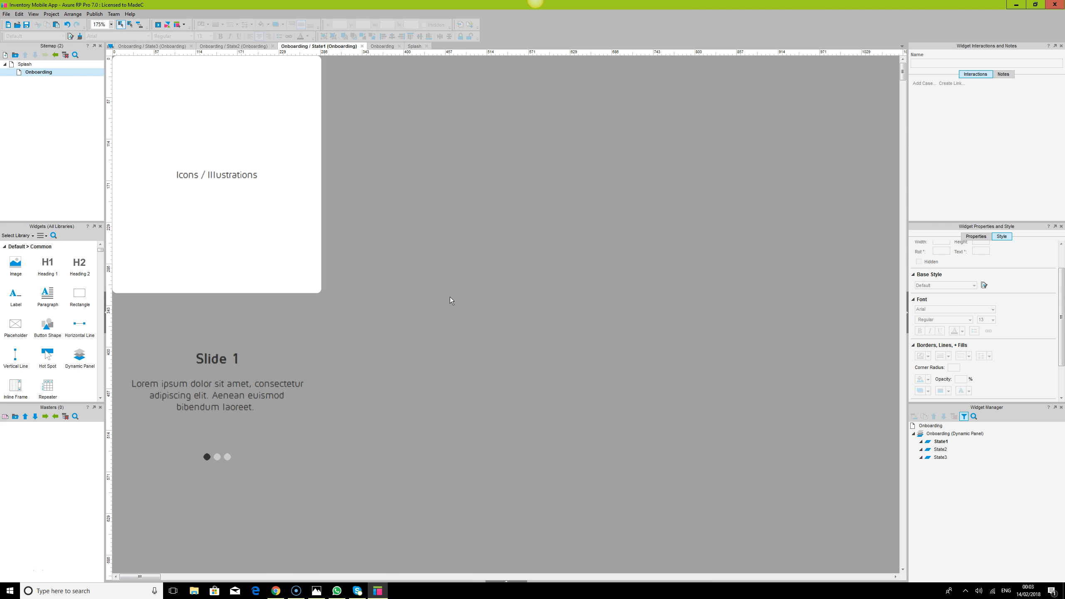
click(447, 288)
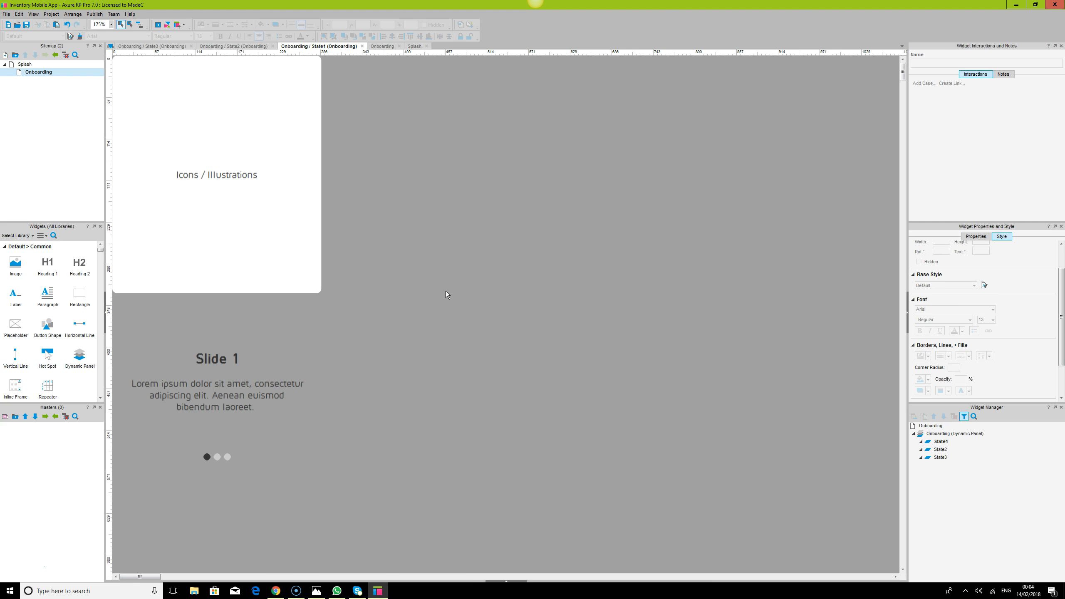
Step: Return to the Onboarding page and view the additional interaction events available for the background rectangle
double_click(40, 74)
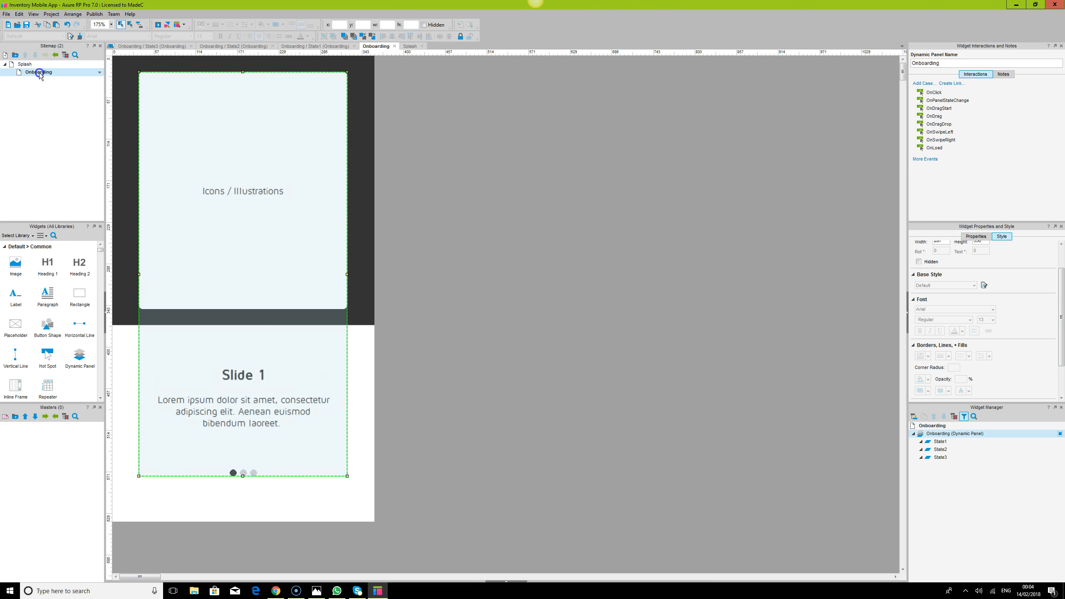
click(683, 322)
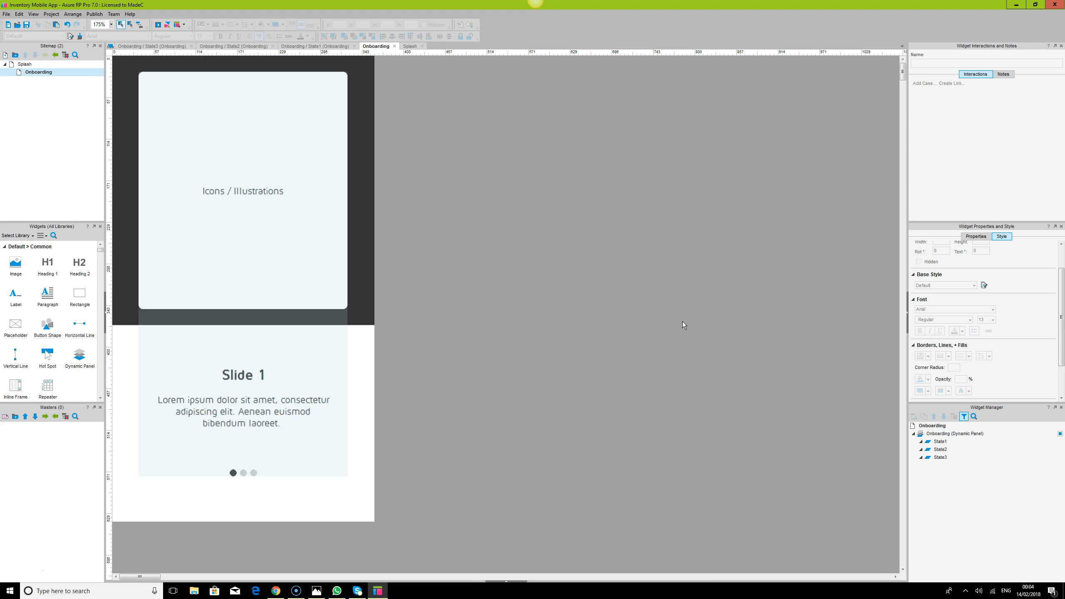
click(363, 363)
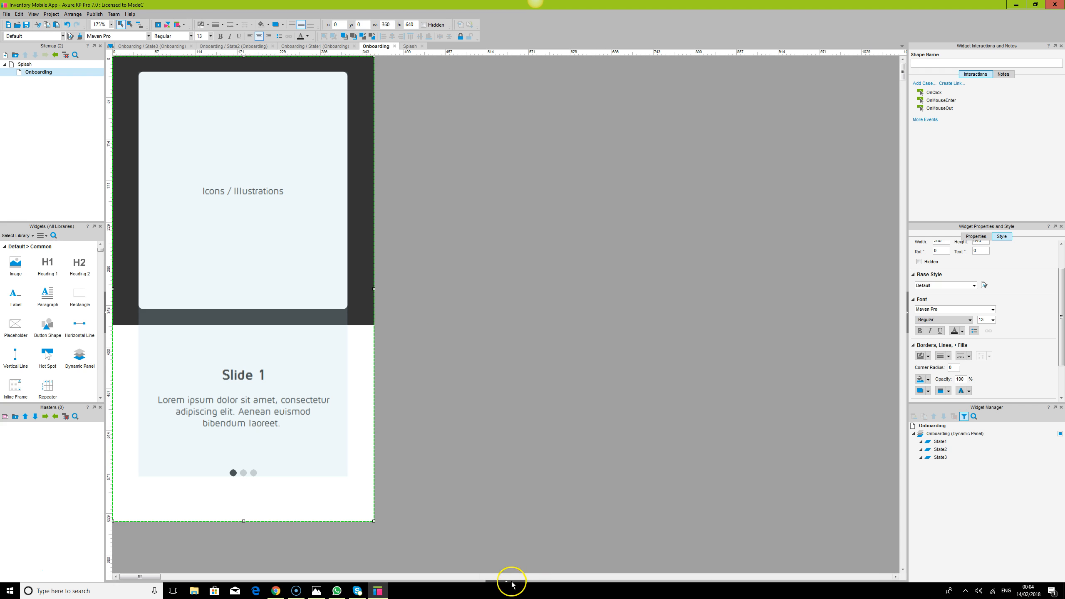
click(925, 119)
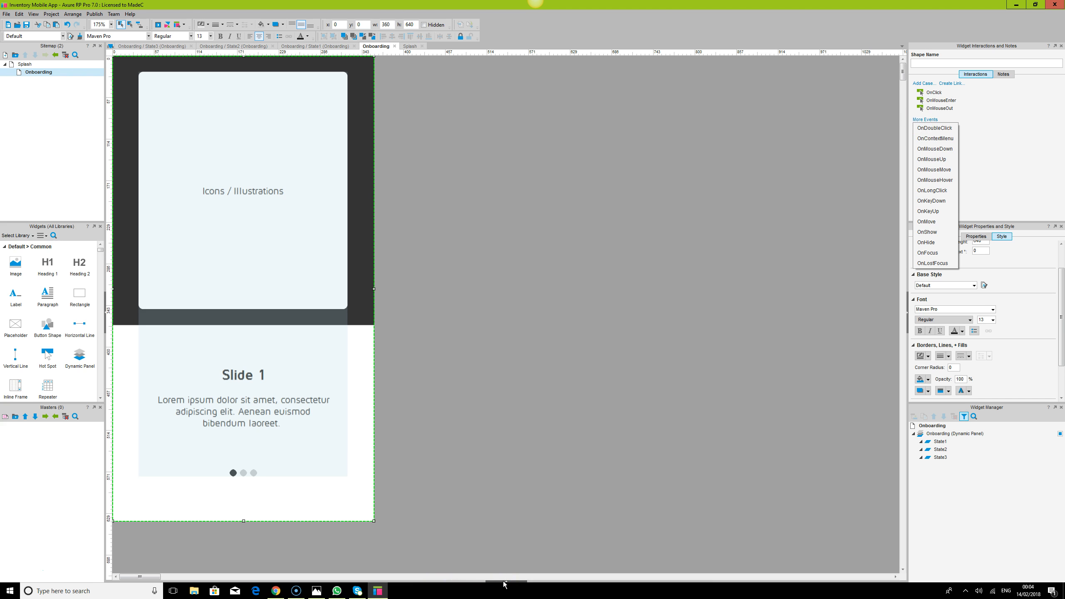
Step: Enlarge the Onboarding dynamic panel on all sides to 360 × 640 at position 0, 0, covering the background, and save the project
click(319, 391)
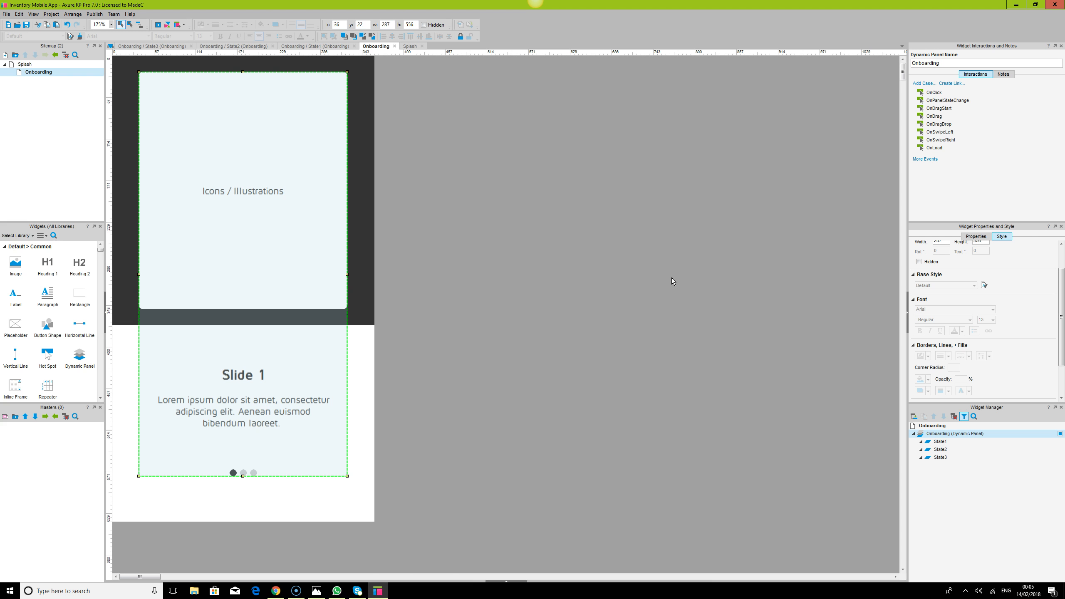
drag(347, 275, 375, 282)
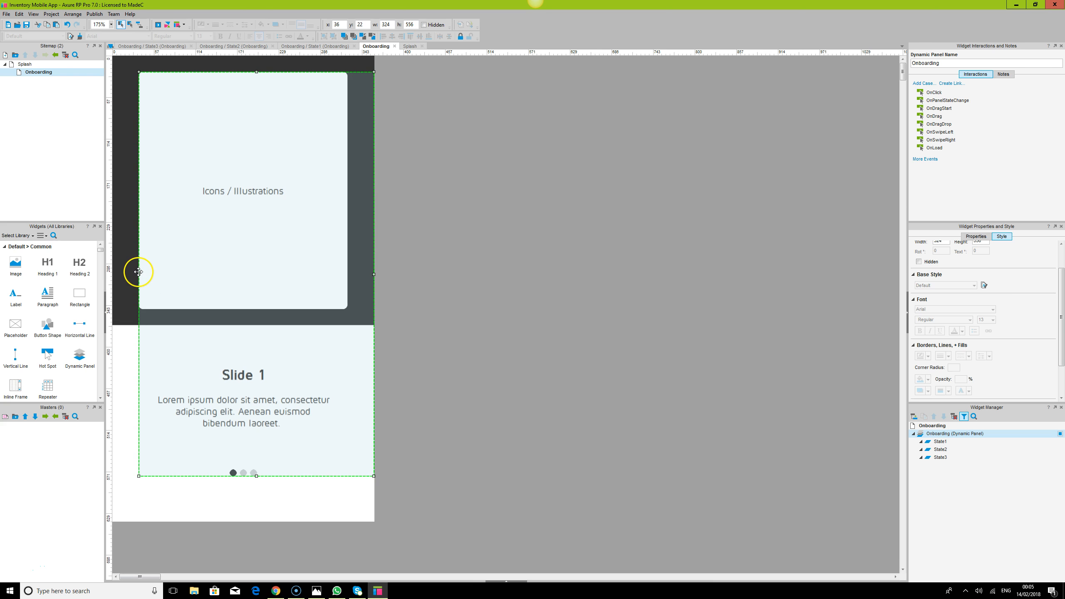
drag(139, 271, 112, 274)
drag(243, 476, 245, 521)
drag(244, 72, 244, 56)
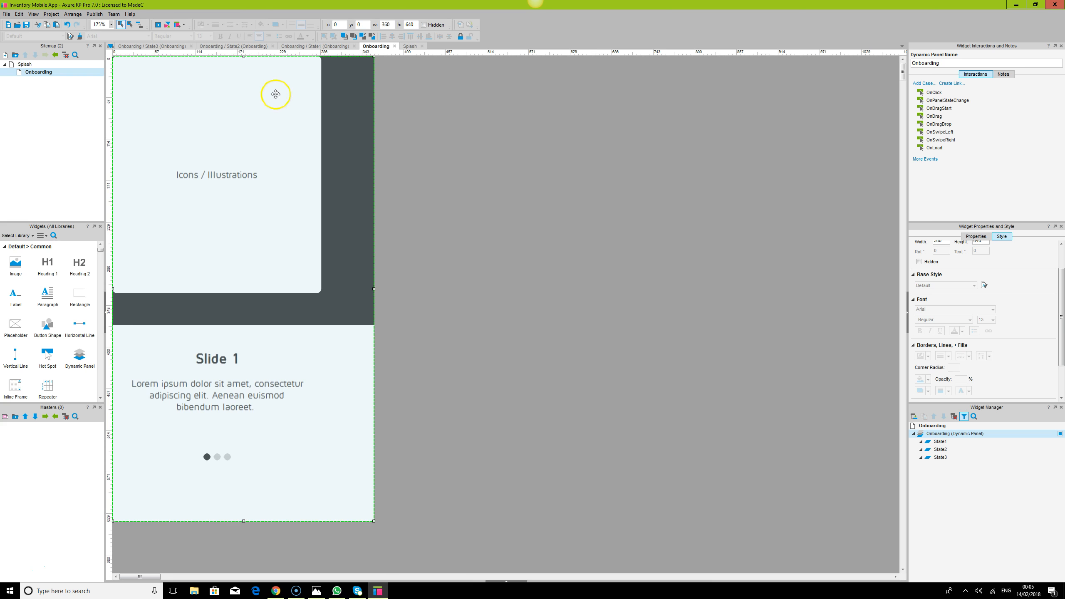
click(26, 25)
Step: In State1 of the Onboarding panel, add a rectangle at position 0, 0 sized 360 × 640 to cover the whole panel
click(941, 443)
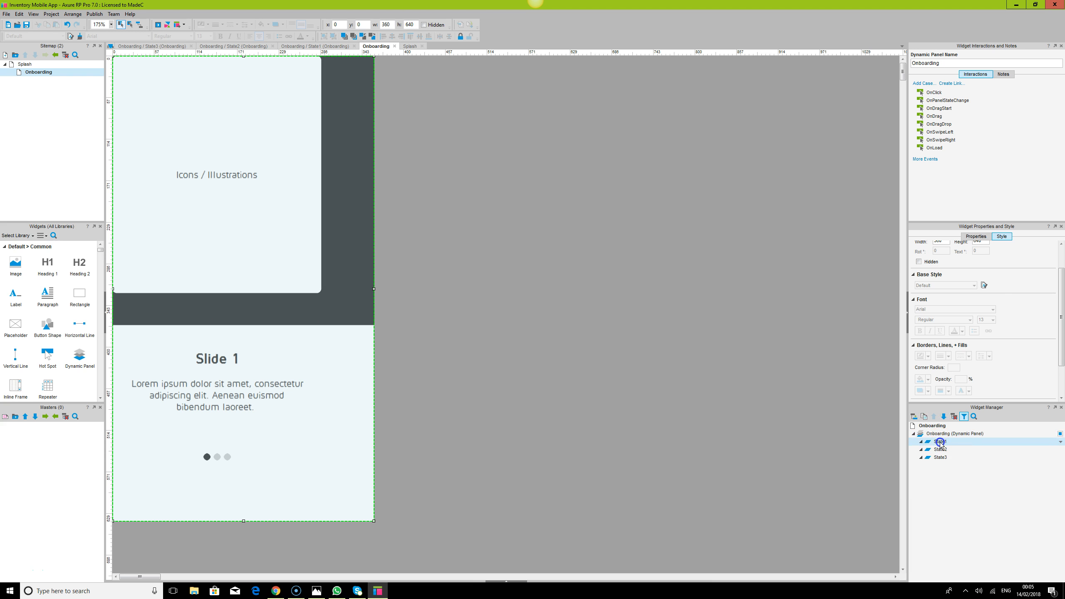
double_click(940, 442)
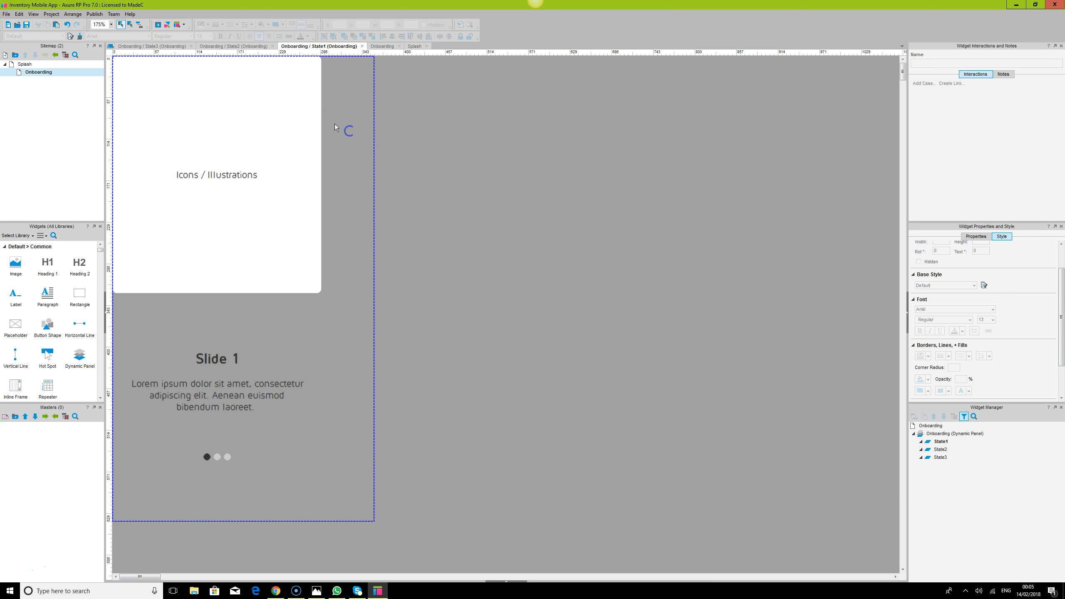
key(ctrl+a)
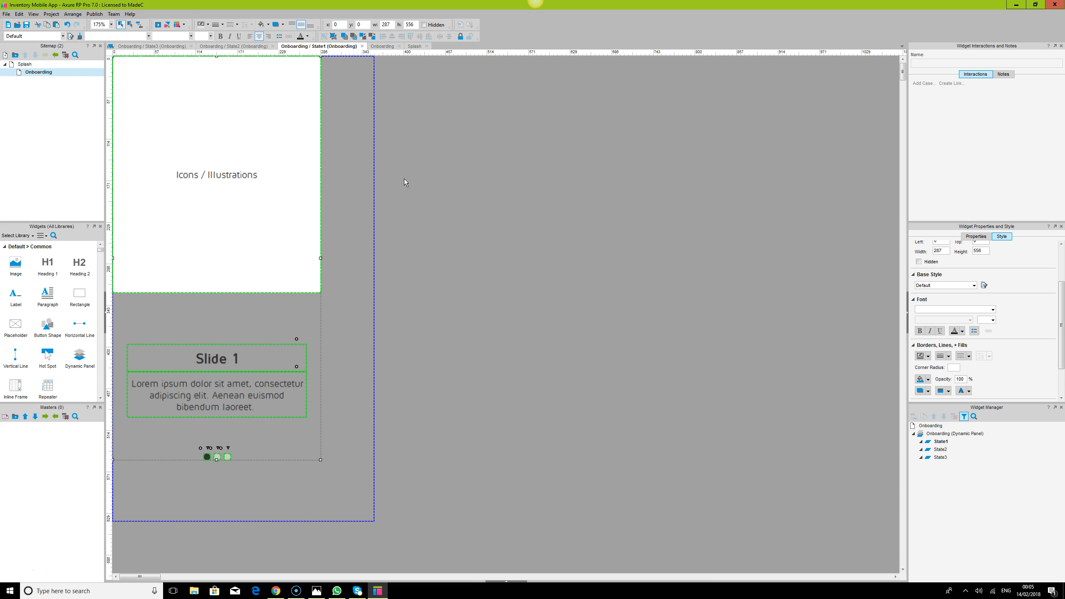
click(78, 298)
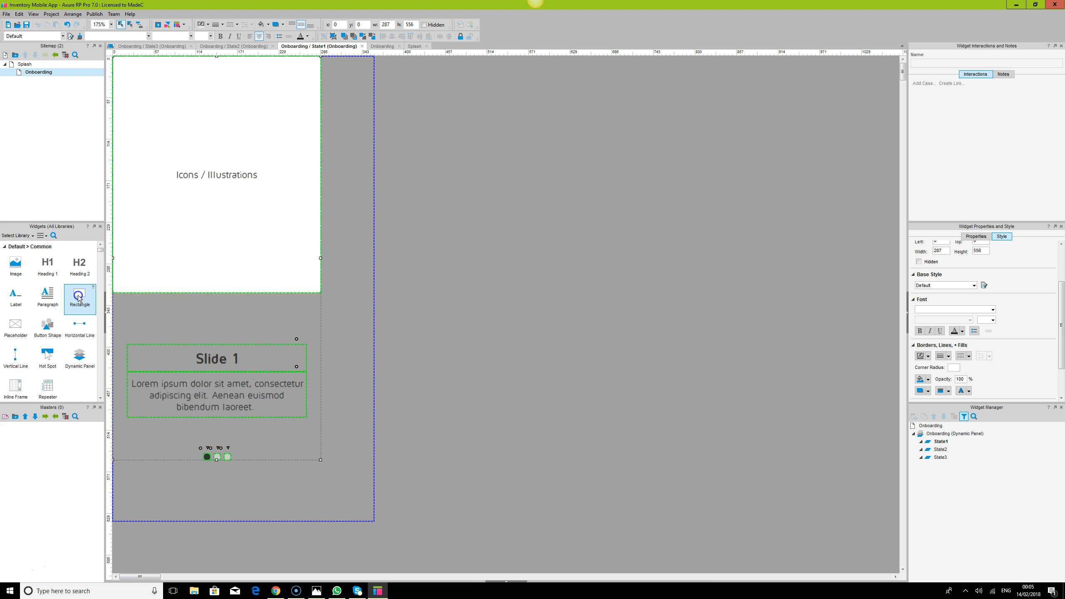
drag(78, 298, 116, 70)
drag(186, 68, 185, 56)
drag(258, 140, 374, 266)
drag(246, 267, 255, 518)
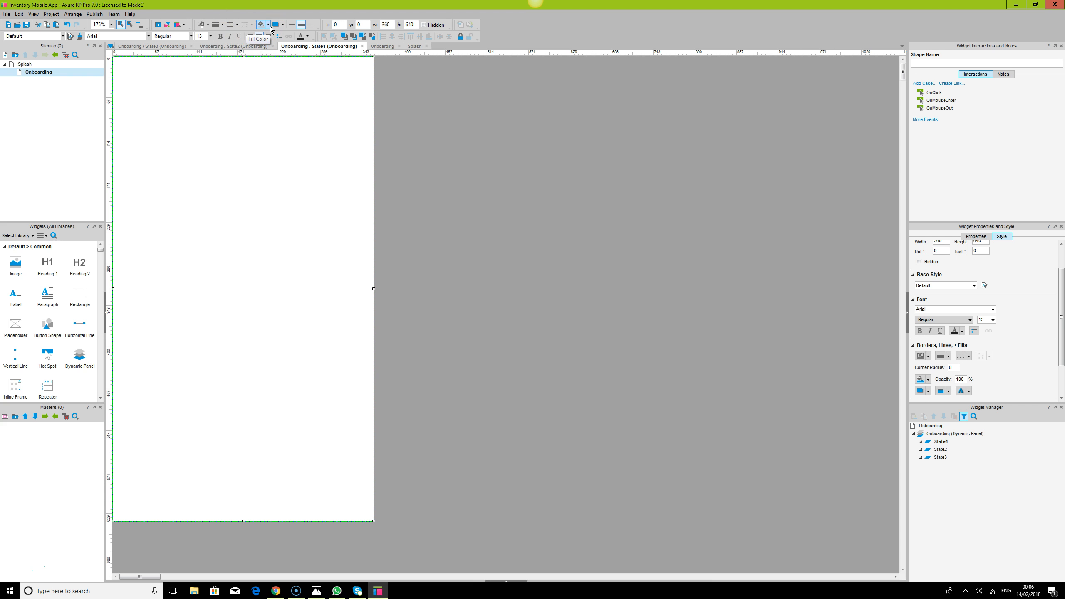
Step: Remove the fill and border of the full-size rectangle in State1 and send it behind the slide content
click(268, 26)
click(330, 51)
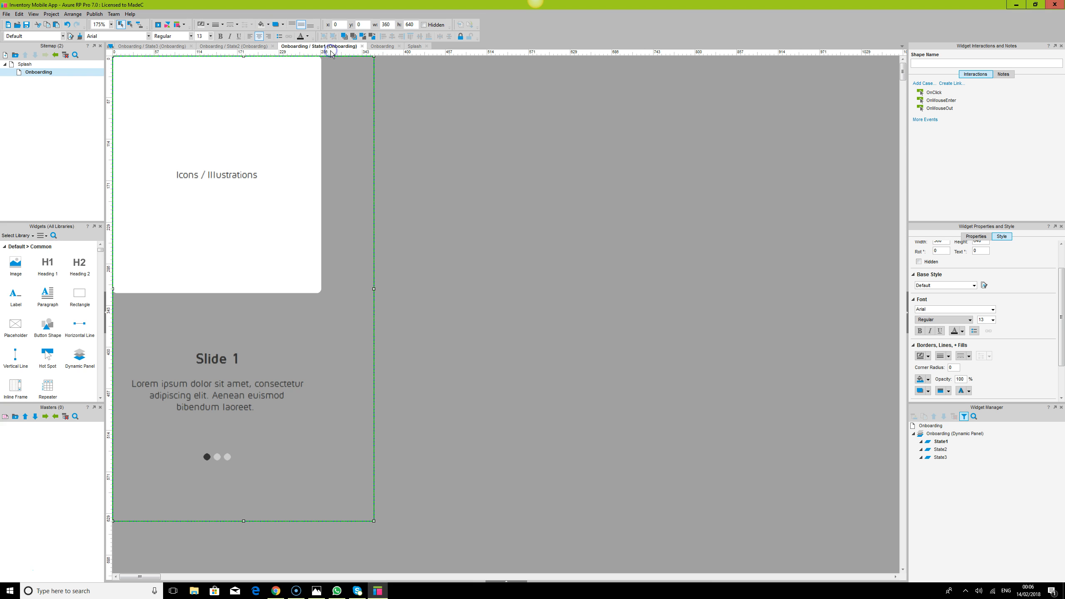
click(222, 24)
click(545, 219)
click(347, 39)
Step: Center the State1 slide content horizontally and vertically on the full-size rectangle
click(451, 169)
key(ctrl+a)
click(352, 174)
click(393, 37)
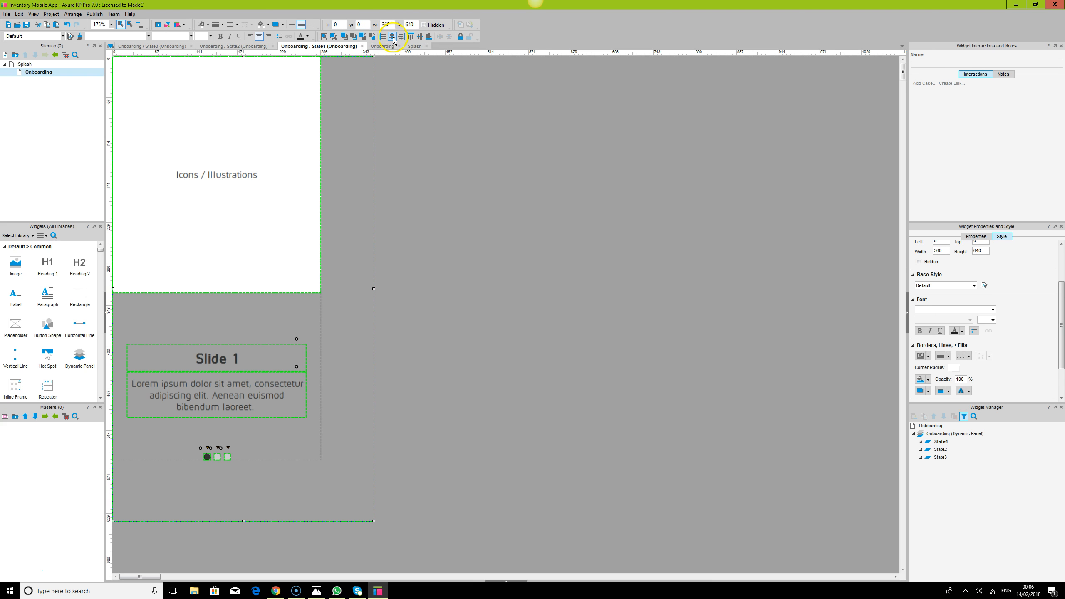
click(419, 37)
click(525, 305)
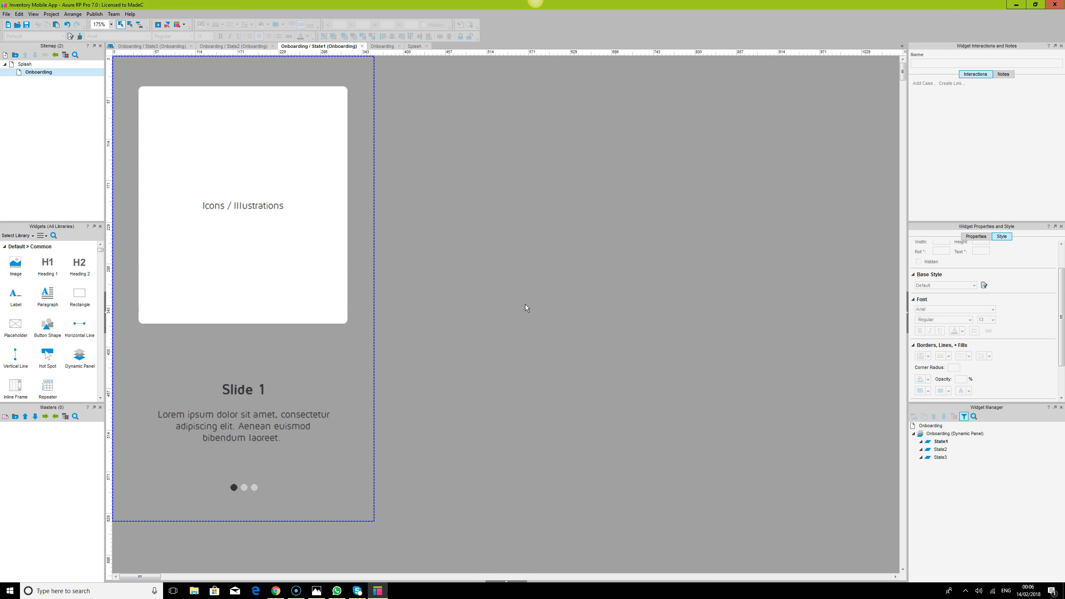
Step: Replace everything in State2 with a copy of all the State1 content
key(ctrl+a)
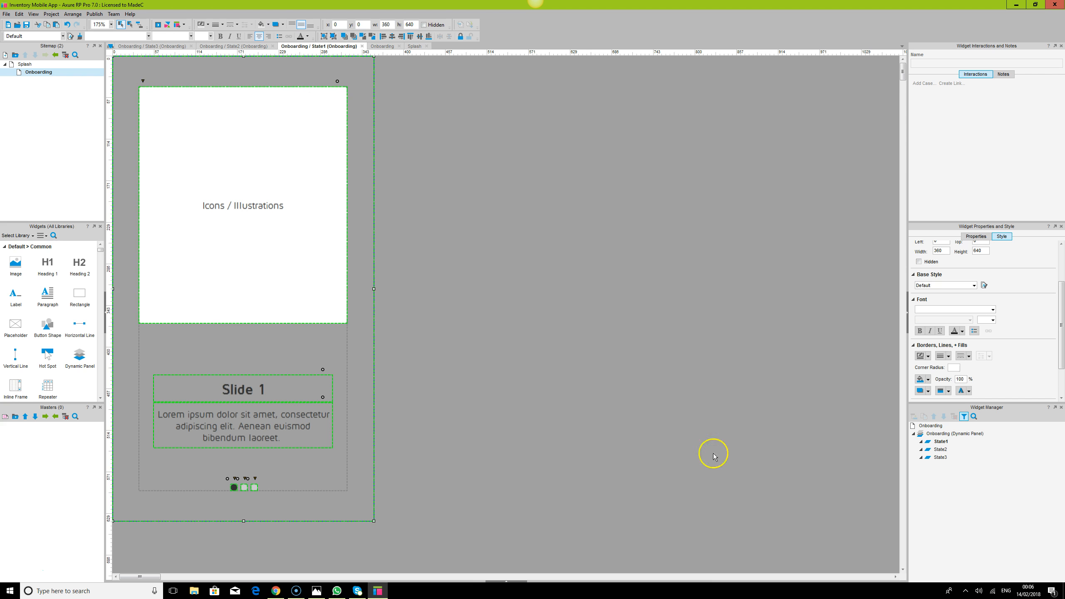
double_click(941, 449)
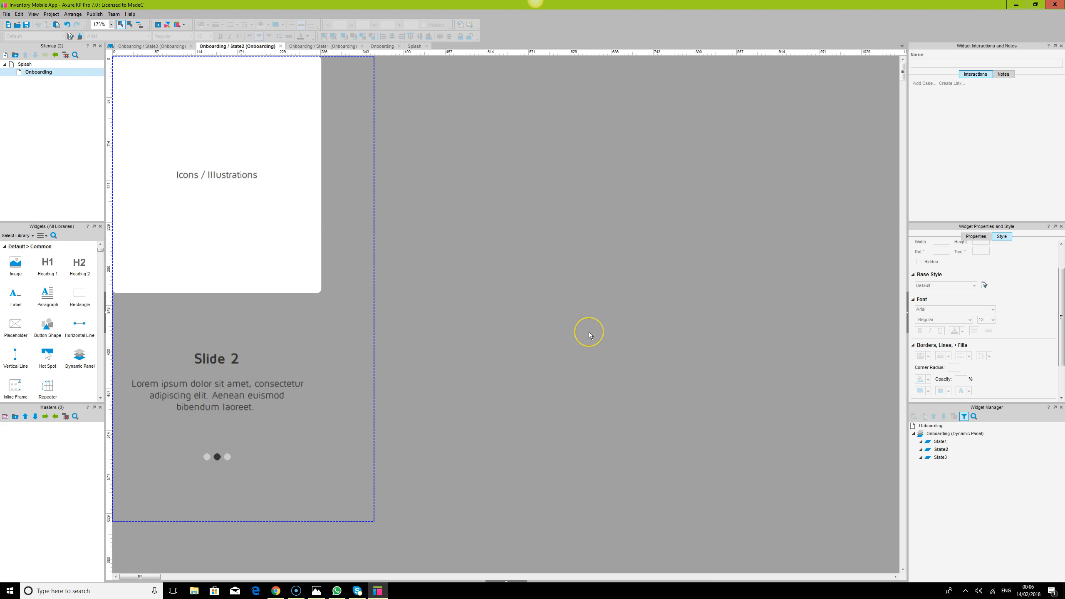
key(ctrl+a)
key(Delete)
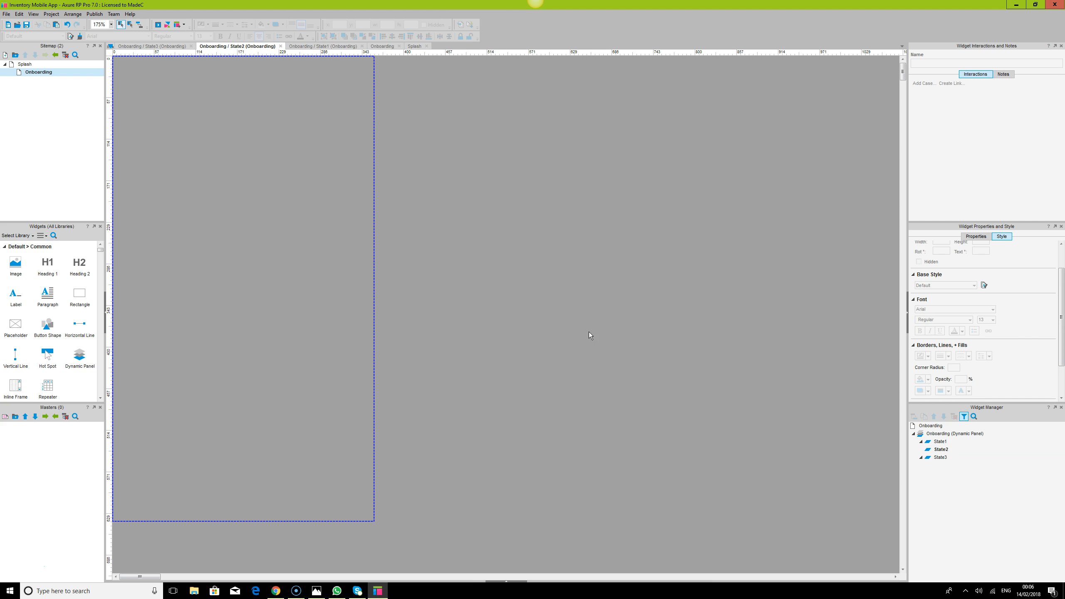
key(ctrl+v)
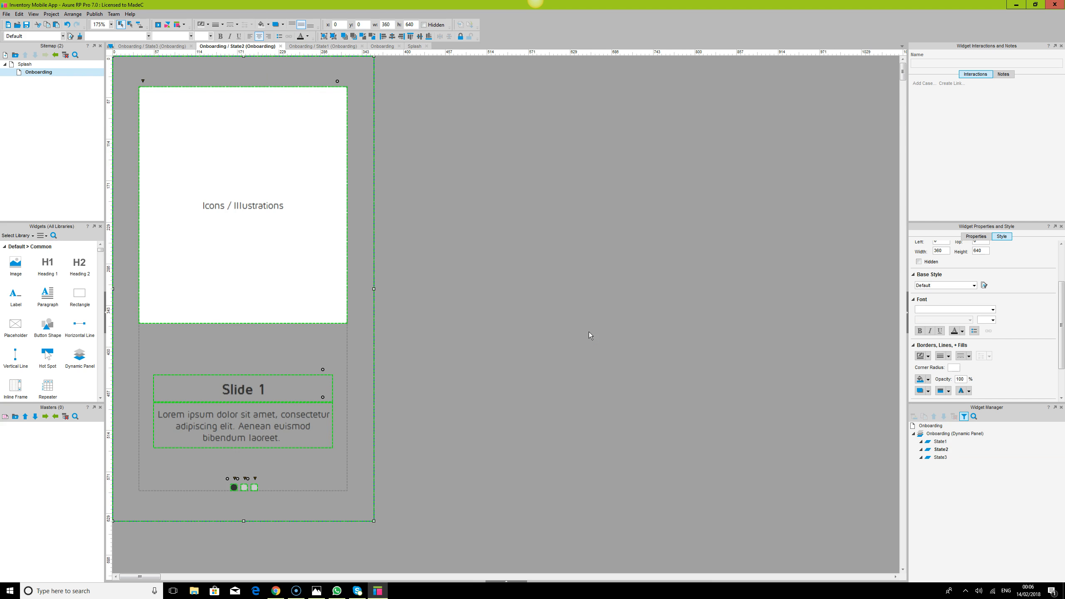
Step: Replace everything in State3 with the copied State1 content
double_click(940, 458)
key(ctrl+a)
key(Delete)
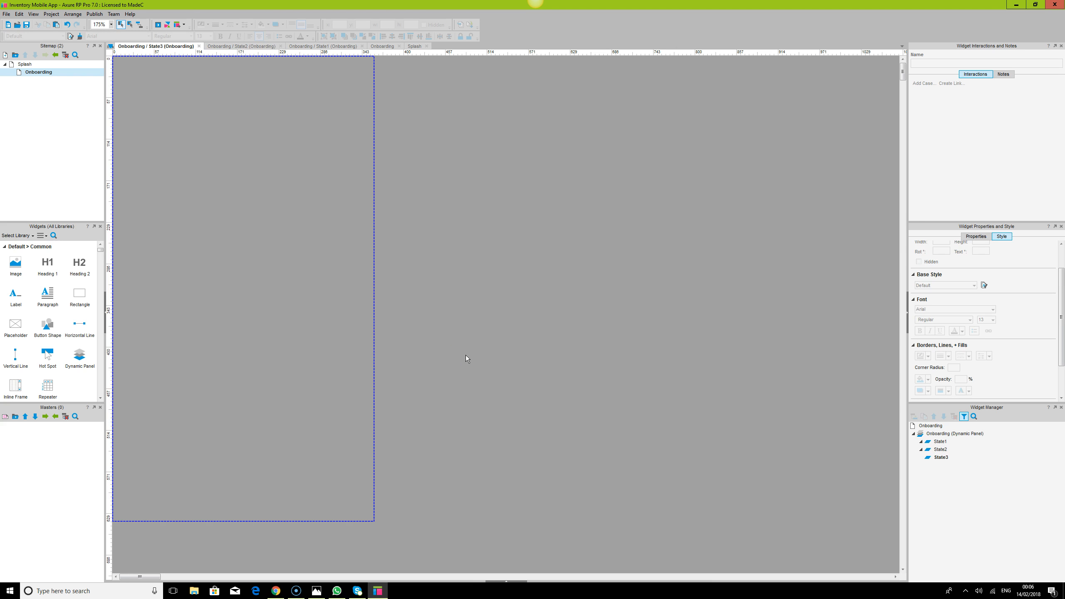
key(ctrl+v)
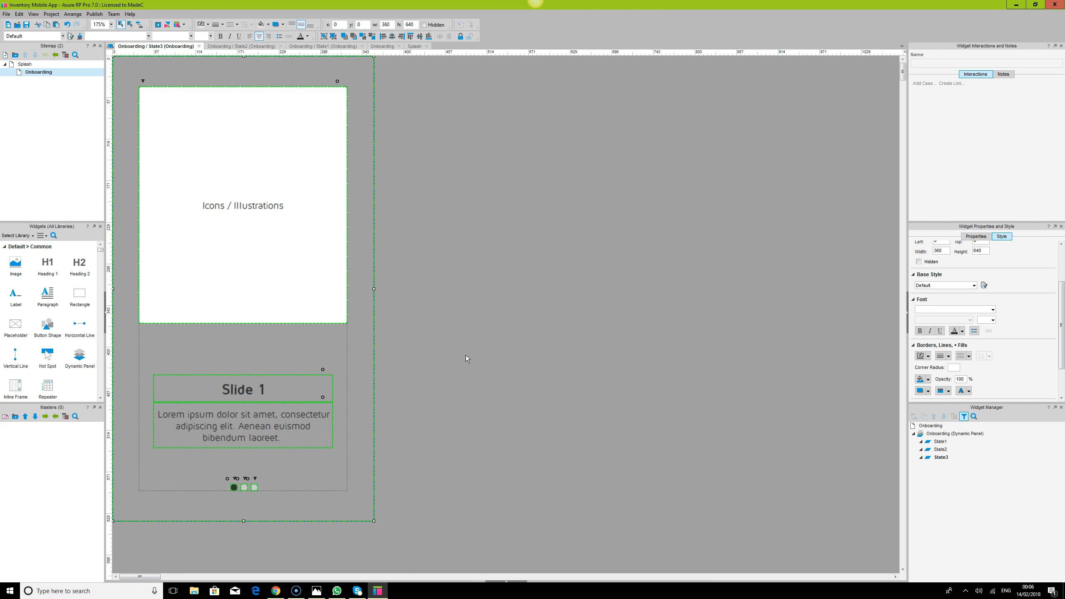
Step: Change the heading in State3 to "Slide 3"
double_click(273, 390)
key(BackSpace)
text(3)
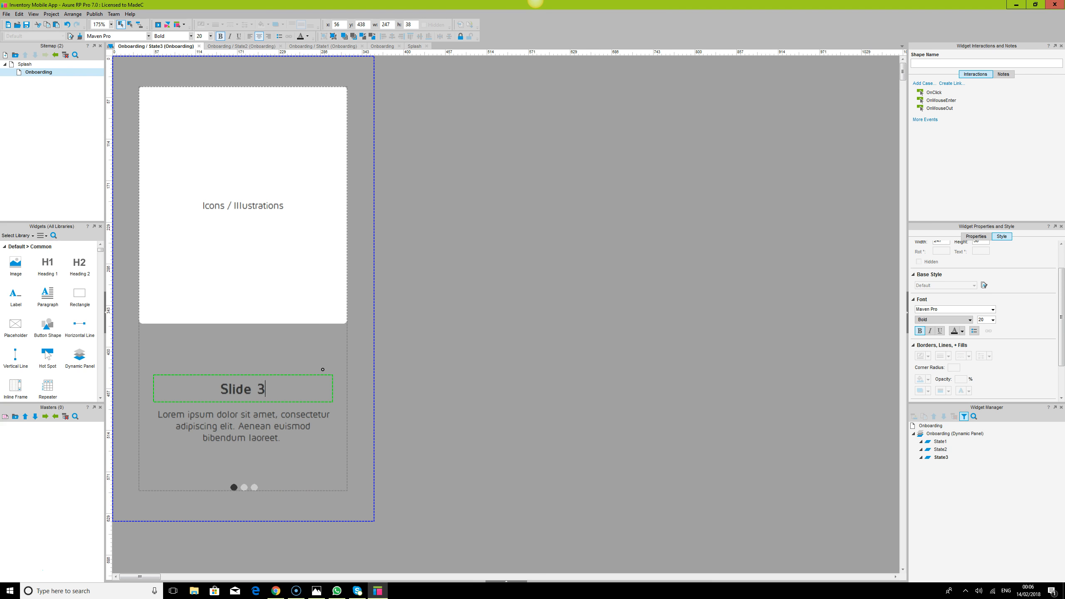
Step: In State3 of the onboarding panel, recolour the first pagination dot light grey and the third dot dark grey
click(255, 487)
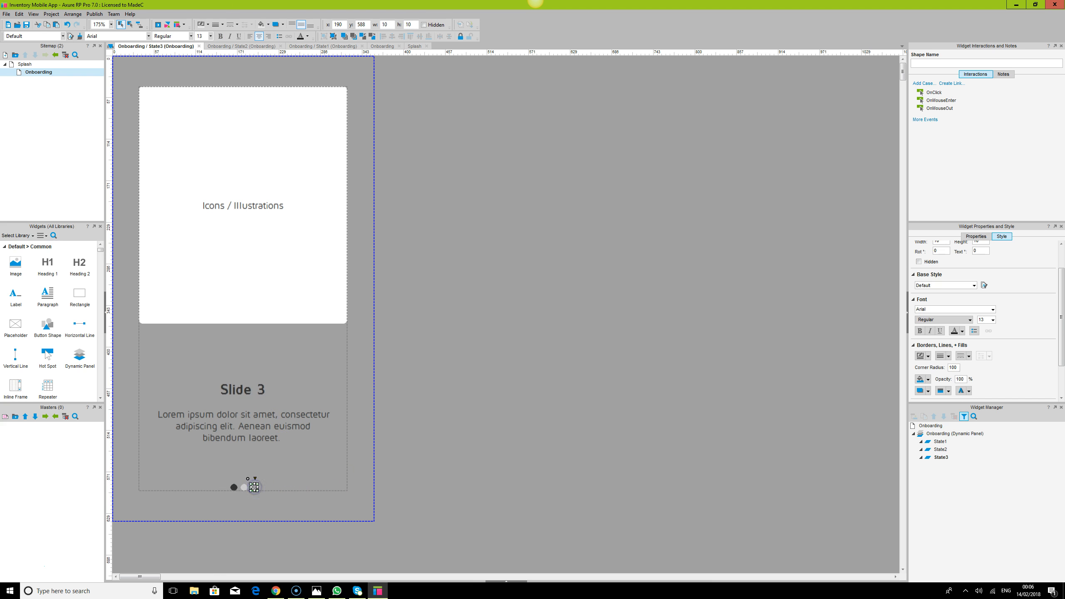
click(234, 488)
click(268, 25)
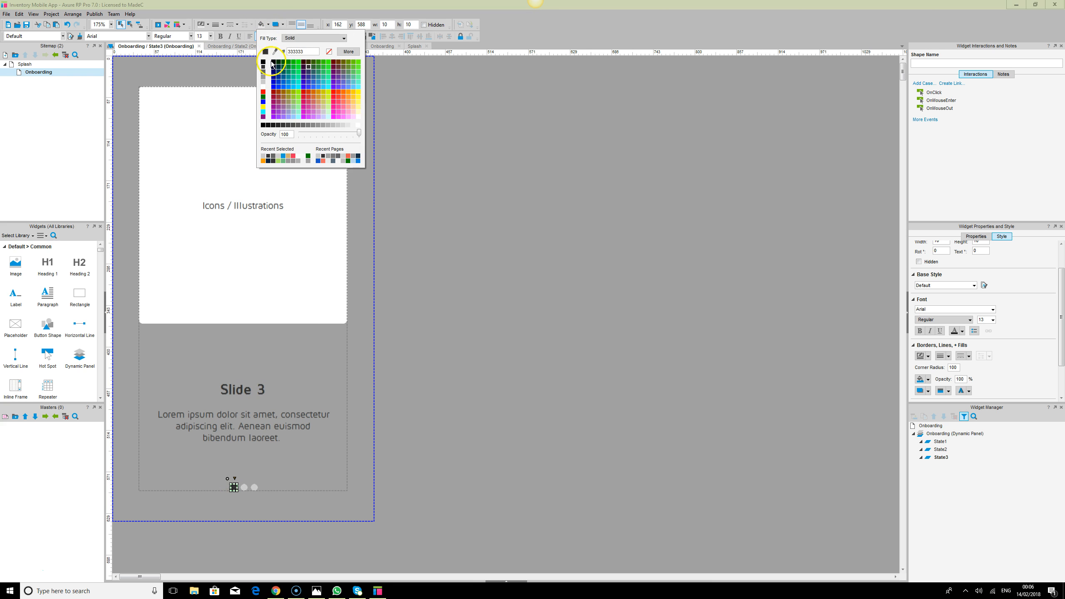
click(263, 157)
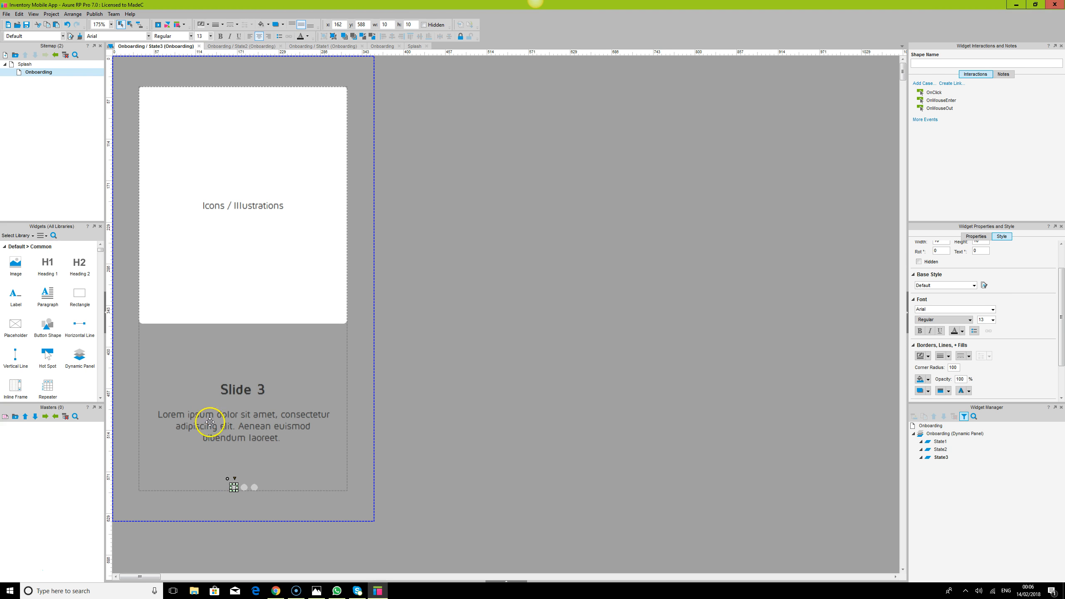
click(254, 488)
click(269, 24)
click(268, 156)
Step: In State2 of the onboarding panel, recolour the first pagination dot light grey and the second dot dark grey
double_click(931, 450)
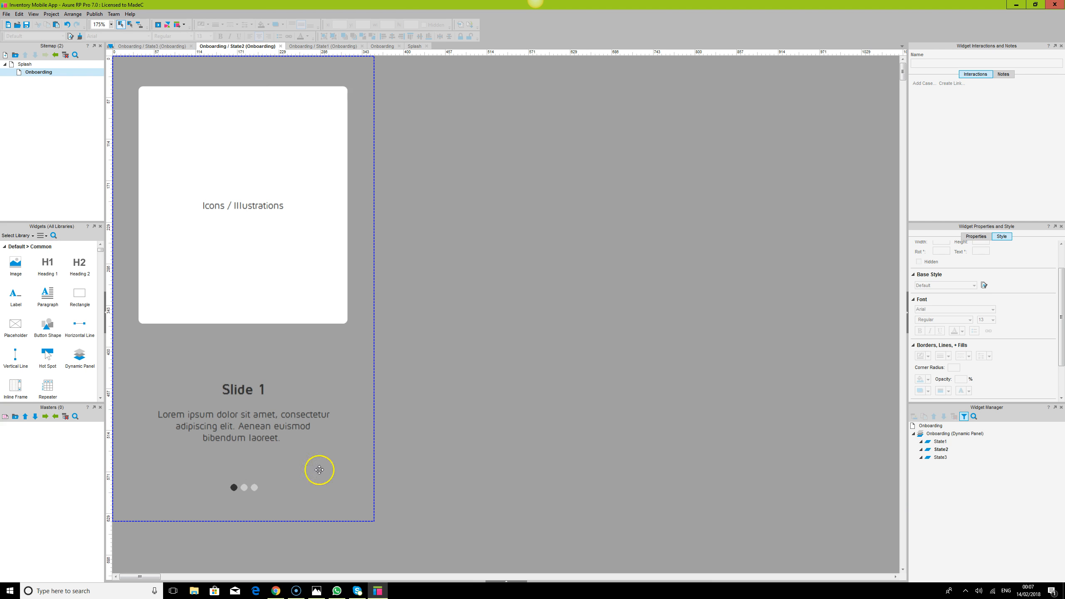
click(233, 487)
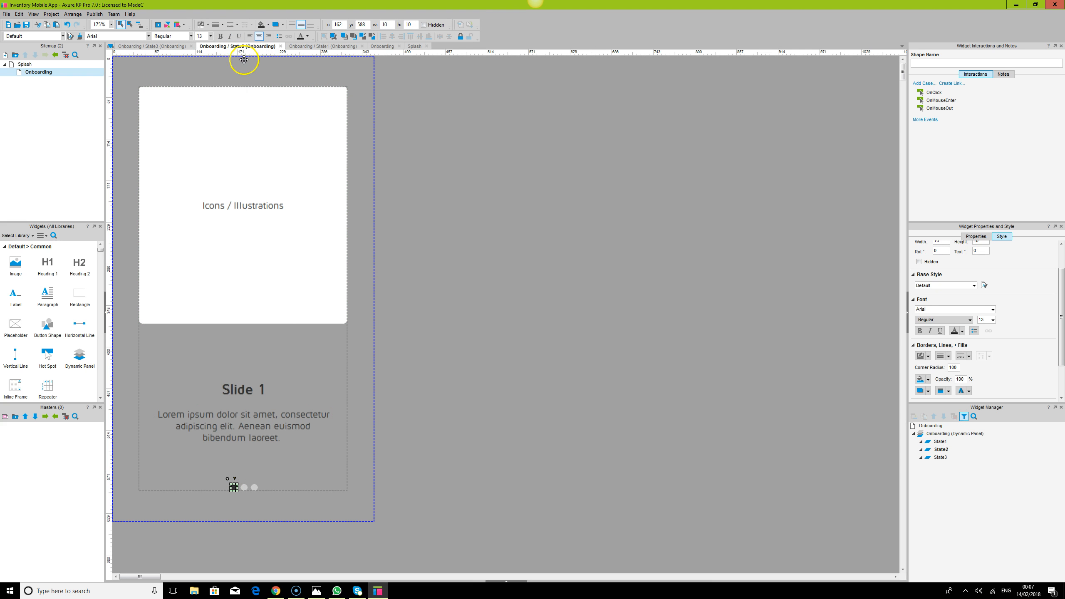
click(268, 24)
click(267, 157)
drag(233, 487, 244, 488)
click(268, 24)
click(263, 74)
click(603, 241)
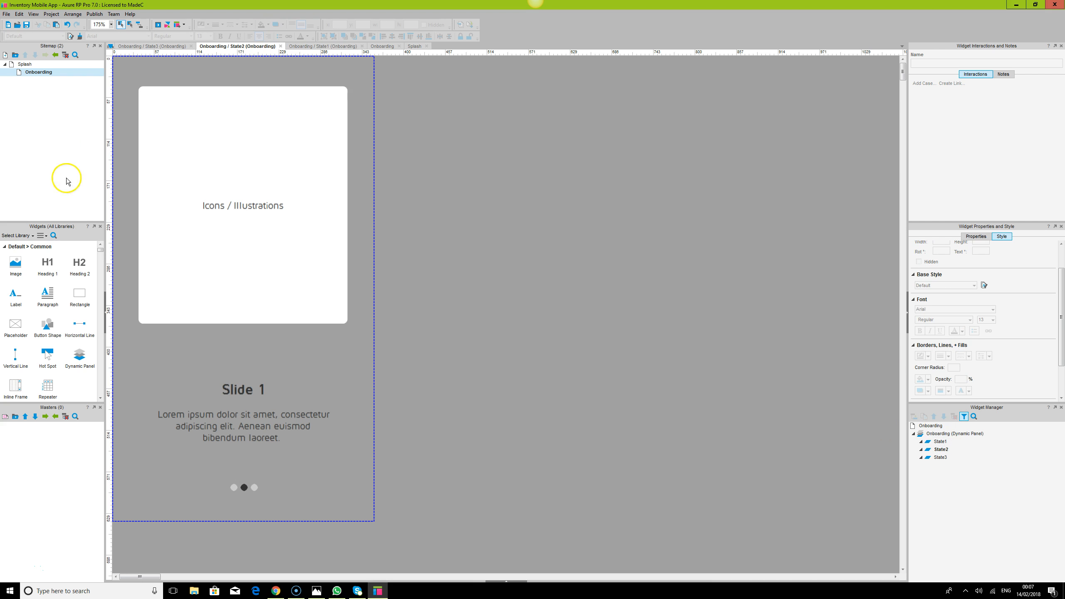
Step: On the Onboarding page, shift the dynamic panel aside and extend the dark background rectangle to a height of 410
double_click(43, 79)
click(620, 286)
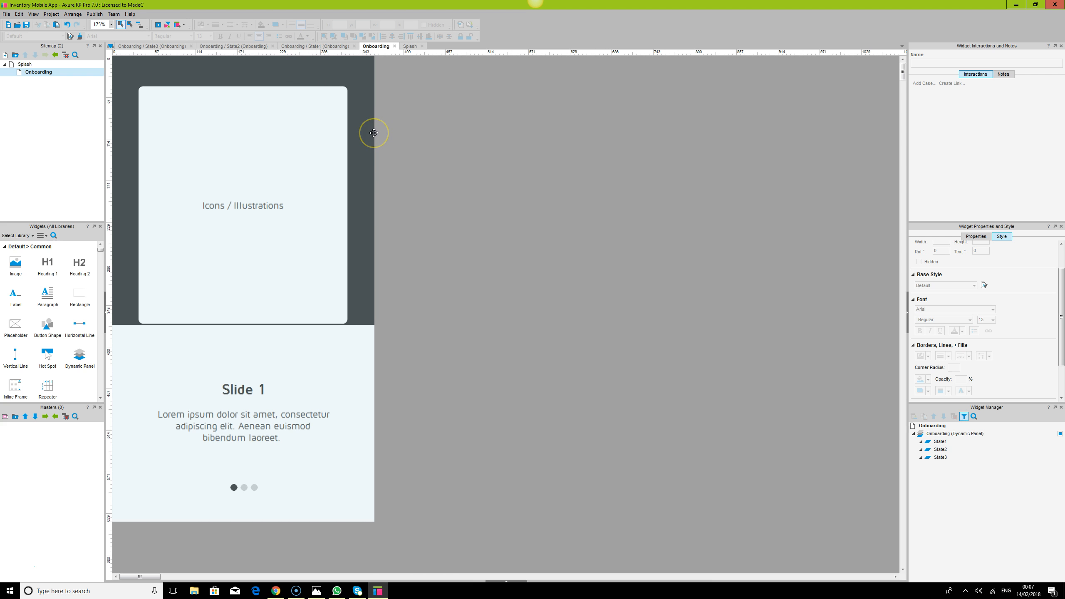
click(344, 159)
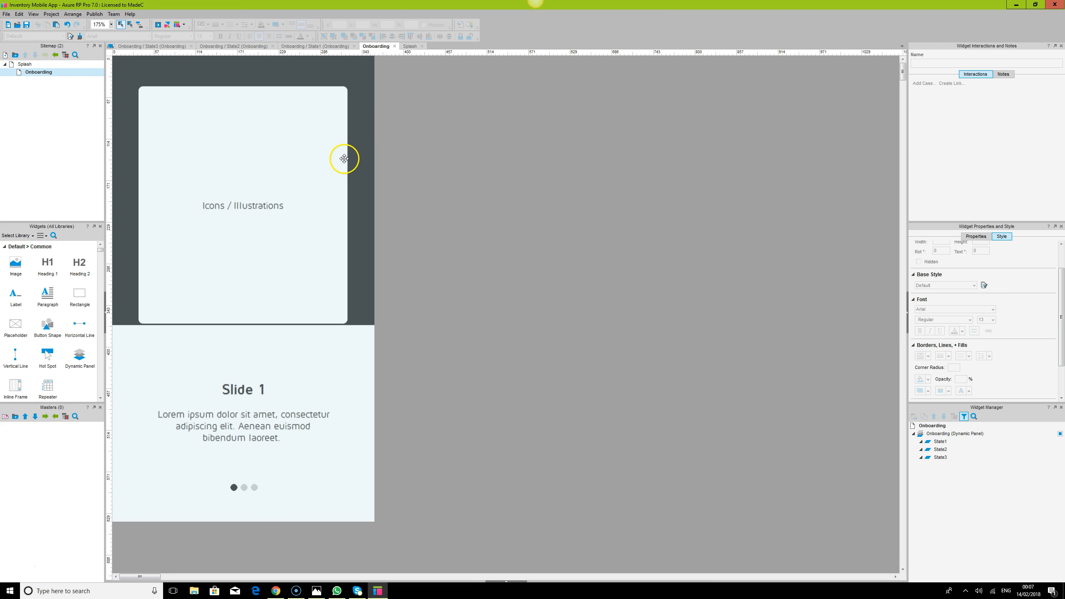
click(364, 147)
click(285, 153)
click(237, 143)
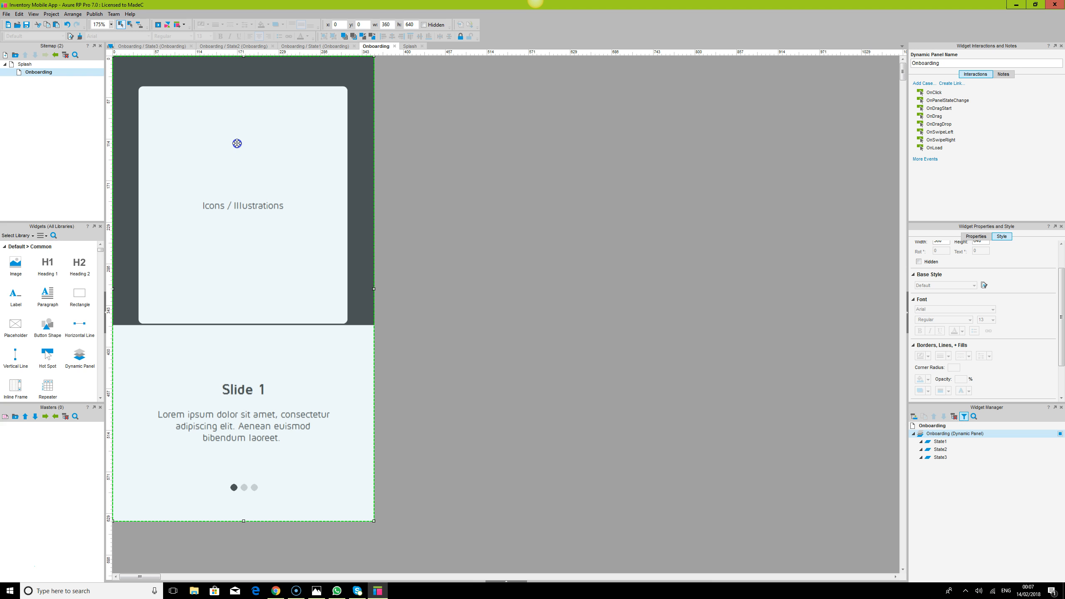
drag(237, 143, 317, 145)
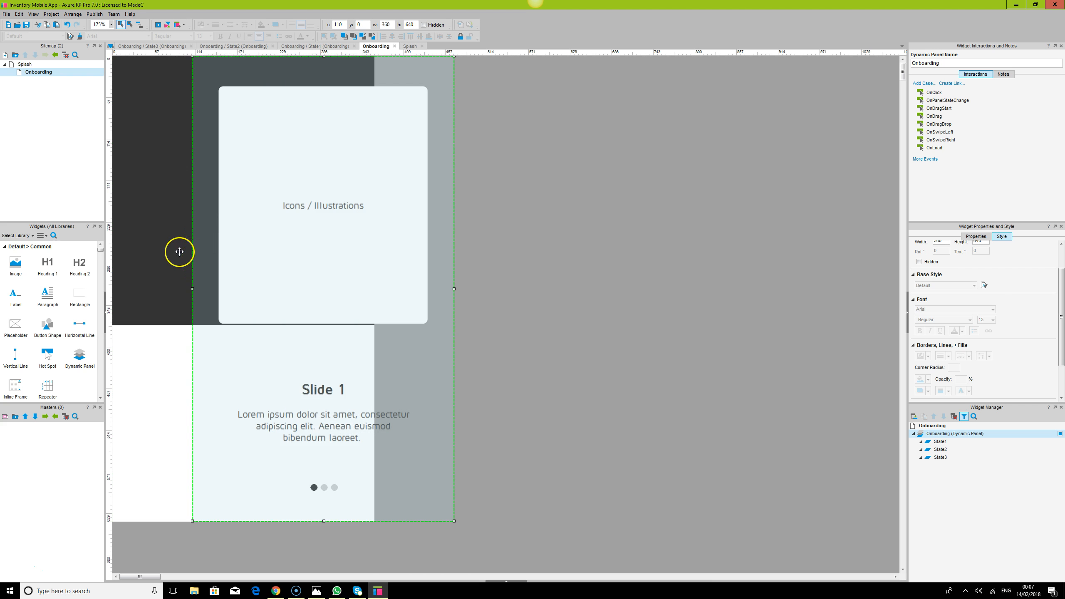
click(155, 247)
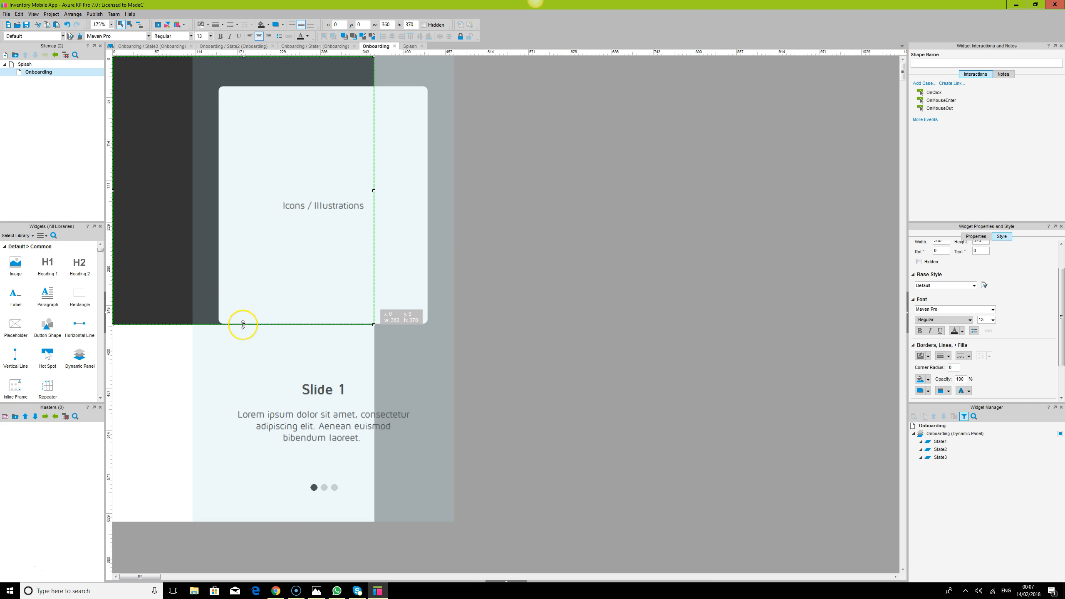
drag(243, 325, 245, 352)
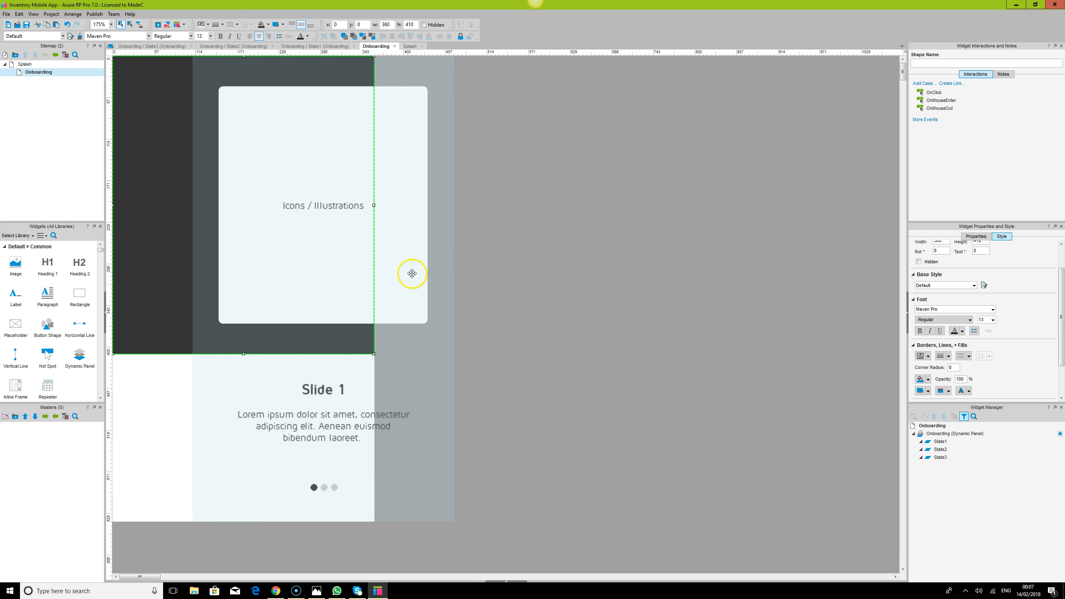
Step: Set the Onboarding dynamic panel's x position to 0
click(407, 184)
click(346, 26)
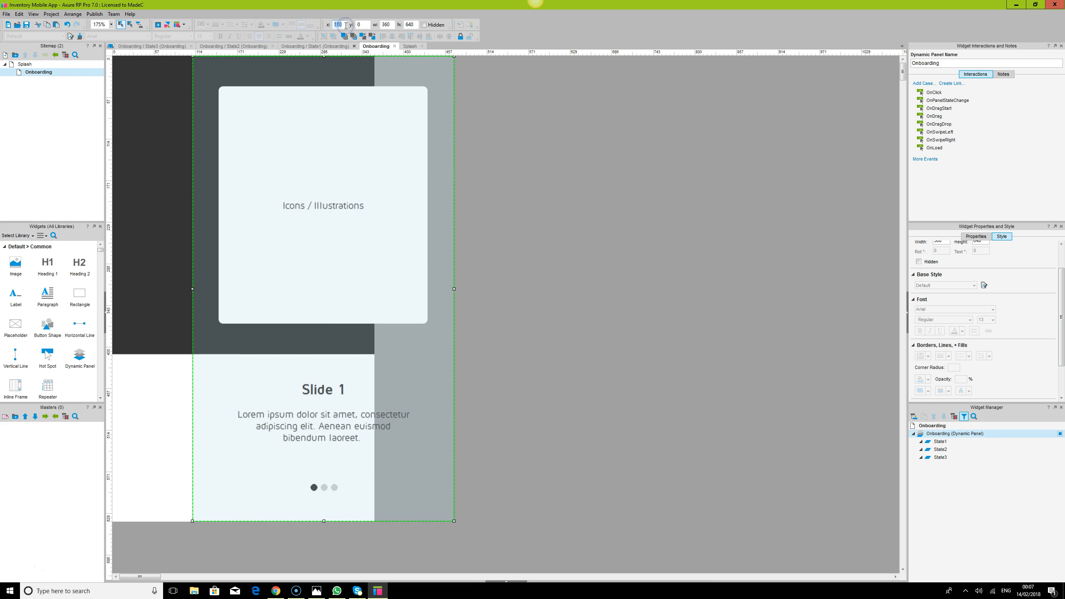
text(0)
key(Return)
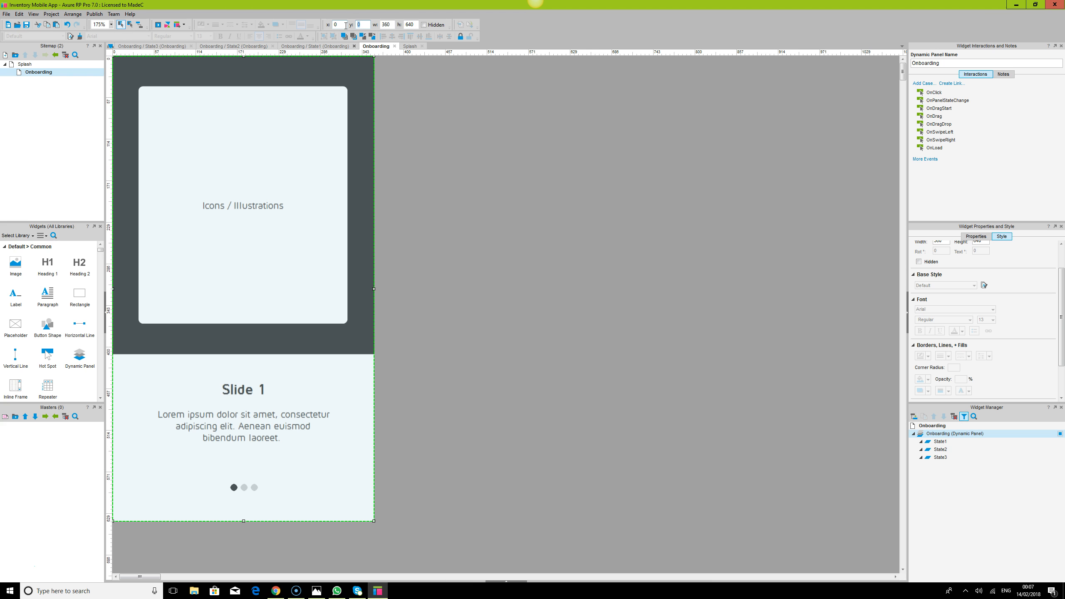
click(546, 400)
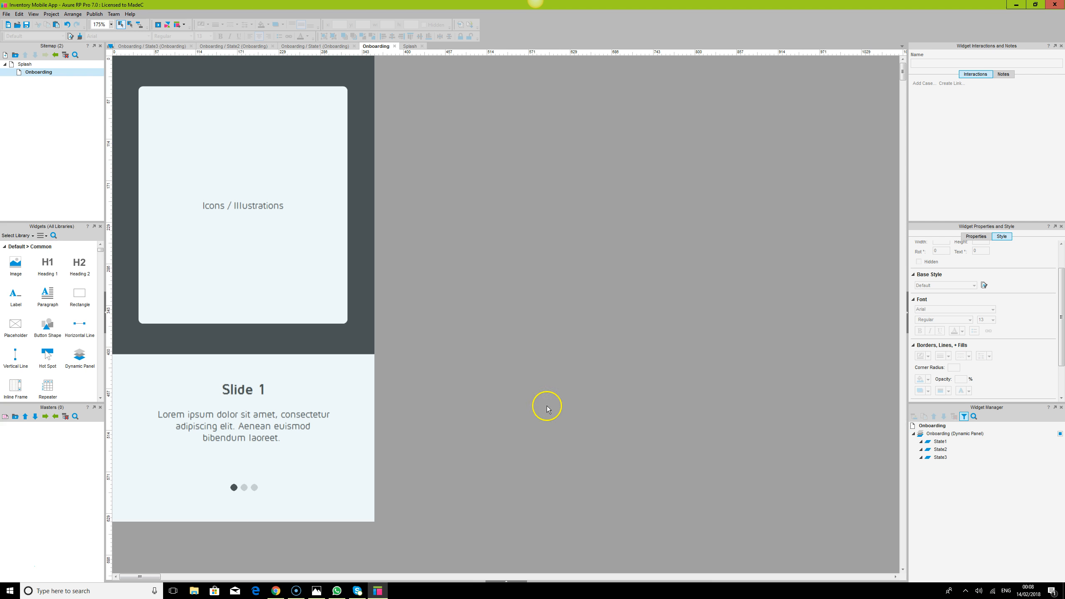
Step: Review State1, State2 and State3 of the onboarding panel and return to the Onboarding page
click(938, 442)
double_click(937, 442)
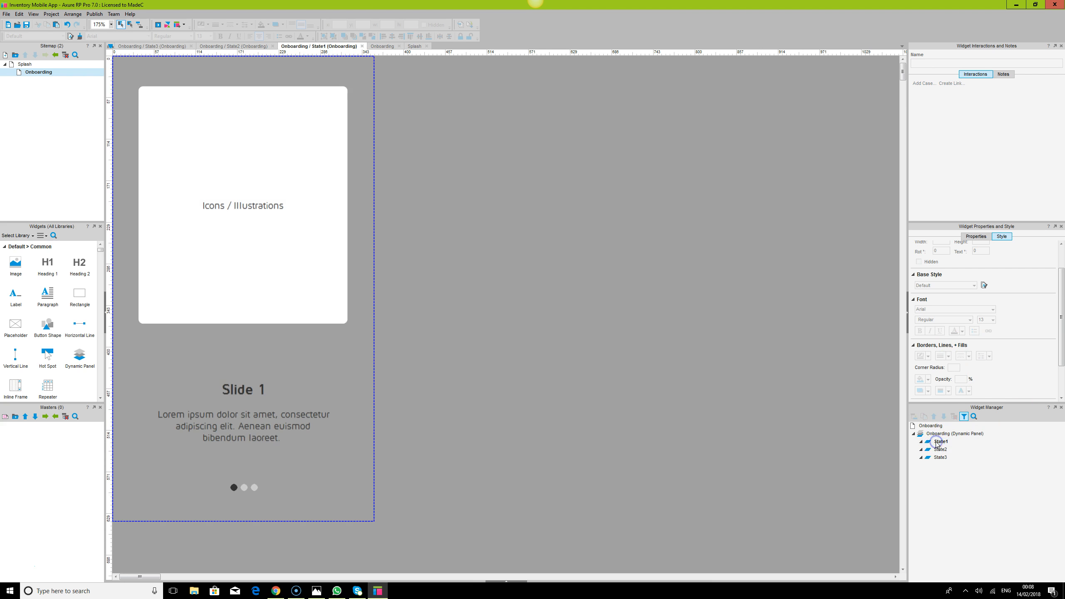
double_click(941, 449)
double_click(941, 457)
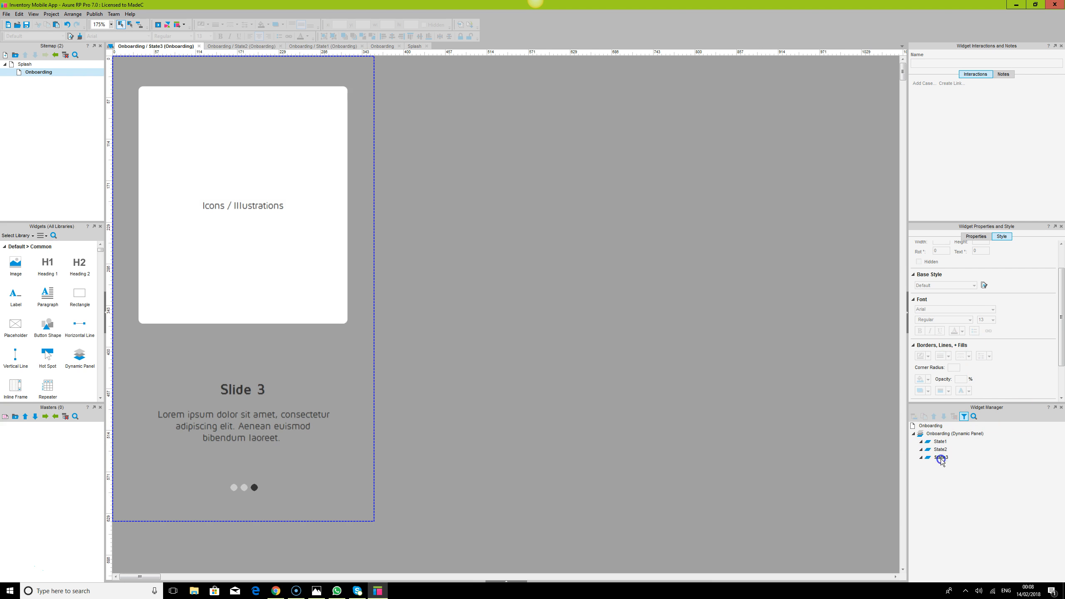
double_click(32, 72)
click(602, 248)
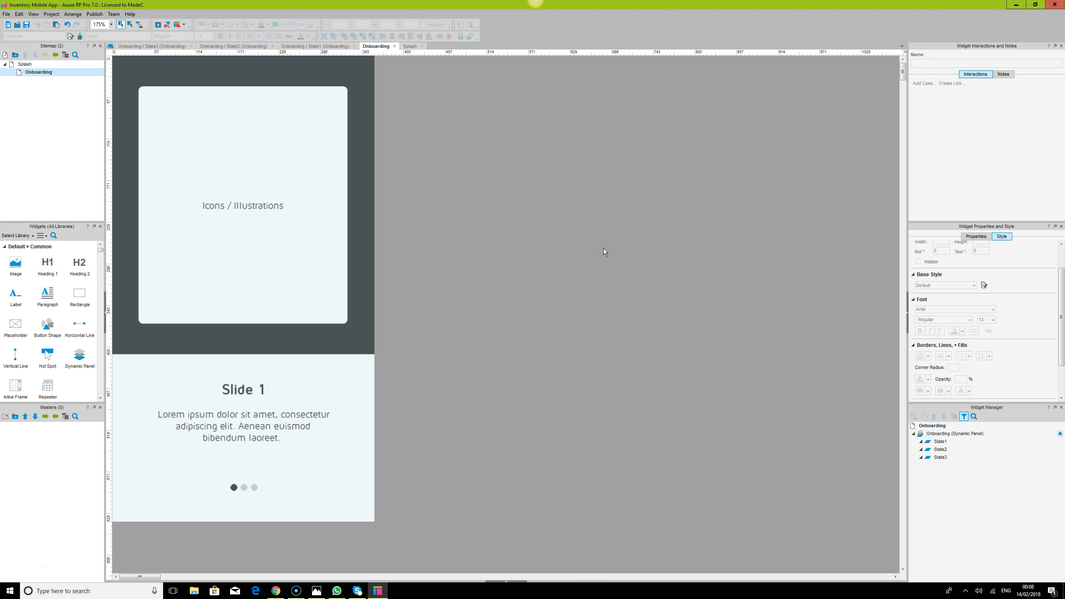
Step: Check the hand-drawn screen sketches in the Photos window and return to the Axure prototype
click(260, 295)
click(287, 482)
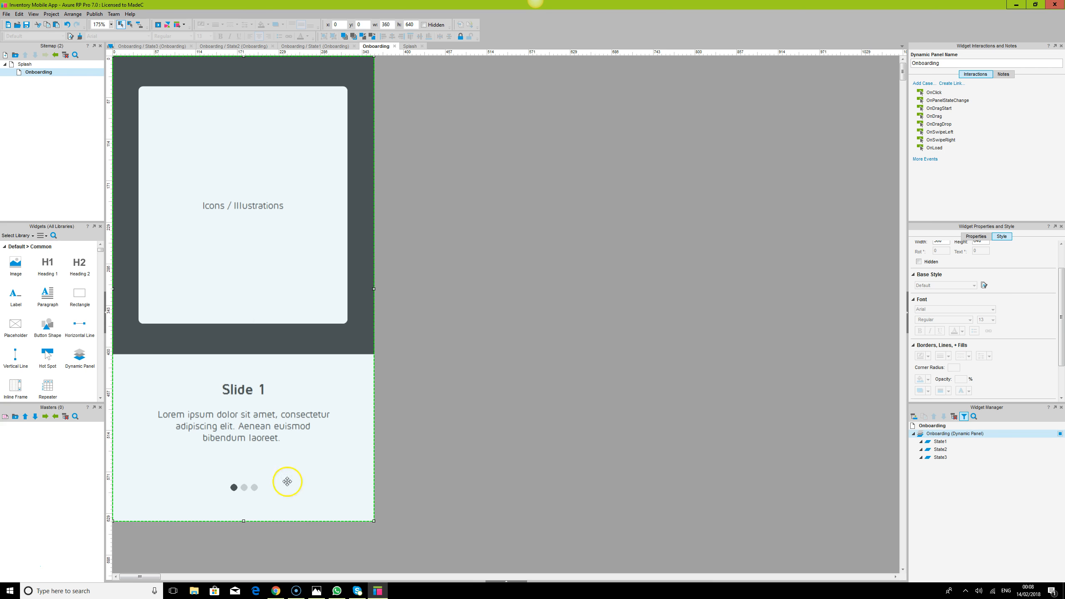
click(317, 591)
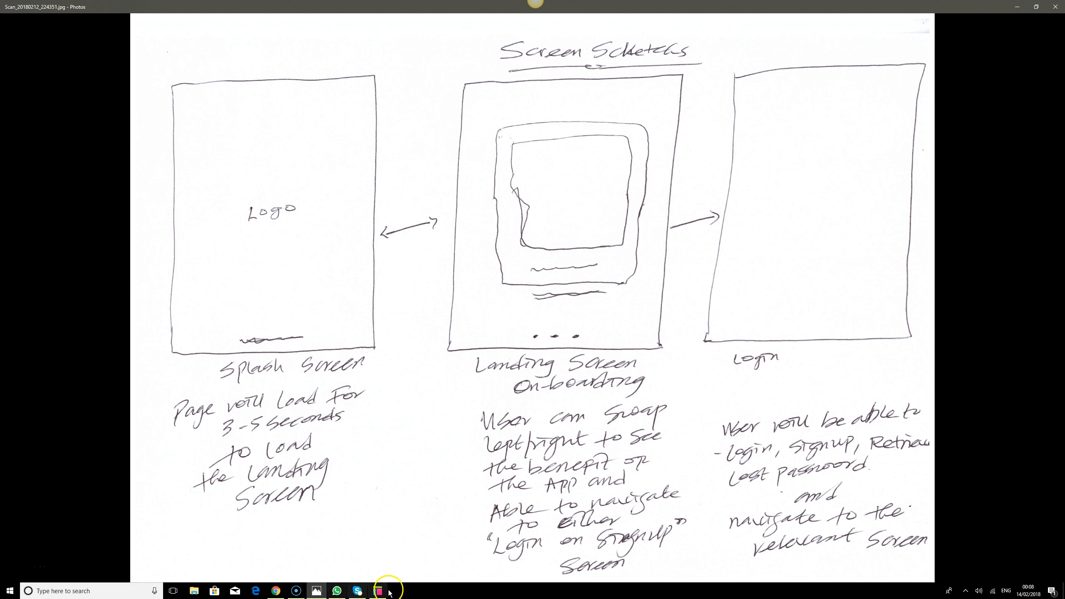
click(376, 595)
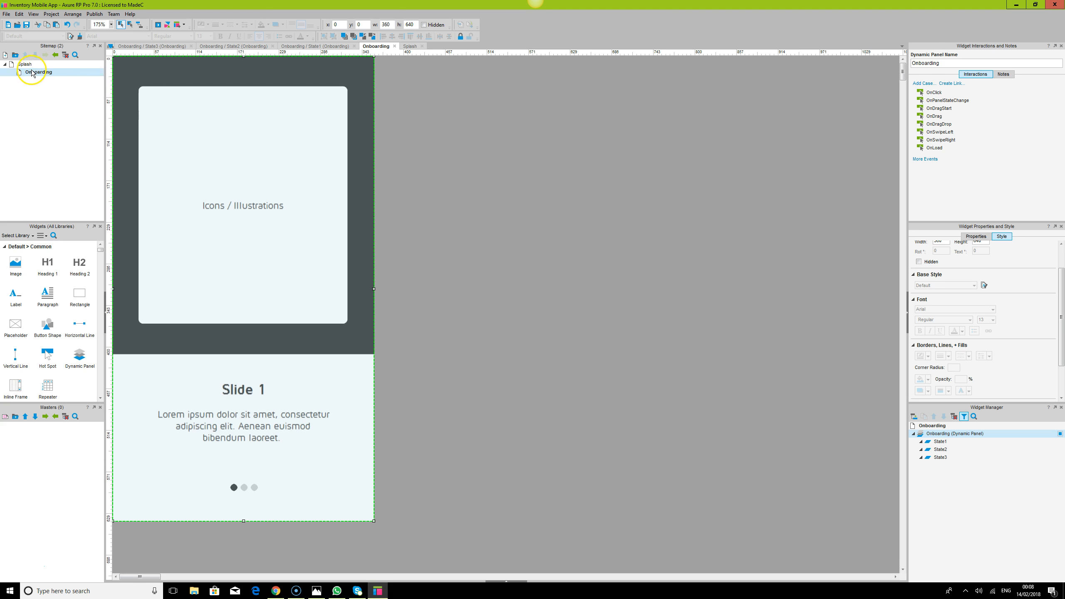
Step: Duplicate the Splash page without its child page and show the copy at 175% zoom
click(27, 84)
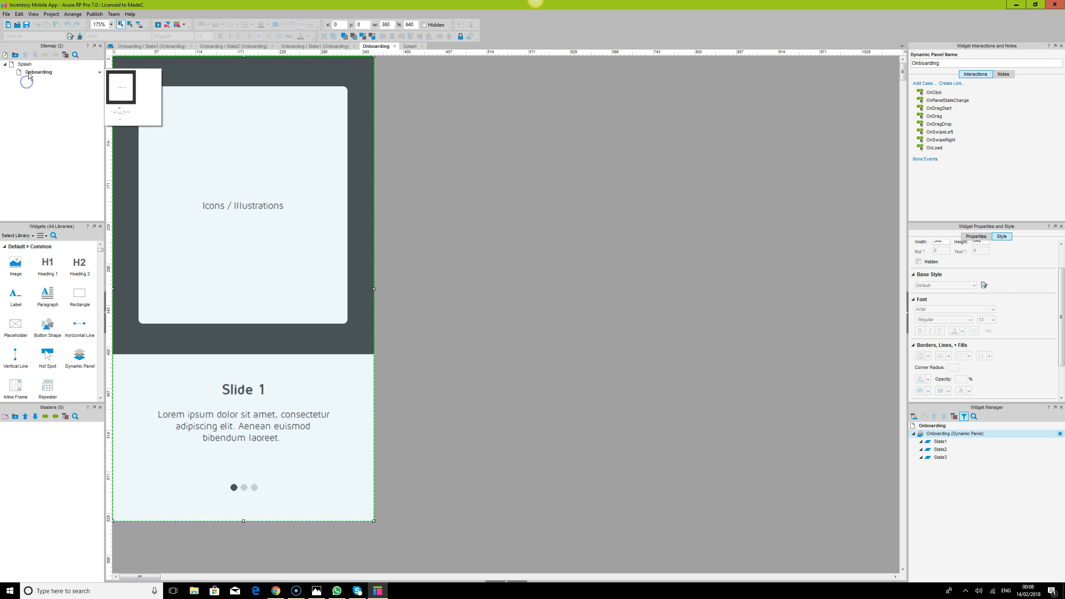
mouse_move(29, 67)
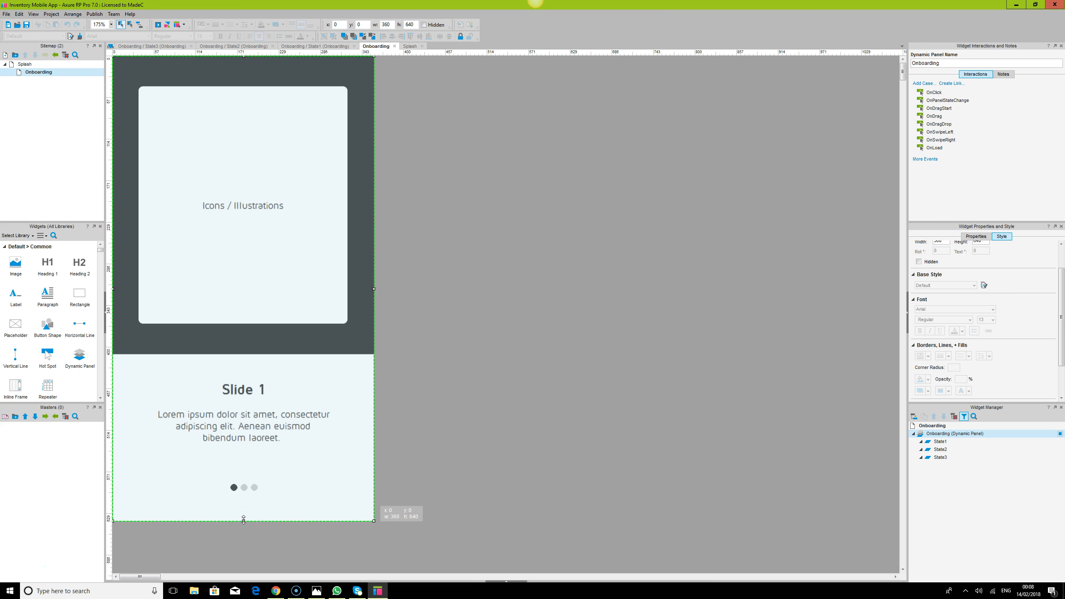
right_click(24, 64)
mouse_move(83, 111)
click(143, 110)
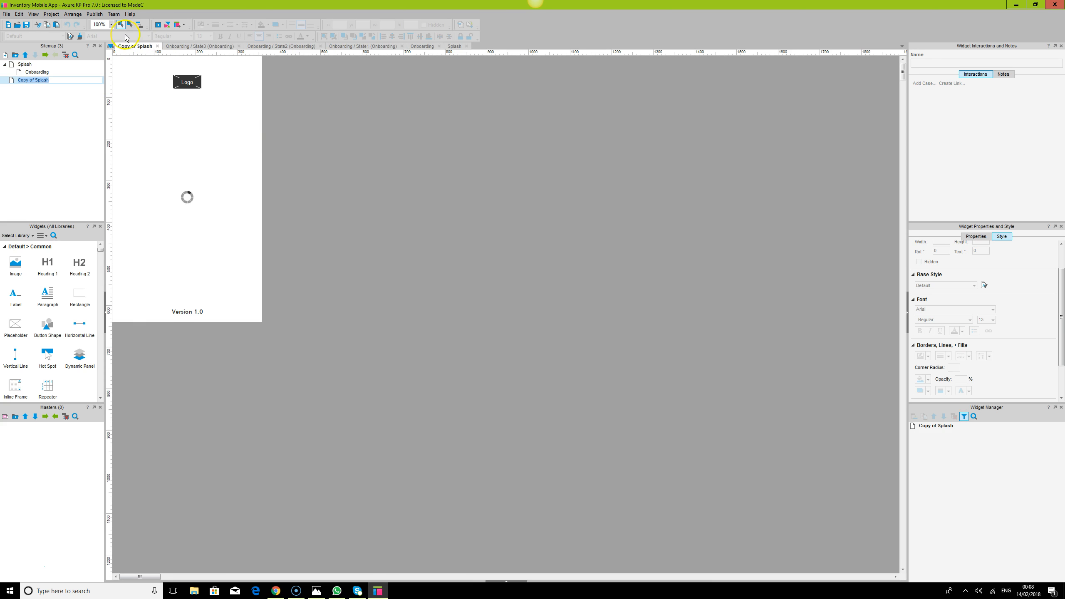
click(111, 24)
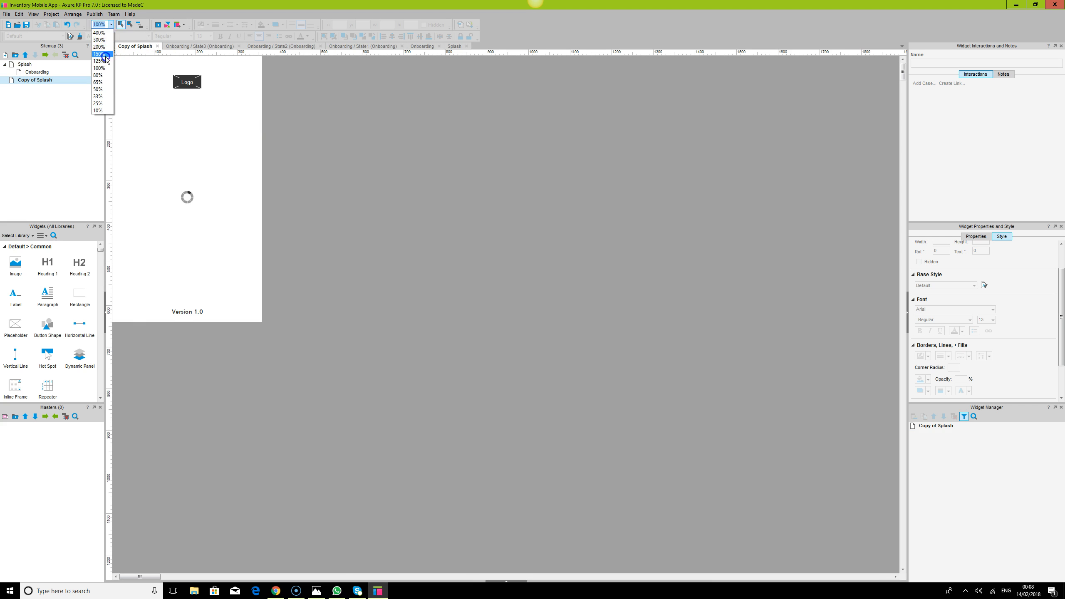
click(101, 47)
text(175)
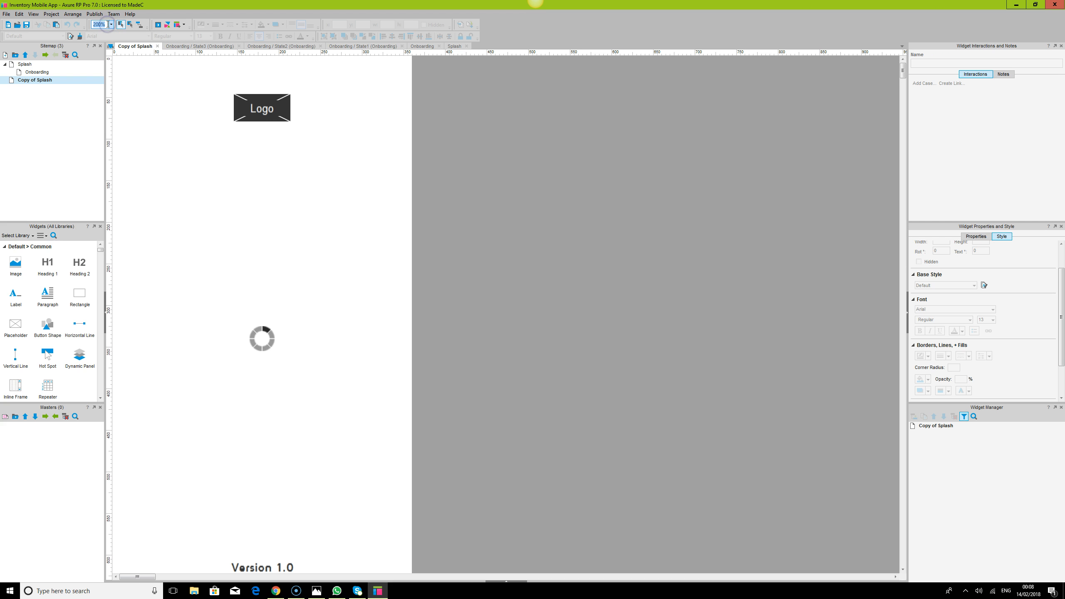
key(Return)
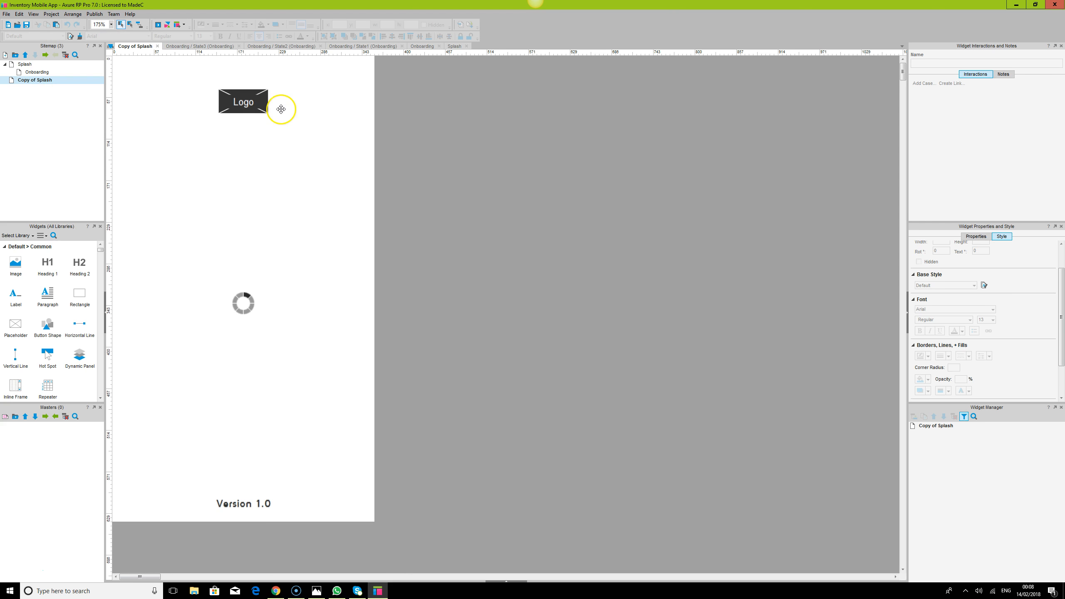
key(ctrl+a)
key(Delete)
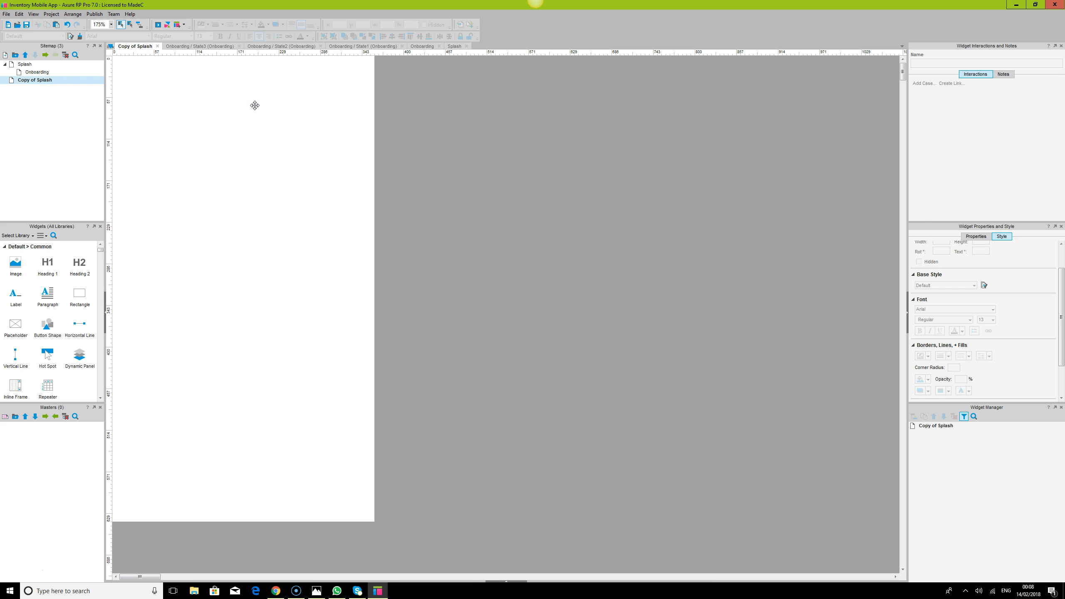
key(ctrl+z)
Step: Delete the logo placeholder and the loading icon from the copied Splash page
click(251, 111)
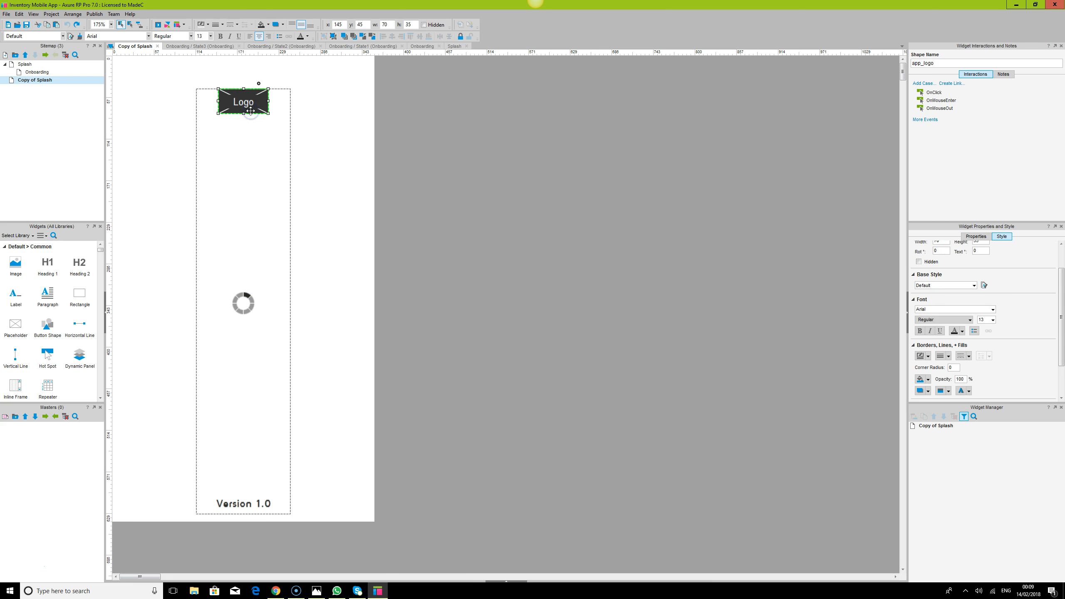
key(Delete)
click(242, 298)
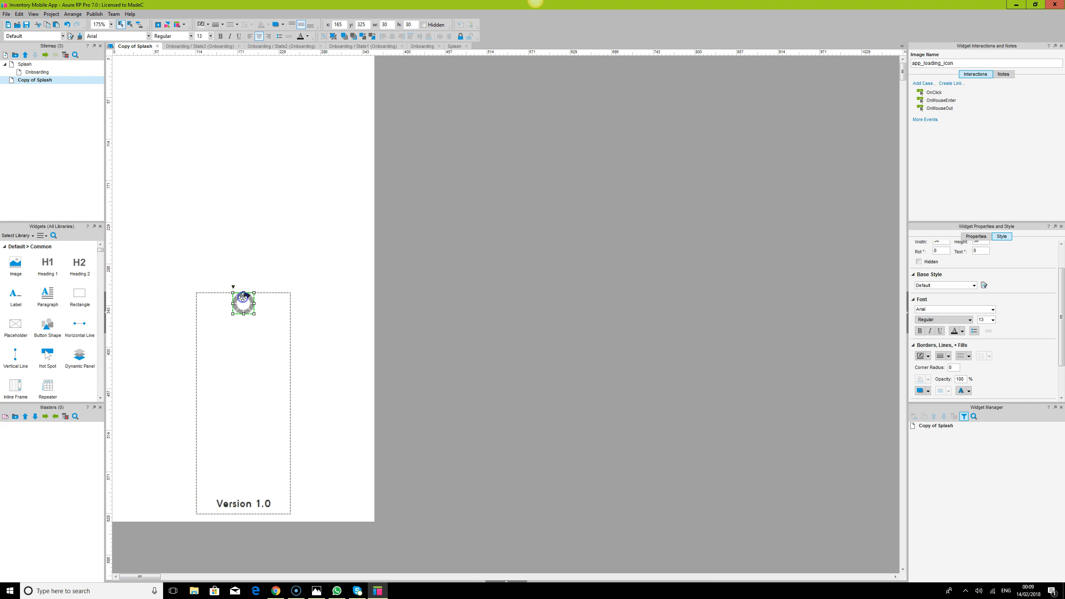
key(Delete)
Step: Replace the version text on the copied Splash page with "Landing"
double_click(244, 502)
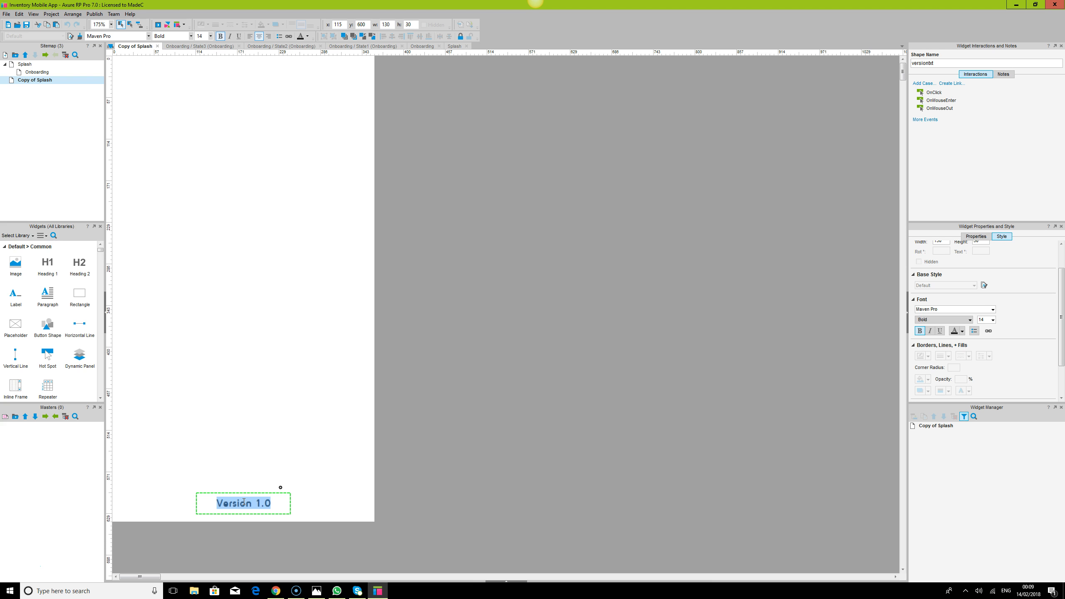
text(Log)
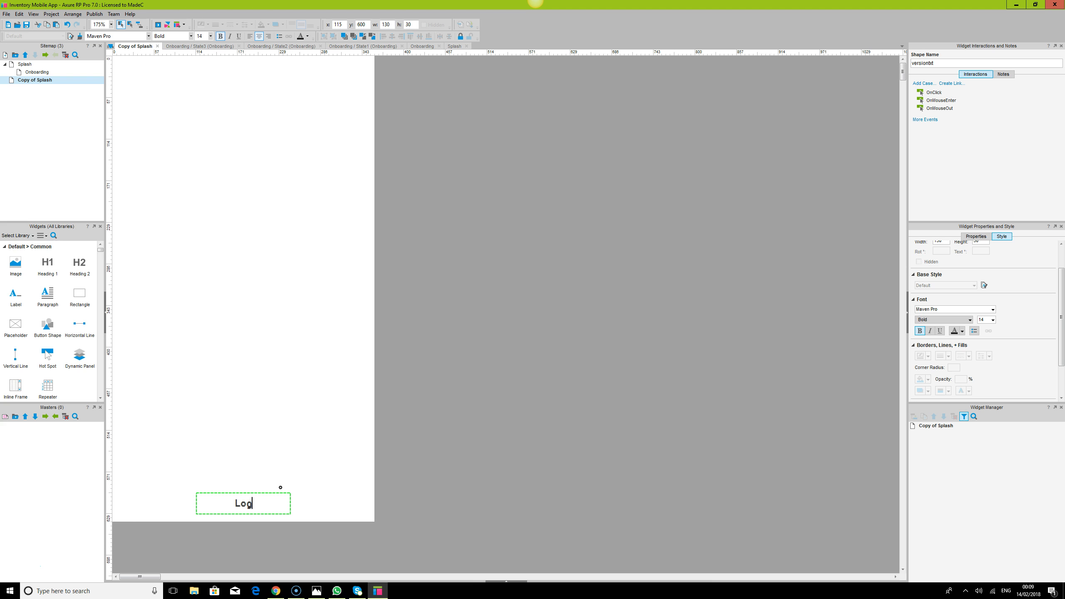
text(in)
key(BackSpace)
key(BackSpace)
key(BackSpace)
key(BackSpace)
text(anding)
key(Escape)
Step: Align the "Landing" text vertically to the middle of the white screen holder
click(248, 485)
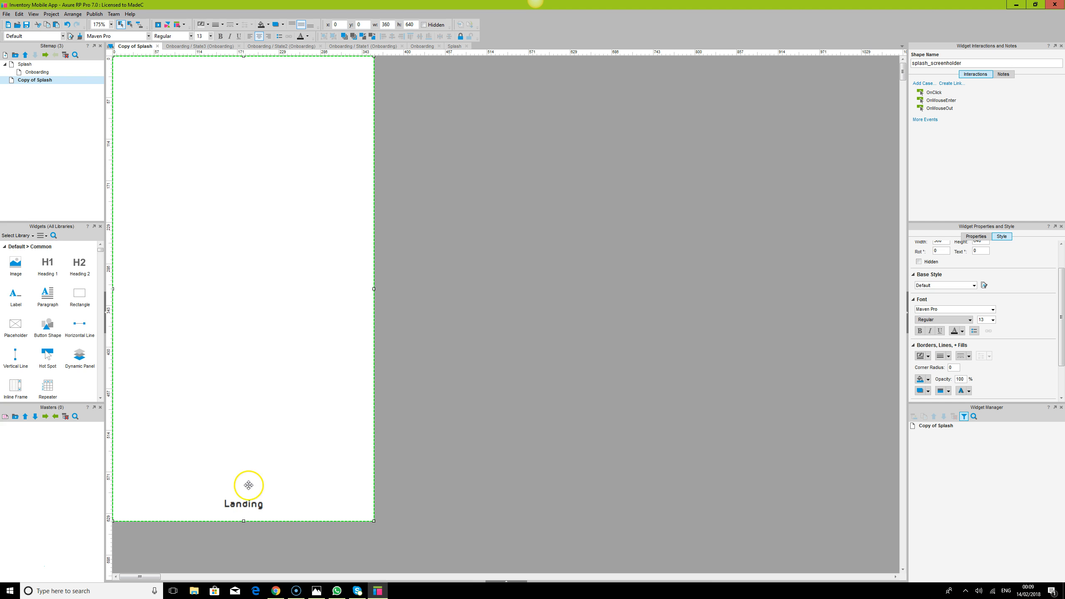
ctrl+click(248, 504)
click(422, 37)
click(589, 275)
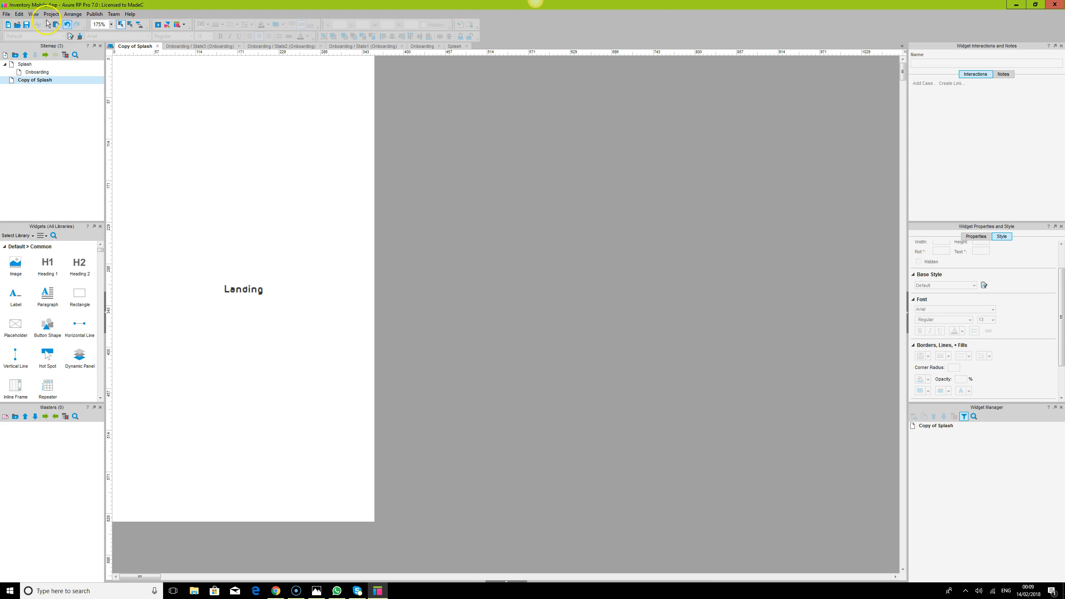
Step: Add a swipe-left case to the dynamic panel on the Onboarding page with a Set Panel State action targeting the Onboarding panel
double_click(37, 72)
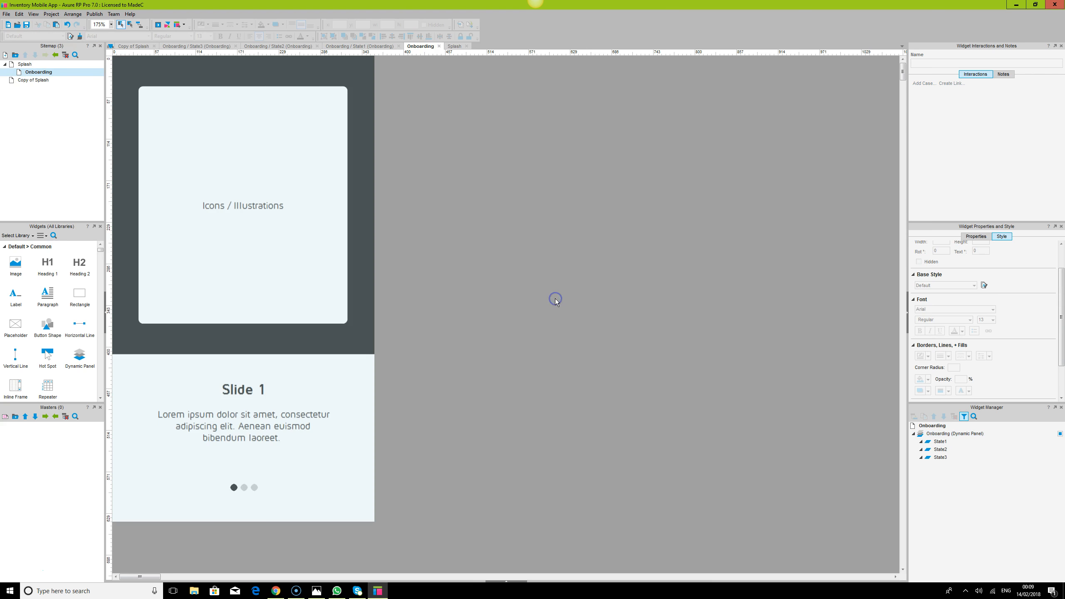
click(314, 229)
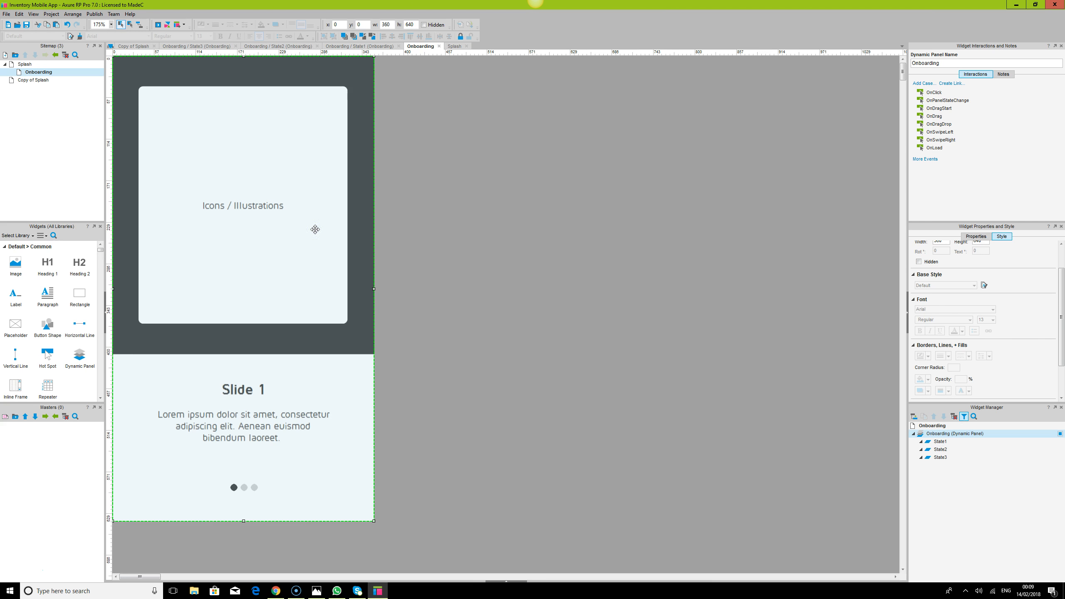
click(953, 133)
click(945, 137)
double_click(947, 133)
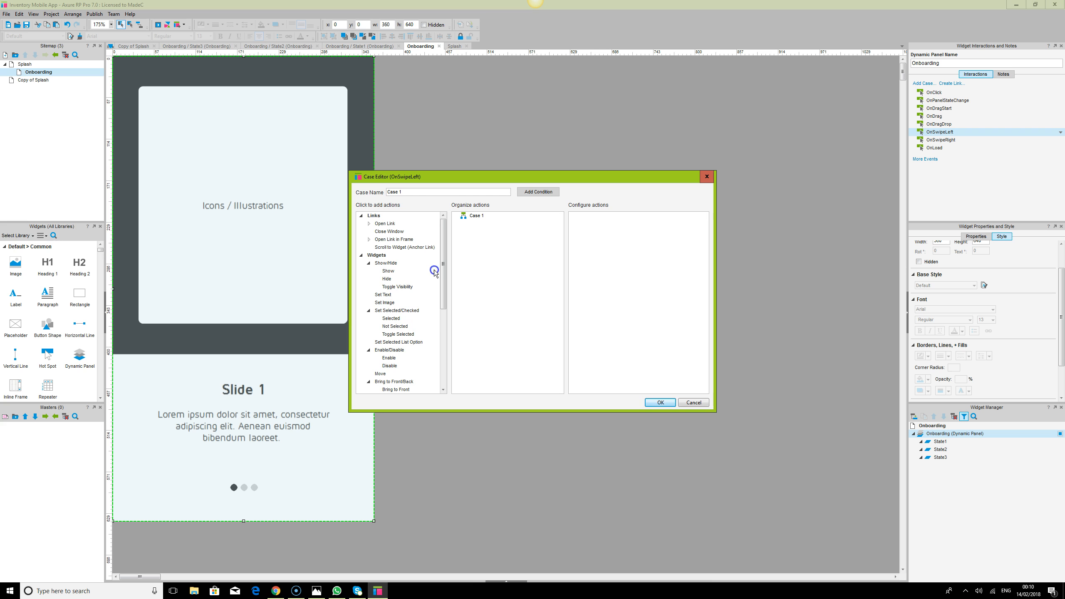
drag(440, 269, 442, 355)
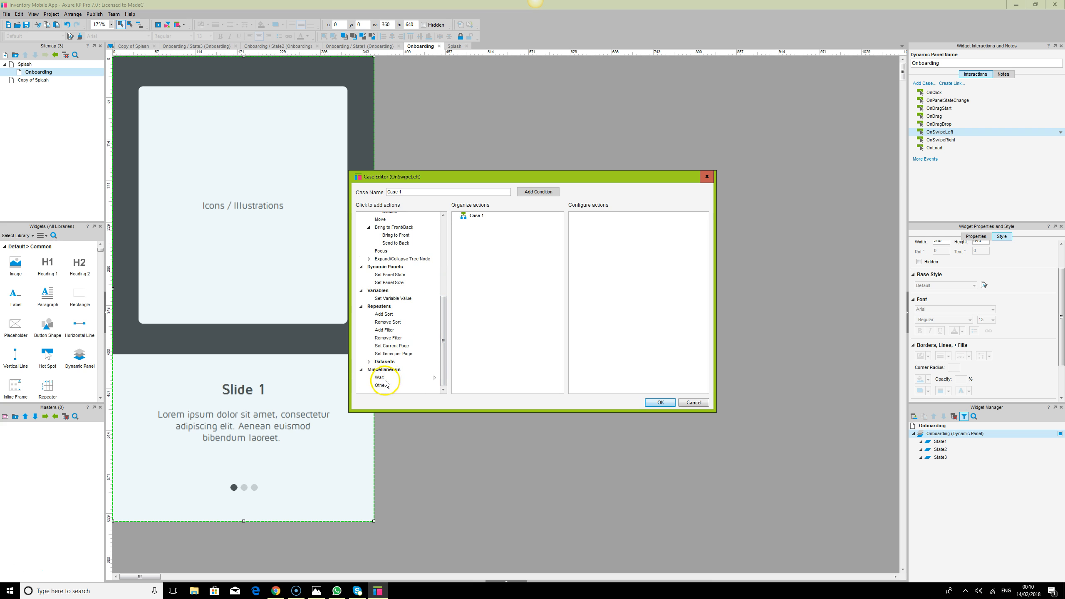
click(389, 274)
click(584, 245)
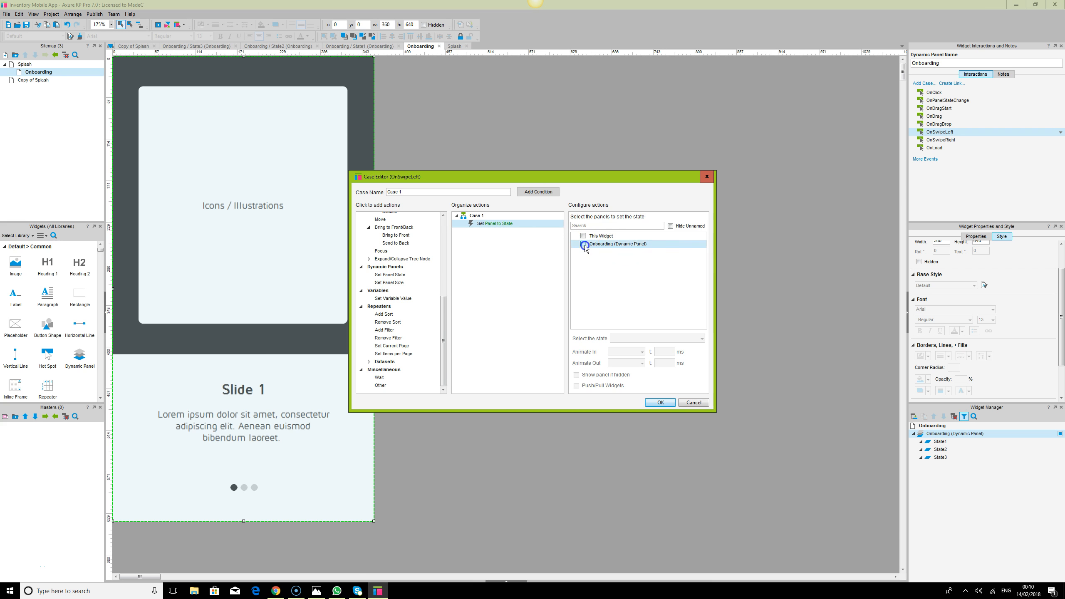
Step: Set the swipe-left action's target state to State2 with a slide left entry animation
click(657, 338)
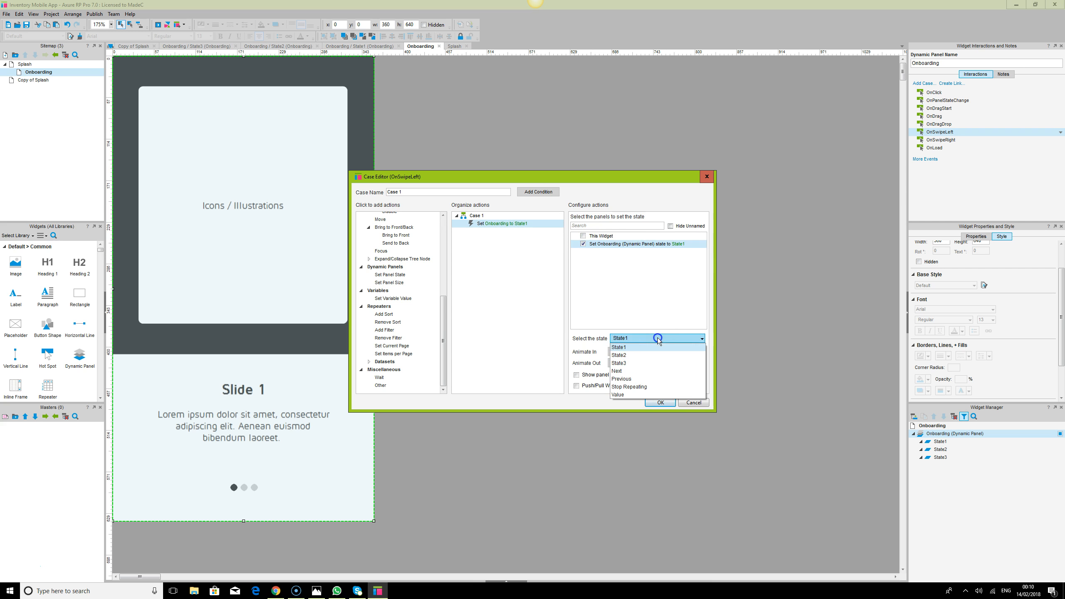
click(636, 355)
click(634, 352)
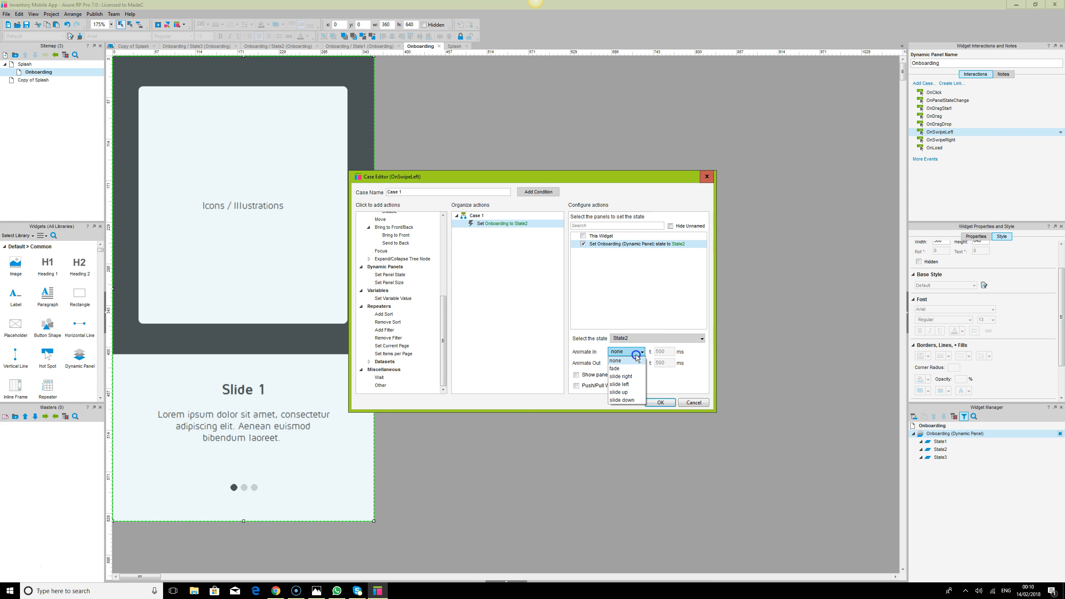
click(636, 385)
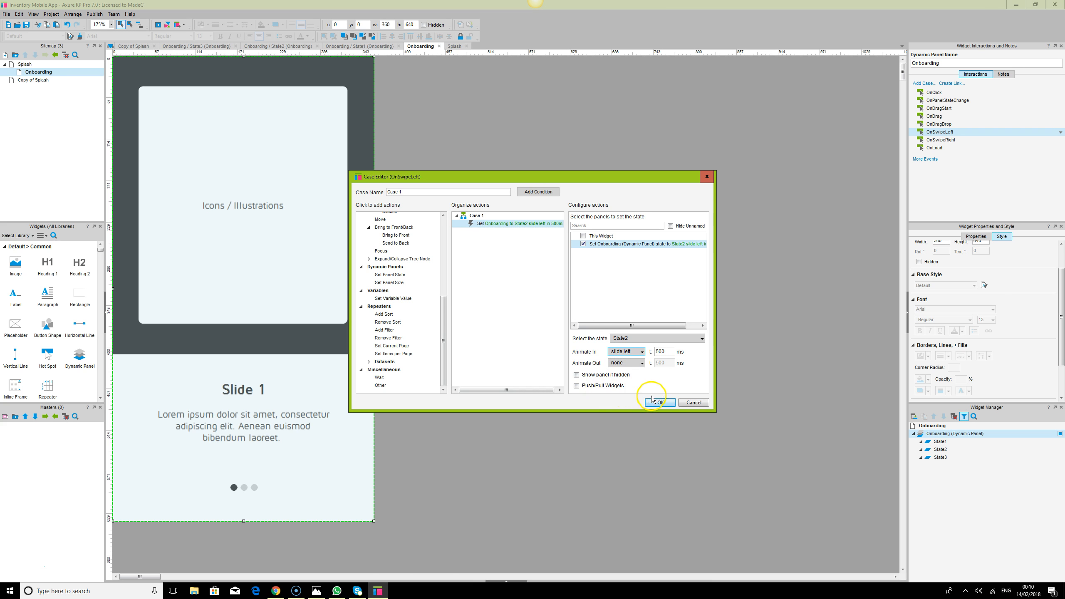
click(663, 404)
Step: Change the swipe-left action's target state to Next with wrapping from last to first, and save the case
click(643, 338)
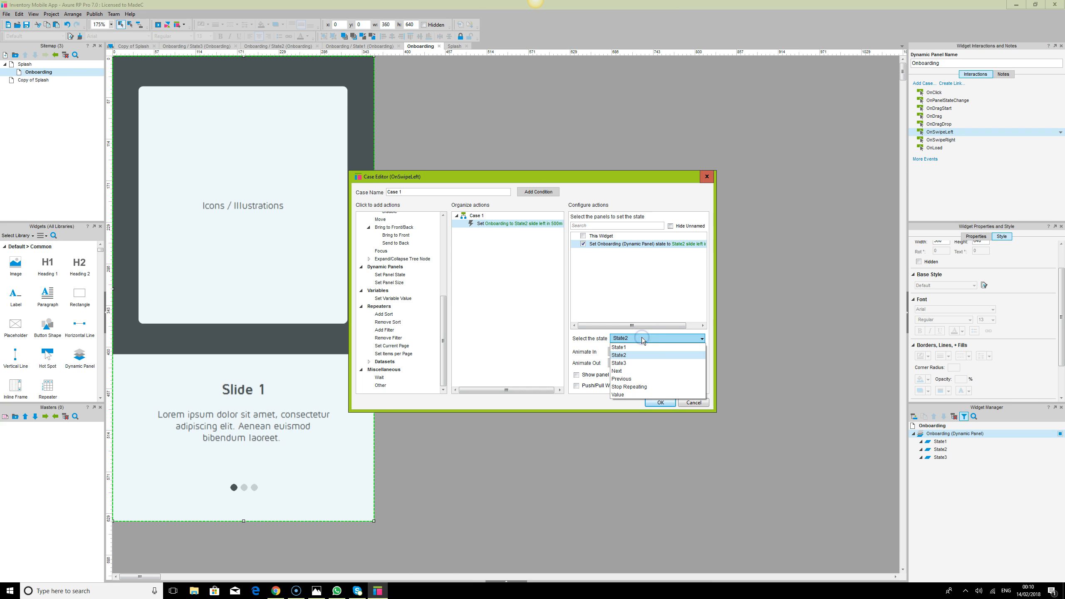
click(635, 371)
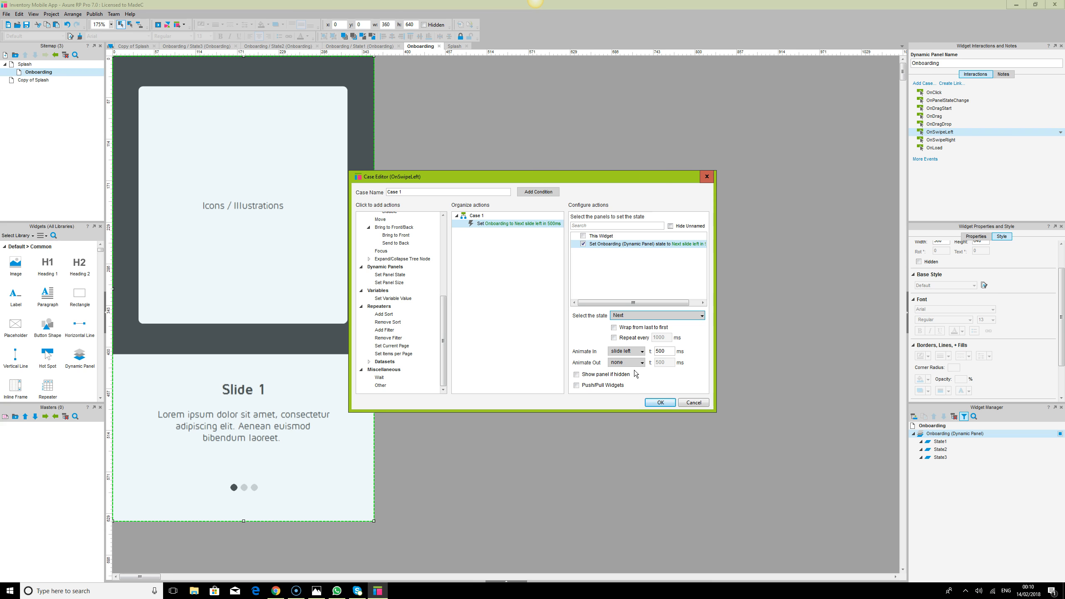
click(615, 338)
click(614, 329)
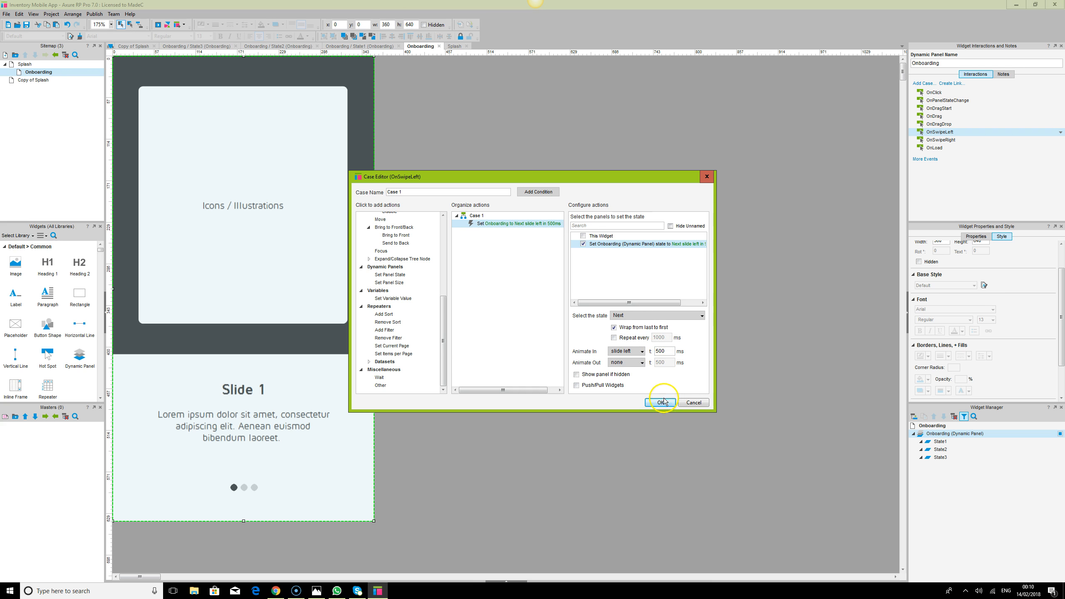
click(659, 352)
click(661, 403)
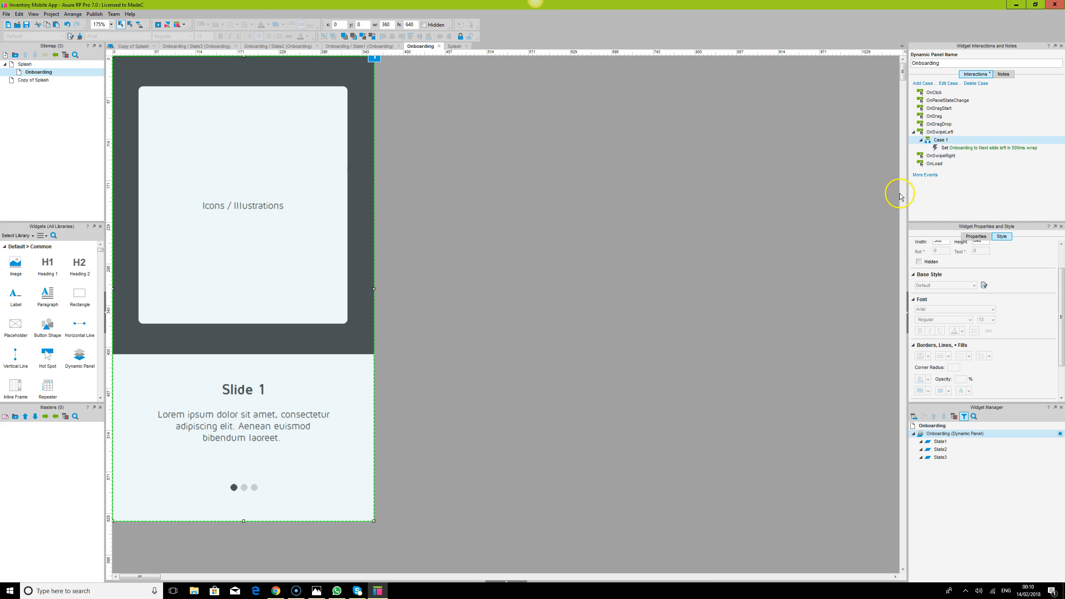
Step: Add a swipe-right case to the Onboarding panel with a Set Panel State action targeting the same panel
double_click(941, 155)
scroll(394, 334, down, 3)
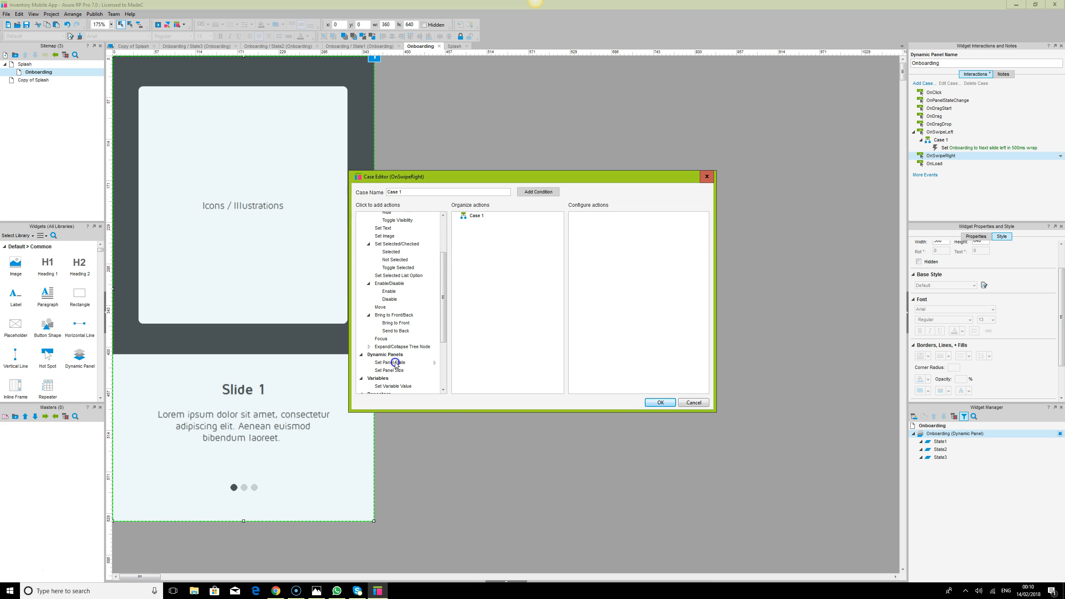
click(395, 363)
click(583, 244)
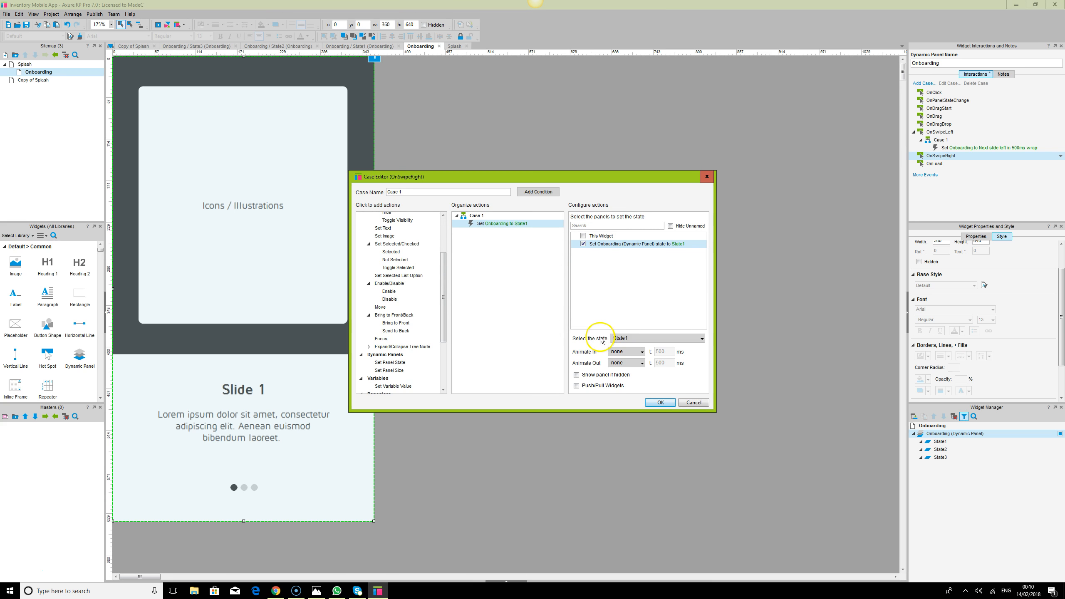
Step: Set the swipe-right action to the Previous state, wrapping from first to last, with a slide right entry animation
click(625, 339)
click(628, 355)
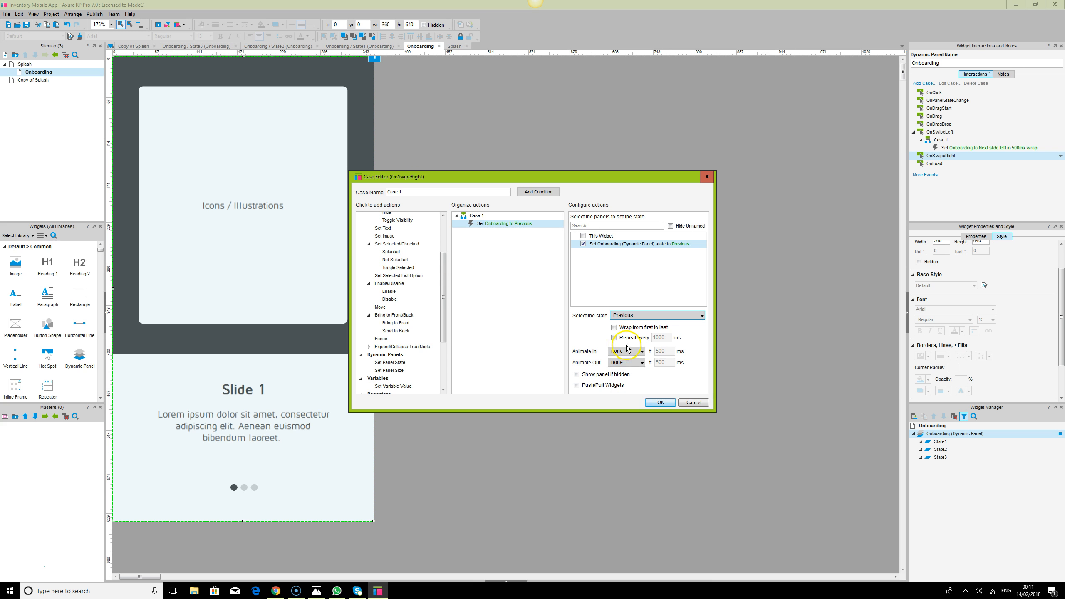
click(614, 328)
click(627, 351)
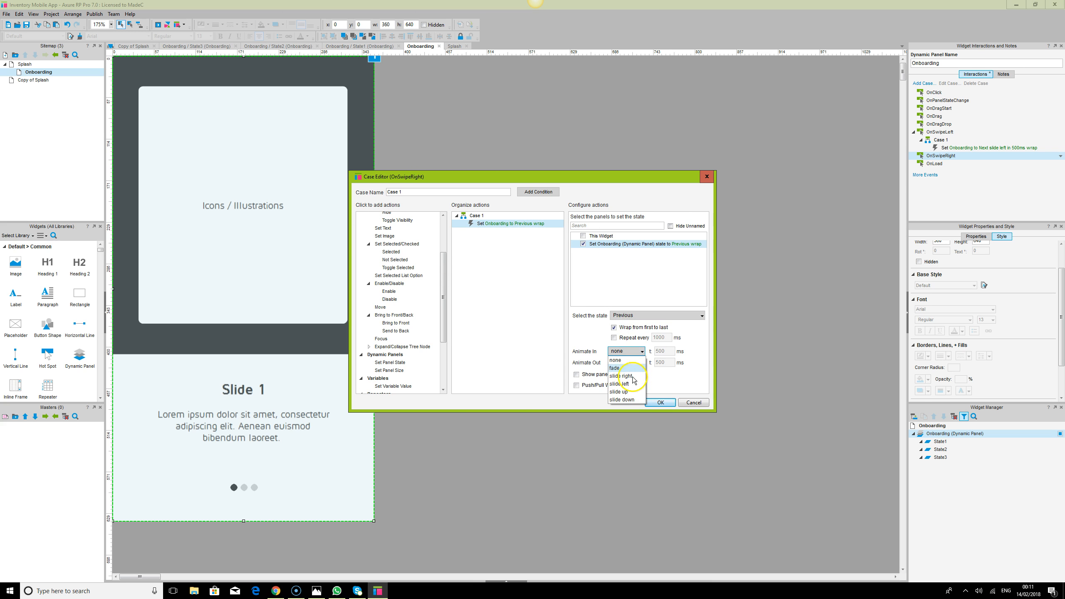
click(634, 378)
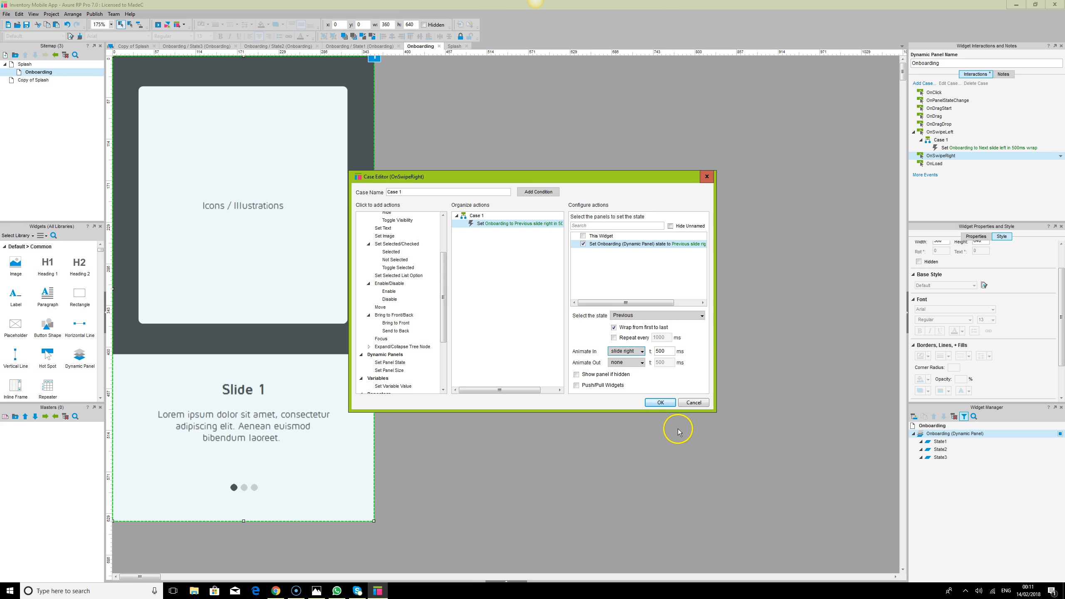
click(661, 403)
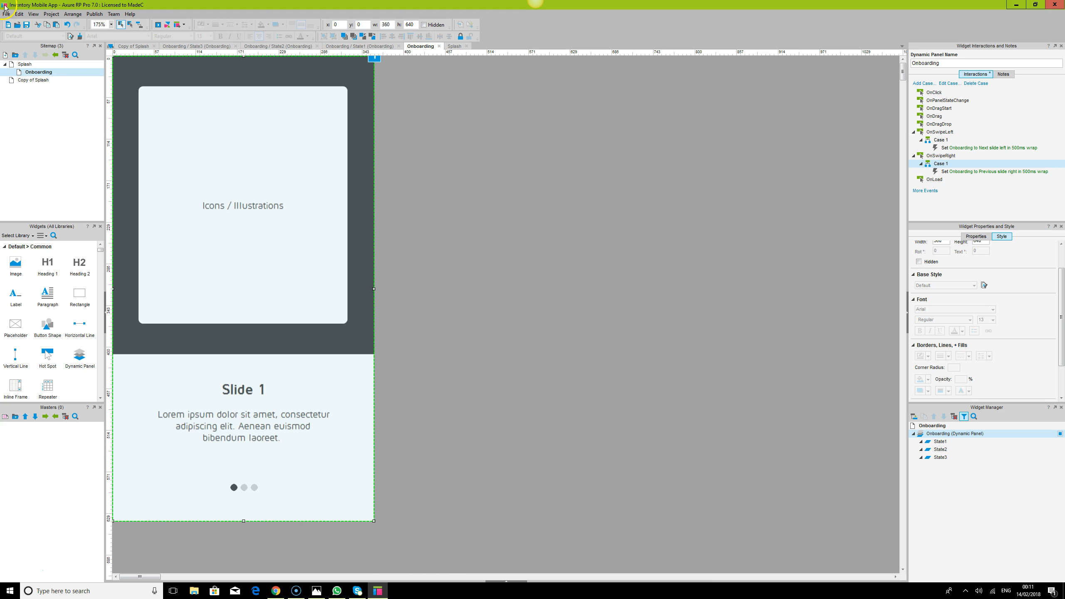
Step: Save the project and preview the Onboarding page in the browser with the sitemap sidebar collapsed
click(26, 26)
click(159, 26)
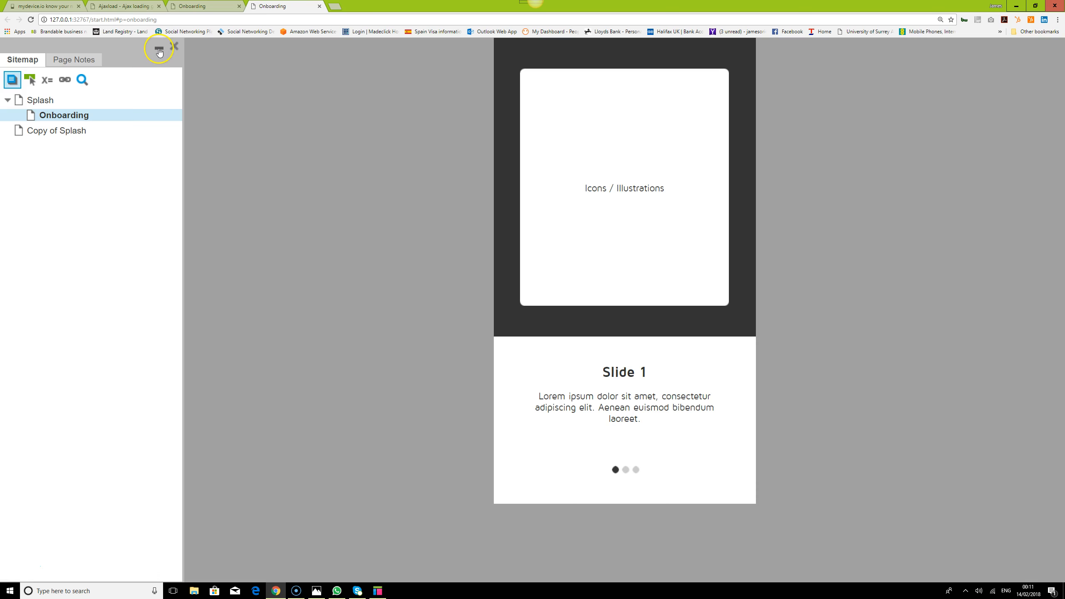
click(159, 48)
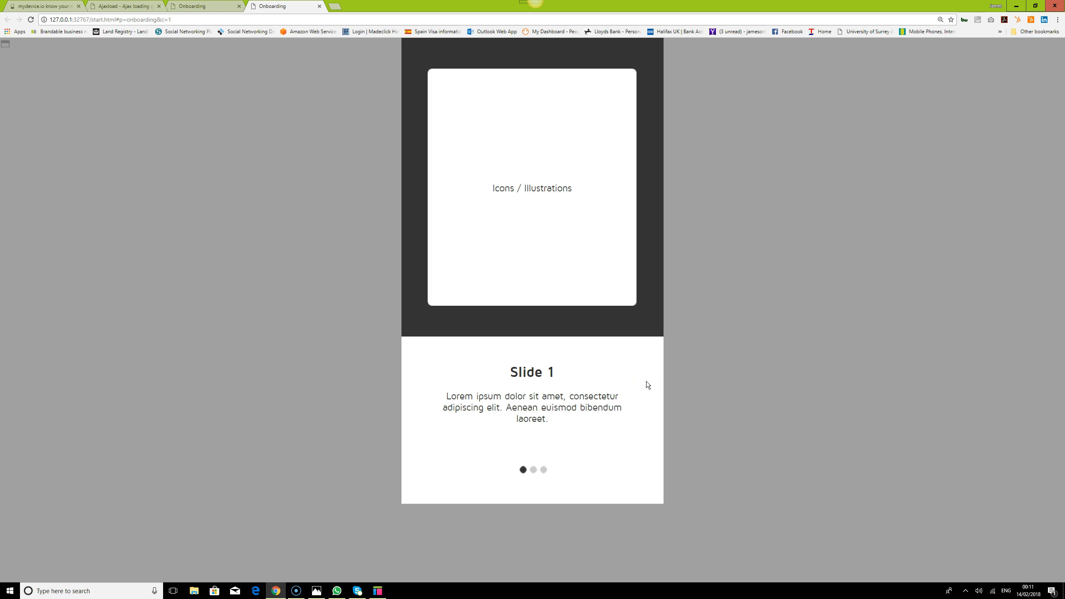
Step: Swipe left repeatedly through the onboarding slides in the preview to check the transitions and slide headings
drag(646, 382, 466, 373)
drag(629, 366, 499, 381)
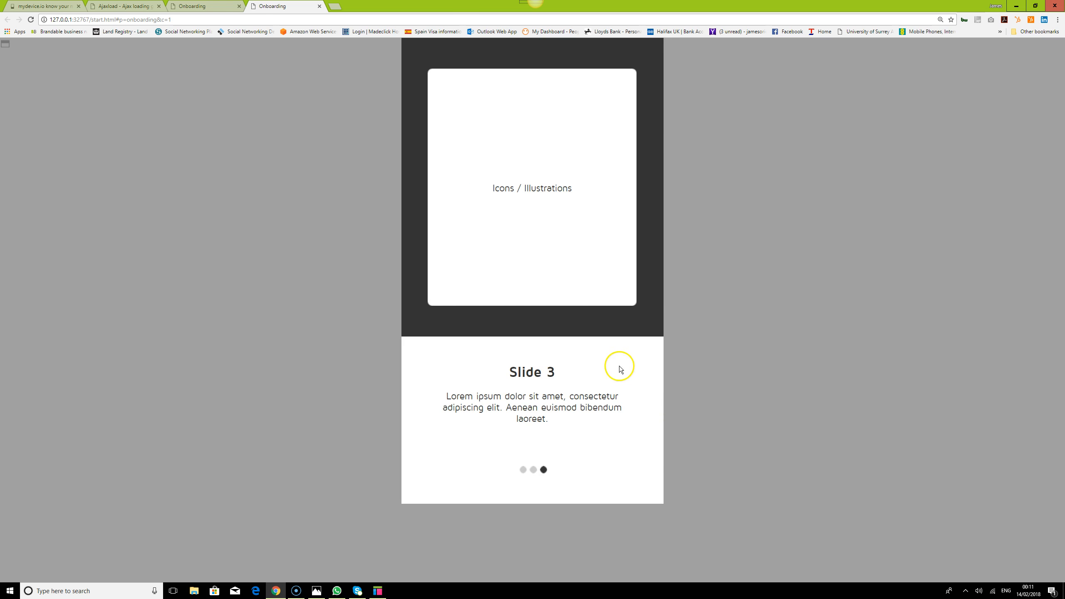
drag(572, 368, 473, 381)
drag(592, 369, 564, 377)
drag(635, 372, 547, 373)
drag(642, 373, 463, 386)
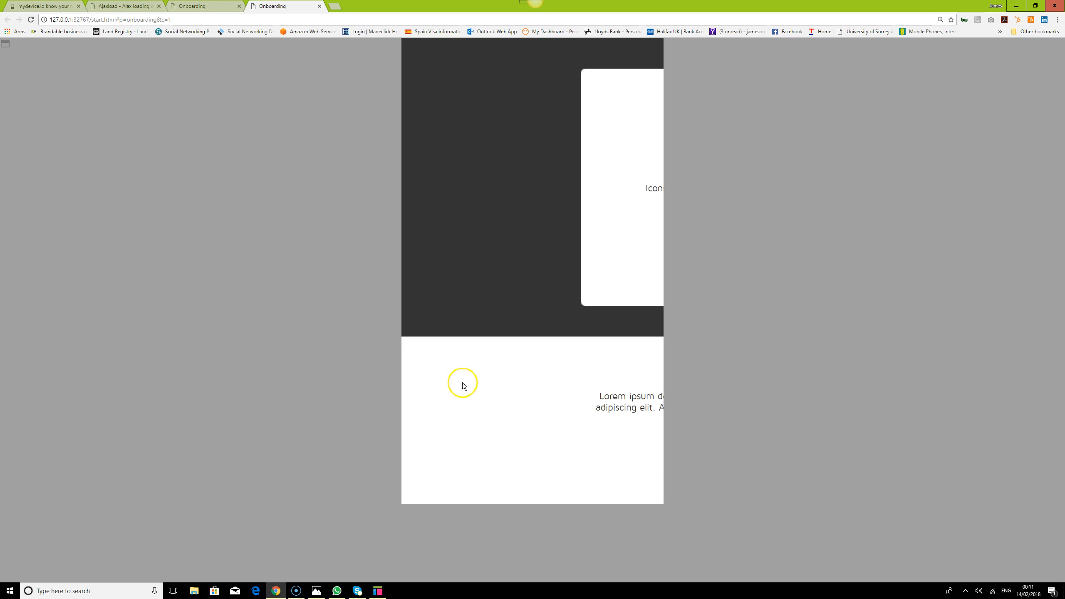
Step: Switch back to Axure RP and change the heading in State2 of the Onboarding panel to "Slide 2"
click(378, 591)
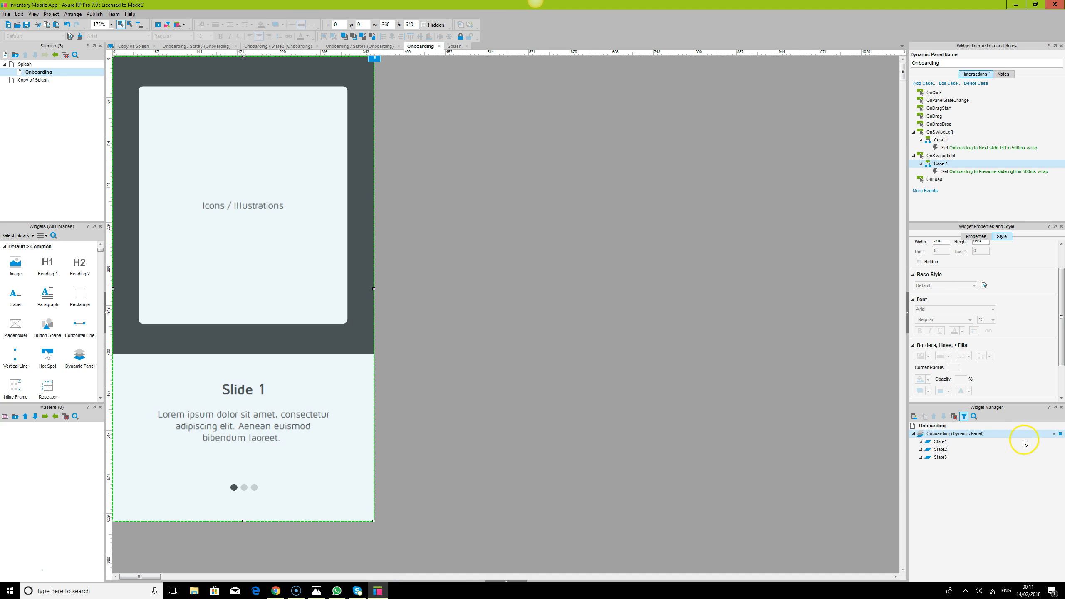
double_click(941, 449)
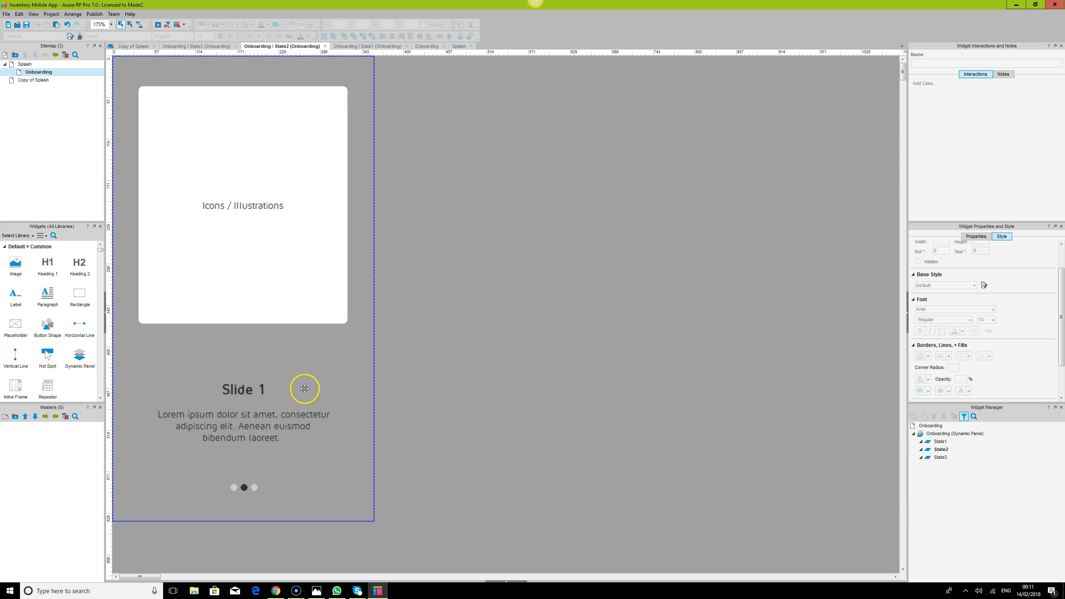
double_click(254, 389)
click(265, 388)
key(BackSpace)
text(2)
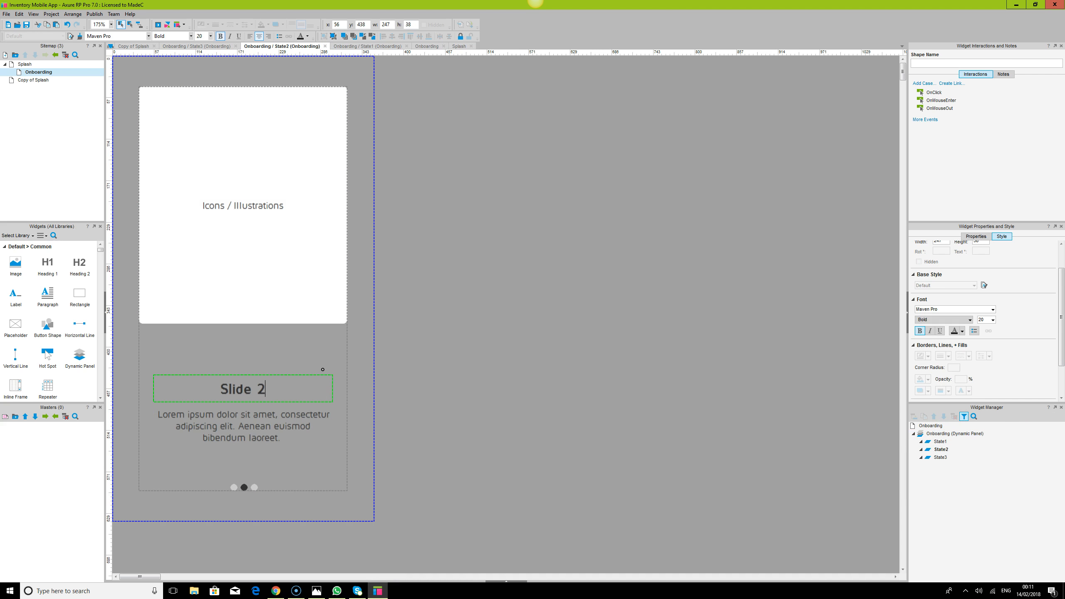
Step: Reload the Onboarding preview in Chrome and swipe left through all slides to check the order and wrapping
click(276, 591)
click(185, 19)
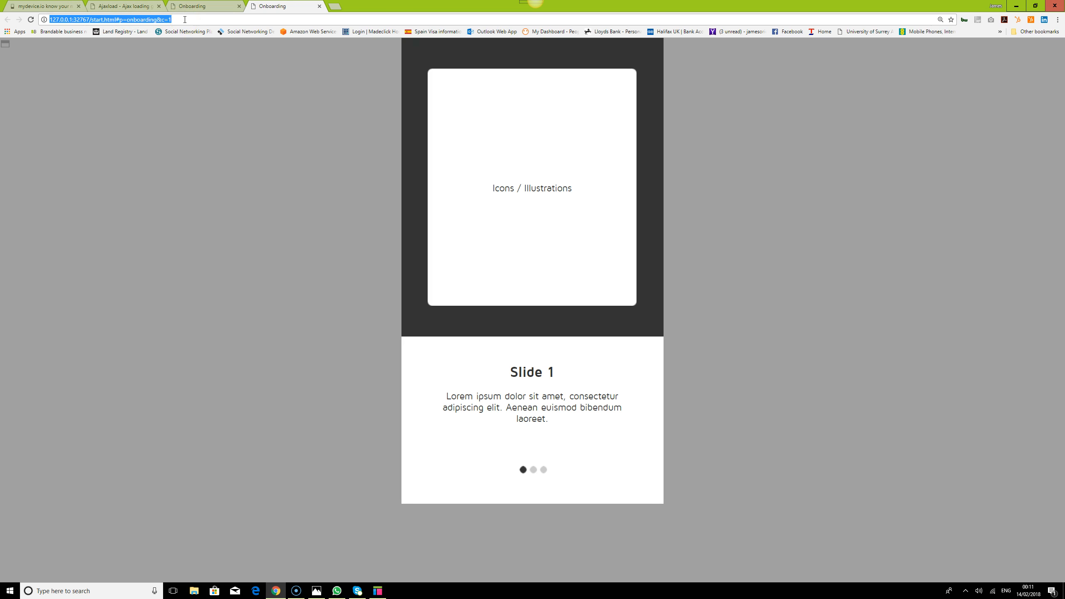
key(Return)
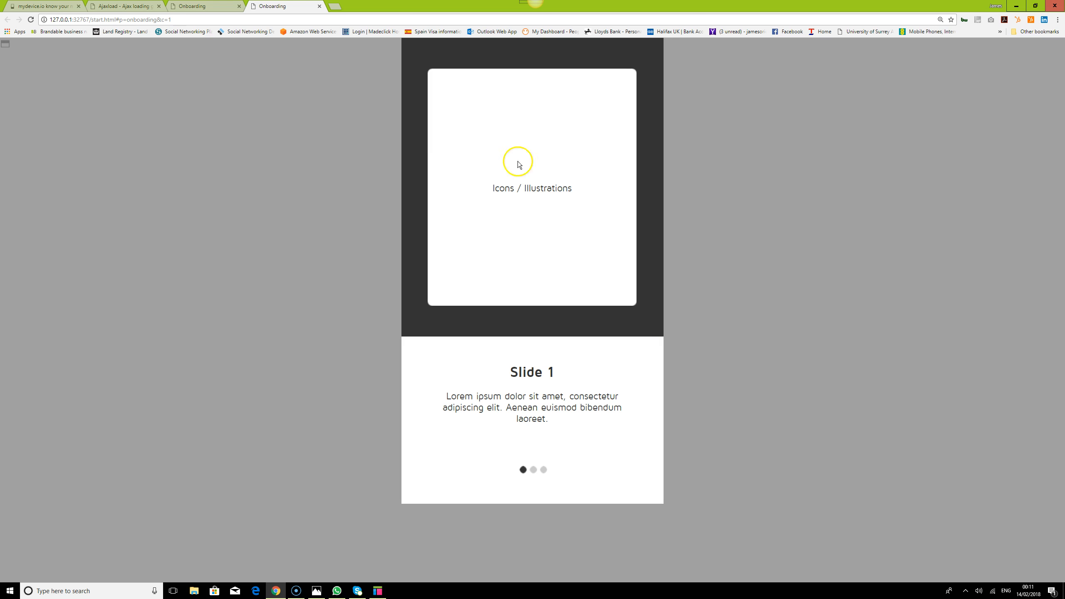
click(645, 368)
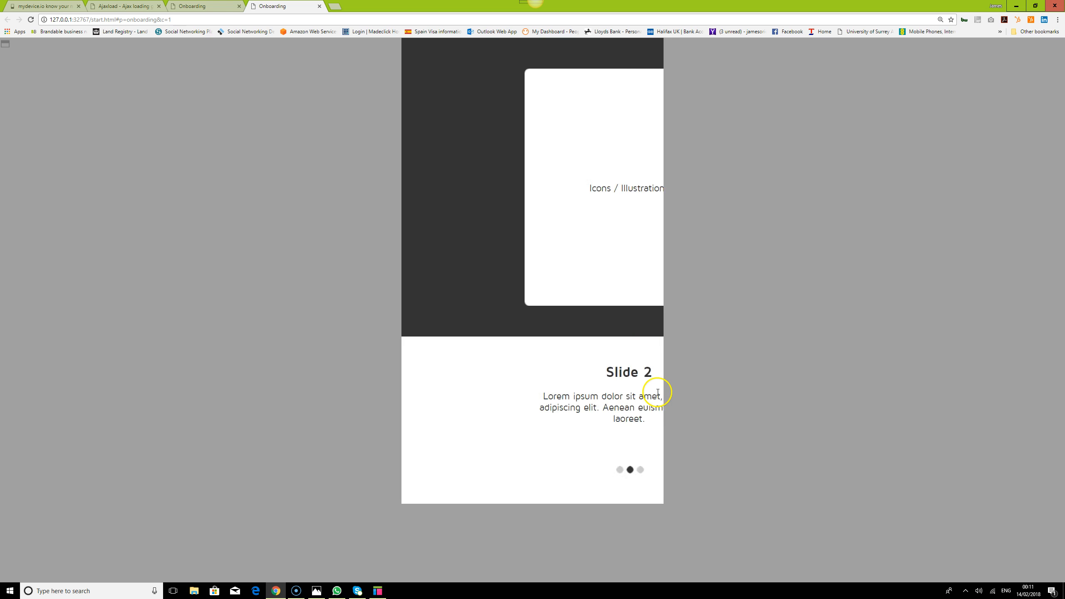
drag(647, 381, 483, 395)
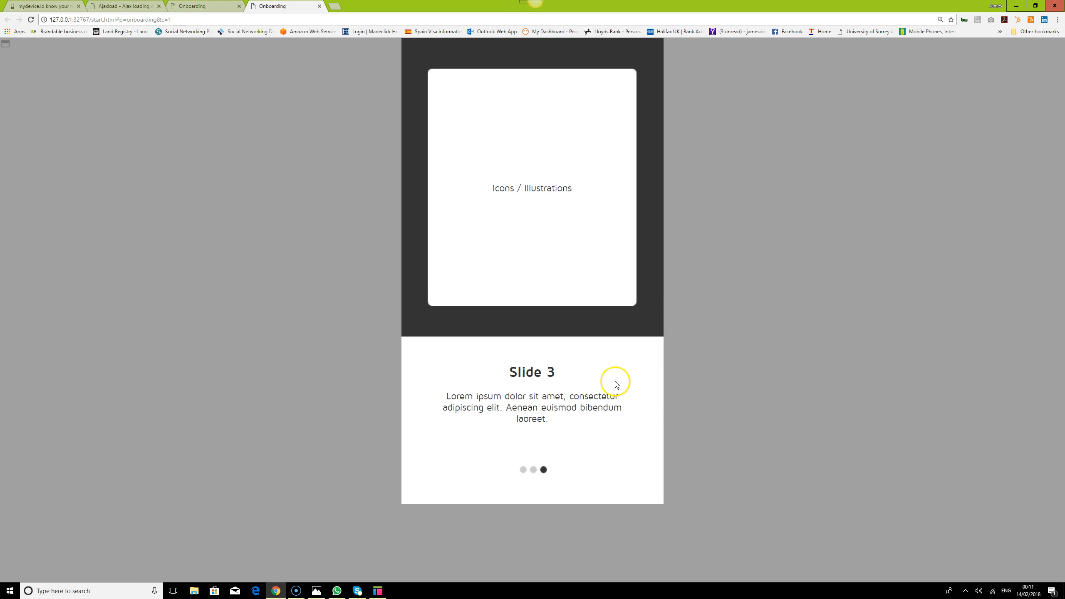
drag(547, 387, 523, 381)
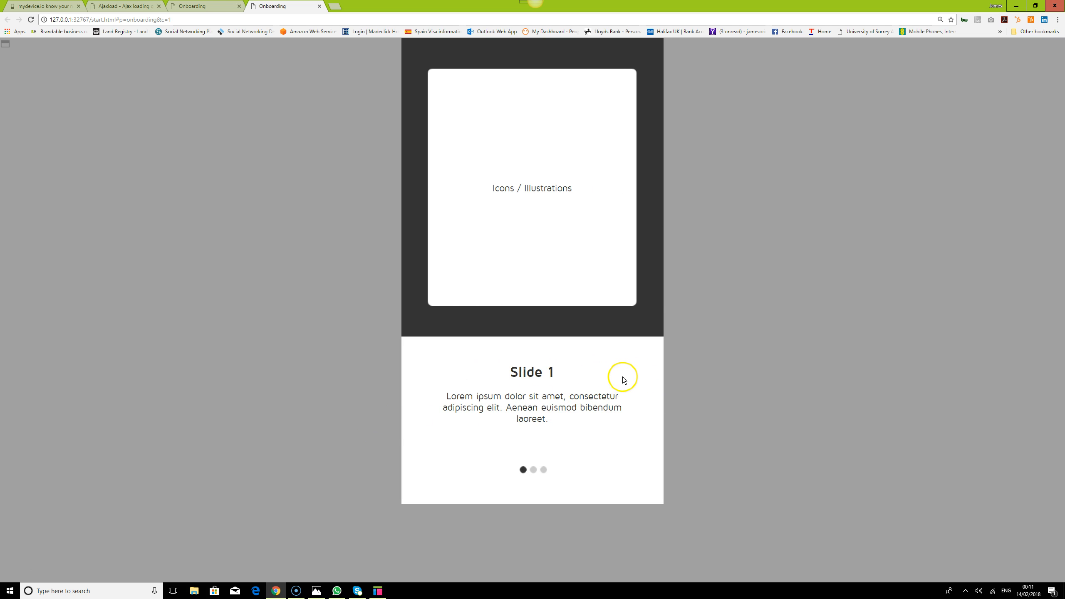
drag(637, 373, 507, 381)
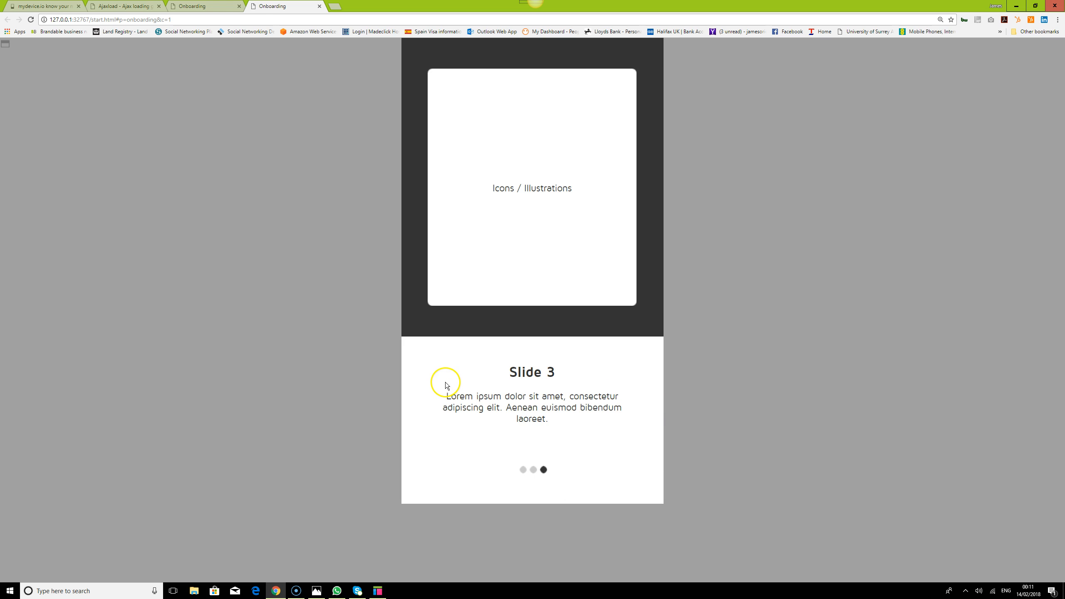
drag(578, 385, 503, 385)
Step: Return to the Onboarding page in Axure RP and turn off wrapping from last to first in the swipe-left action
click(378, 591)
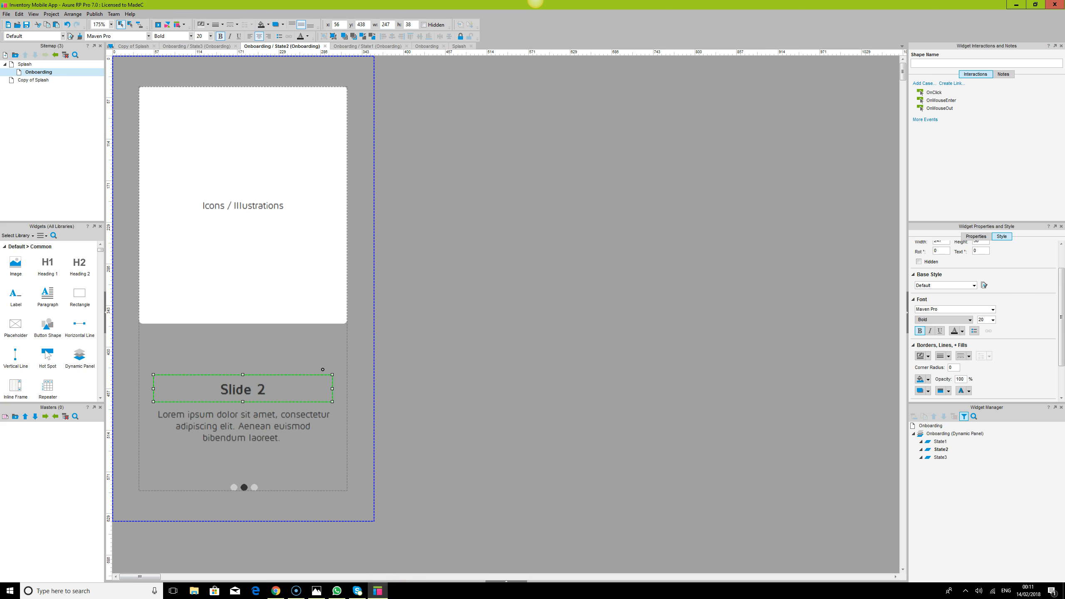
double_click(83, 74)
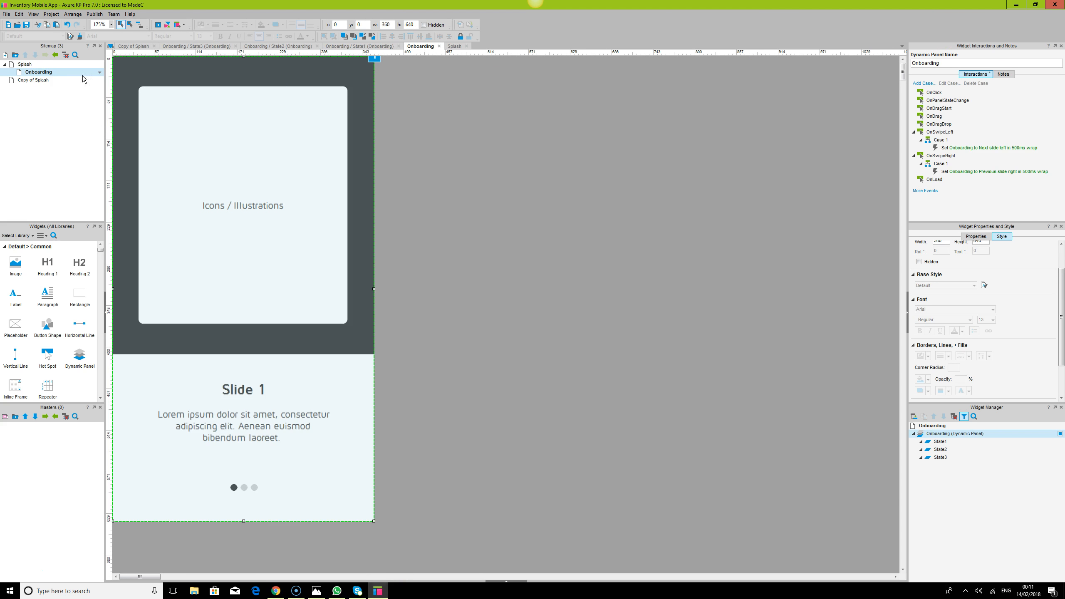
double_click(966, 149)
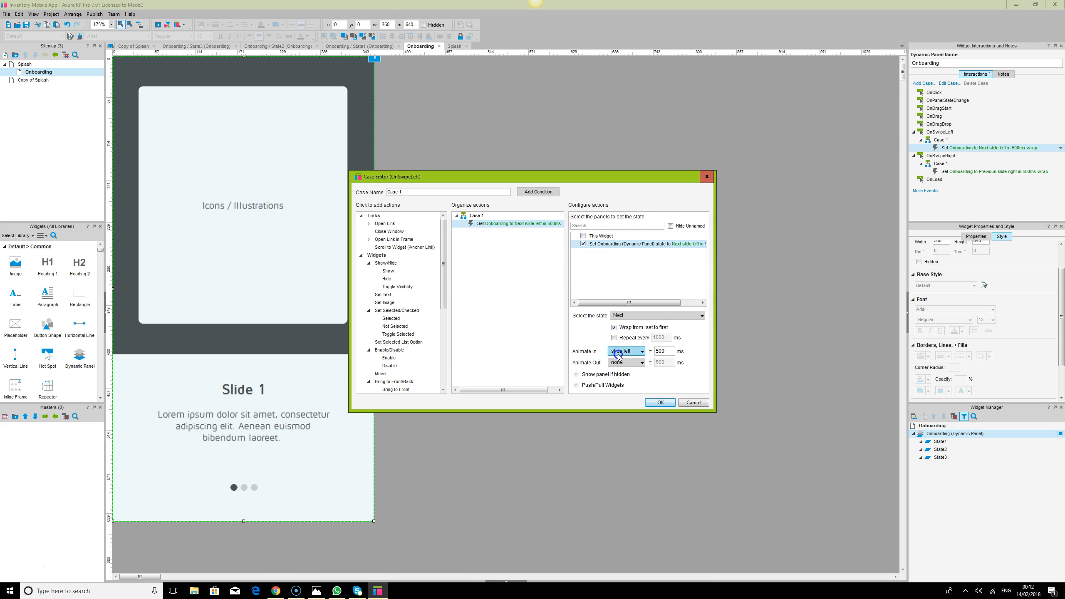
click(660, 402)
Step: Turn off wrapping from first to last in the Onboarding panel's swipe-right action
double_click(981, 172)
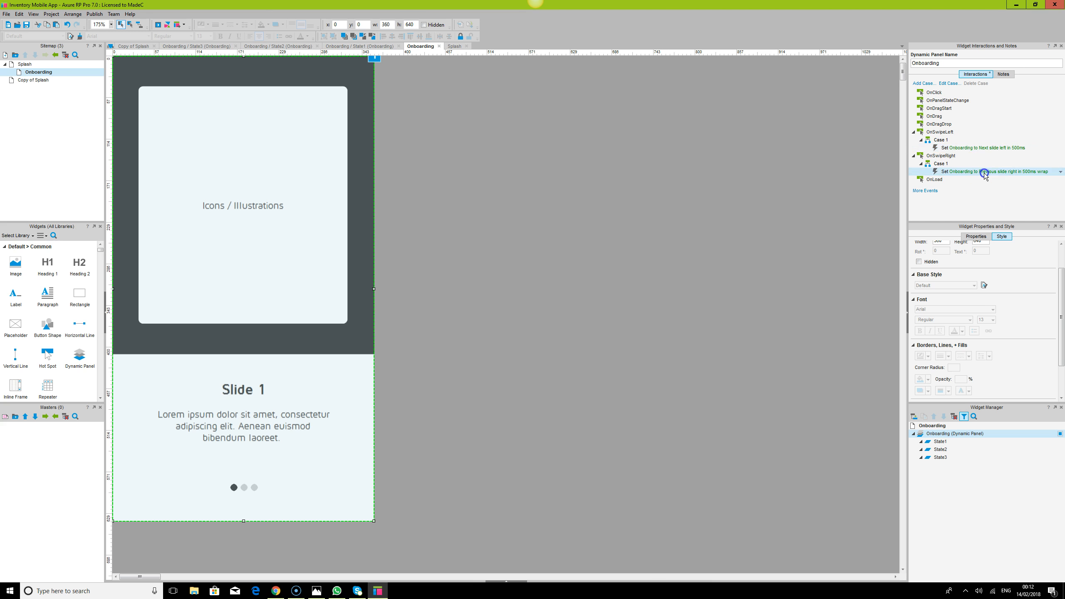
click(614, 329)
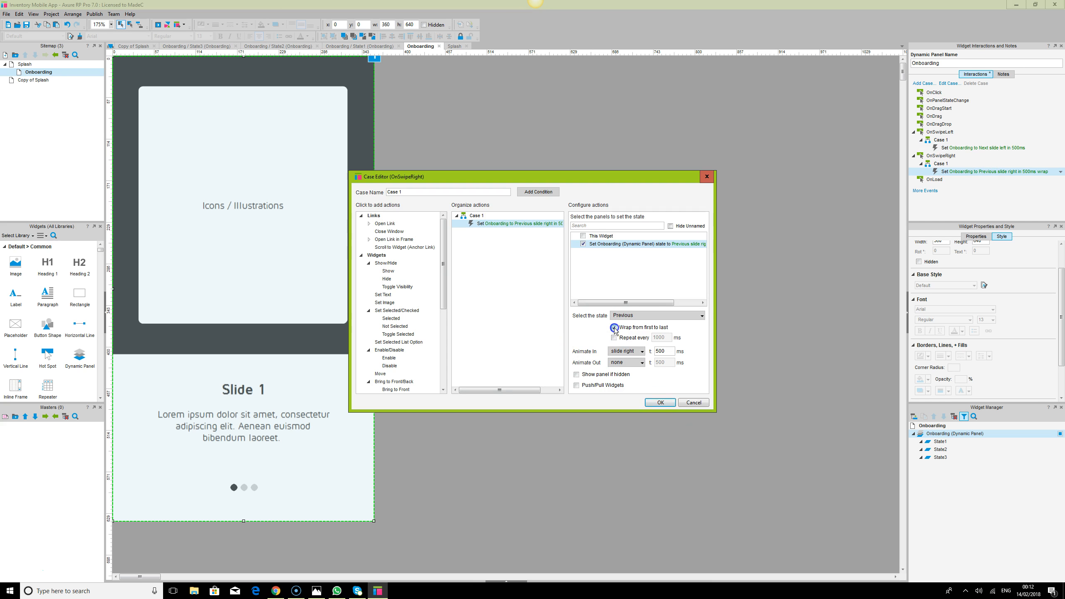
click(660, 402)
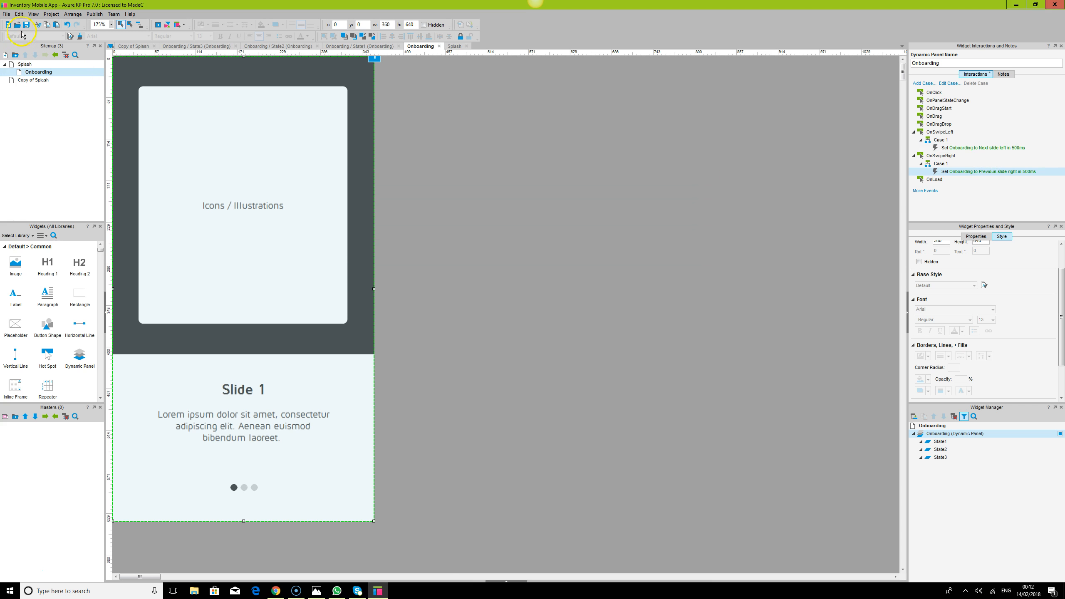
Step: Reload the Onboarding preview in Chrome and swipe left through the slides to check their behaviour without wrapping
click(275, 590)
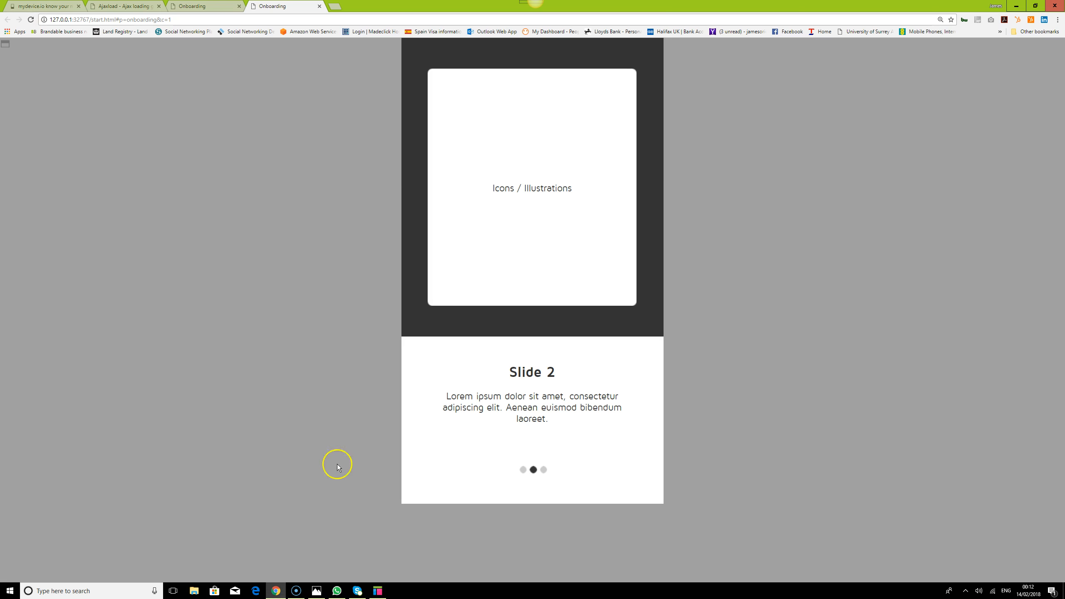
click(30, 20)
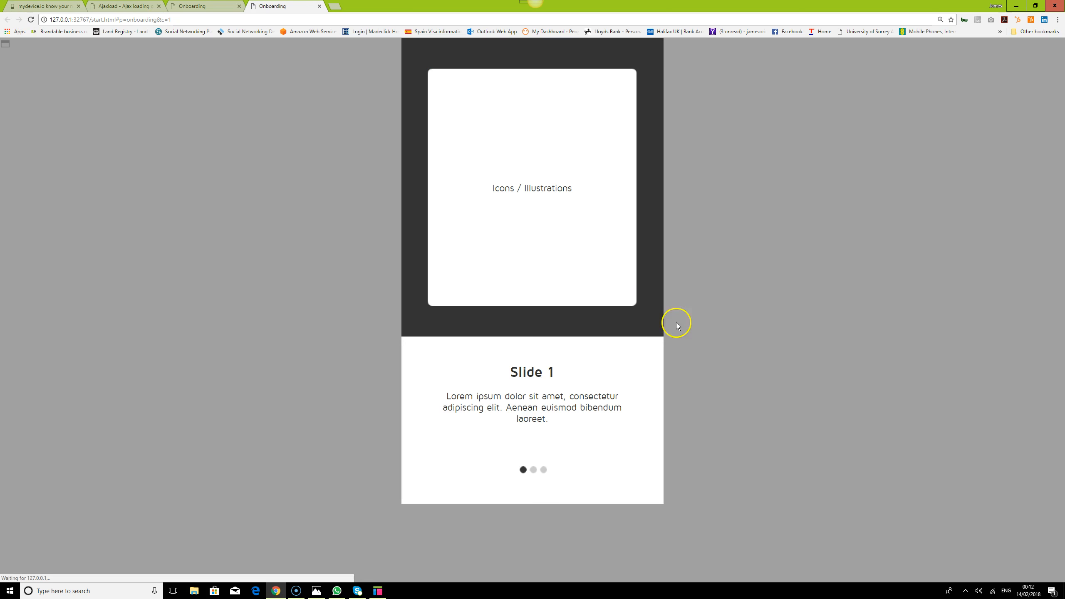
drag(655, 331, 363, 314)
drag(640, 371, 463, 359)
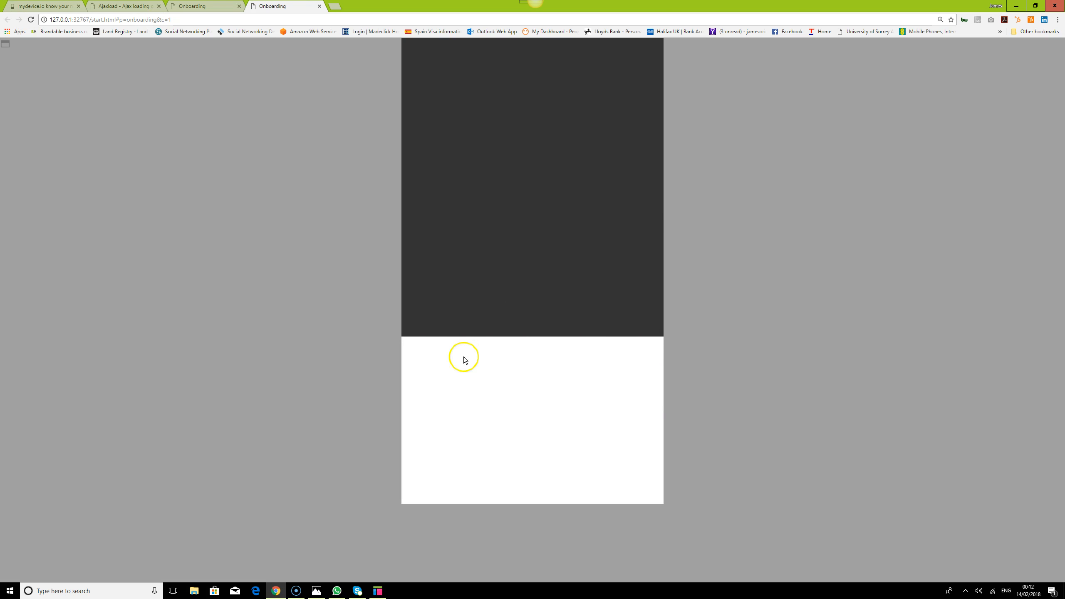
drag(637, 371, 552, 392)
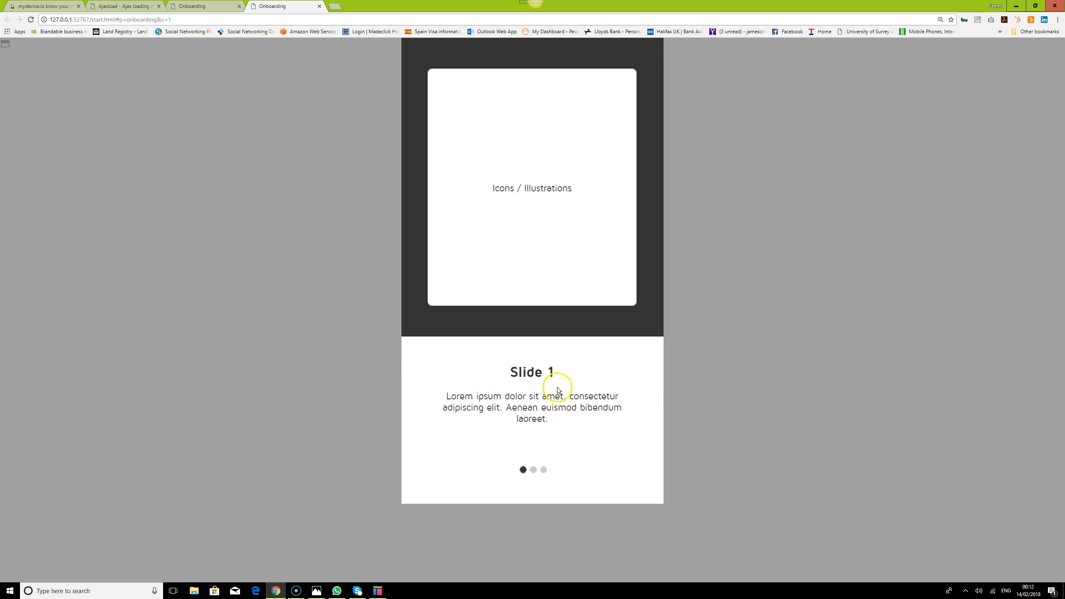
Step: Return to Axure RP, undo the wrapping changes in both swipe actions and save the project
click(377, 592)
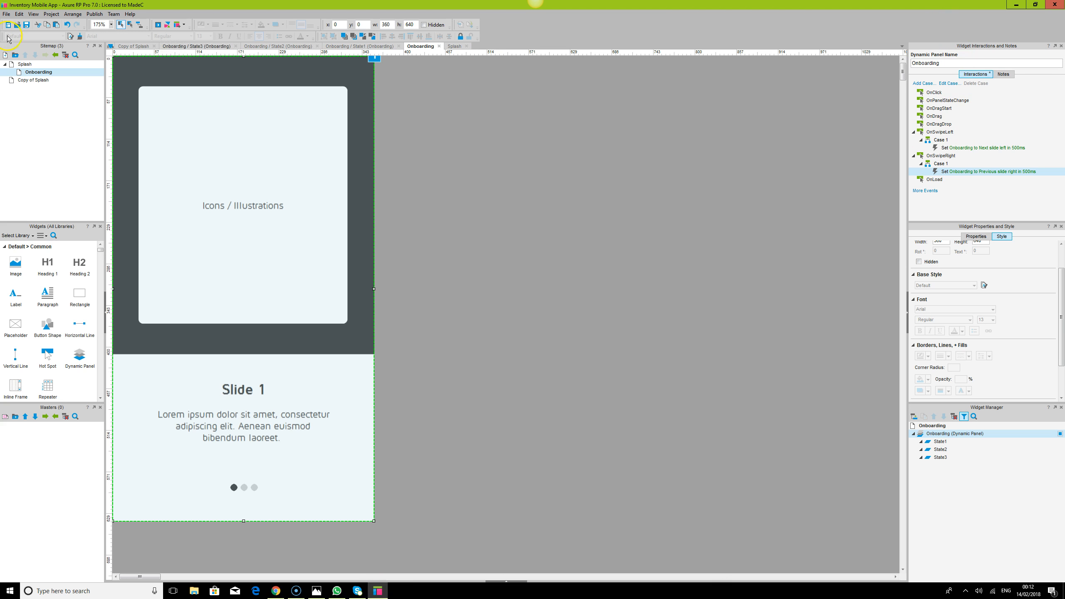
click(68, 26)
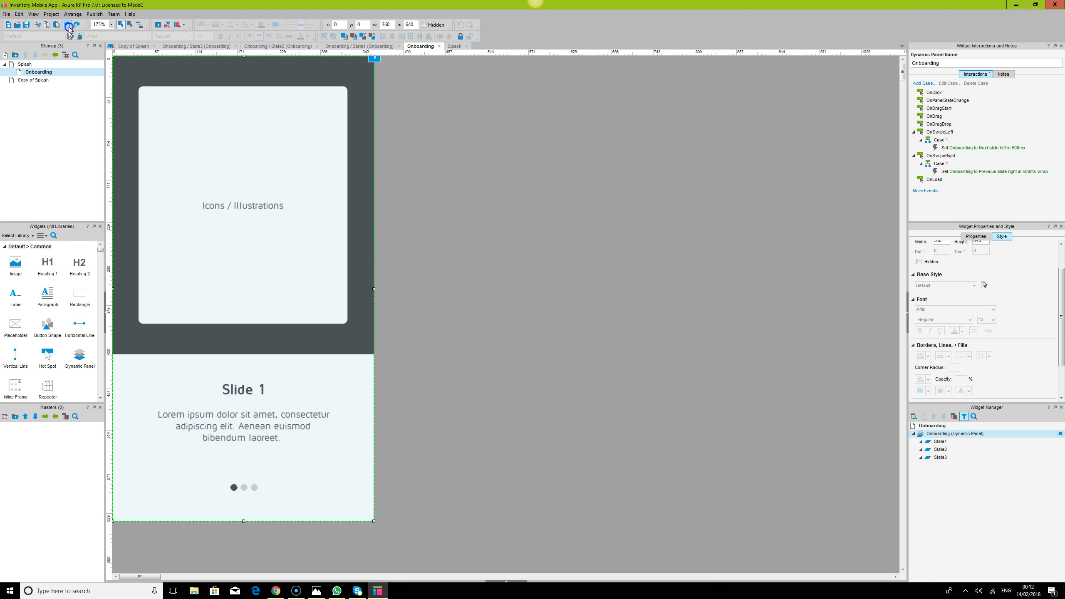
click(26, 27)
Step: Reload the Onboarding preview in Chrome and swipe left to the third slide
click(276, 591)
click(34, 21)
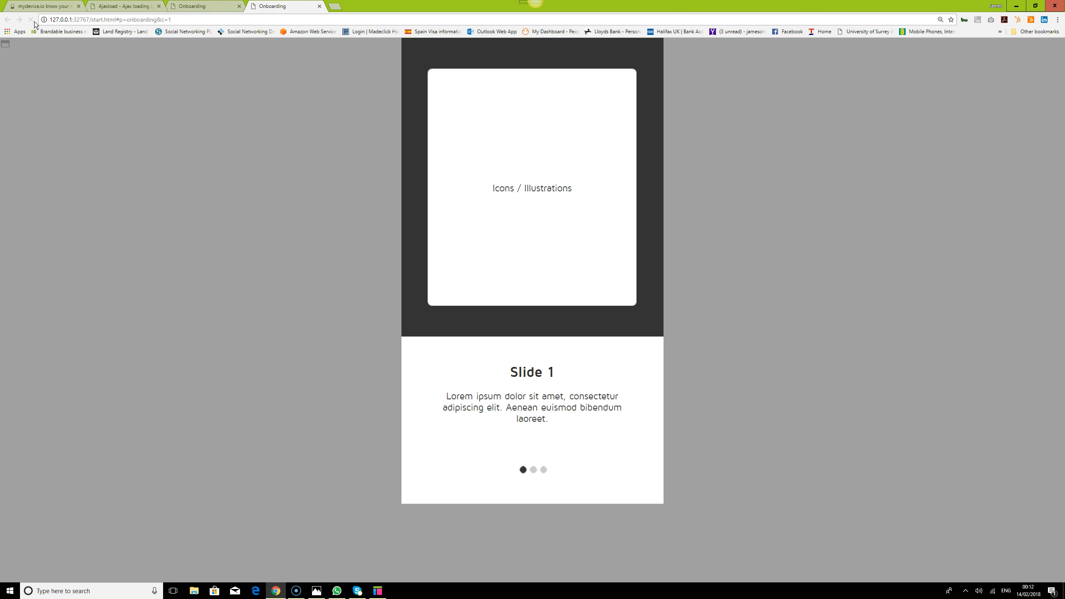
drag(625, 255, 497, 260)
drag(642, 295, 614, 328)
Step: Review the scanned screen sketches in Photos for the onboarding screen's navigation notes, and return to Axure RP
click(377, 592)
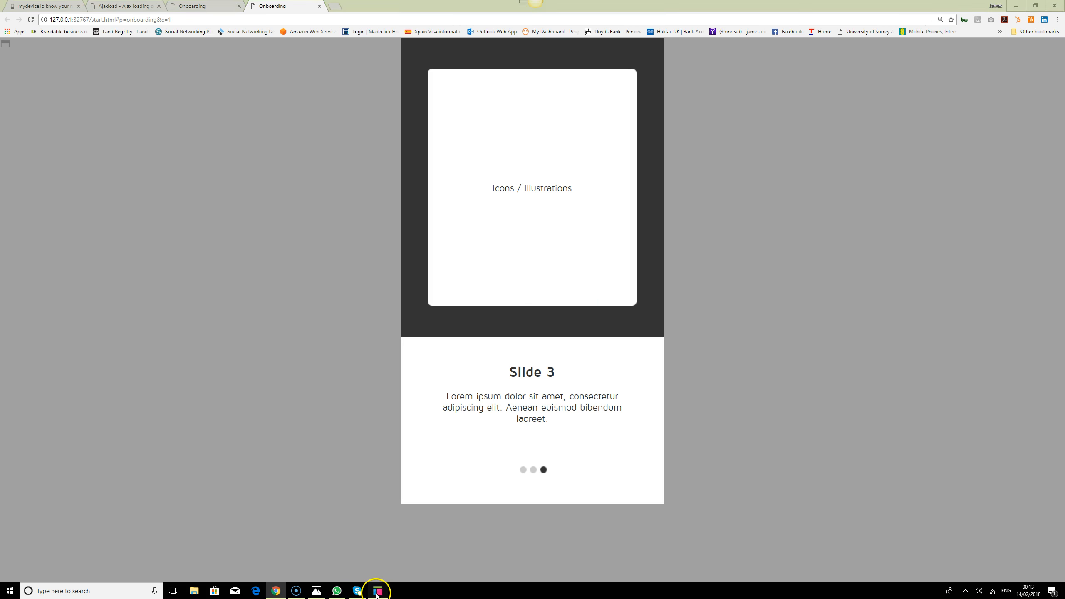
click(316, 591)
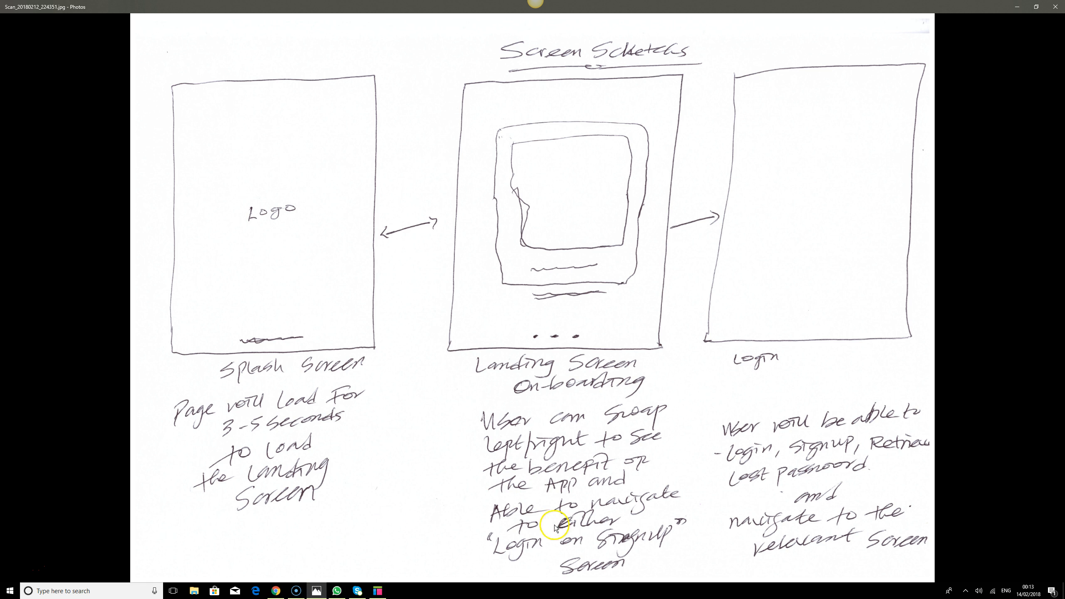
click(377, 591)
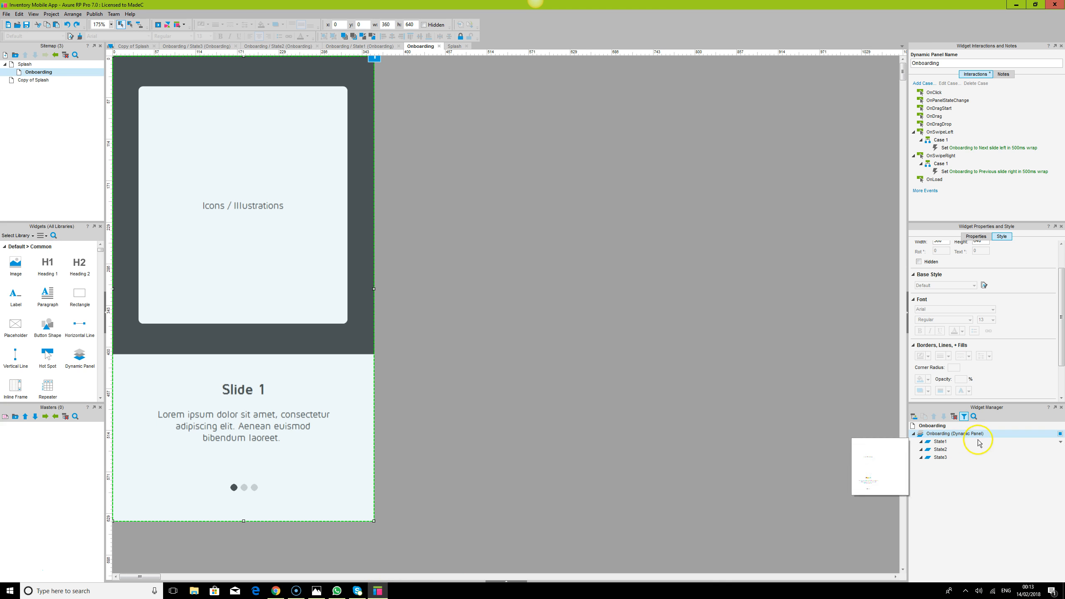
Step: Open State3 of the Onboarding panel and place a full-width rectangle along the bottom edge of the slide
double_click(941, 457)
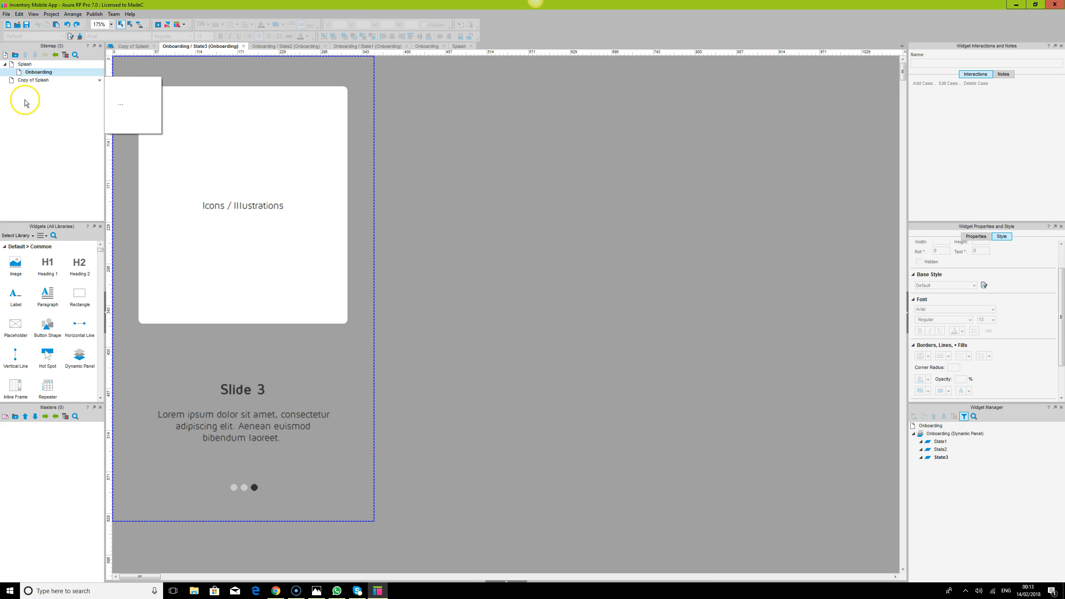
drag(79, 299, 115, 447)
drag(185, 518, 186, 520)
drag(185, 444, 191, 490)
drag(259, 507, 374, 506)
Step: Nudge the State3 slide content group up to about y 21, clear of the bottom rectangle
click(248, 248)
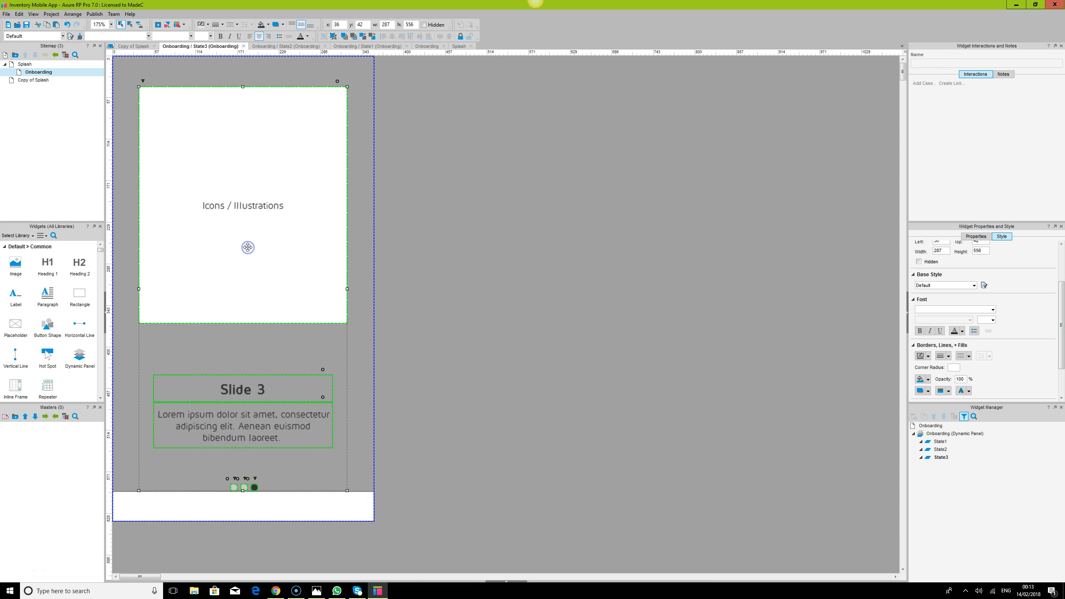
key(Up)
key(Up)
key(Up)
key(Up)
key(Up)
key(Up)
key(Up)
key(Up)
key(Up)
key(Up)
key(Up)
key(Up)
key(Up)
key(Up)
key(Up)
key(Up)
key(Up)
key(Up)
key(Up)
key(Up)
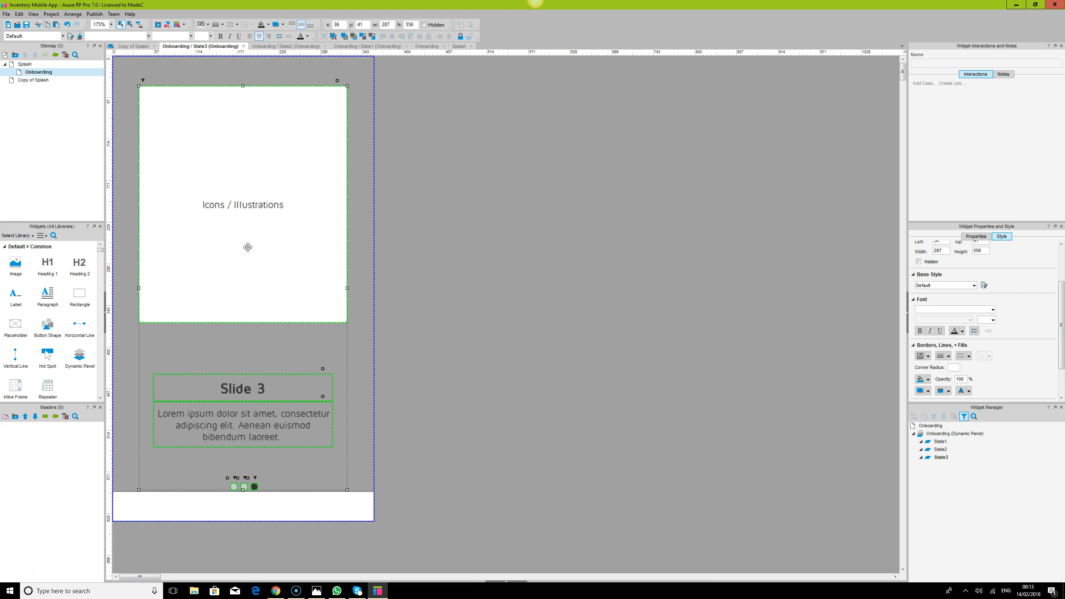
key(Down)
key(Down)
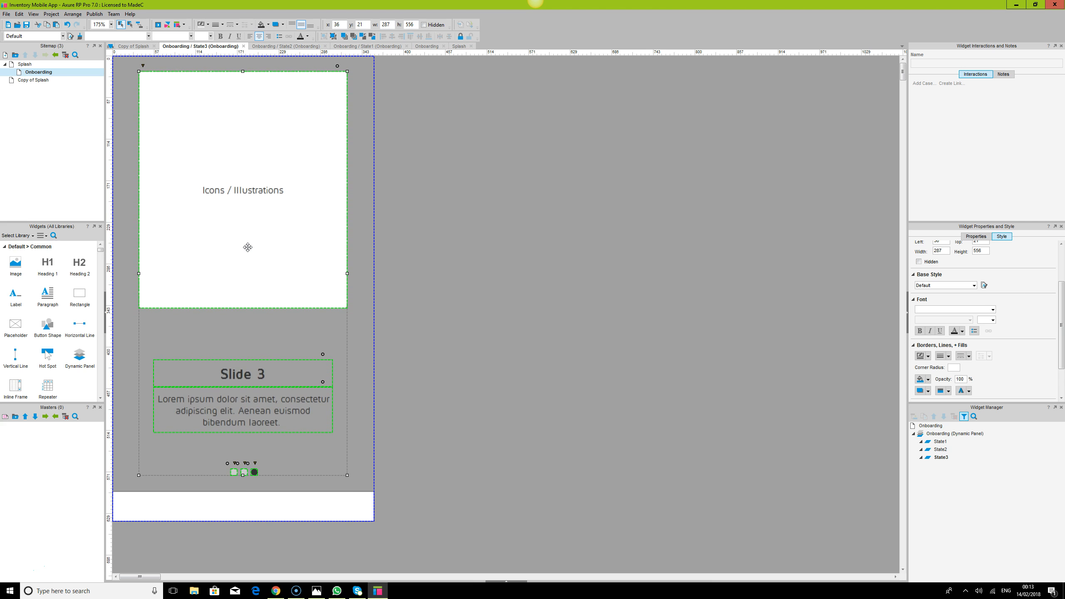
Step: Increase the bottom rectangle's height to 50 and nudge the slide content group up to y 16
click(249, 496)
drag(244, 491, 244, 486)
click(246, 472)
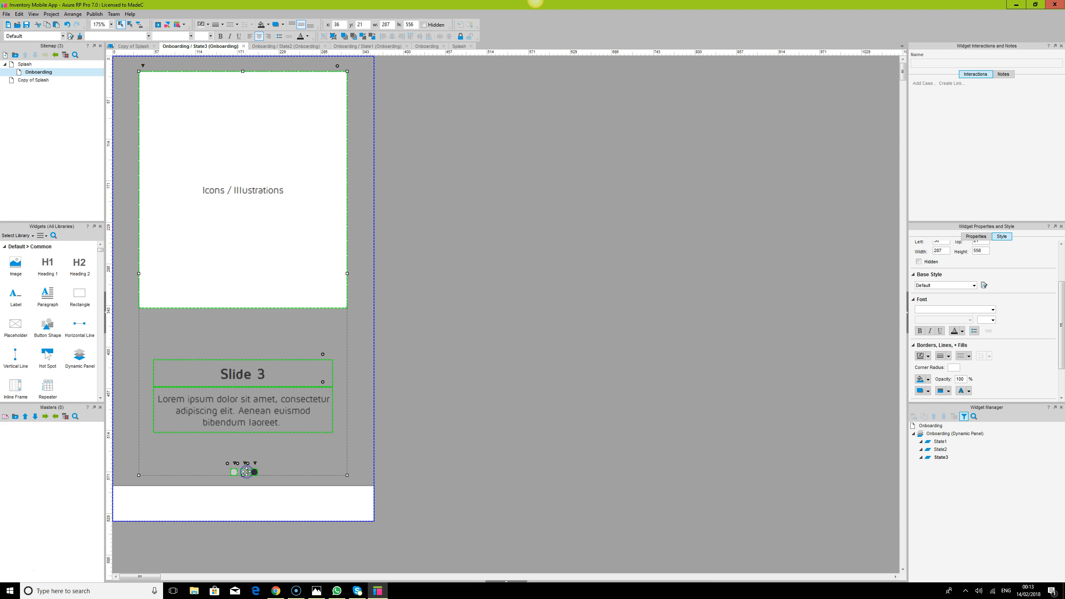
click(271, 252)
key(Up)
key(Up)
key(Up)
key(Up)
key(Up)
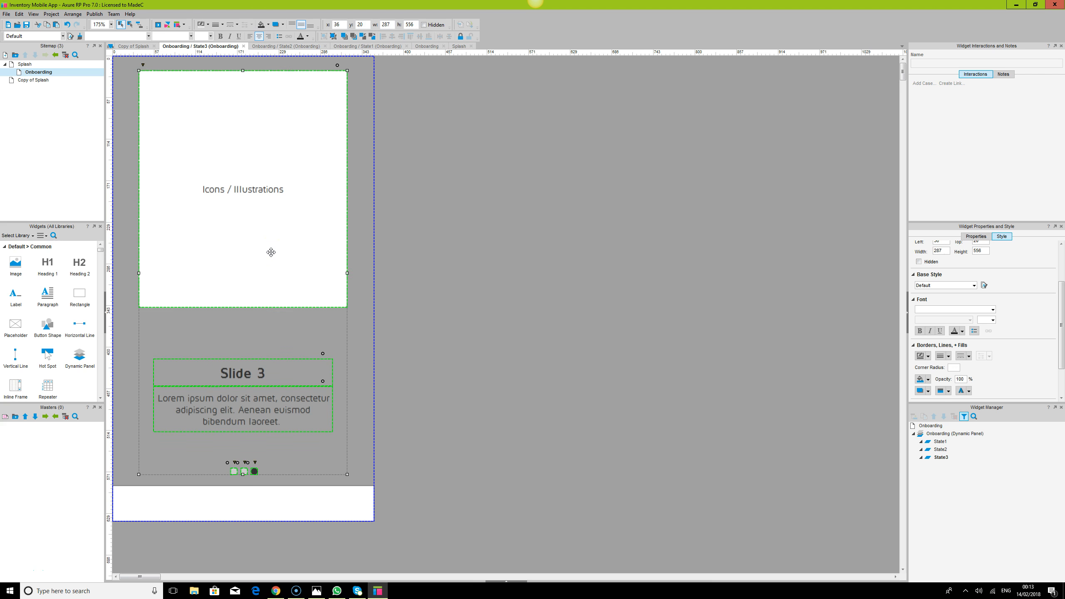
key(Escape)
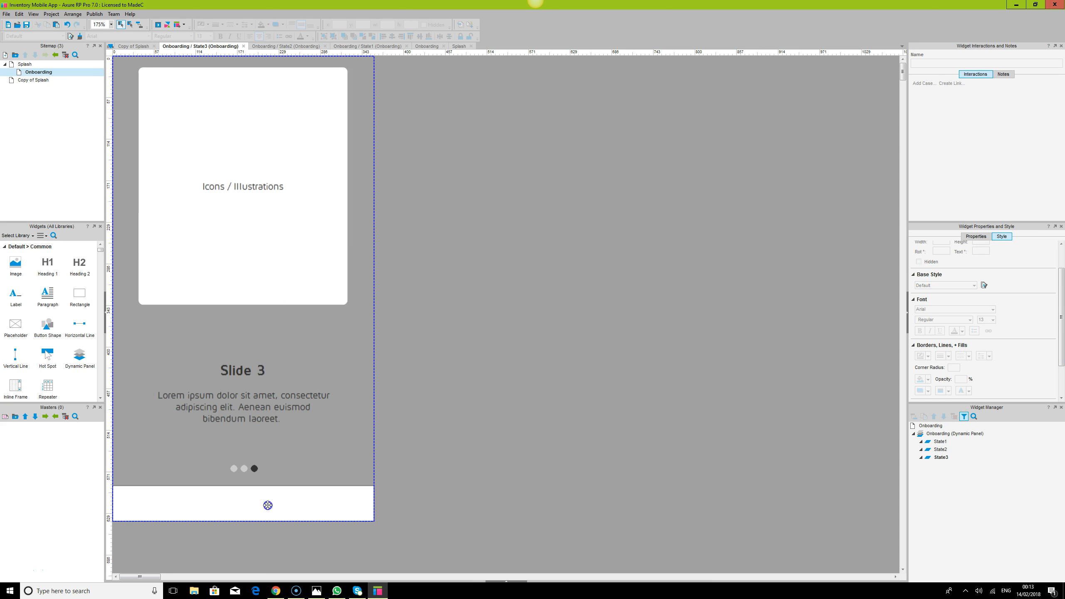
Step: Set the bottom rectangle's font to Maven Pro and label it "Get Started" in bold
click(264, 511)
click(223, 27)
click(197, 47)
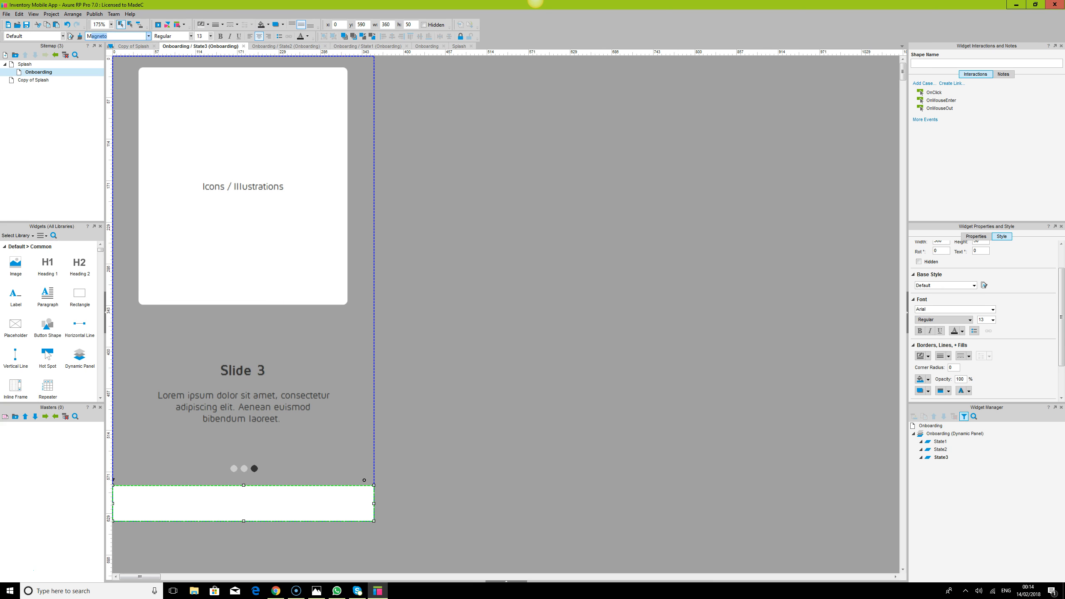
double_click(259, 499)
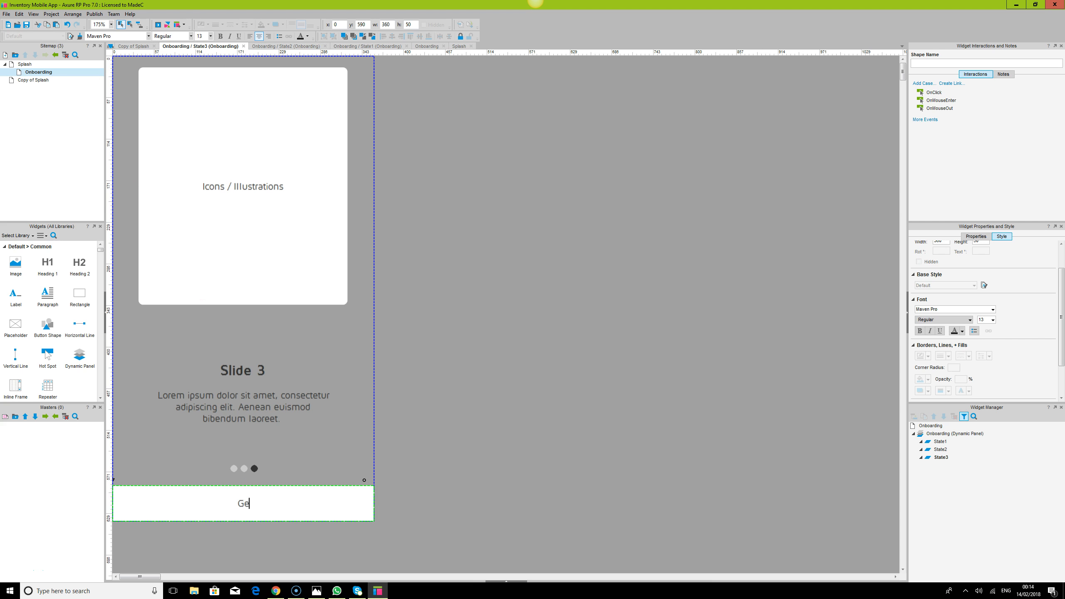
text(Get Started)
click(322, 504)
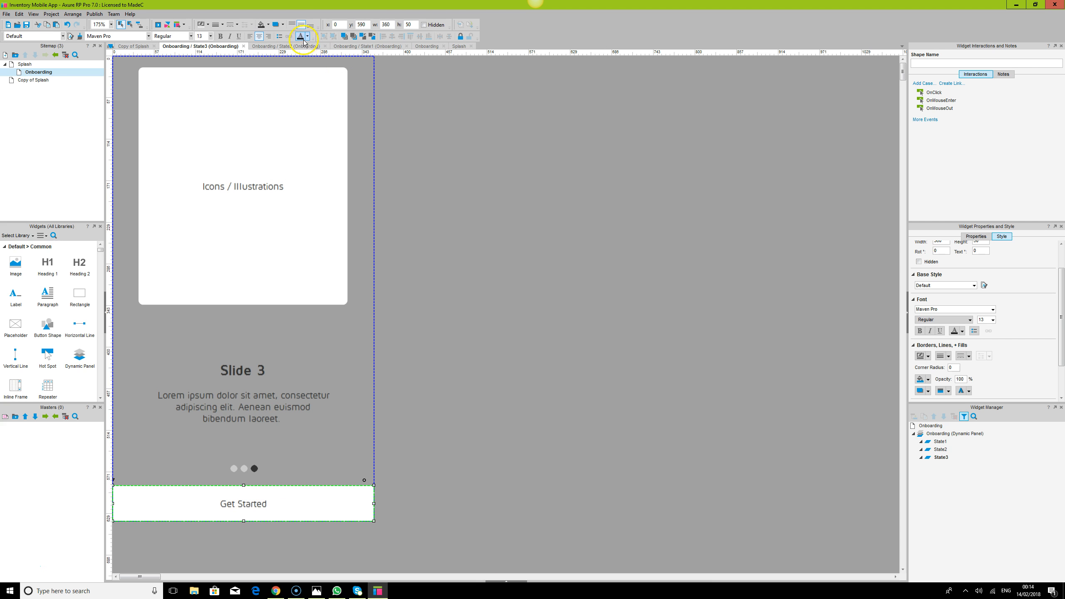
click(220, 36)
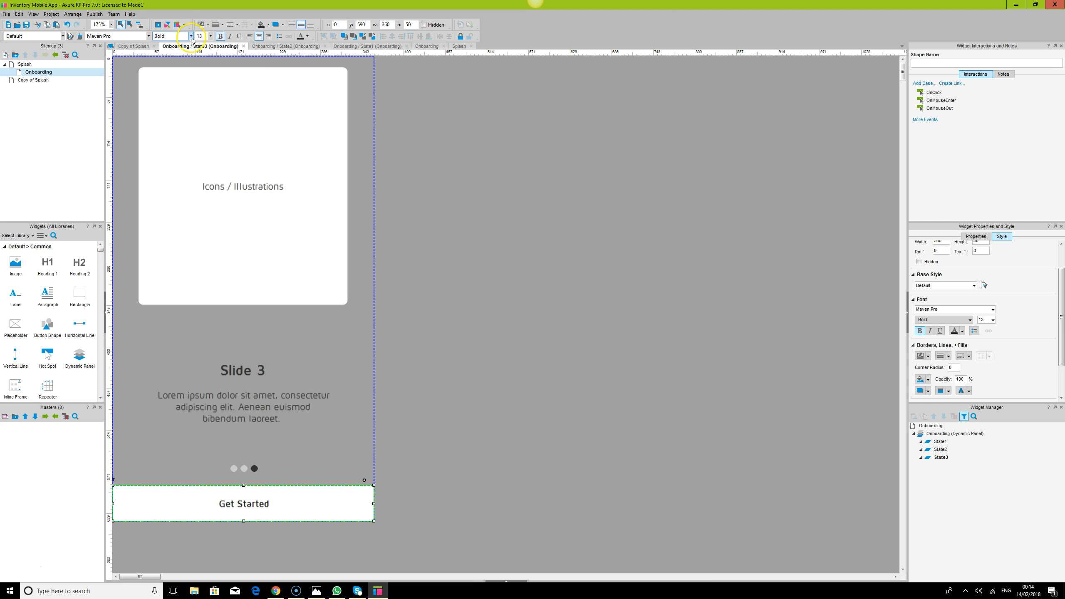
click(580, 252)
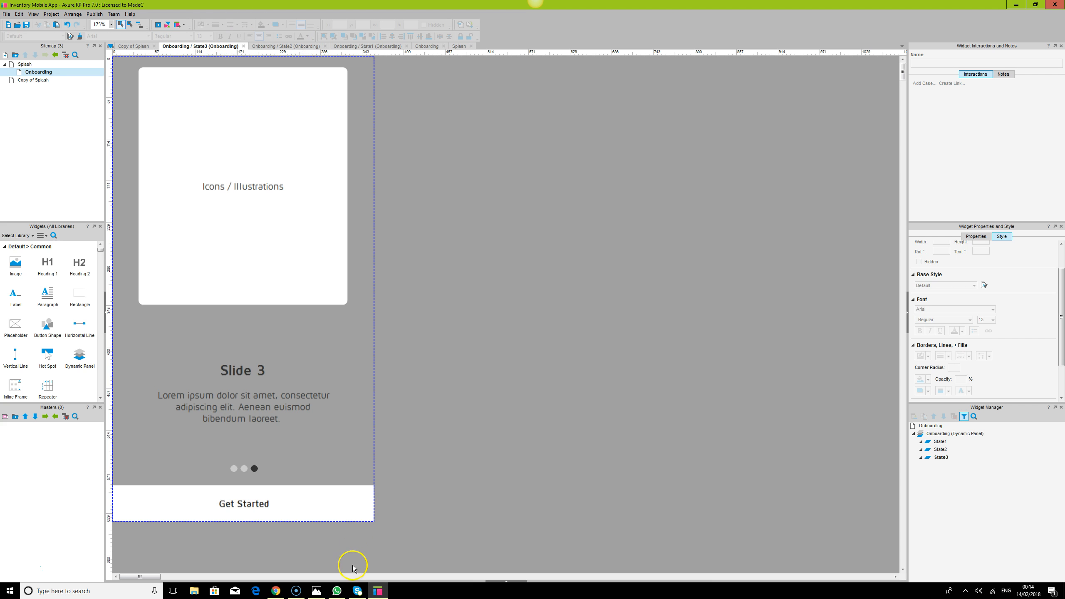
Step: Give the "Get Started" button a dark grey fill and white text
click(338, 508)
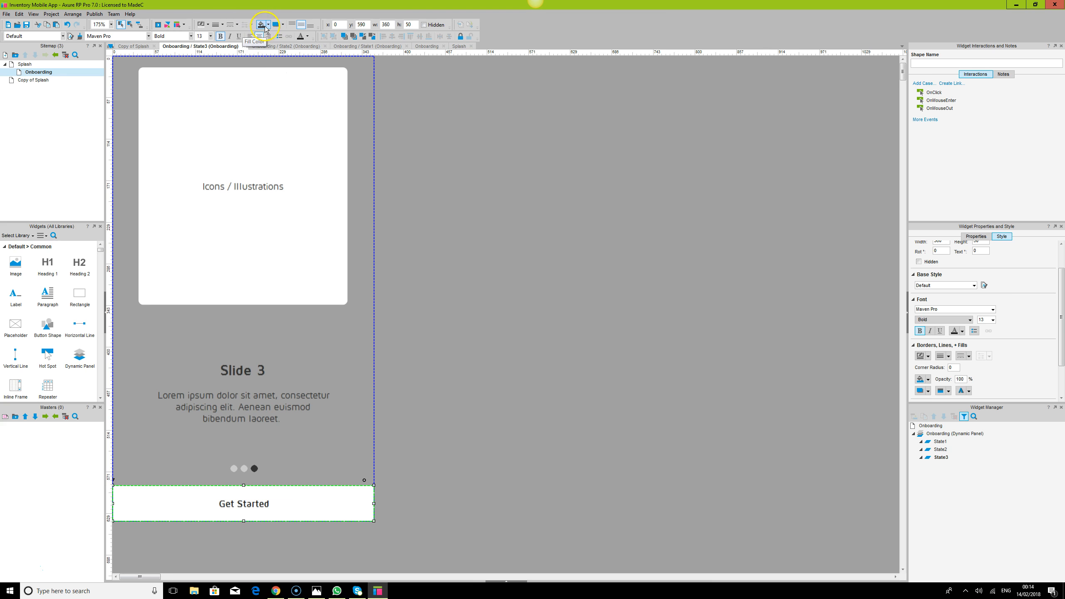
click(262, 24)
click(309, 36)
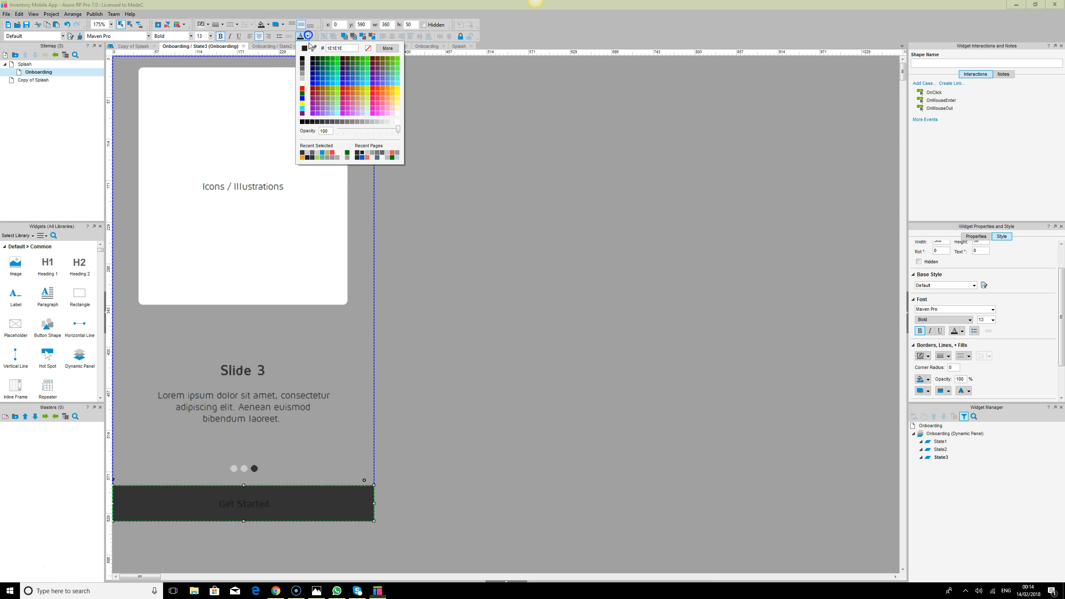
click(302, 83)
click(611, 279)
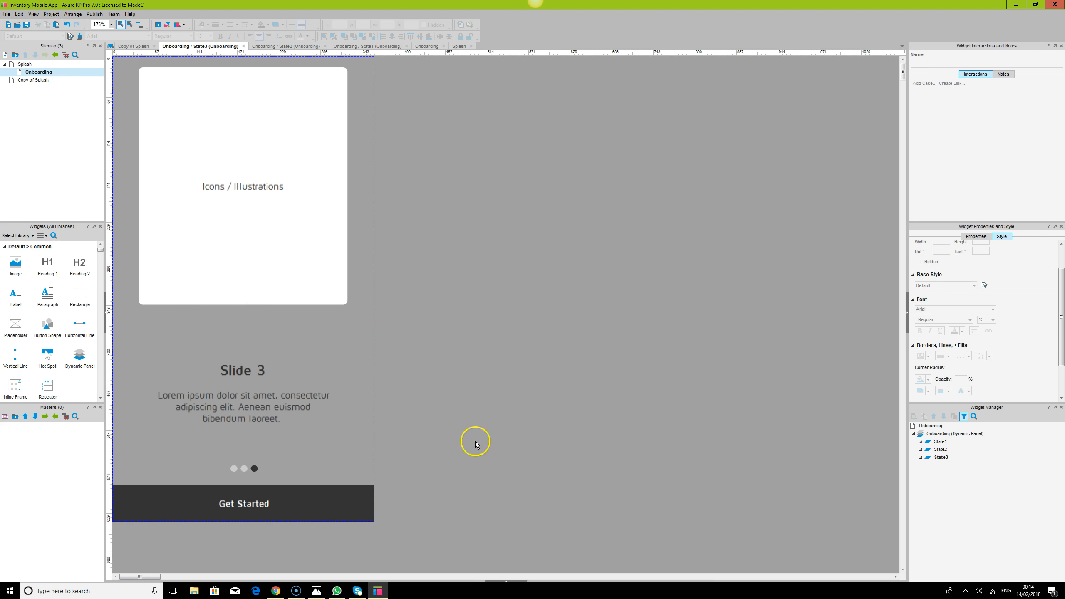
Step: Open State2 of the Onboarding panel and set its slide content group's y position to 16, matching State3
click(256, 171)
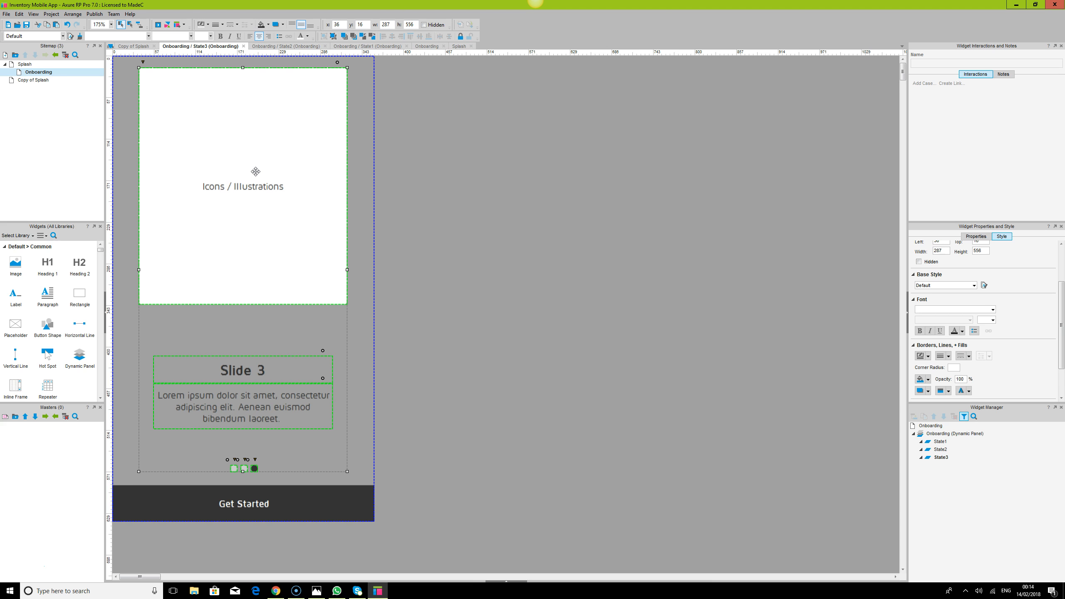
click(427, 105)
click(280, 96)
click(939, 449)
click(295, 181)
click(363, 24)
text(16)
key(Return)
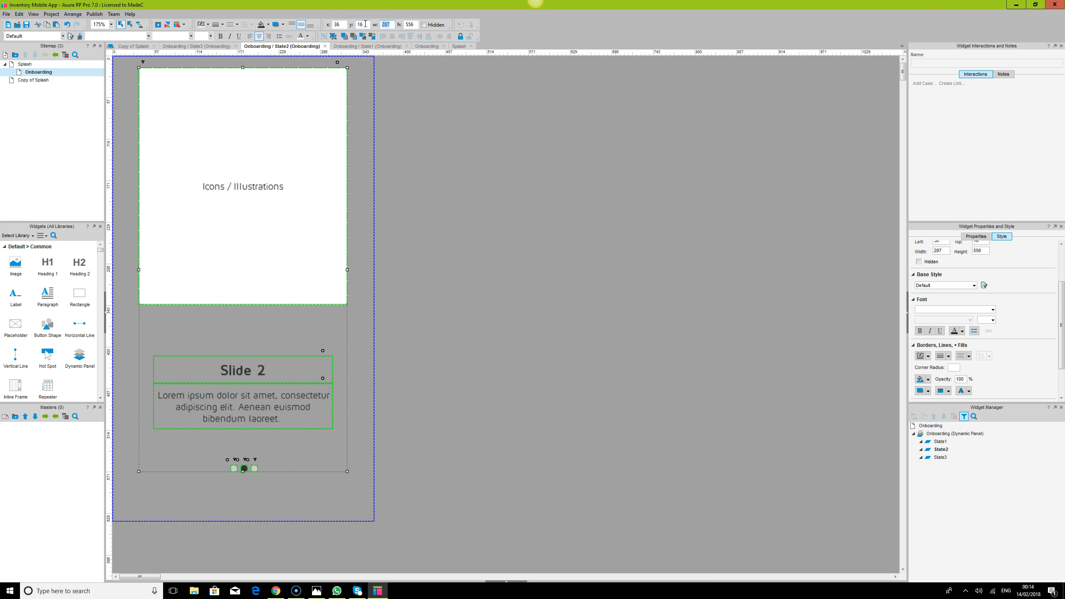
click(709, 329)
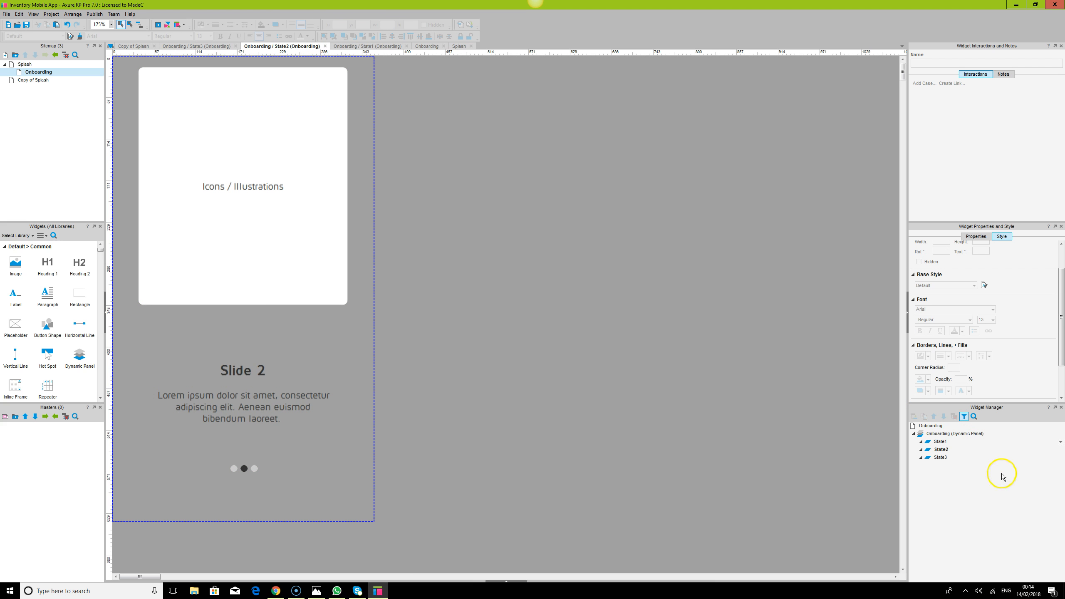
Step: Open State1 of the Onboarding panel and set its slide content group's y position to 16
double_click(940, 441)
click(255, 142)
click(361, 23)
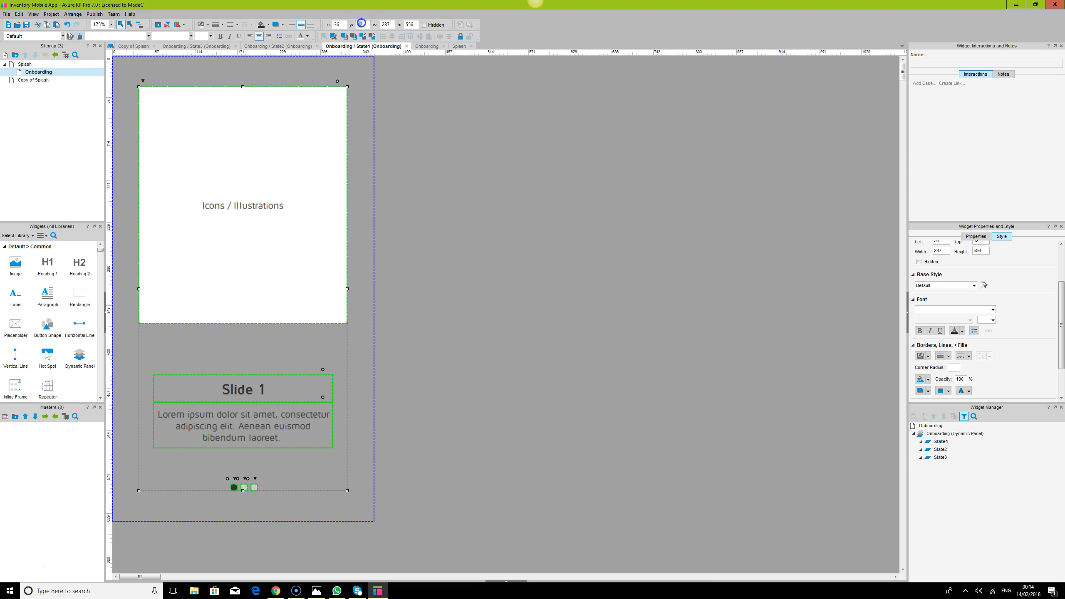
text(16)
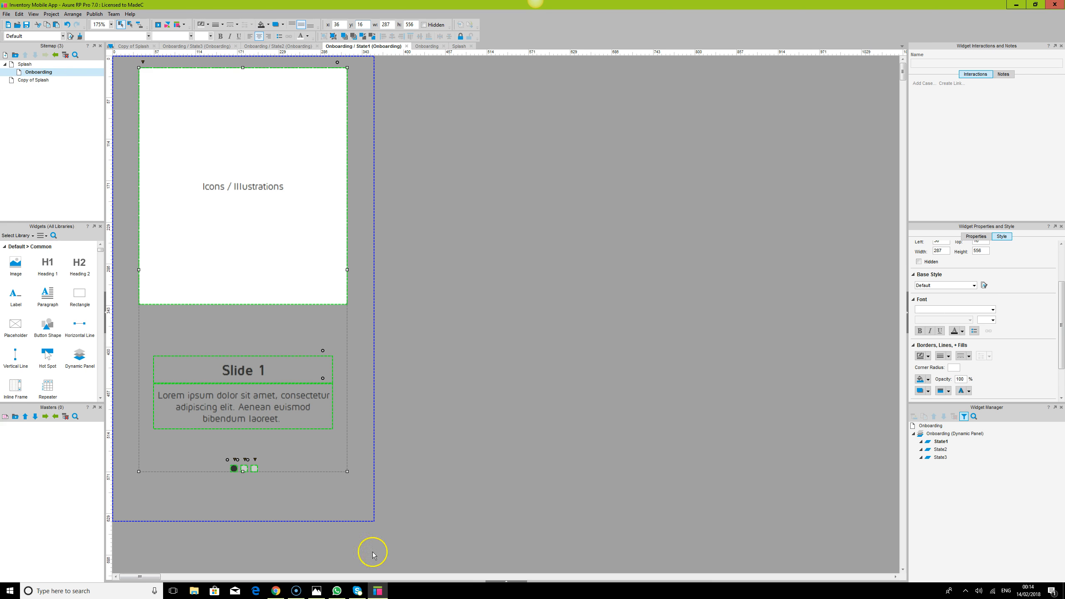
Step: Save the project and reload the Onboarding preview in Chrome to check the repositioned slide content
click(281, 592)
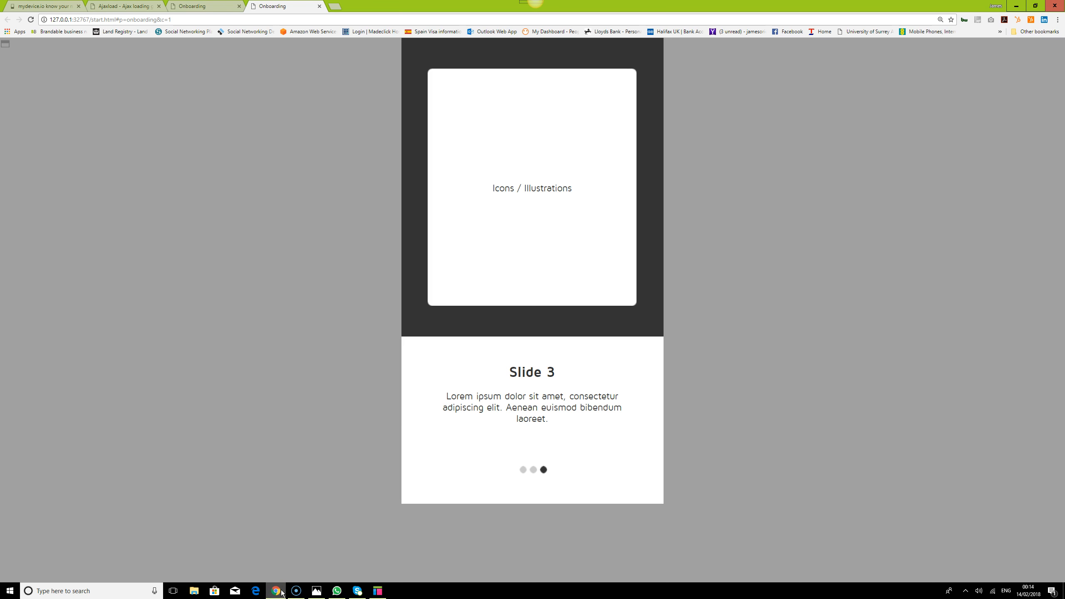
key(ctrl+s)
click(566, 419)
click(32, 20)
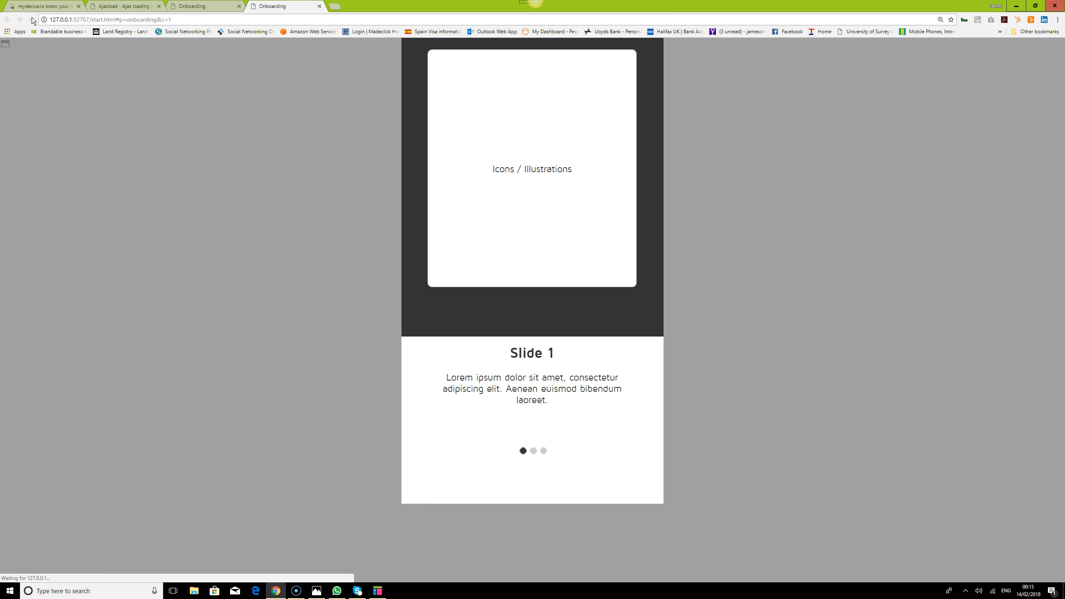
Step: Swipe through the Onboarding preview forward to Slide 3 and back to check the slide transitions
drag(648, 381, 578, 374)
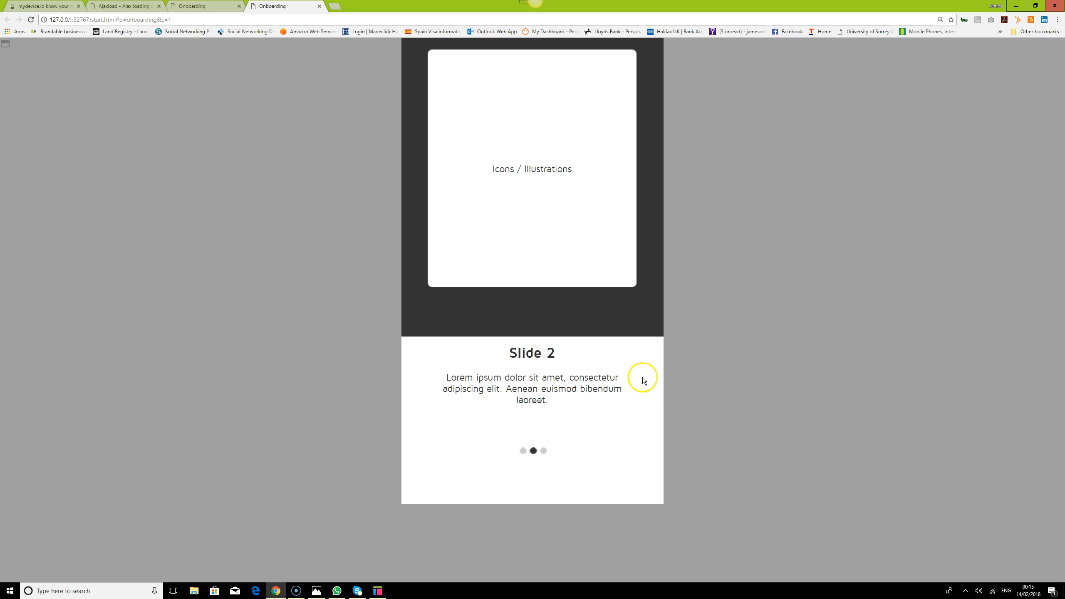
drag(642, 376, 556, 374)
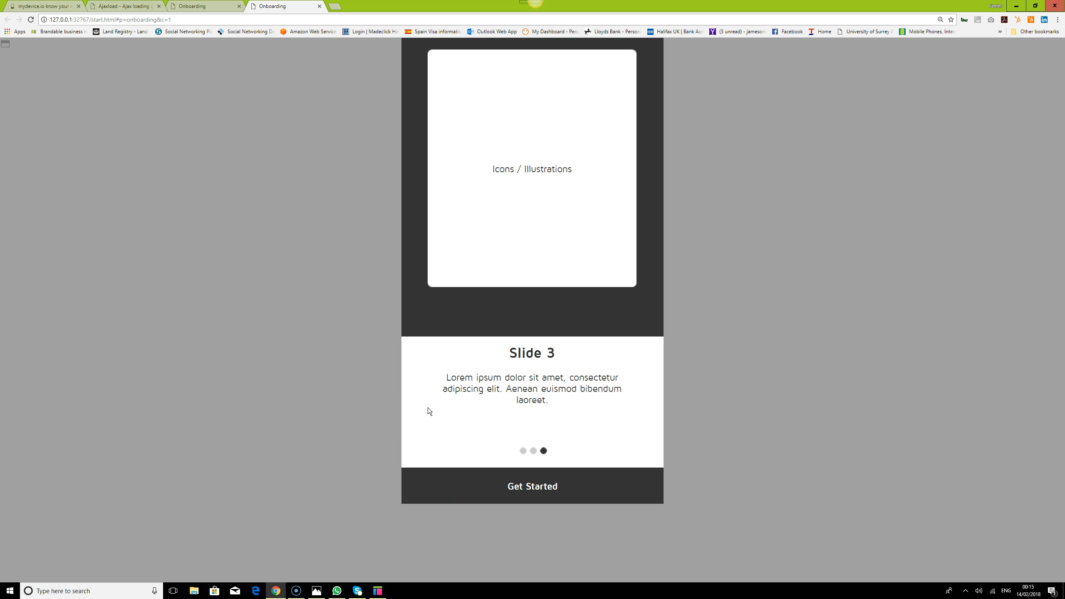
drag(428, 411, 589, 409)
drag(493, 412, 533, 413)
drag(420, 422, 523, 426)
Step: Return to Axure, open State3 of the Onboarding panel and make "Get Started" open the Copy of Splash page in the current window on click
click(378, 591)
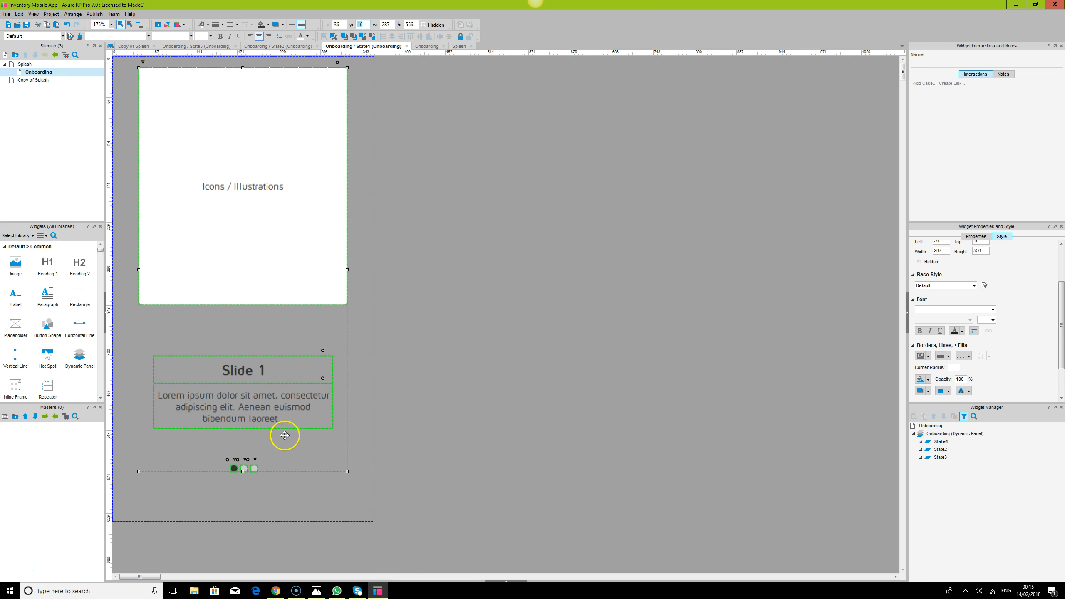
double_click(941, 457)
click(302, 511)
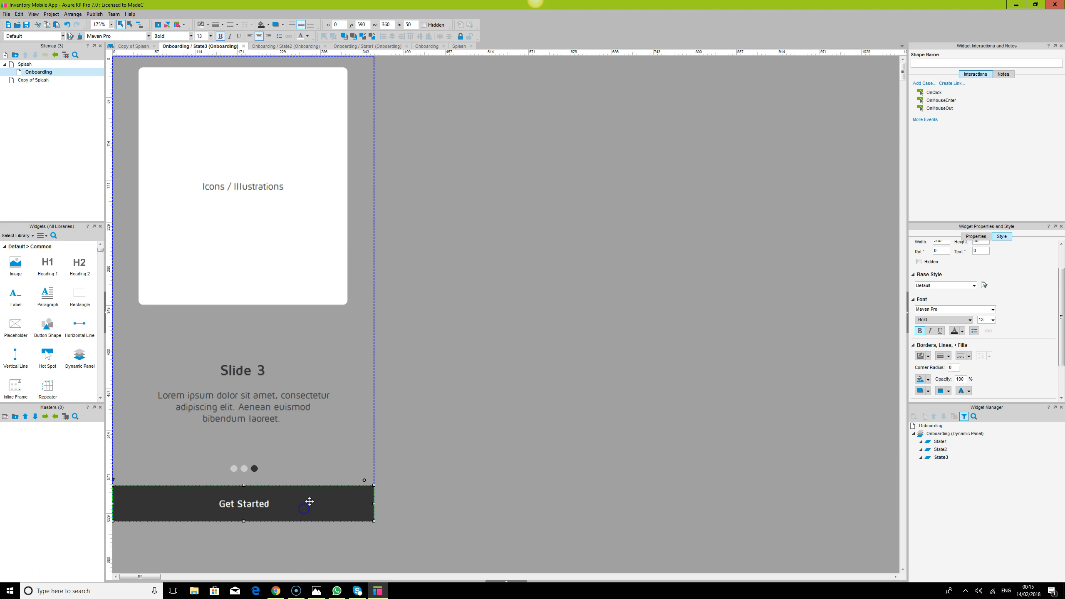
click(935, 94)
double_click(935, 94)
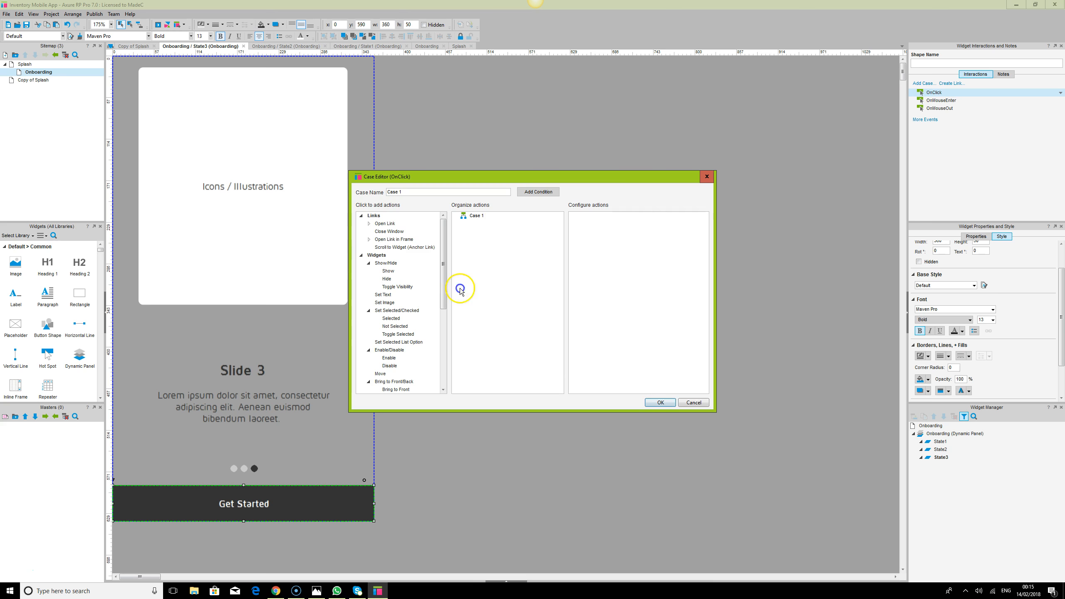
click(386, 223)
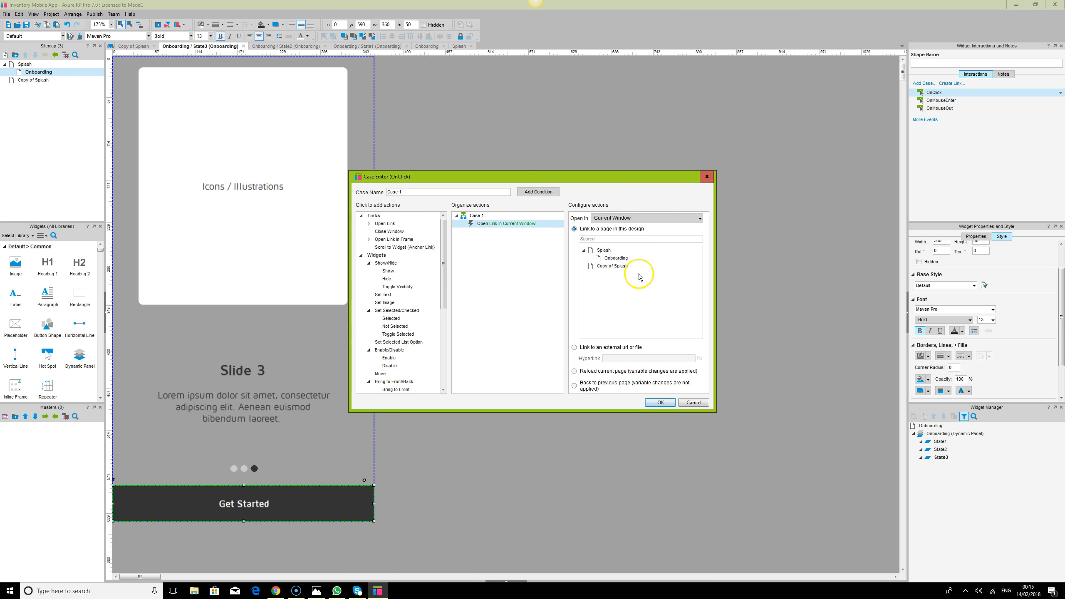
click(627, 266)
click(661, 402)
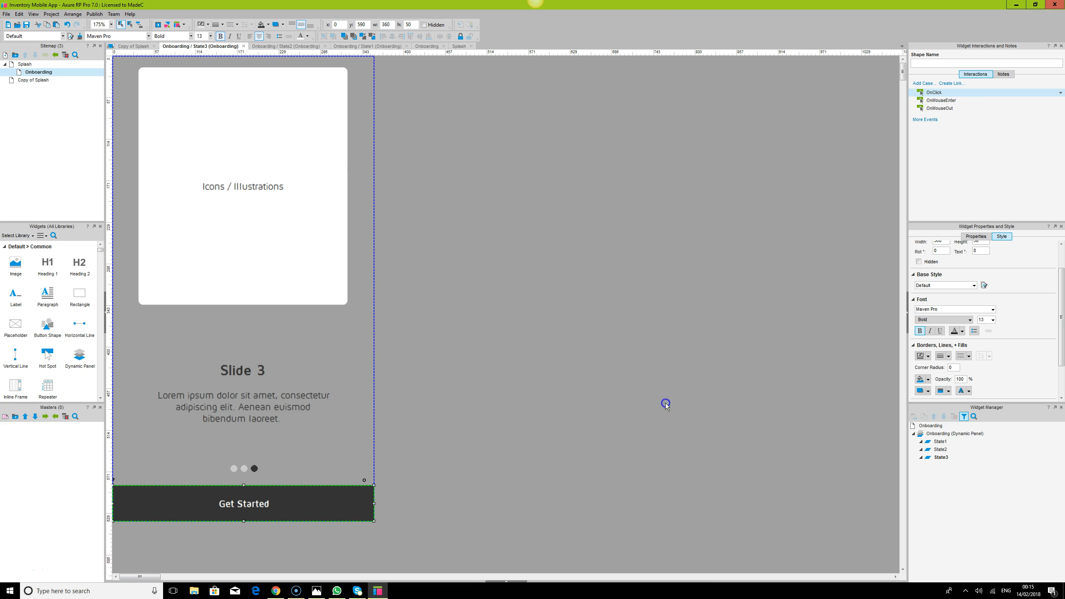
Step: Rename the Copy of Splash page to Landing in the sitemap
click(35, 81)
click(34, 81)
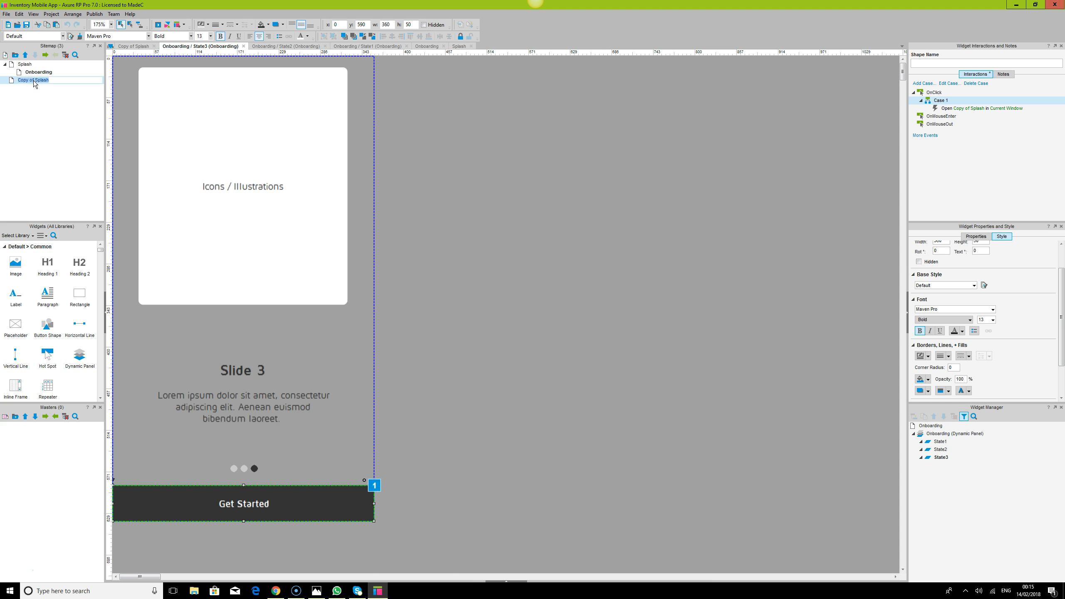
text(Landi)
key(Return)
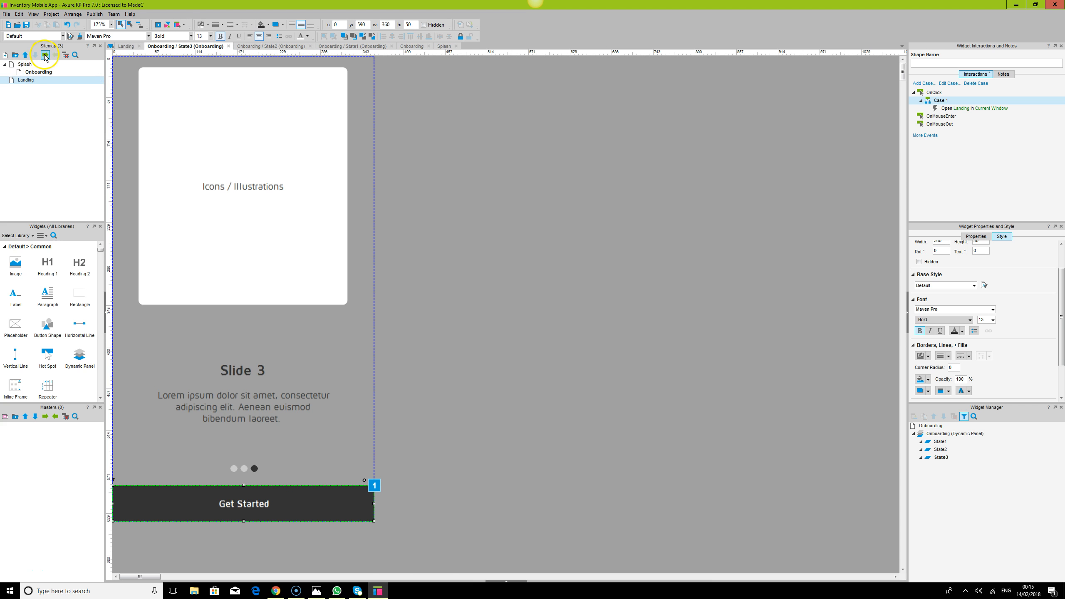
Step: Nest the Landing page beneath Onboarding in the sitemap as its child page
click(46, 55)
click(25, 55)
click(35, 57)
click(45, 56)
click(60, 133)
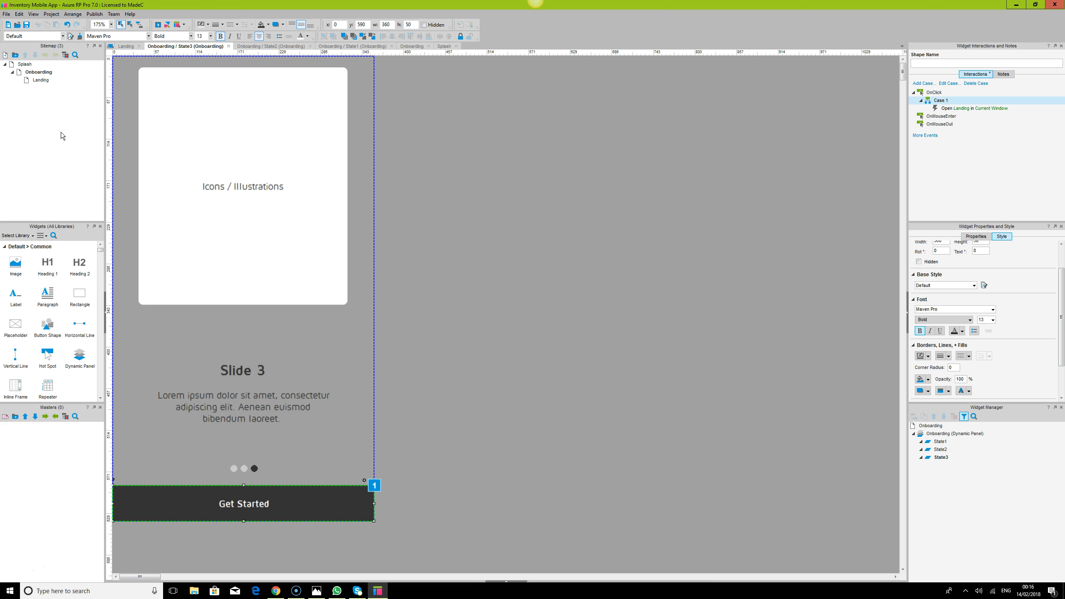
mouse_move(33, 73)
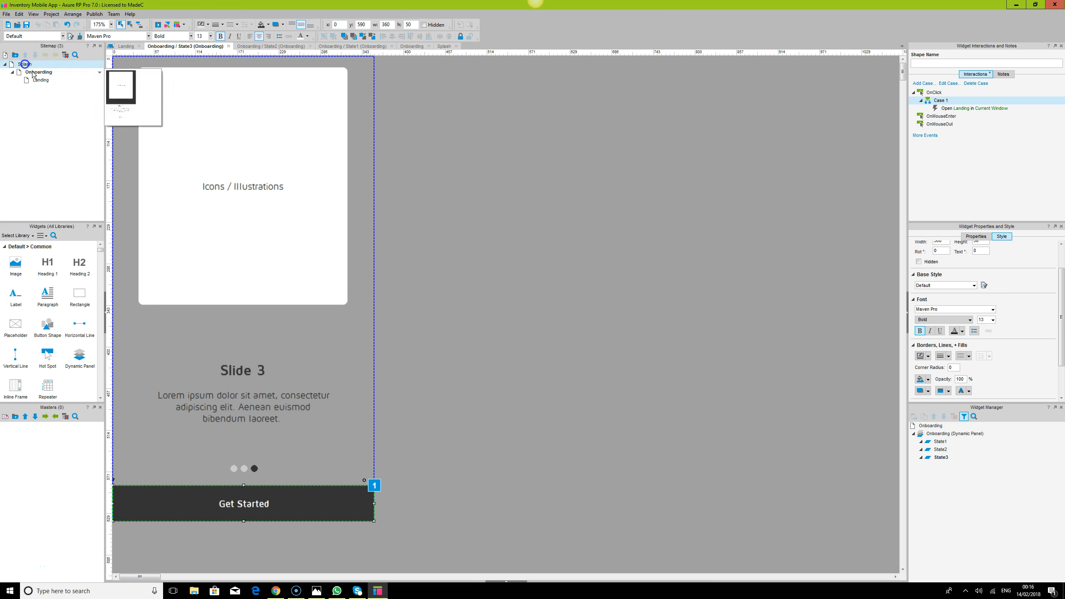
click(35, 81)
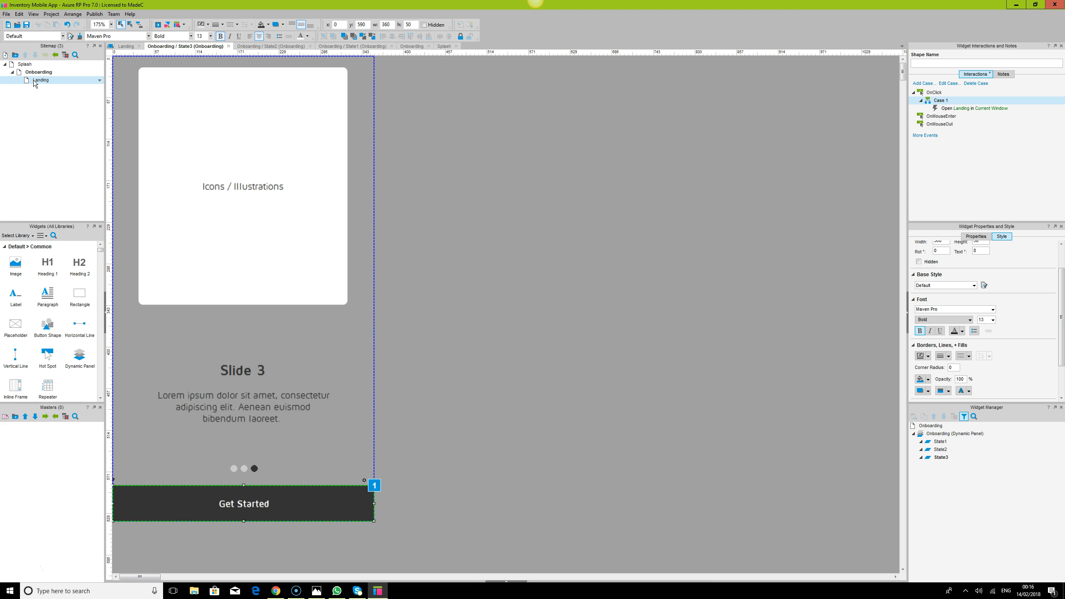
Step: Open the Onboarding page and move its dynamic panel aside to x 220, y 0, exposing the background shapes
double_click(40, 72)
click(325, 268)
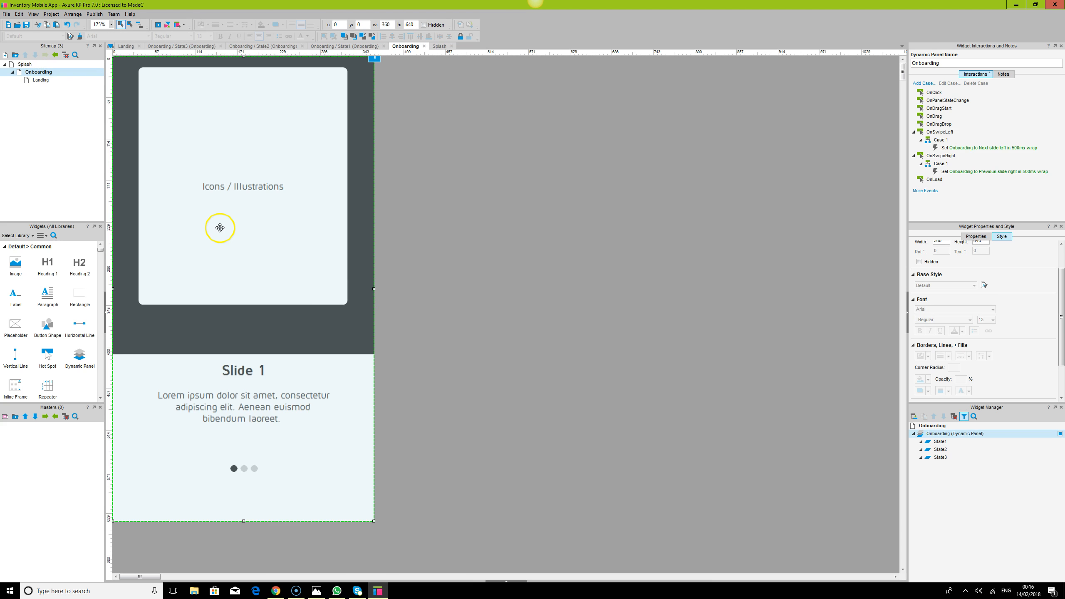
drag(219, 228, 382, 235)
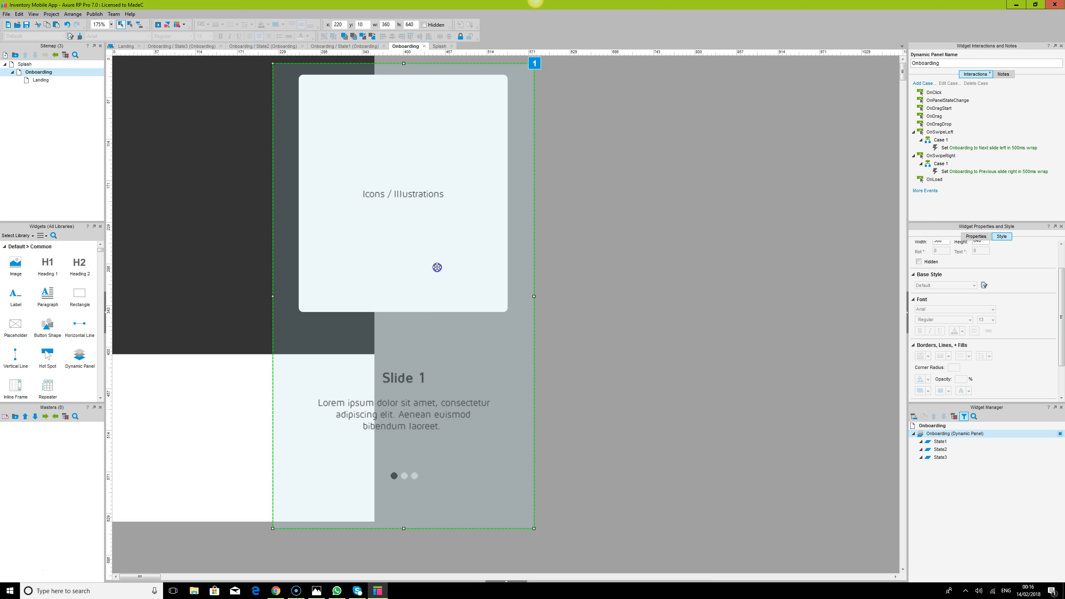
drag(438, 263, 432, 257)
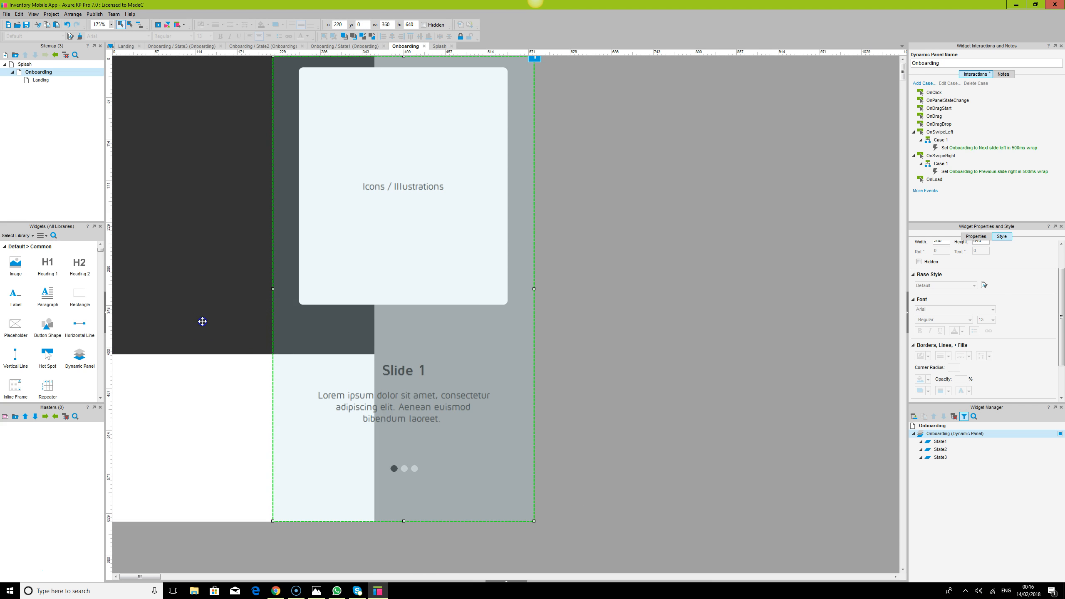
Step: Shorten the dark background rectangle behind the Onboarding panel to a height of 360
click(208, 354)
drag(244, 354, 243, 317)
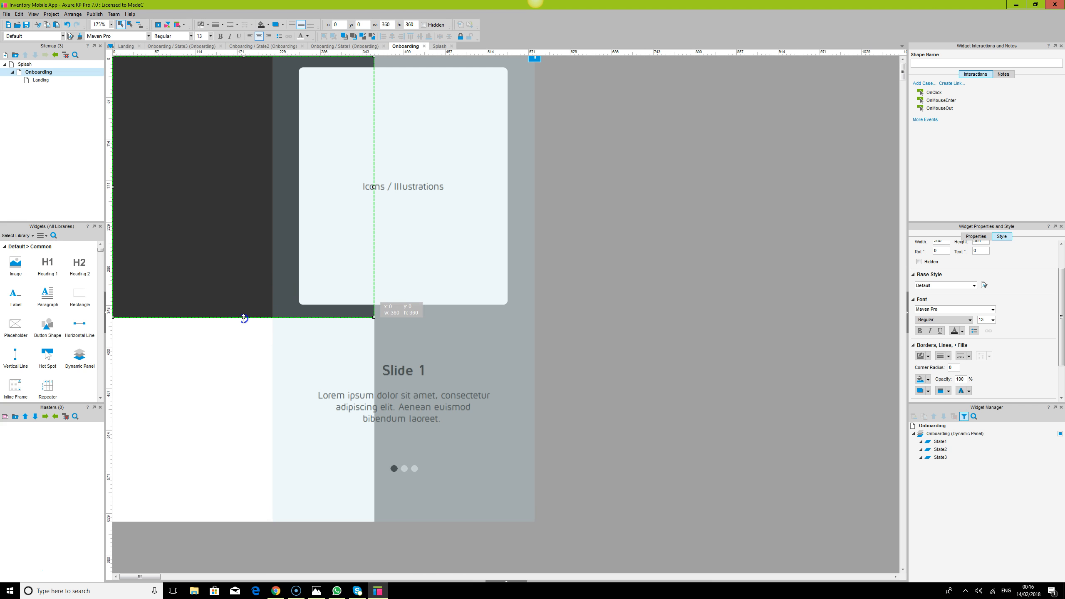
drag(244, 320, 244, 321)
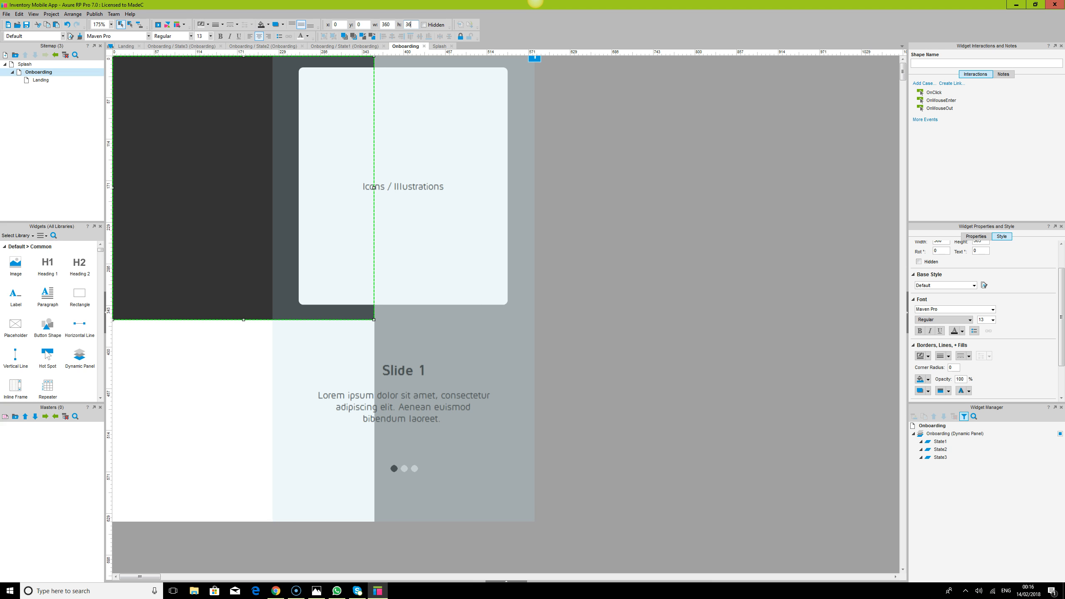
text(1)
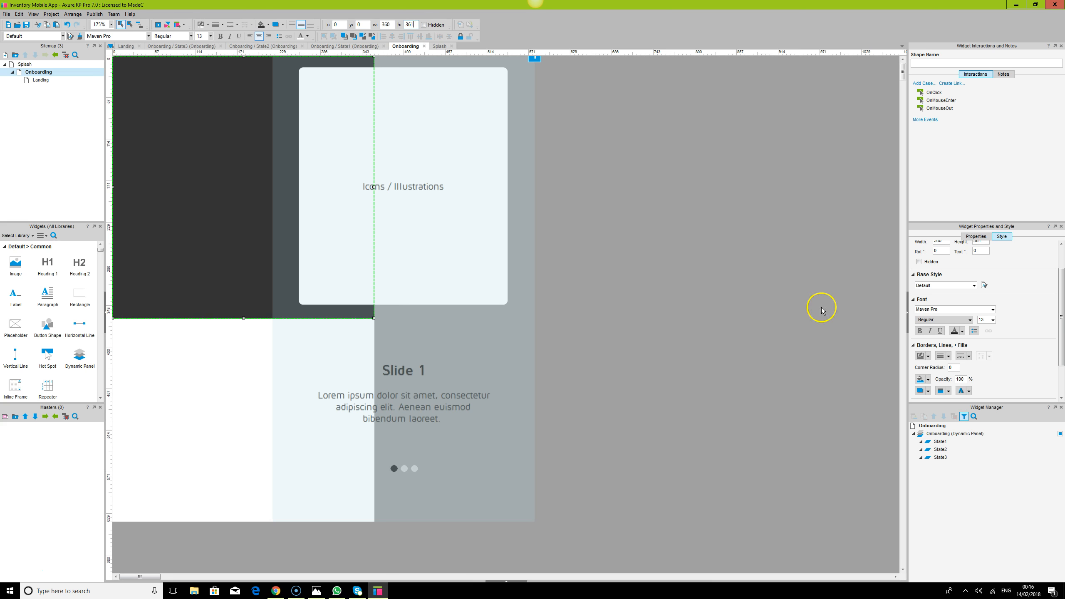
click(649, 279)
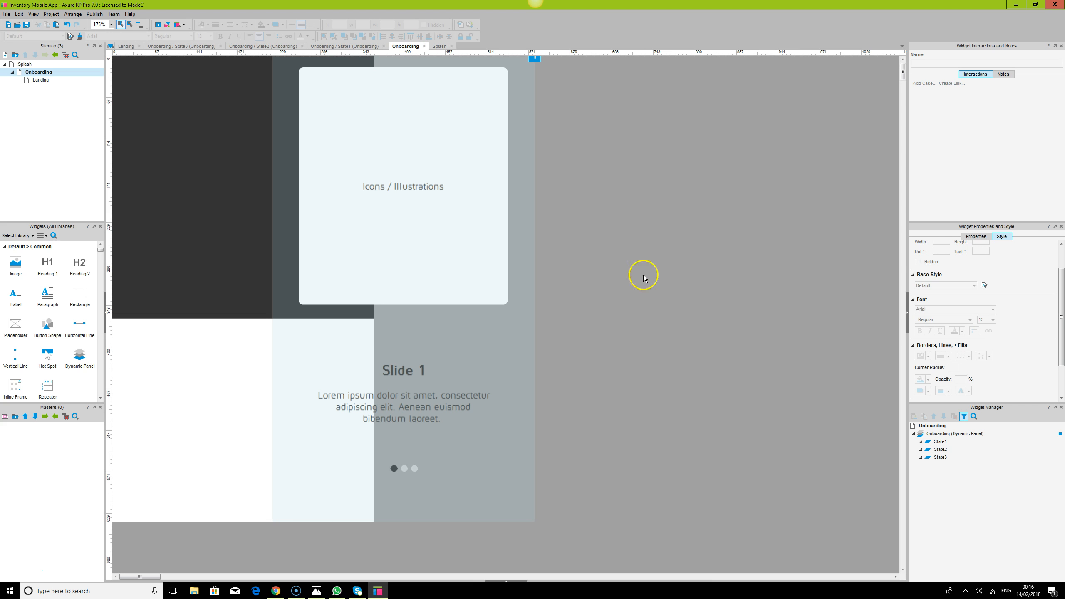
click(202, 211)
double_click(417, 25)
text(360)
key(Return)
click(736, 319)
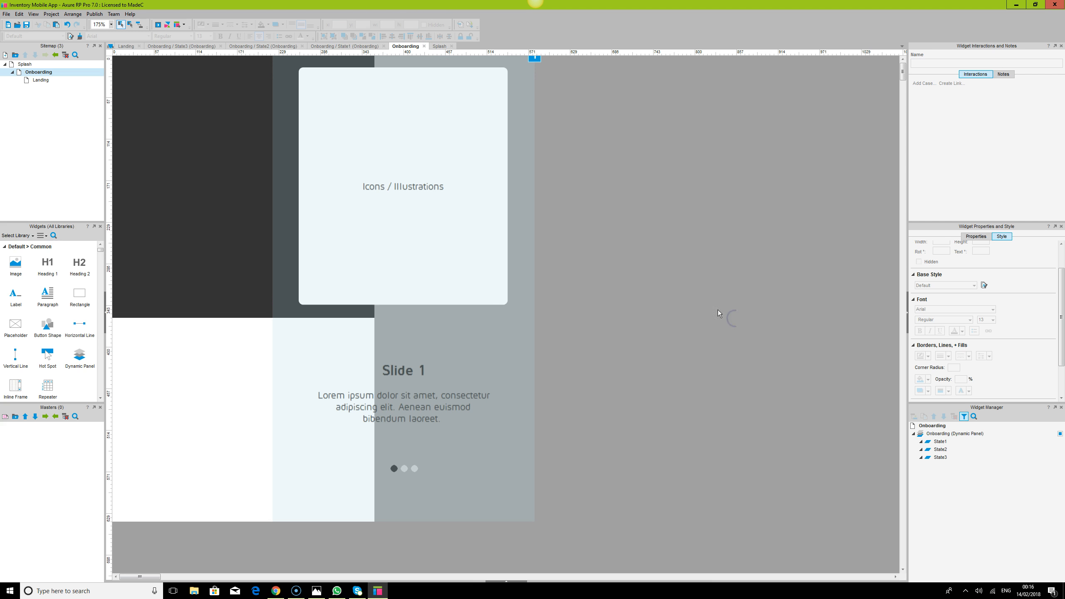
Step: Move the Onboarding dynamic panel back over the background by setting its x position to 0
click(489, 148)
double_click(343, 24)
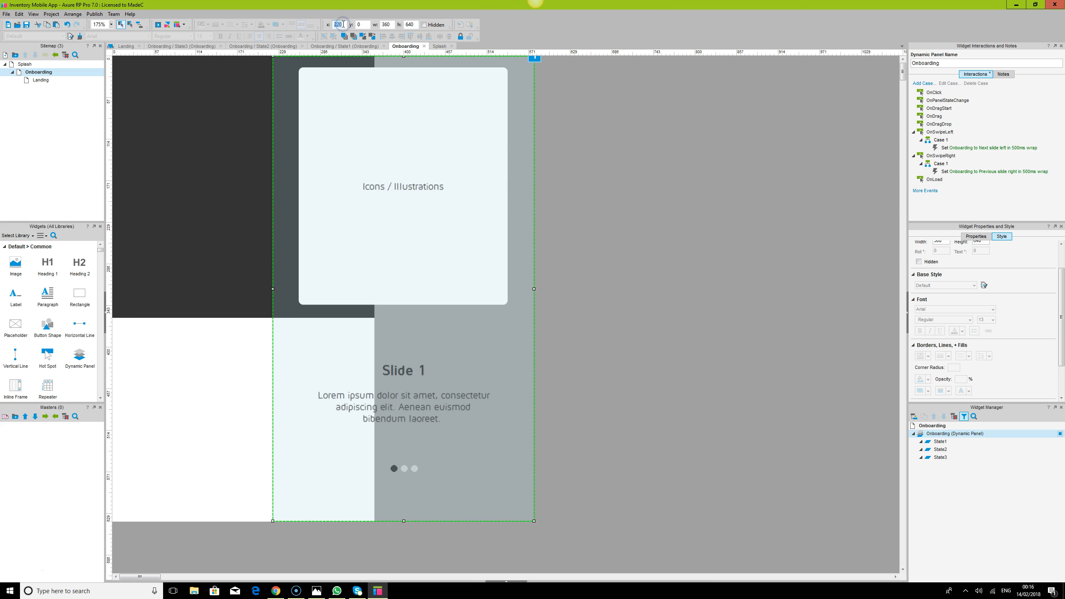
text(0)
key(Tab)
click(548, 271)
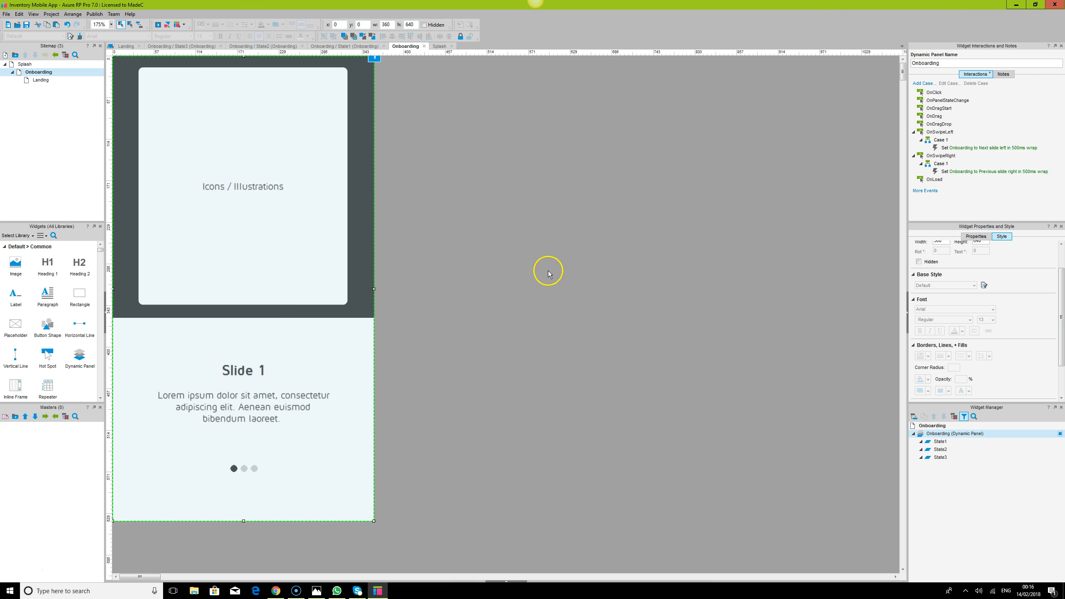
Step: Reload the Onboarding preview in Chrome and swipe through the slides both ways to check the shortened dark background
click(255, 581)
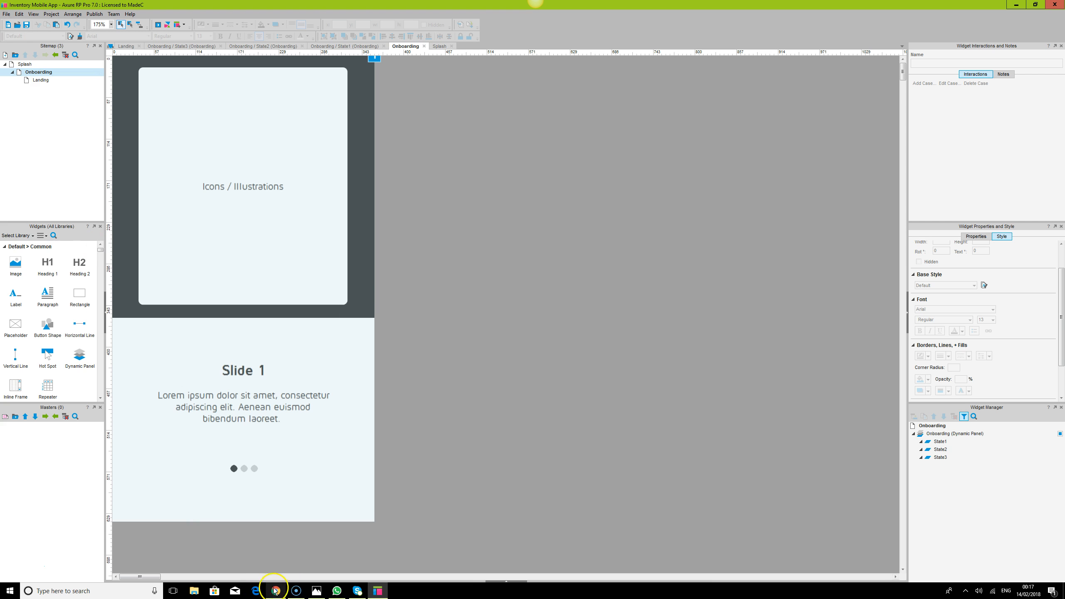
click(276, 591)
click(238, 18)
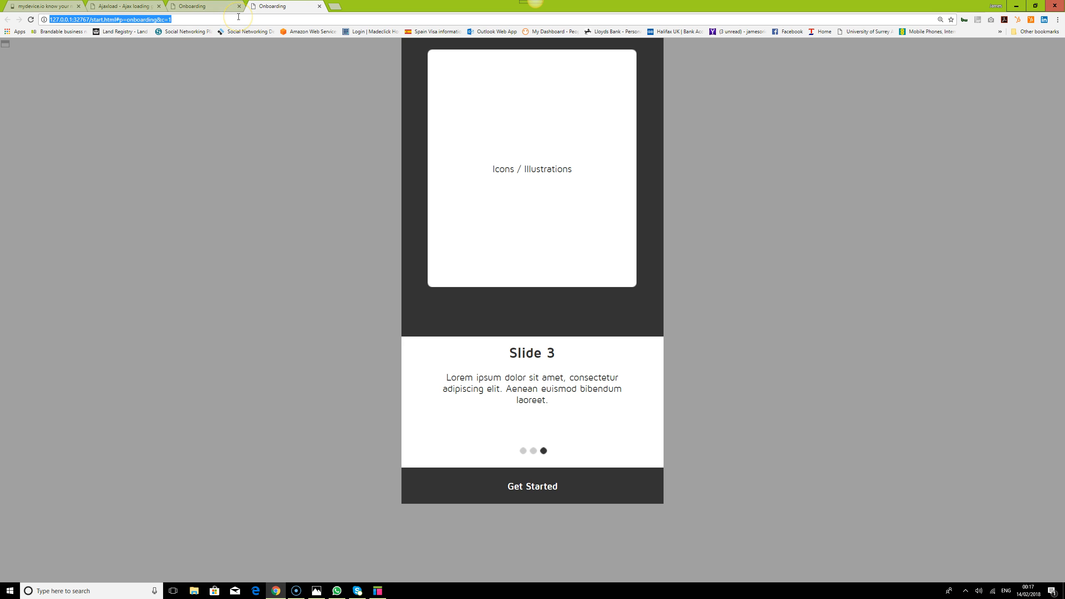
key(Return)
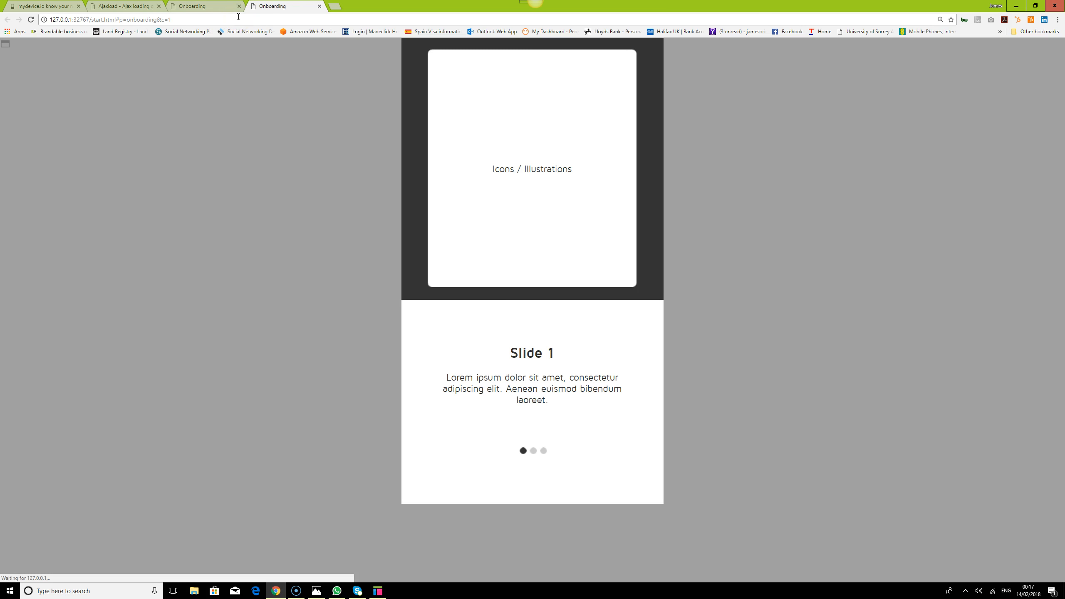
drag(642, 341, 549, 347)
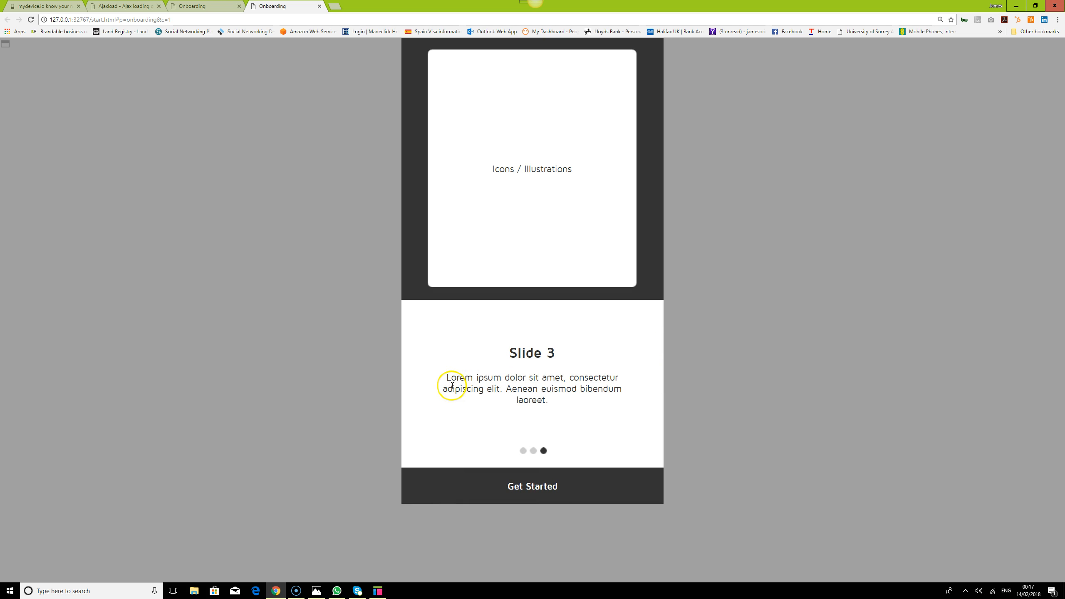
drag(452, 383, 551, 393)
drag(439, 390, 513, 392)
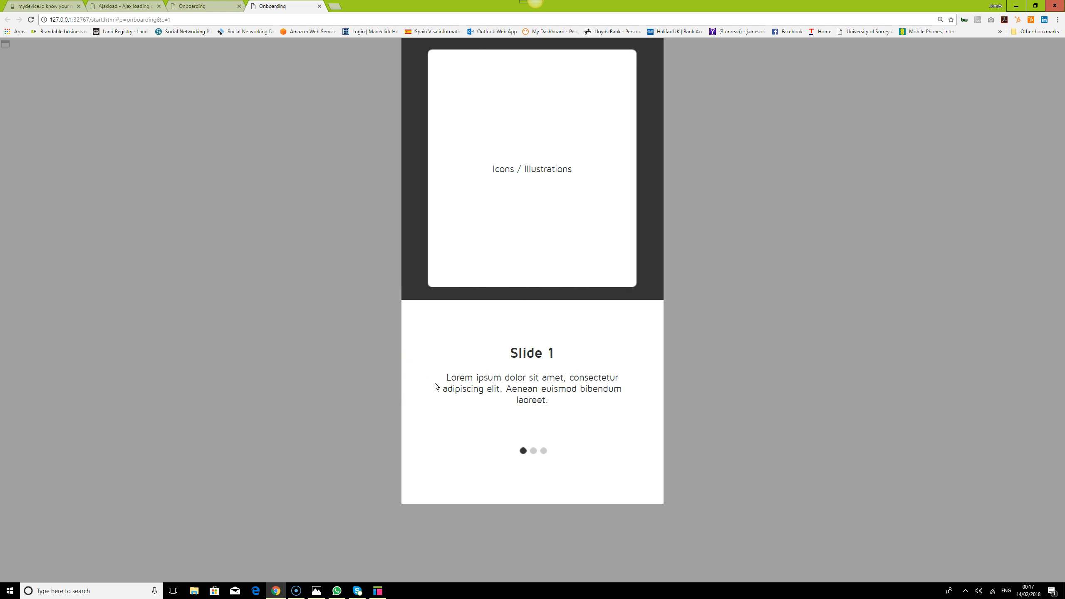
Step: Return to Axure and turn off wrapping from first to last in the Onboarding panel's OnSwipeRight action
click(377, 591)
mouse_move(376, 595)
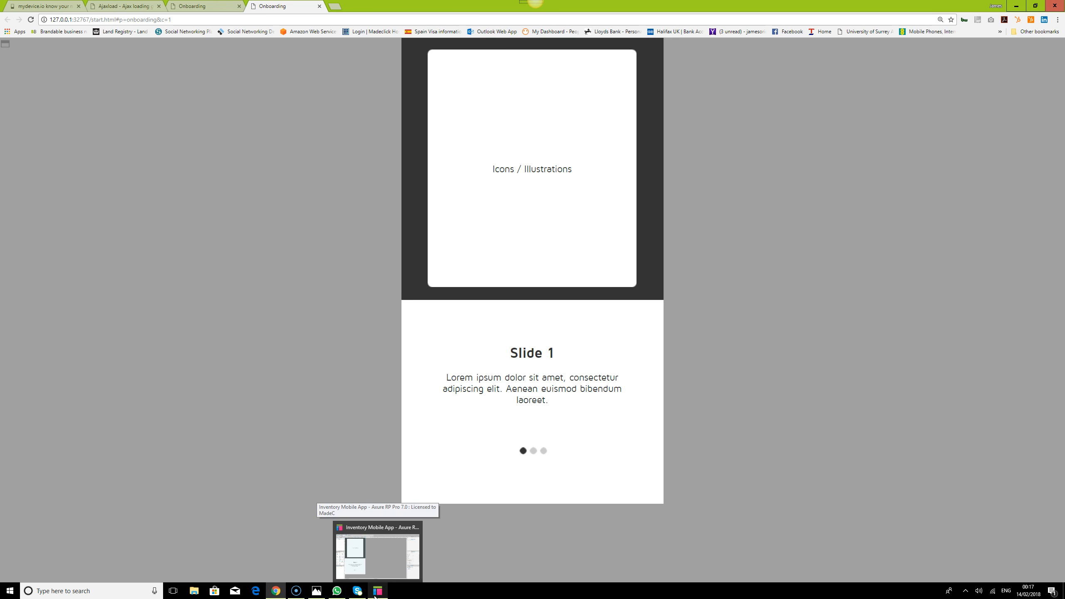
click(376, 594)
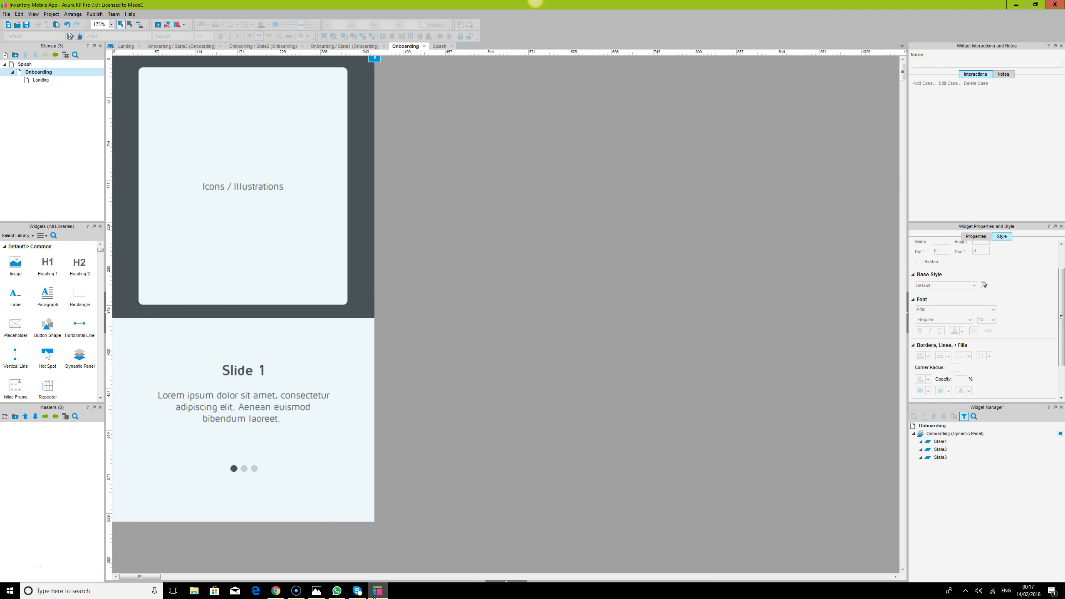
click(277, 295)
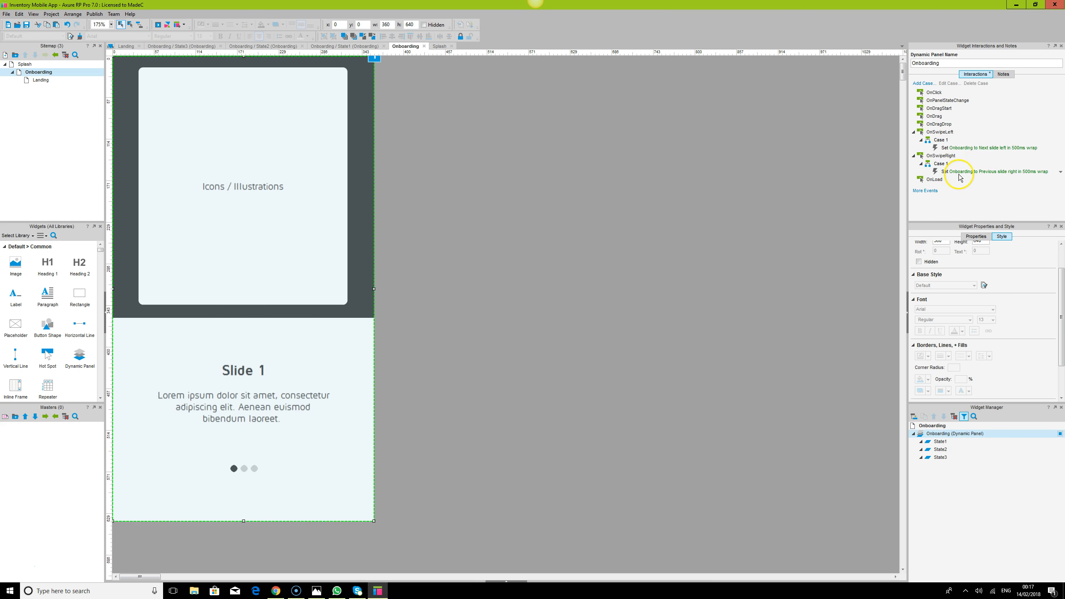
double_click(952, 171)
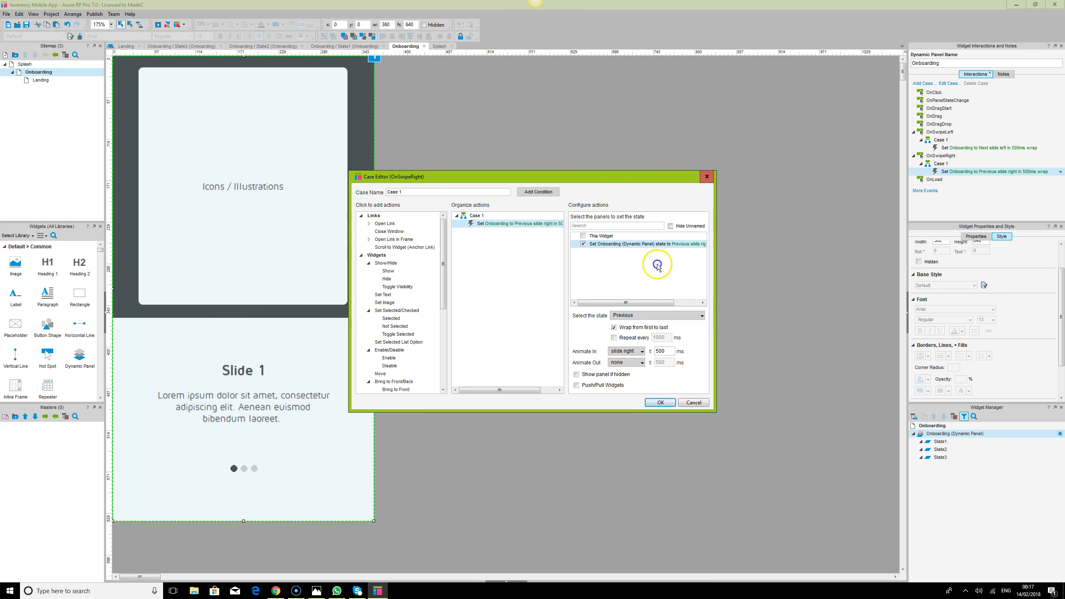
click(615, 328)
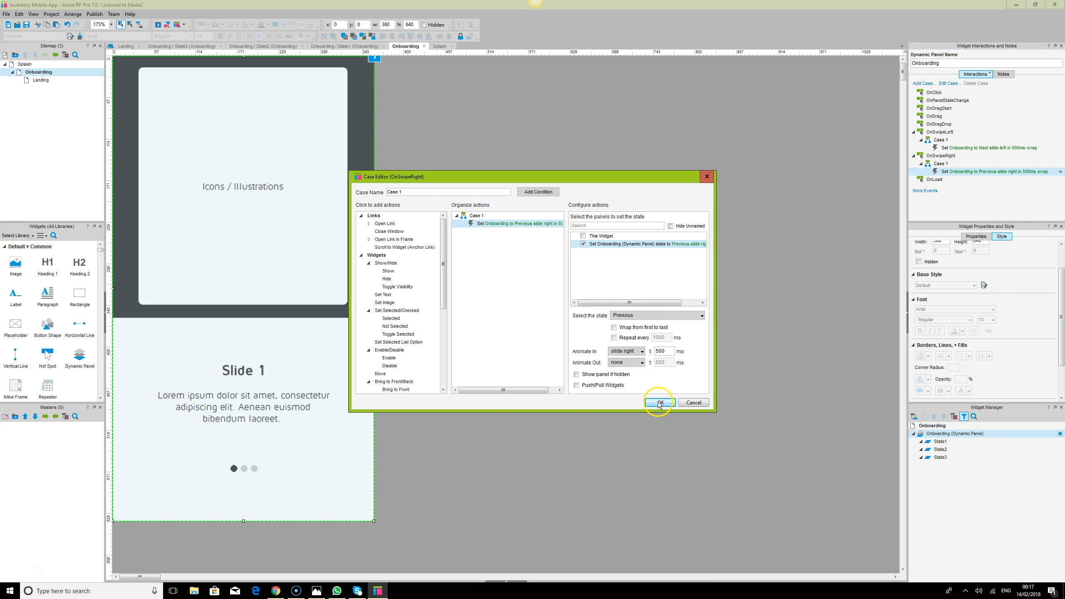
click(659, 403)
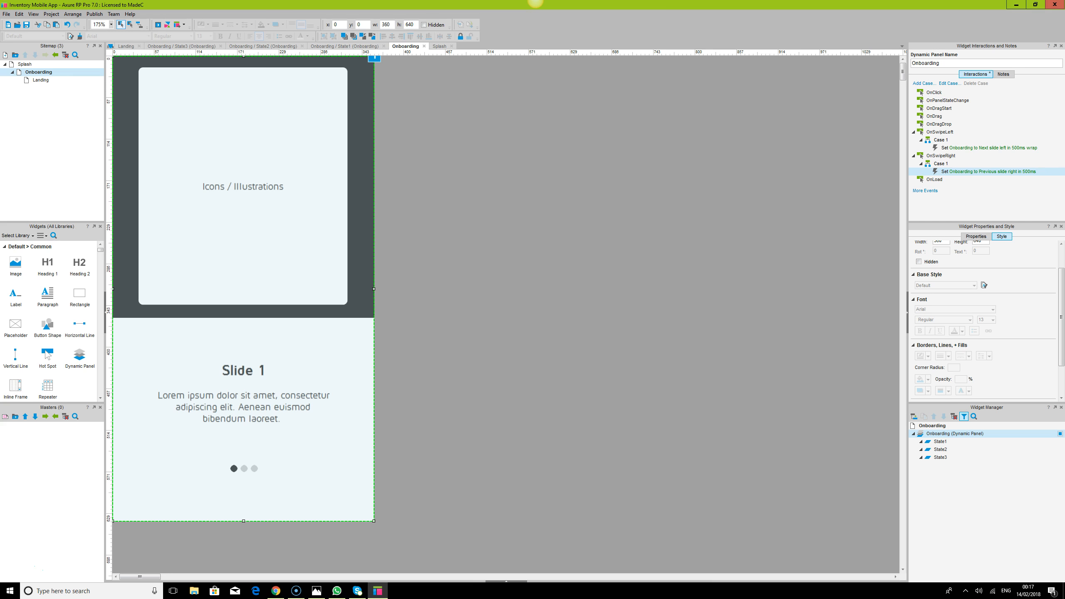
Step: Reload the Onboarding preview in Chrome and swipe through the slides both ways to check wrapping in each direction
click(275, 591)
click(197, 18)
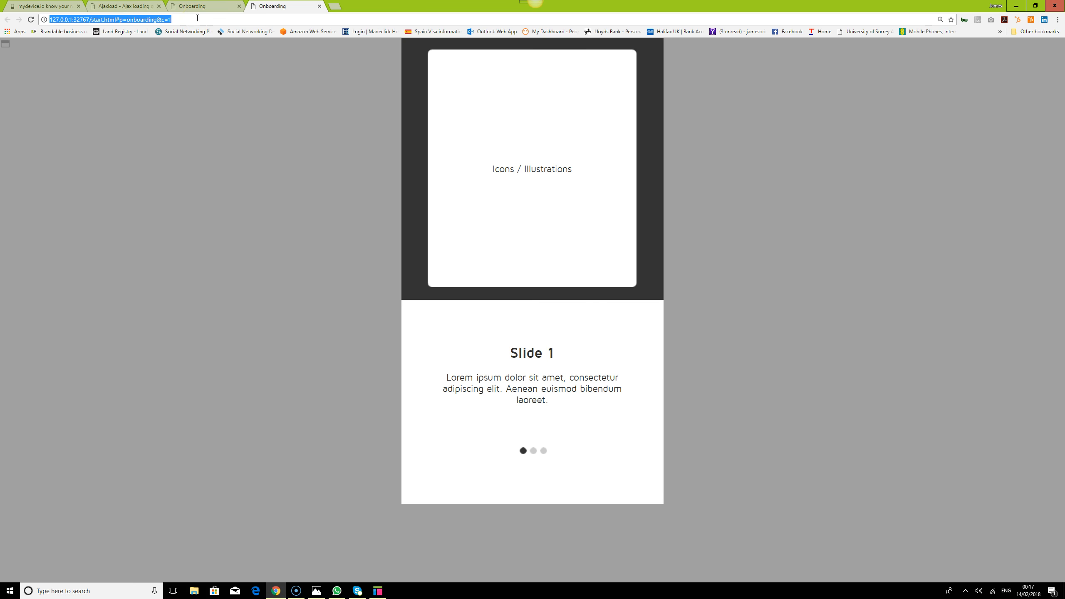
key(Return)
drag(632, 347, 521, 355)
drag(626, 367, 573, 368)
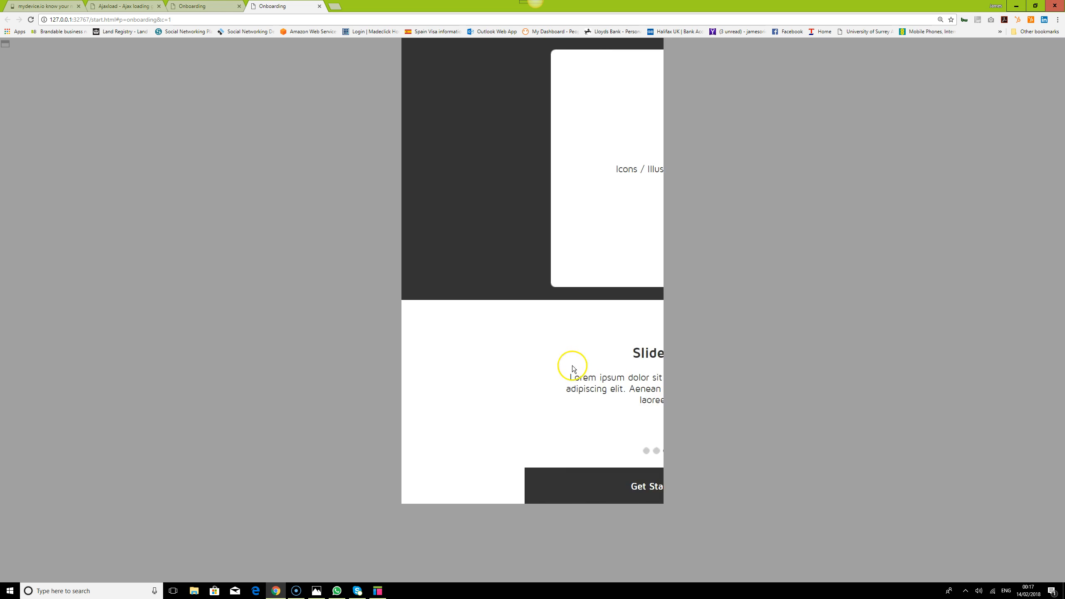
drag(439, 354, 616, 366)
drag(450, 373, 554, 377)
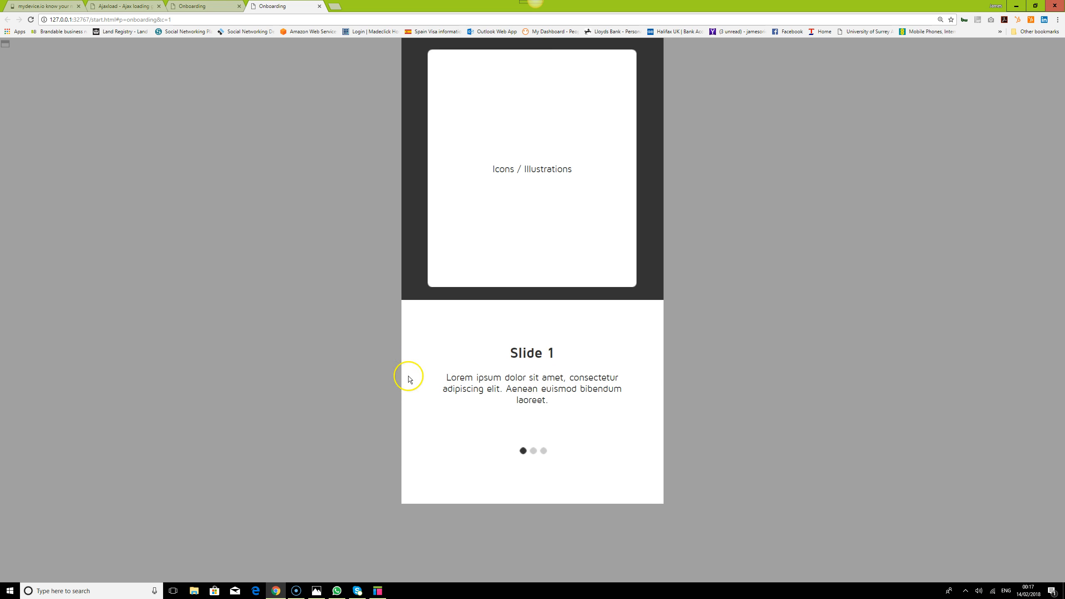
drag(614, 364, 498, 367)
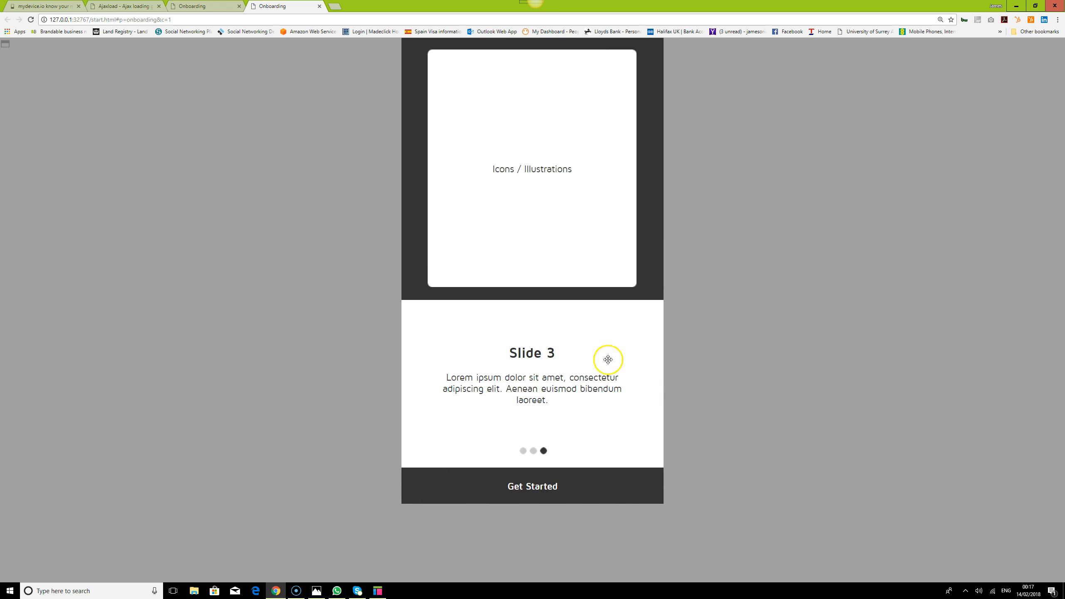
drag(608, 360, 451, 364)
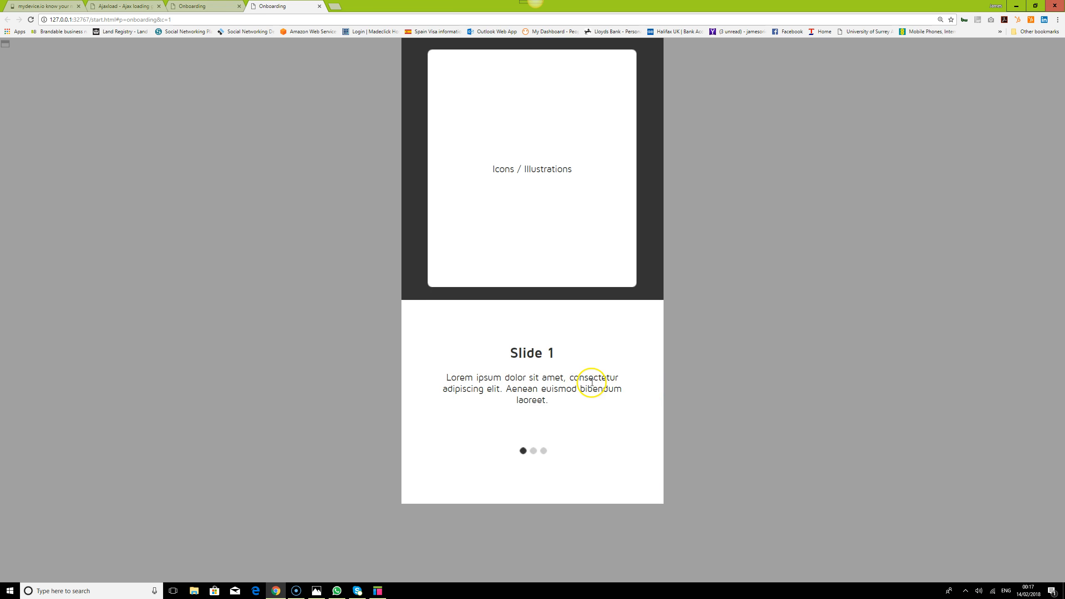
Step: Return to Axure and turn off wrapping from last to first in the Onboarding panel's OnSwipeLeft action
click(378, 591)
double_click(1005, 147)
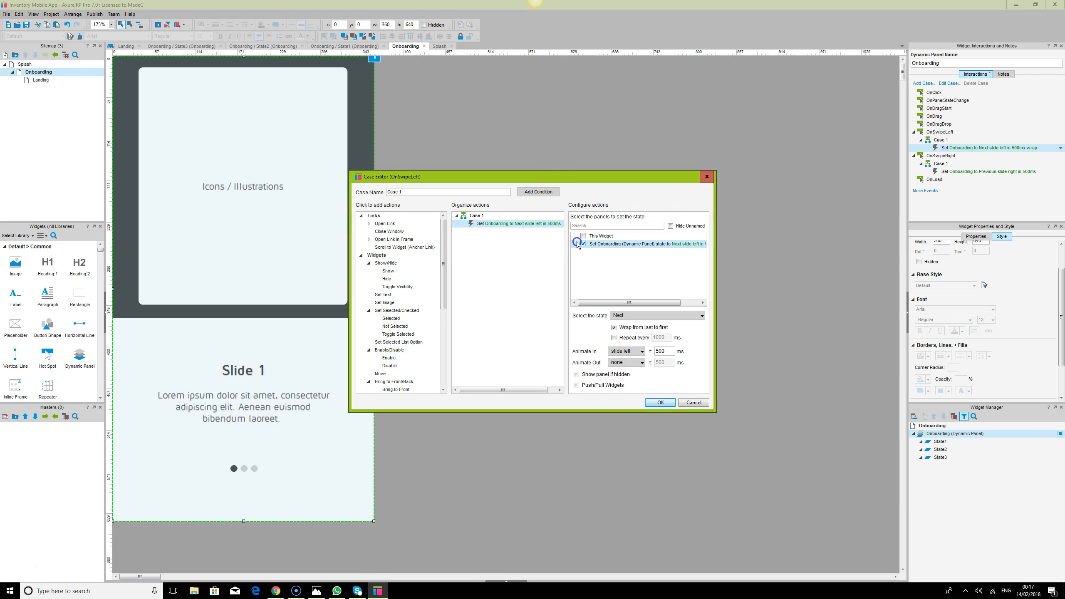
click(614, 328)
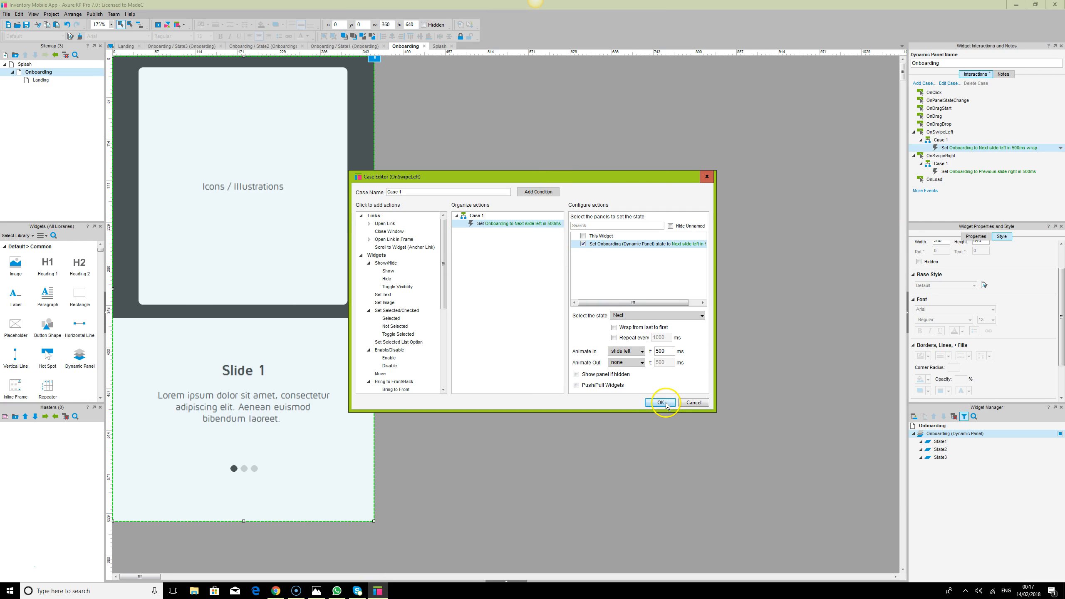
click(660, 403)
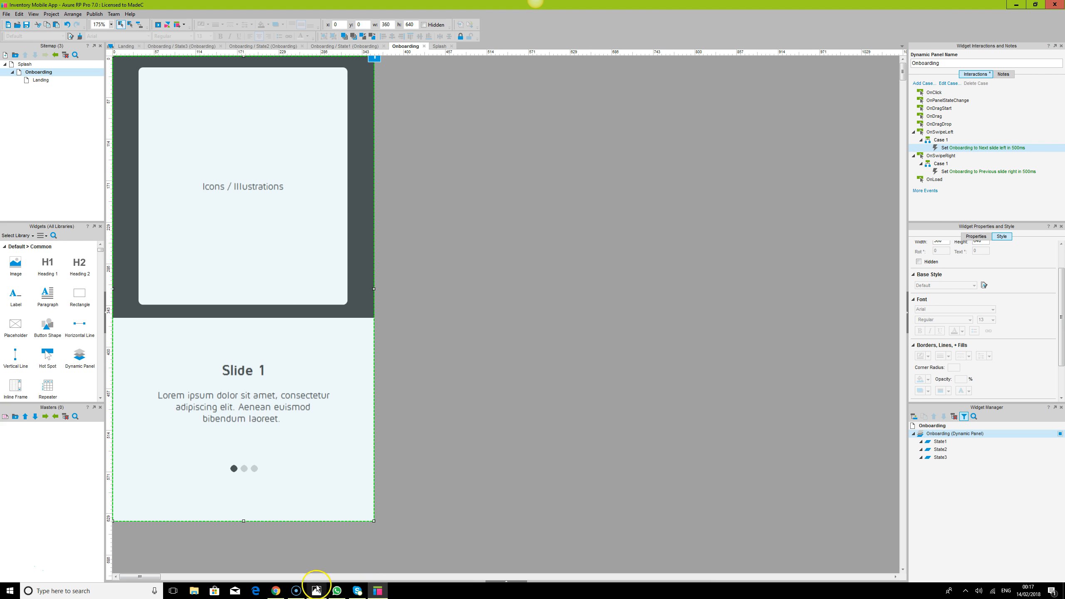
Step: Reload the Onboarding preview in Chrome and swipe forward to the last slide to check that wrapping is off
click(275, 591)
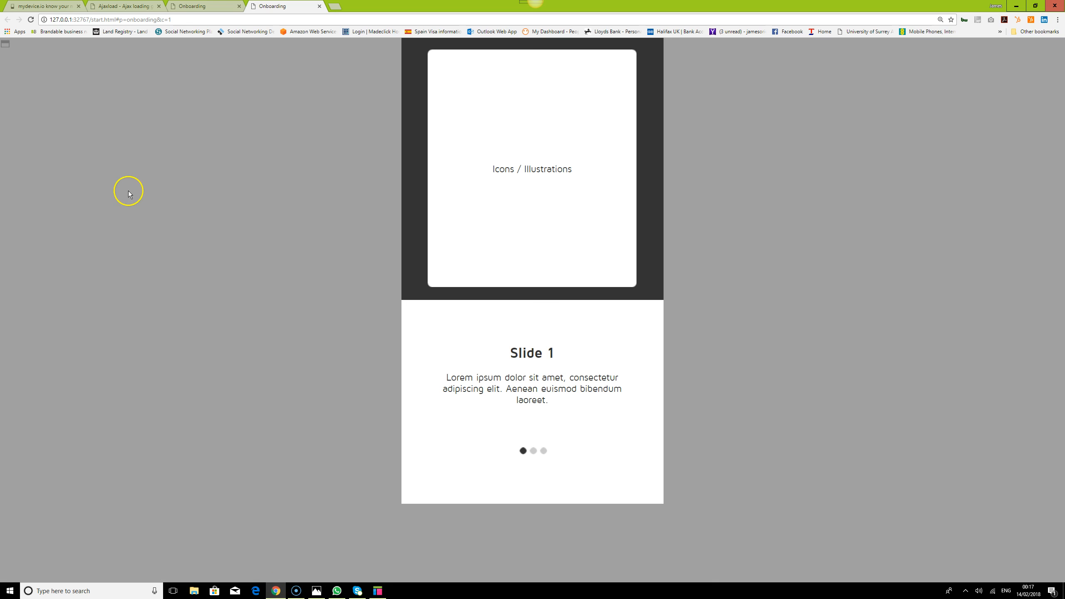
click(34, 20)
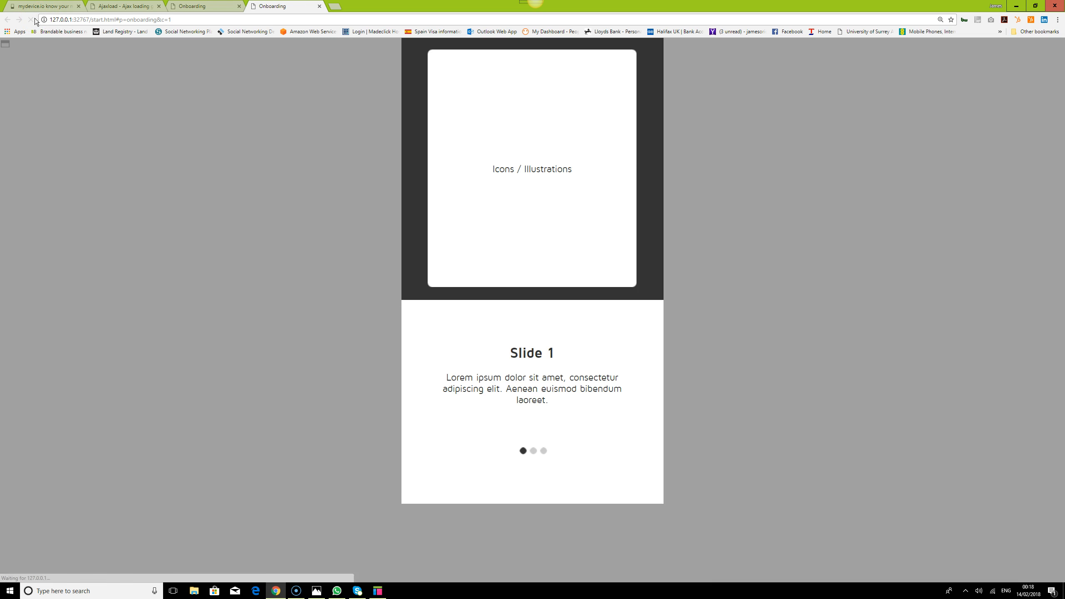
key(ctrl+s)
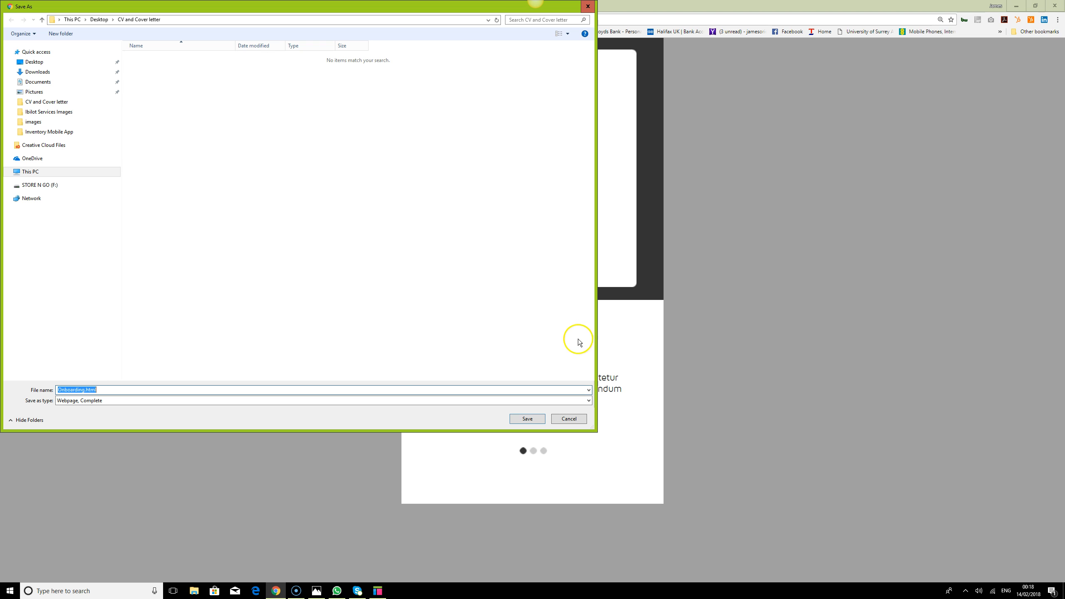
click(577, 418)
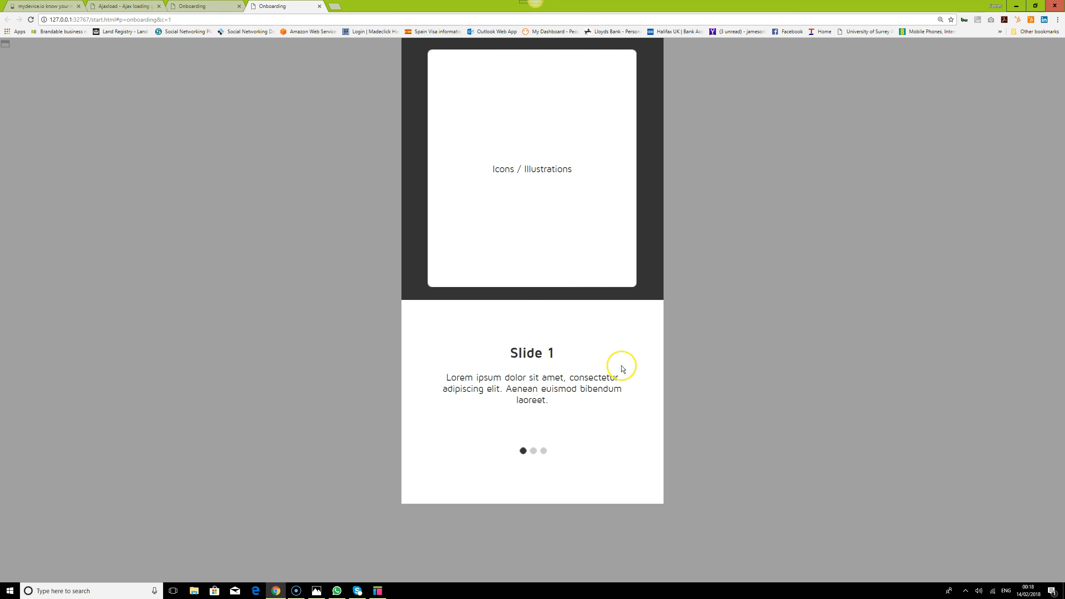
key(F5)
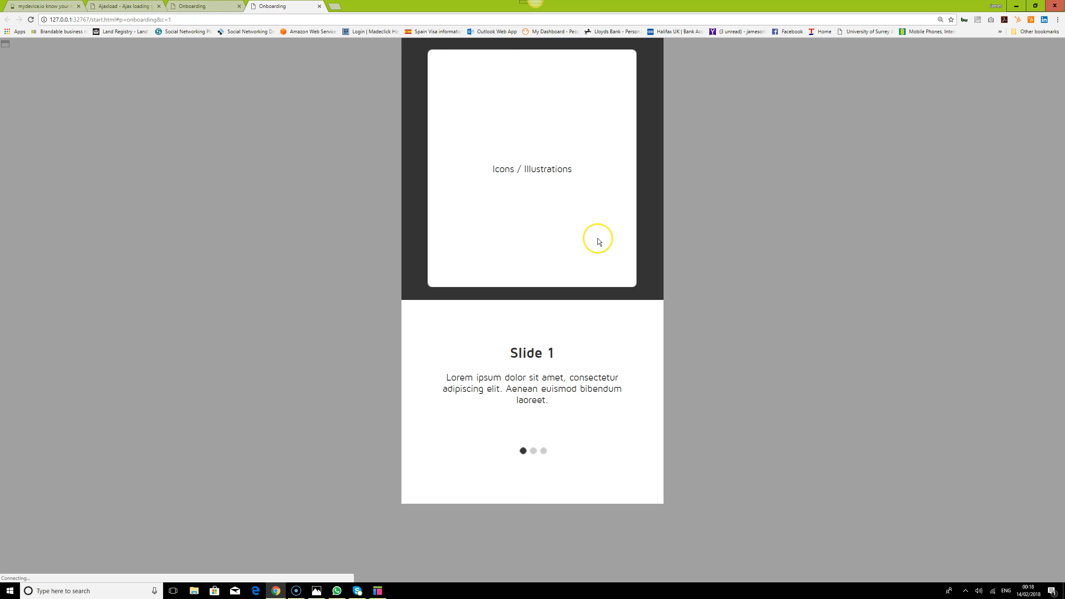
drag(637, 248, 516, 245)
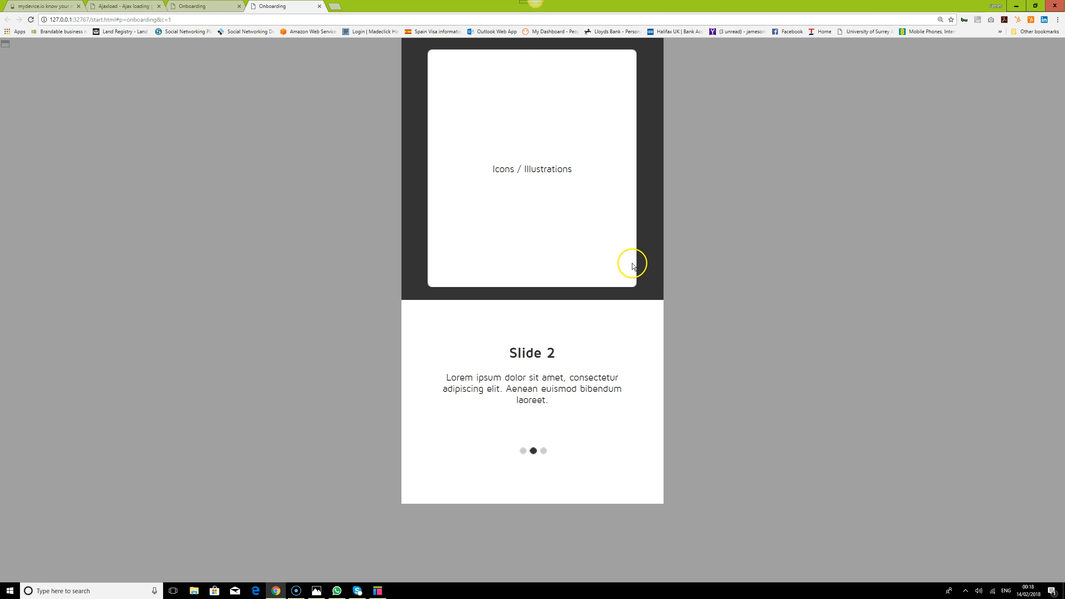
drag(630, 264, 609, 263)
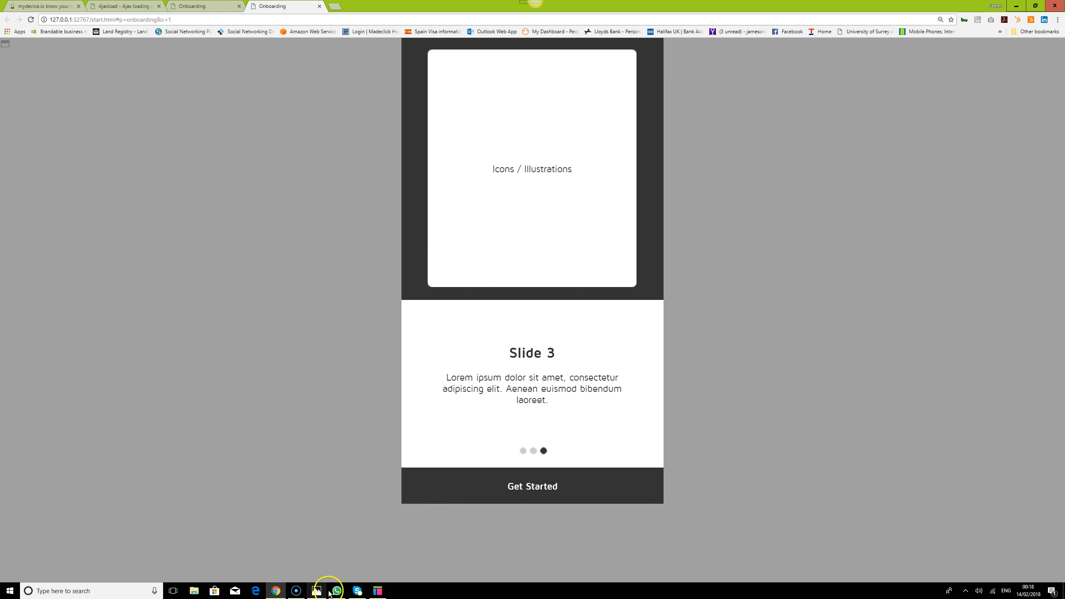
Step: Return to Axure and open State2 and State3 of the Onboarding panel to review slides 2 and 3
click(378, 591)
click(652, 265)
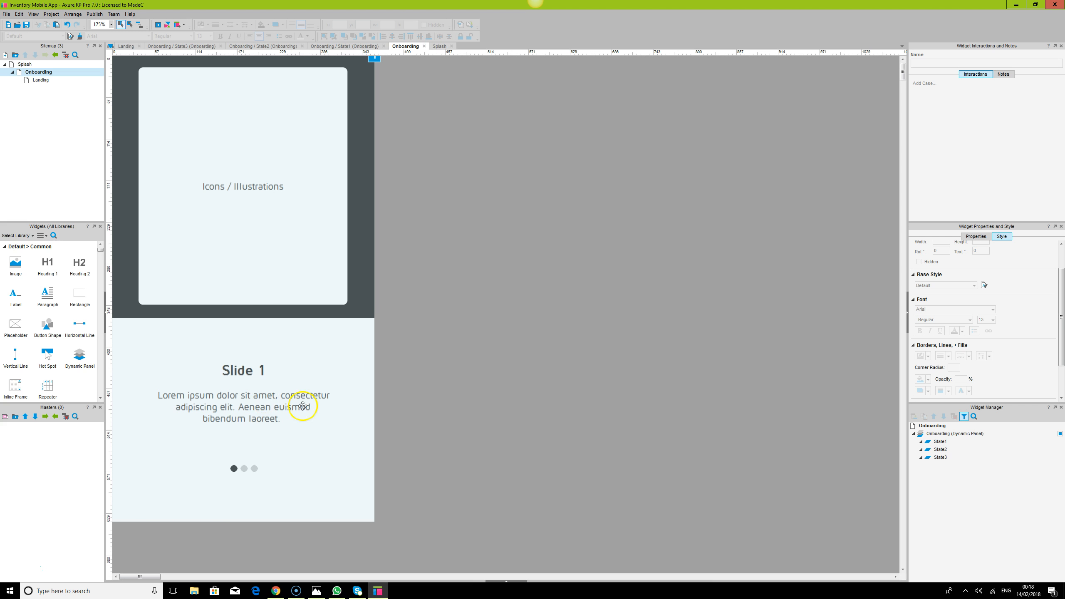
double_click(939, 450)
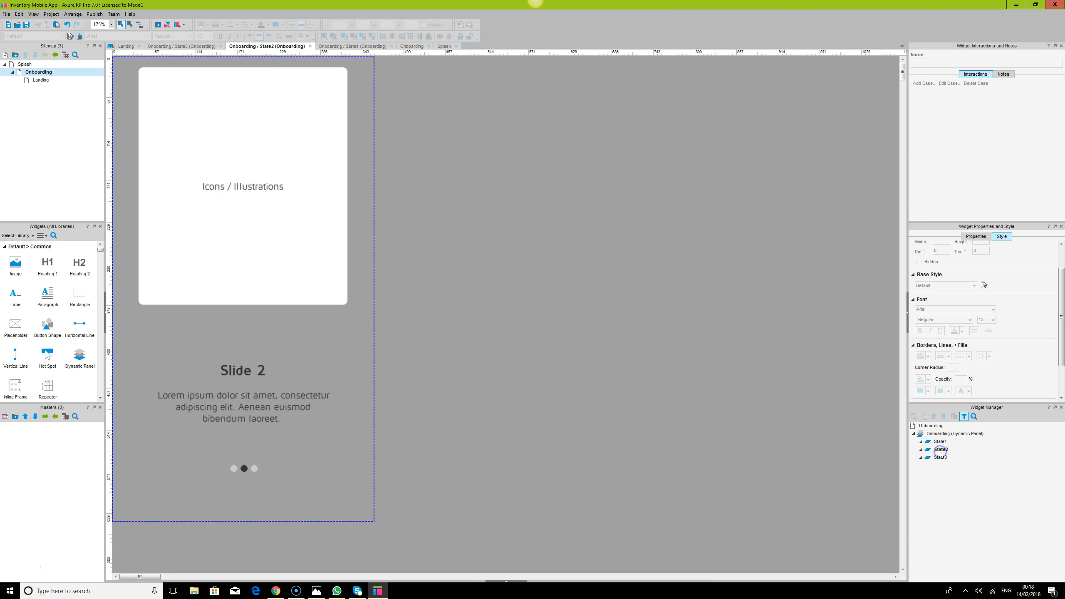
double_click(941, 458)
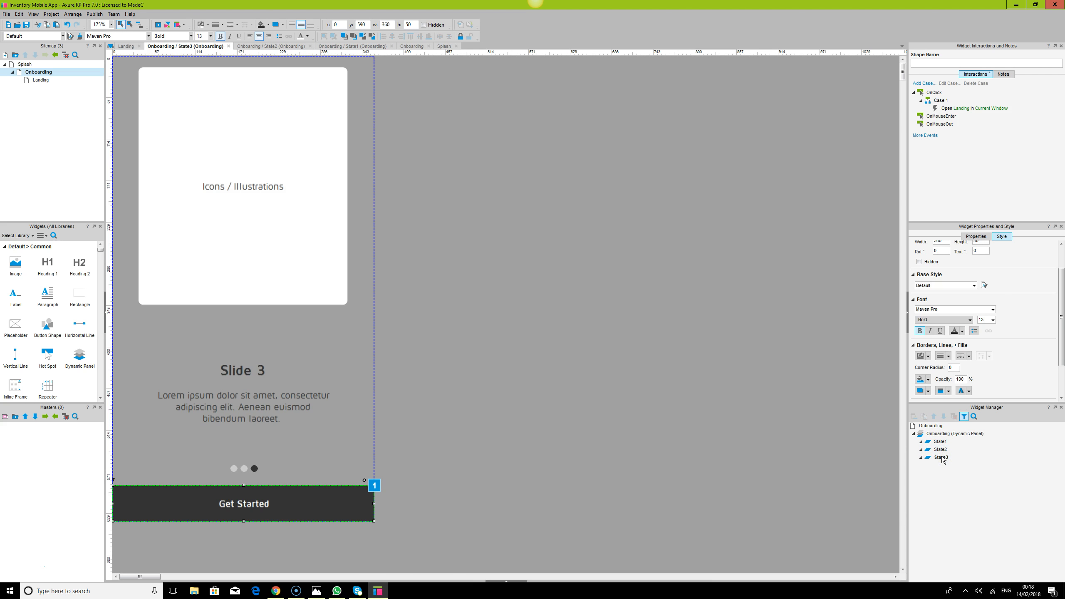
mouse_move(942, 456)
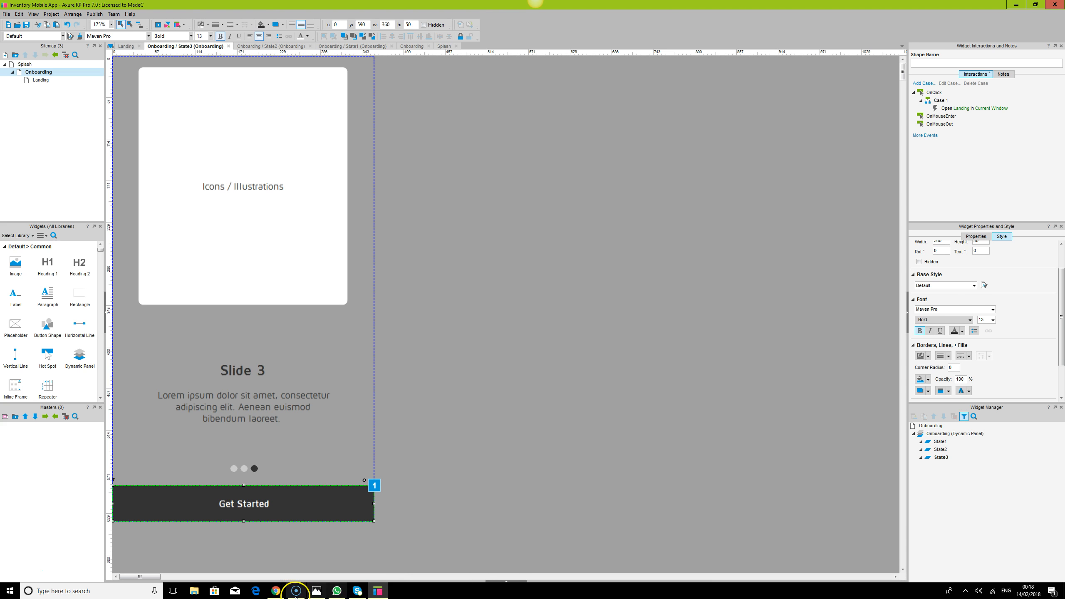
Step: Switch to Photos and review the scanned screen sketches and the brainstormed list of required screens
click(316, 591)
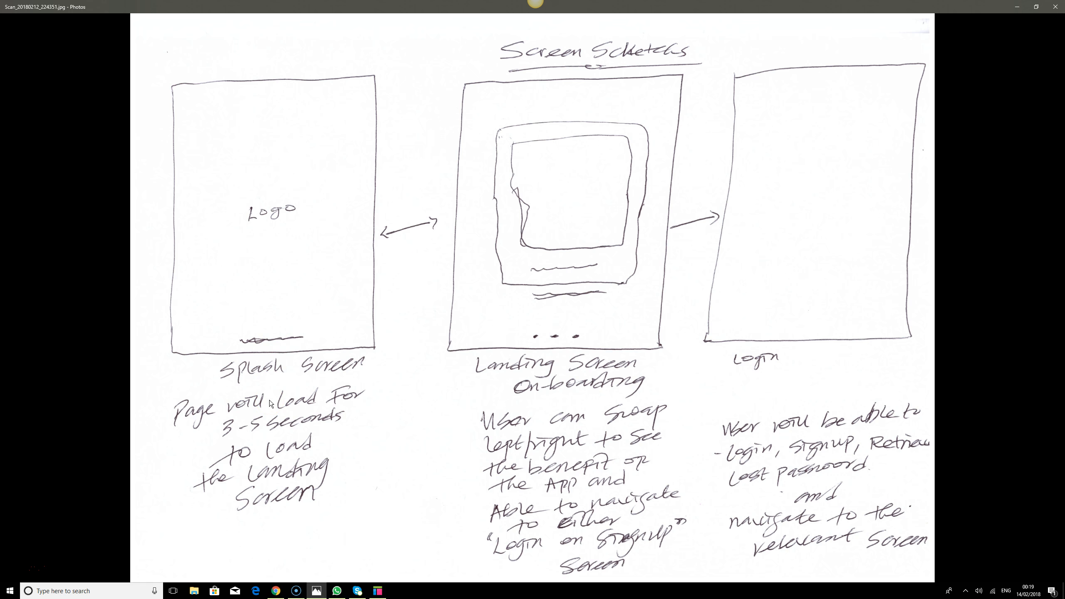
click(21, 296)
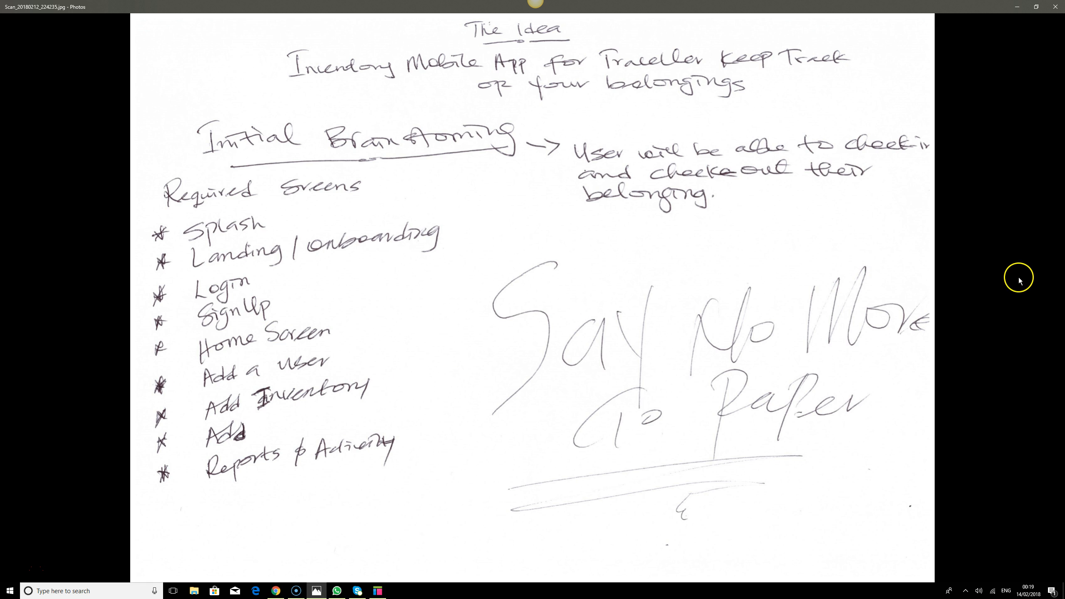
click(1044, 299)
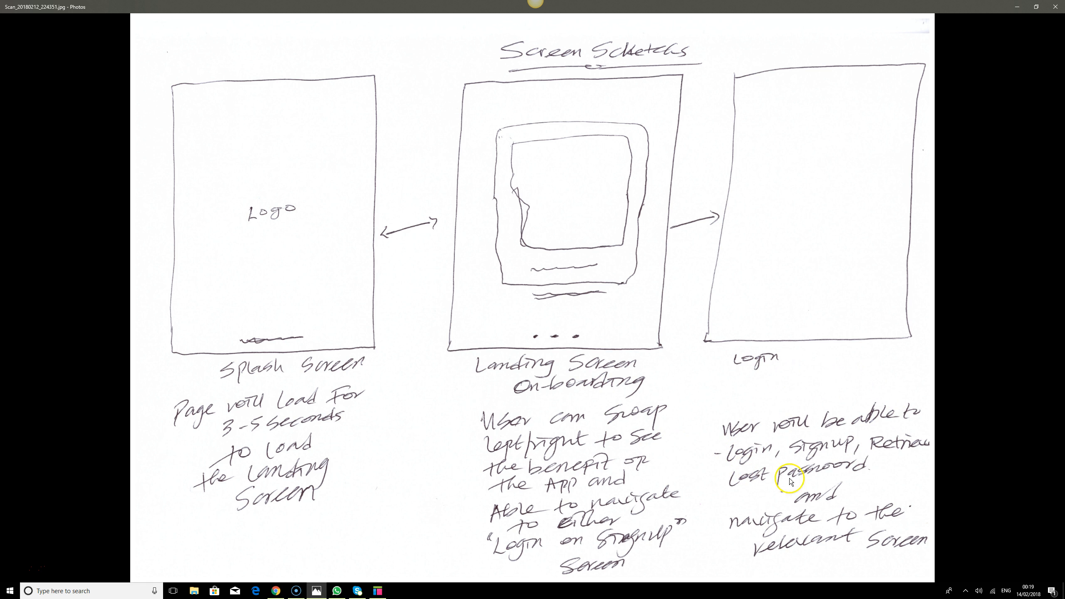
Step: Return to Axure, view the Landing page, and reopen the Onboarding page with its dynamic panel selected
click(379, 592)
double_click(43, 80)
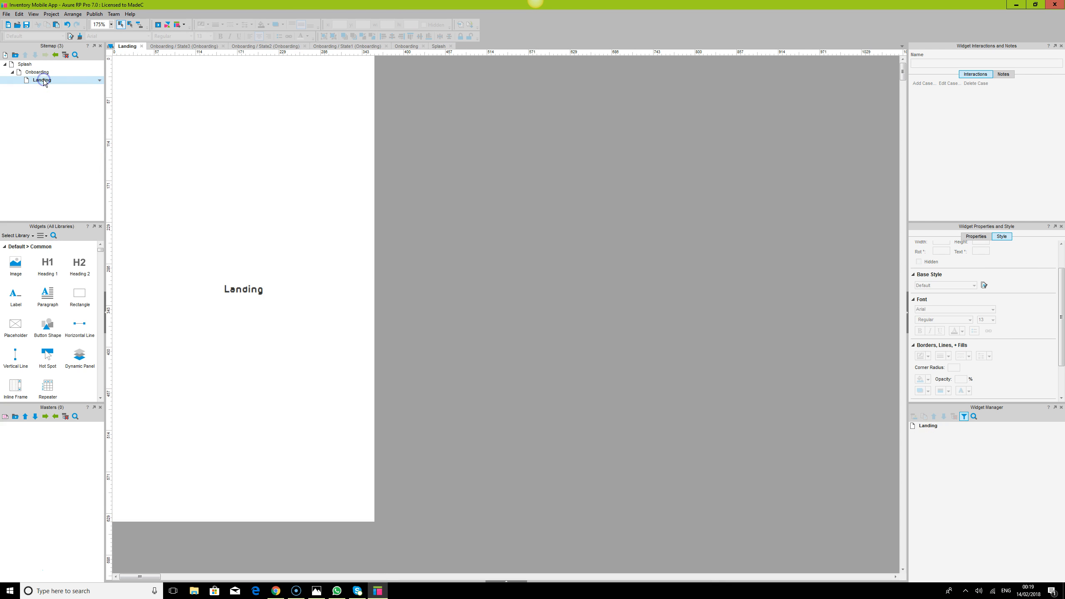
double_click(38, 71)
click(320, 512)
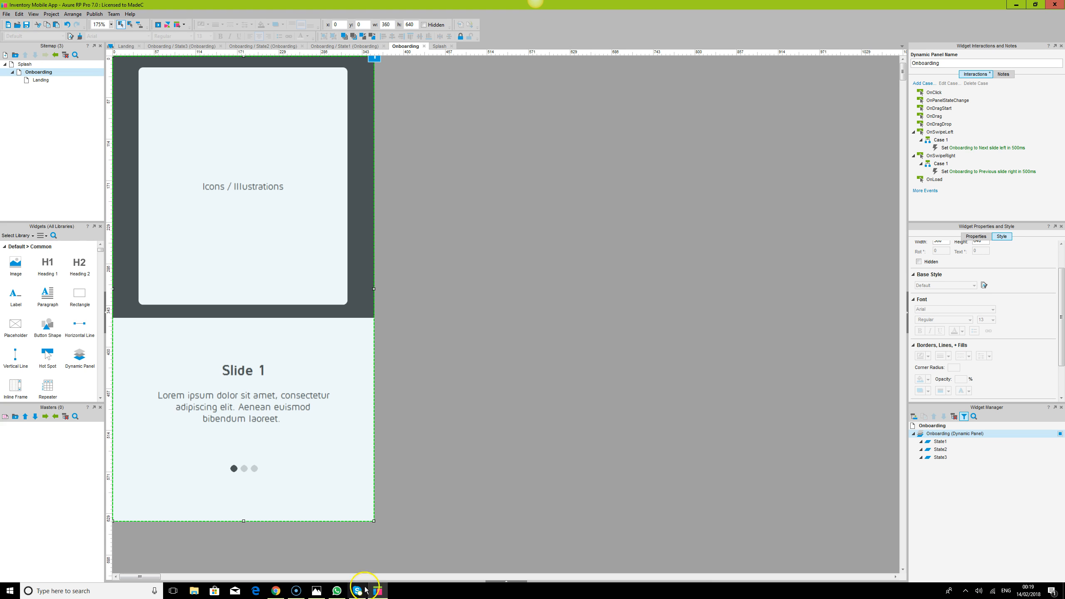
Step: Switch to the Chrome preview, expand its sitemap and start the prototype from the Splash page
click(276, 591)
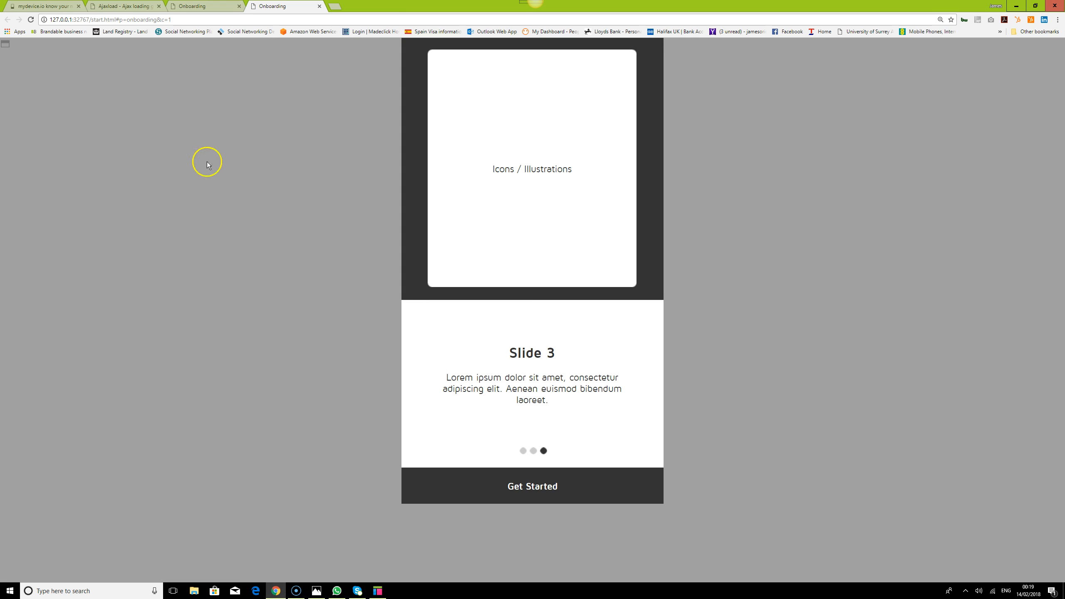
click(5, 45)
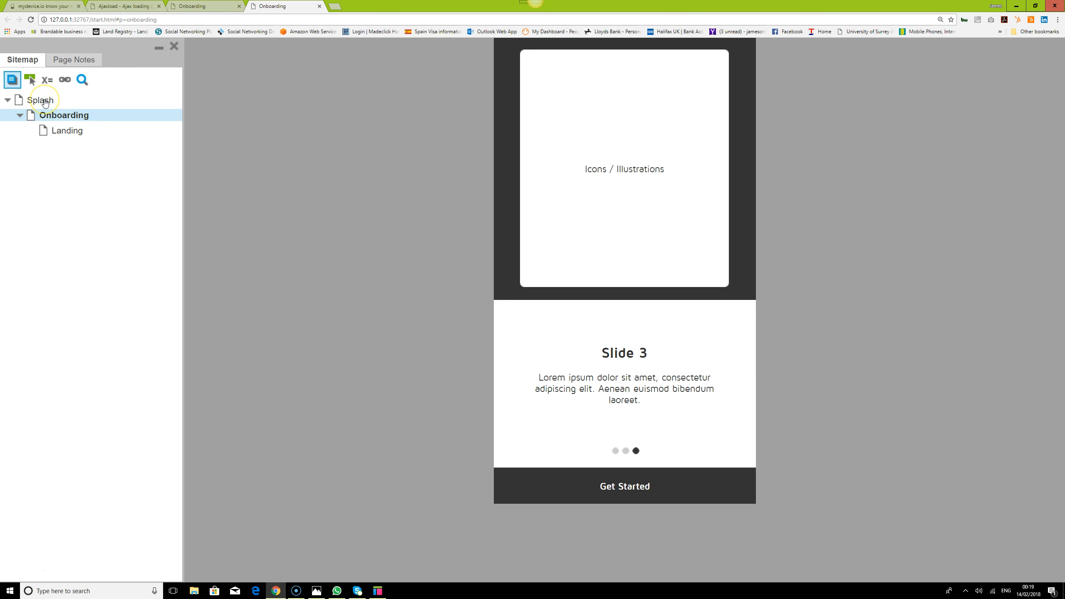
click(159, 48)
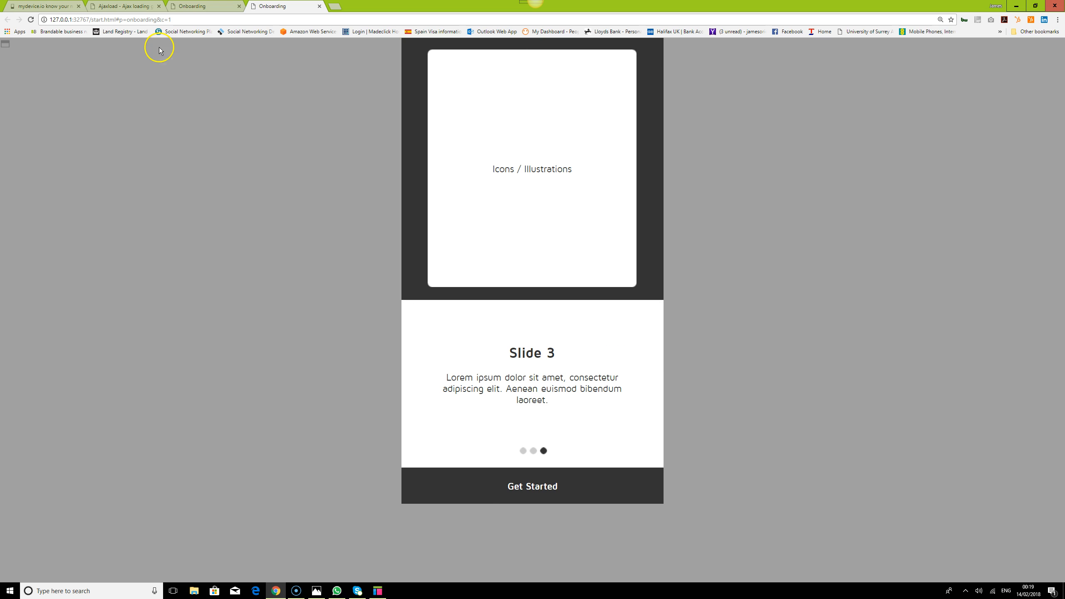
click(6, 44)
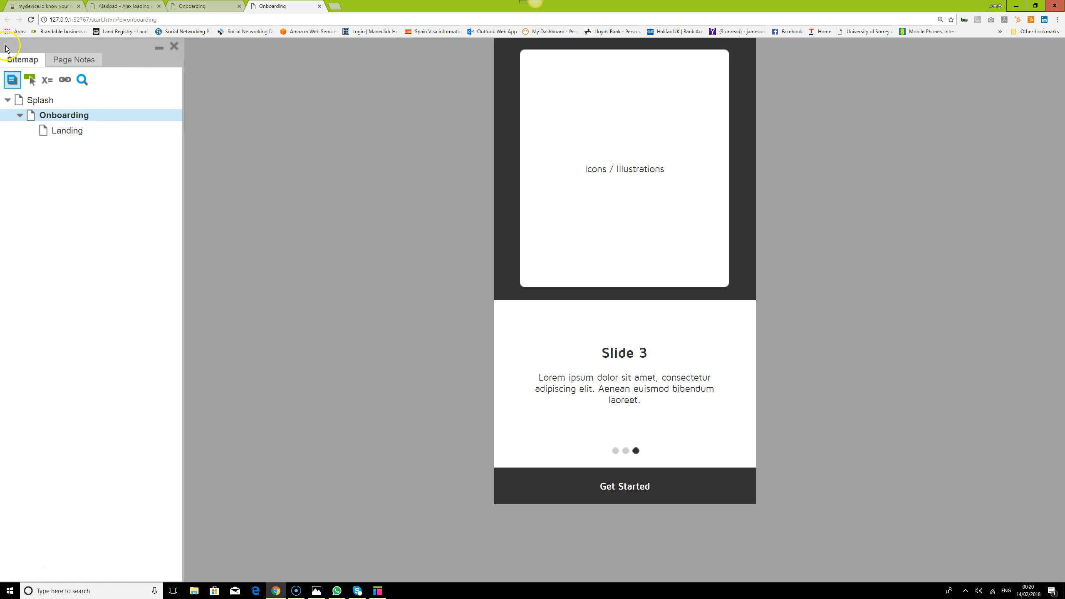
click(173, 48)
click(158, 50)
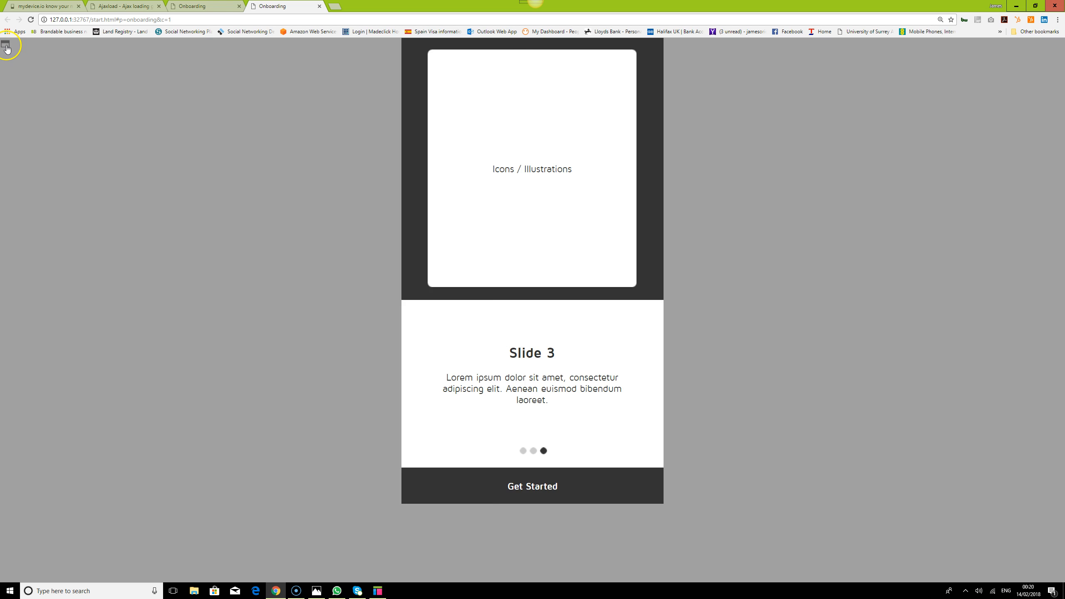
click(8, 53)
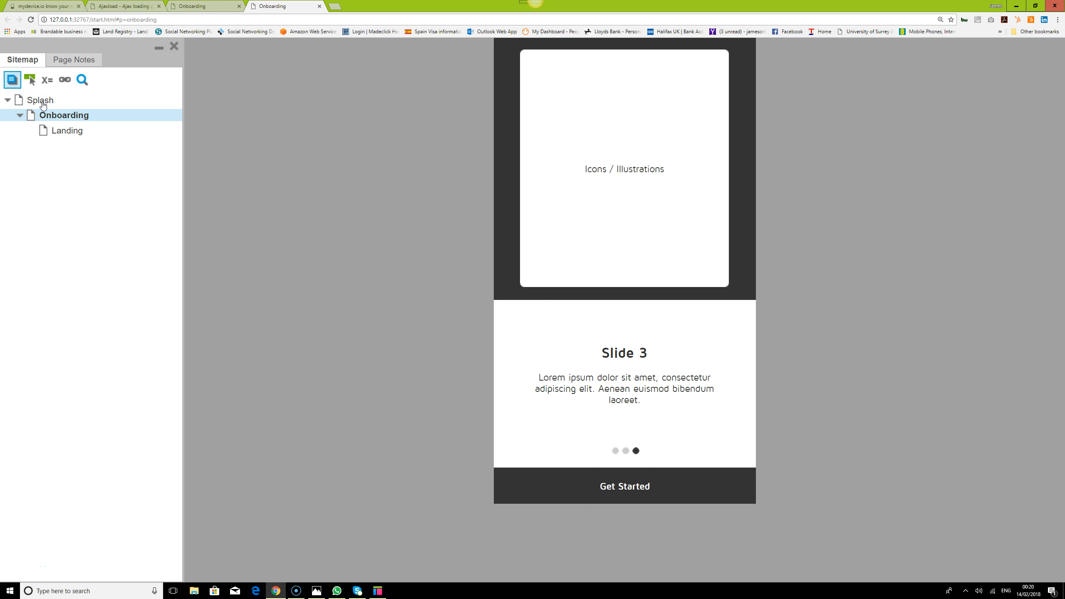
click(42, 101)
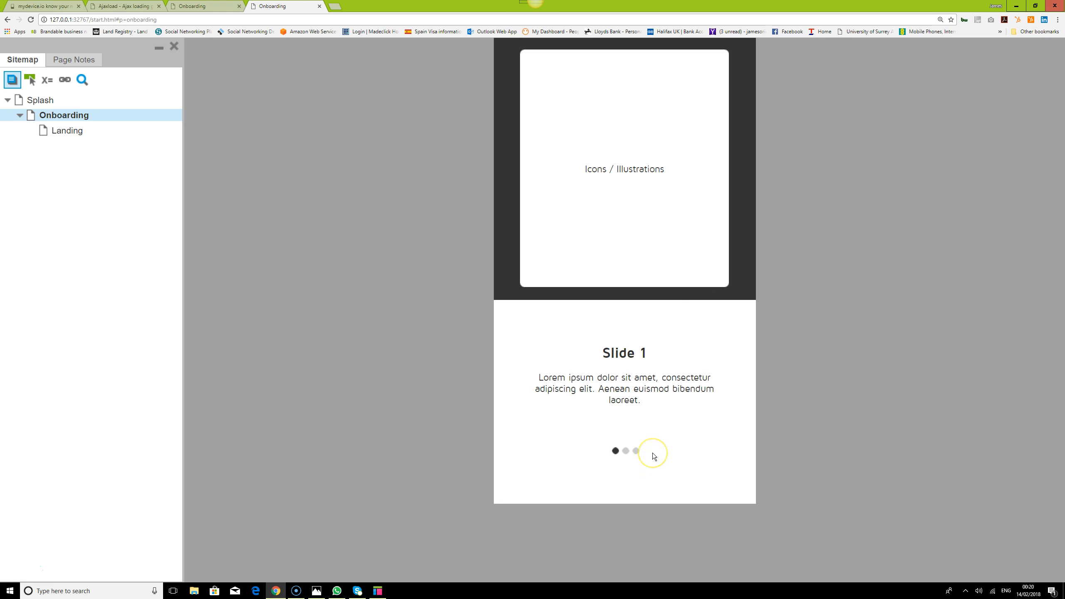
Step: Swipe through the onboarding slides both ways in the preview to check the flow up to Get Started
drag(731, 393, 561, 405)
drag(725, 391, 657, 395)
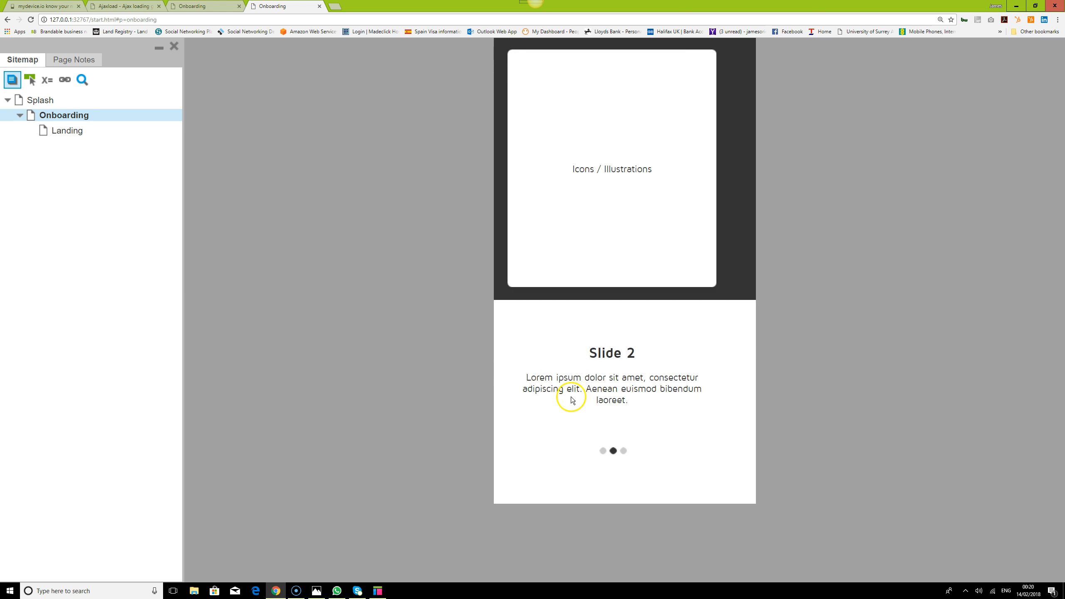
drag(557, 398, 674, 404)
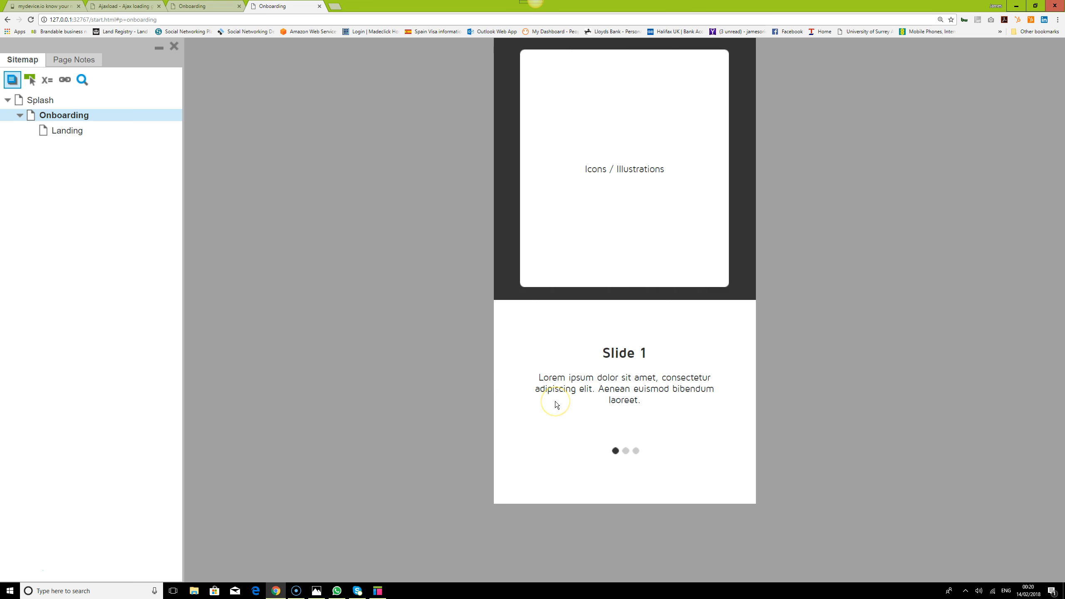
drag(555, 401, 578, 396)
drag(711, 387, 688, 407)
drag(545, 419, 576, 418)
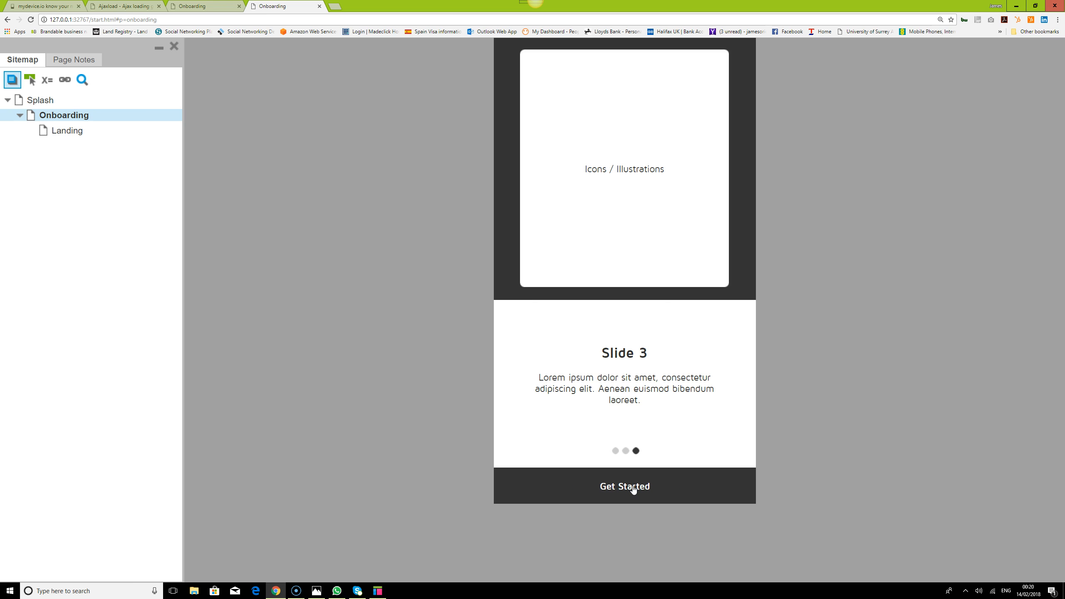
Step: Switch to Axure, open State1 of the Onboarding panel and delete the "Icons / Illustrations" text from its banner
click(377, 591)
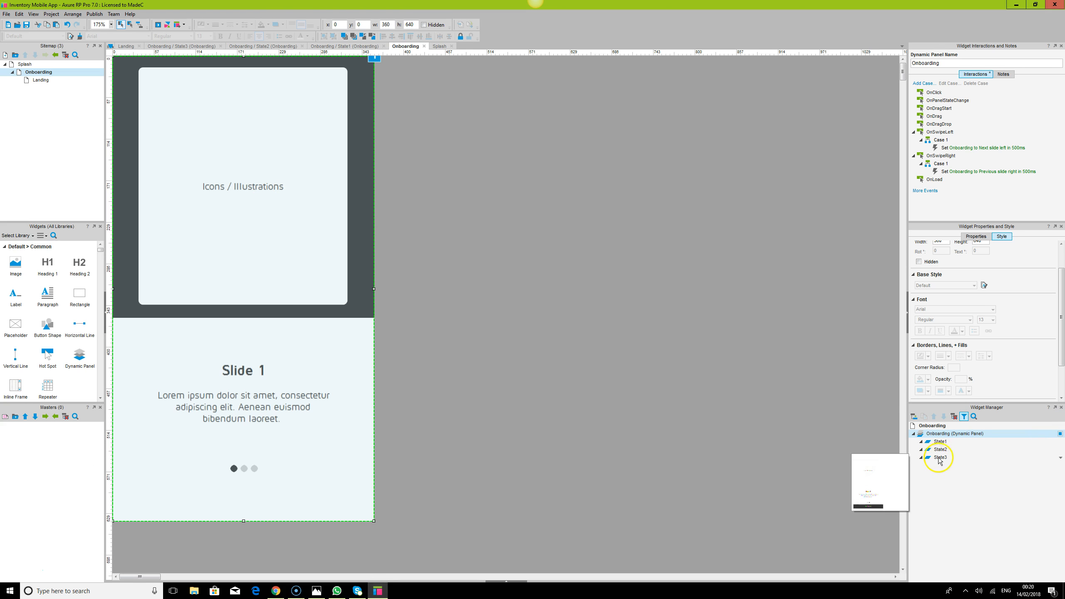
double_click(941, 443)
double_click(263, 181)
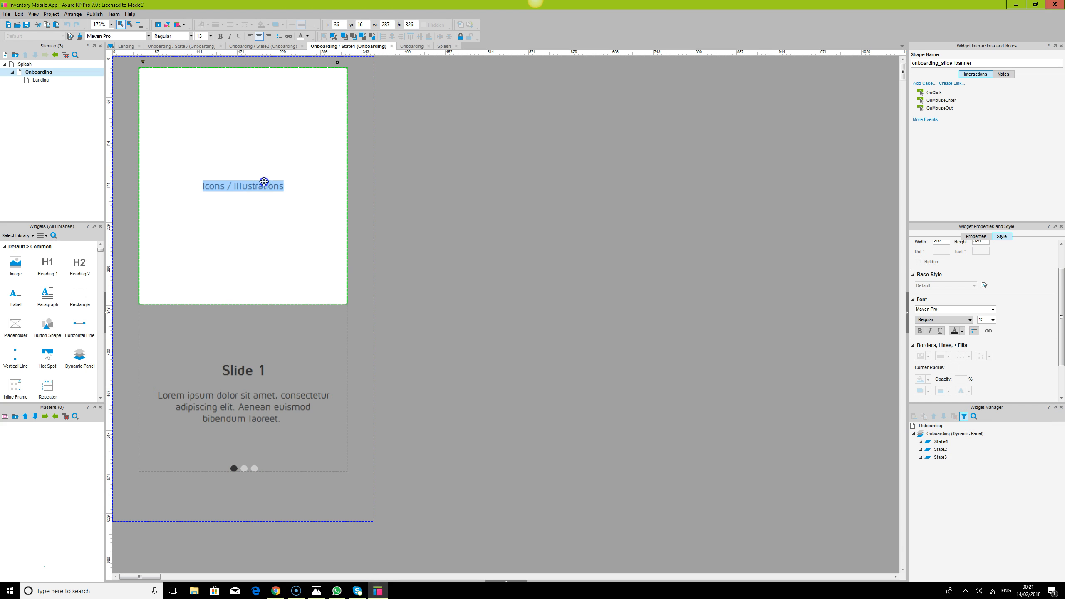
key(BackSpace)
click(566, 266)
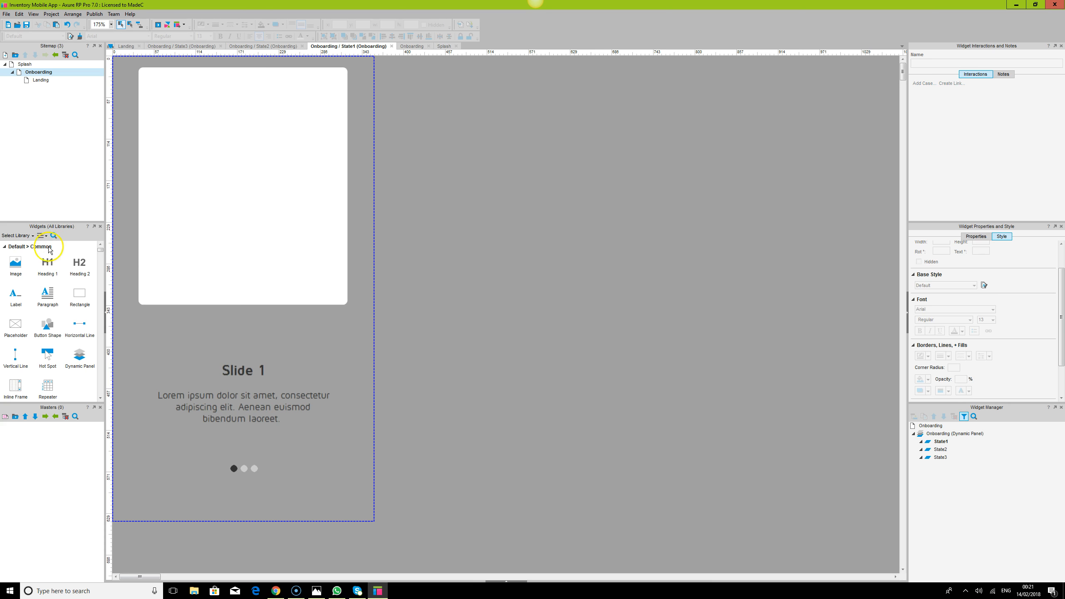
Step: Place an Image widget in the slide 1 banner, sized about 247 by 296 and positioned at about x 58, y 31
drag(15, 264, 179, 94)
drag(214, 128, 333, 276)
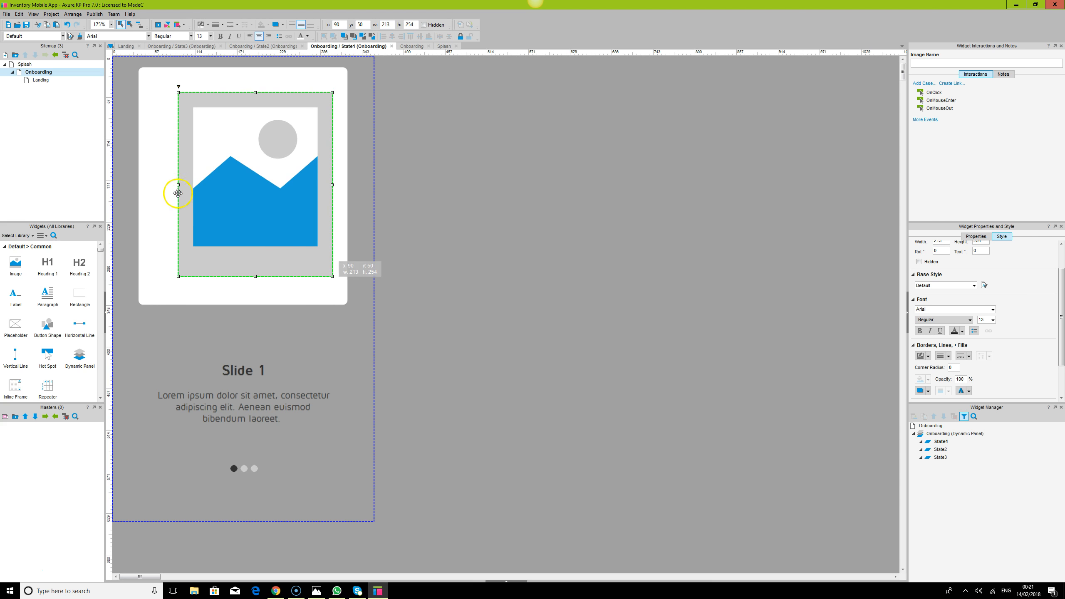
drag(178, 185, 151, 184)
drag(243, 277, 247, 293)
drag(243, 92, 243, 78)
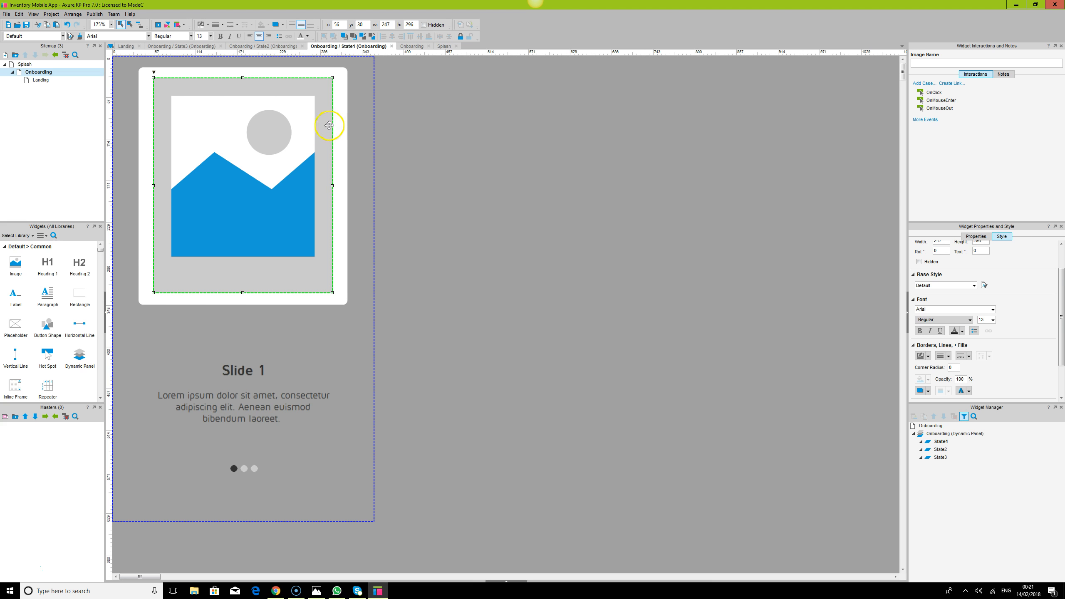
key(ctrl+a)
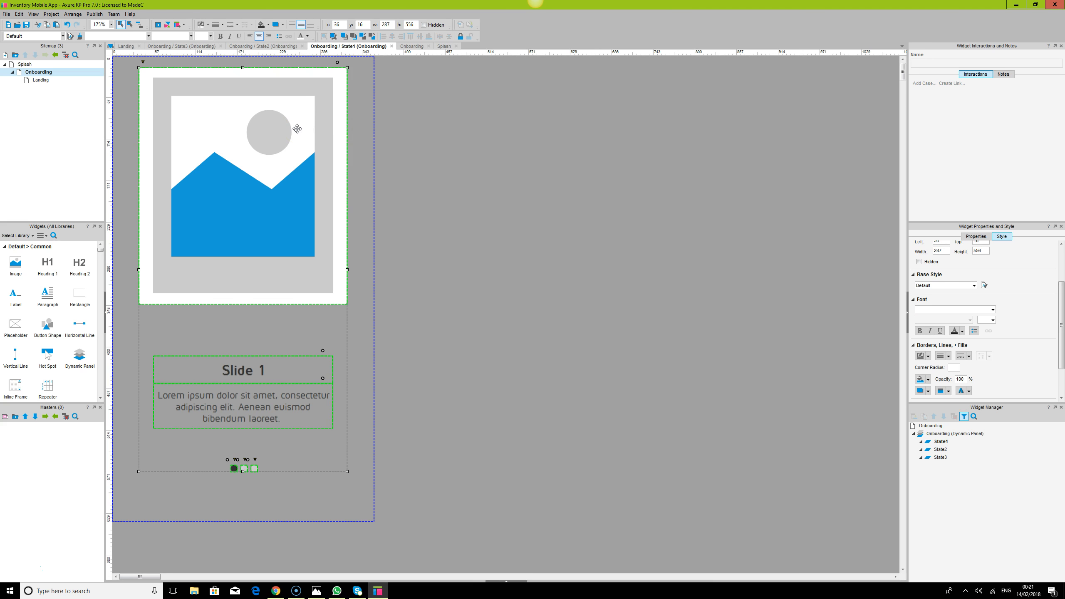
click(309, 114)
drag(248, 133, 251, 134)
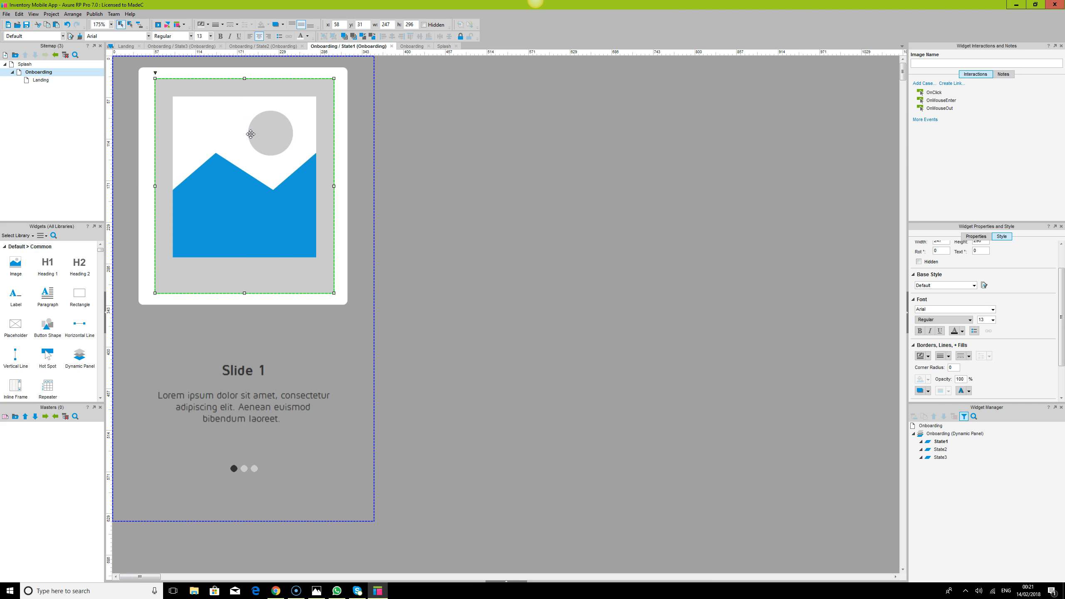
Step: Open State2 and replace the banner's "Icons / Illustrations" text with a pasted copy of the image placeholder
double_click(941, 449)
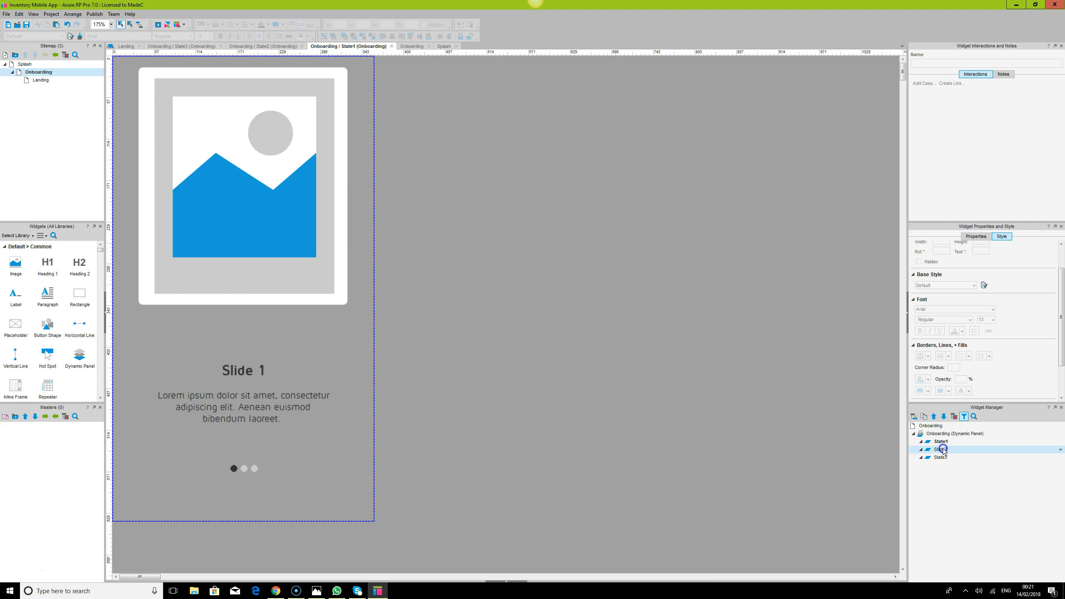
double_click(260, 188)
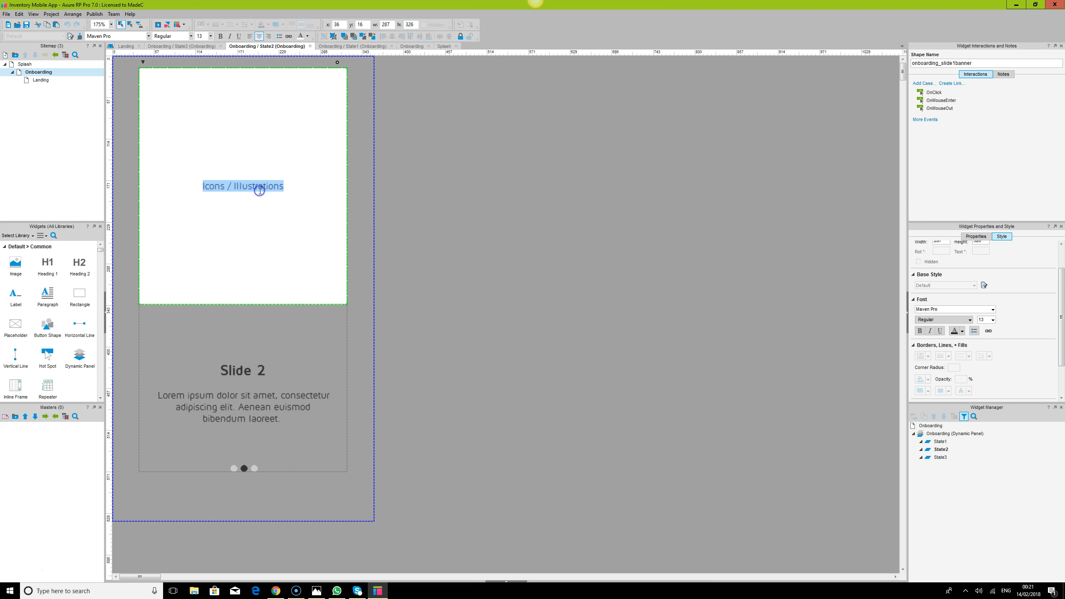
key(Delete)
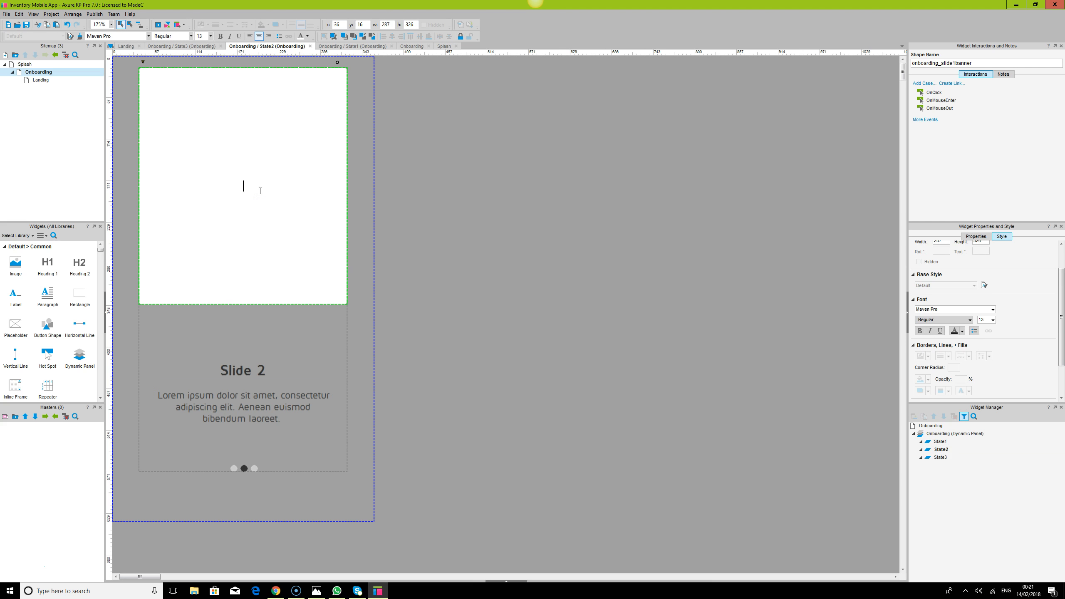
click(721, 247)
key(ctrl+v)
click(720, 246)
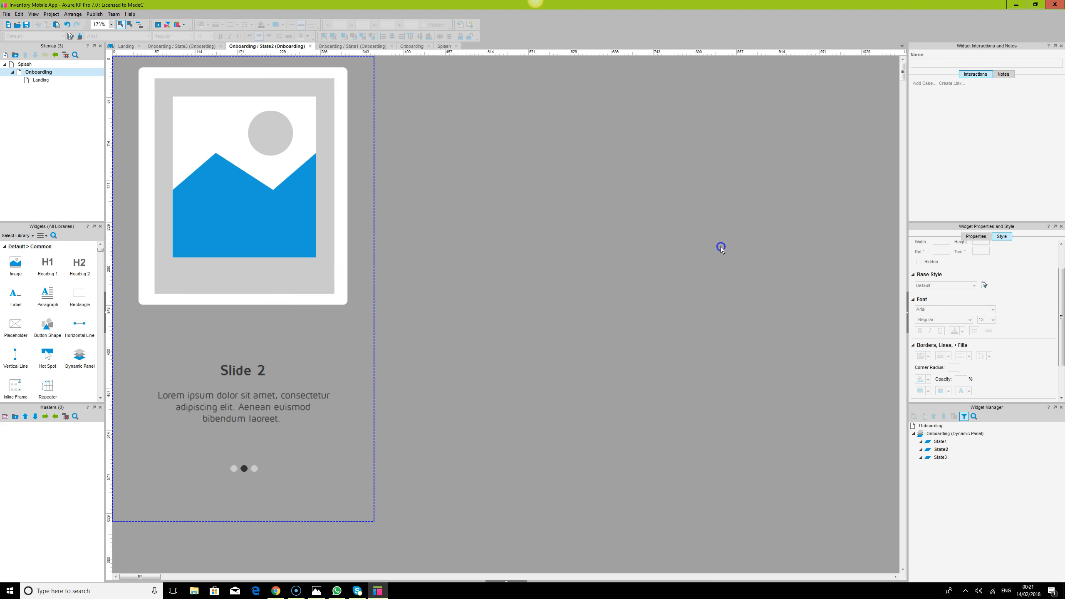
Step: Open State3, clear the banner's "Icons / Illustrations" text and paste the image placeholder into it
double_click(940, 457)
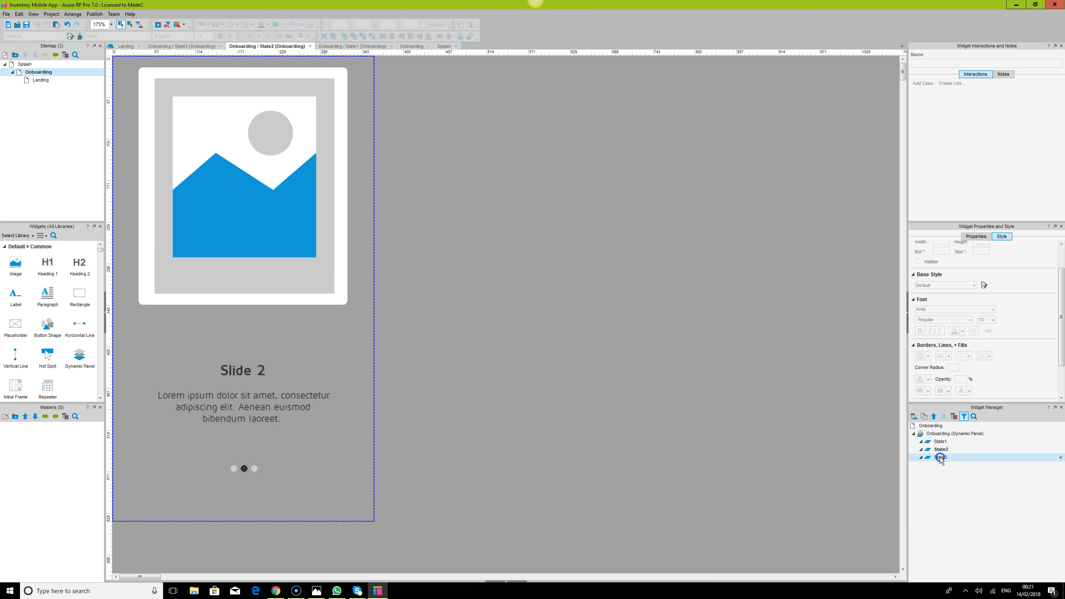
double_click(225, 189)
key(Delete)
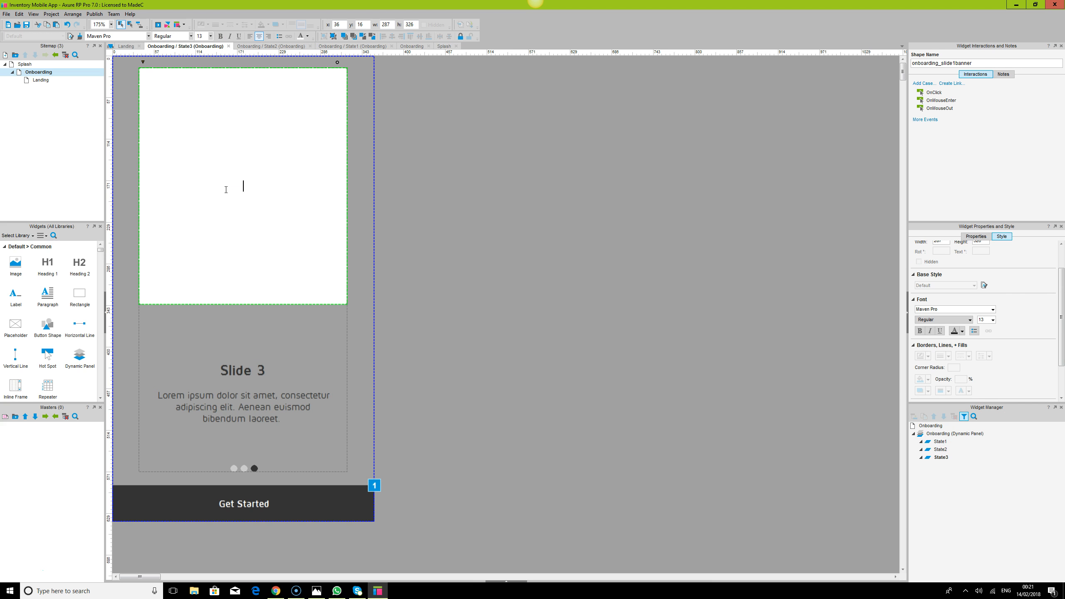
click(553, 195)
key(ctrl+v)
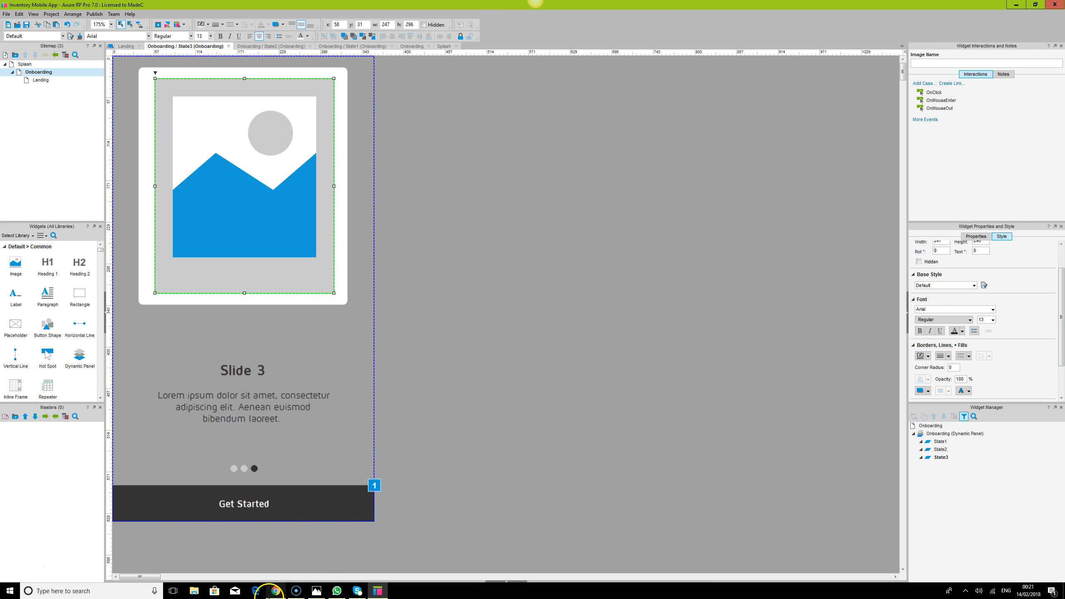
Step: Switch to the Chrome preview, restart from the Splash page and swipe through the onboarding slides to check the image placeholders
click(275, 591)
click(296, 20)
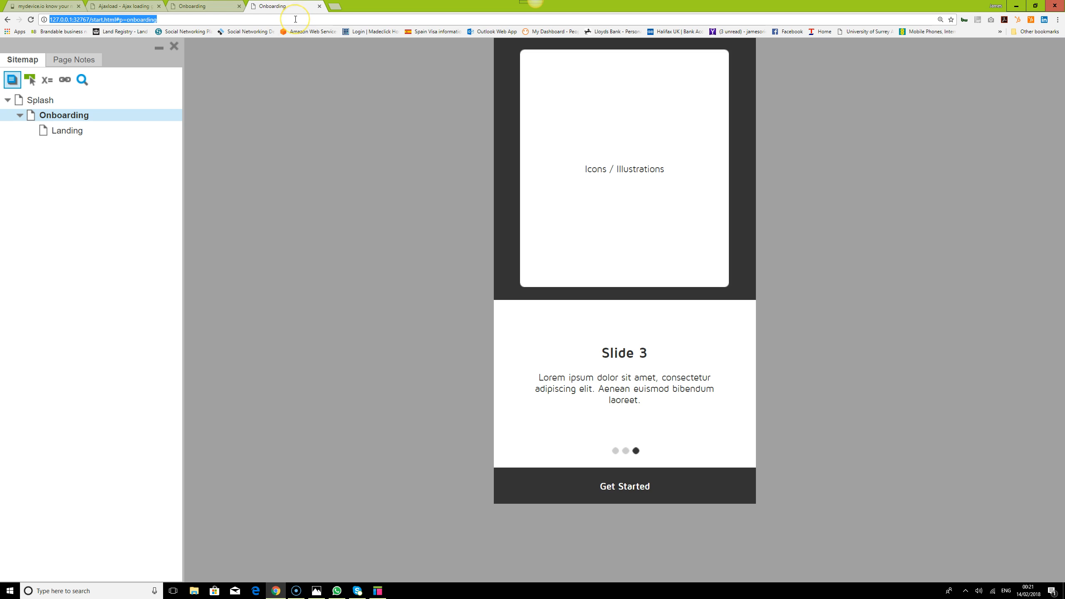
click(40, 105)
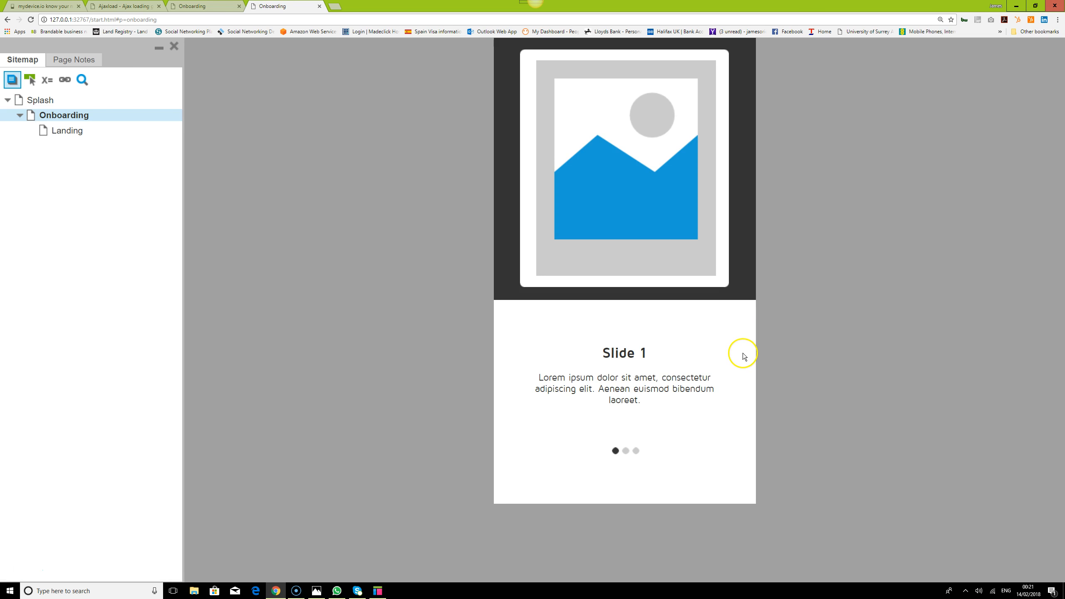
drag(739, 355, 596, 341)
drag(745, 352, 701, 348)
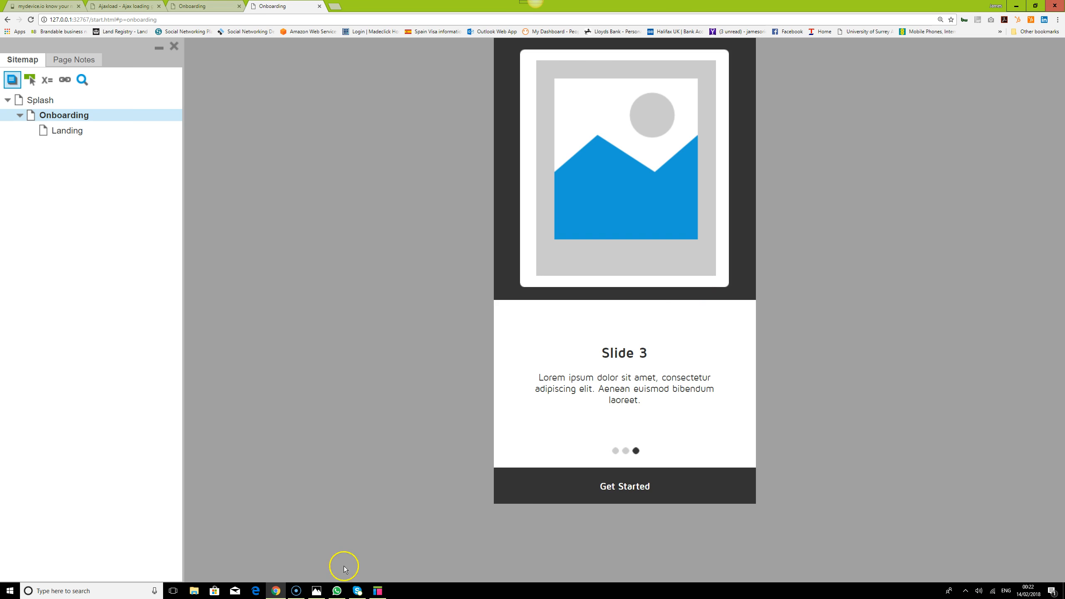
Step: Return to Axure and undo the image placement and the text removal in State3
mouse_move(374, 594)
click(380, 559)
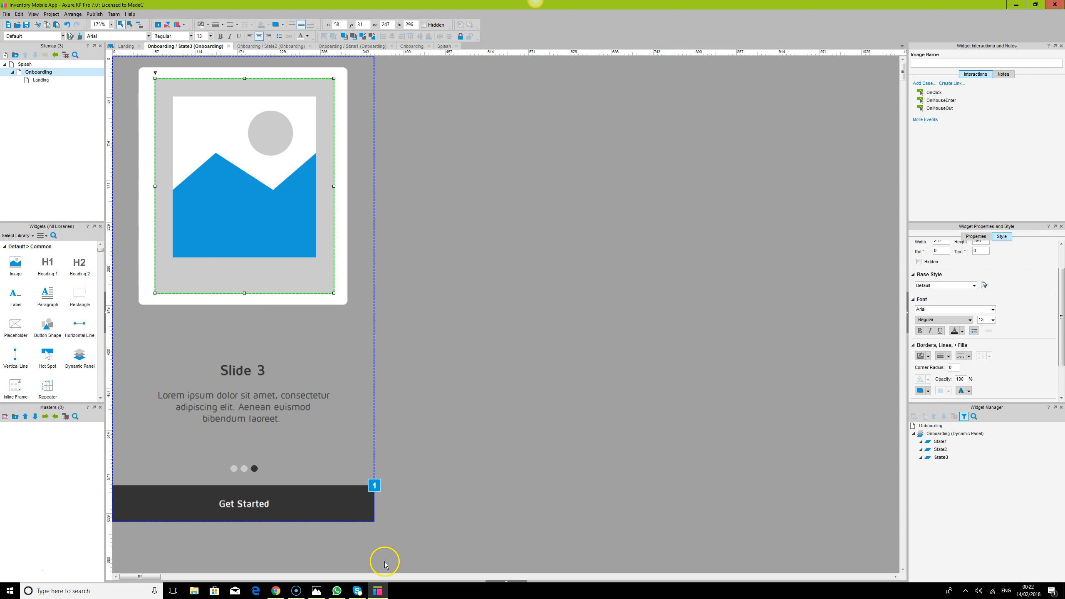
key(ctrl+z)
key(ctrl+z)
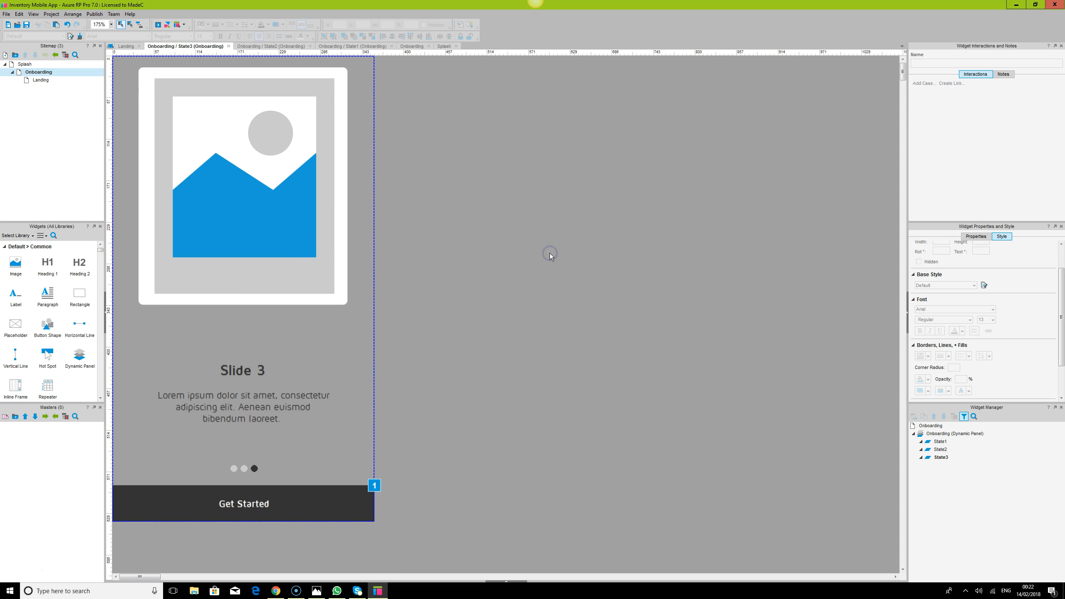
Step: Open State2 and undo its pasted image and the removal of its banner text
double_click(941, 449)
key(ctrl+z)
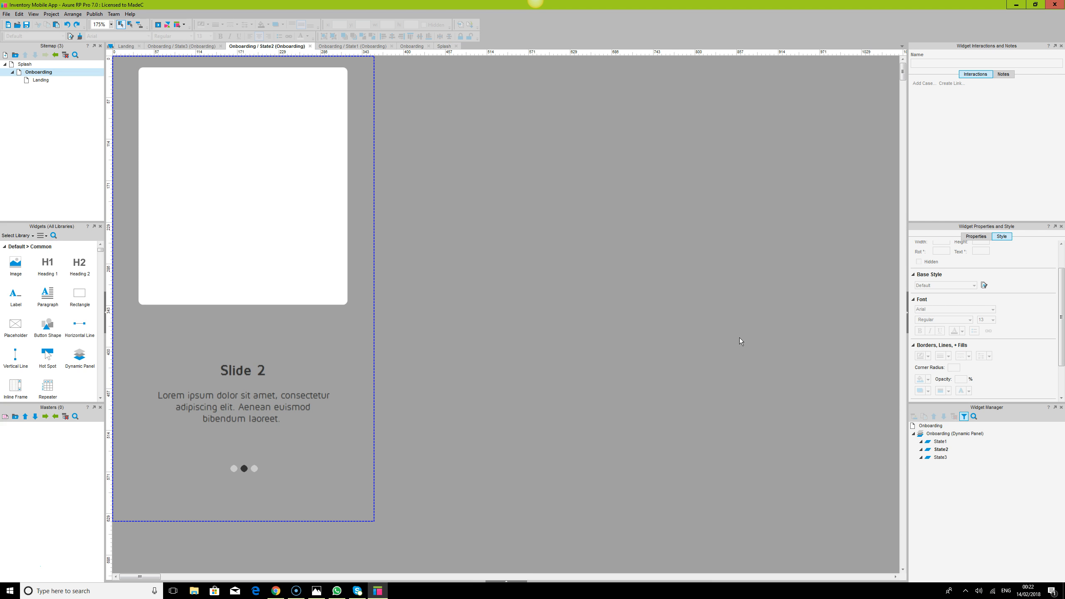
key(ctrl+z)
click(739, 339)
Step: Open State1 and undo its image edits until the "Icons / Illustrations" banner text is restored
double_click(949, 441)
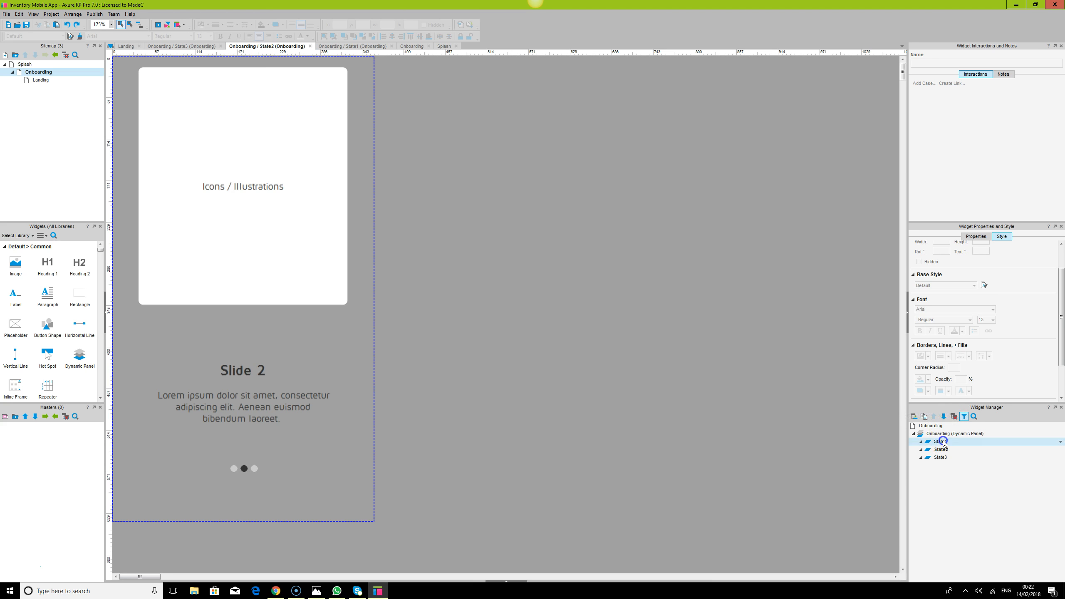
key(ctrl+z)
key(ctrl+z)
key(ctrl+z)
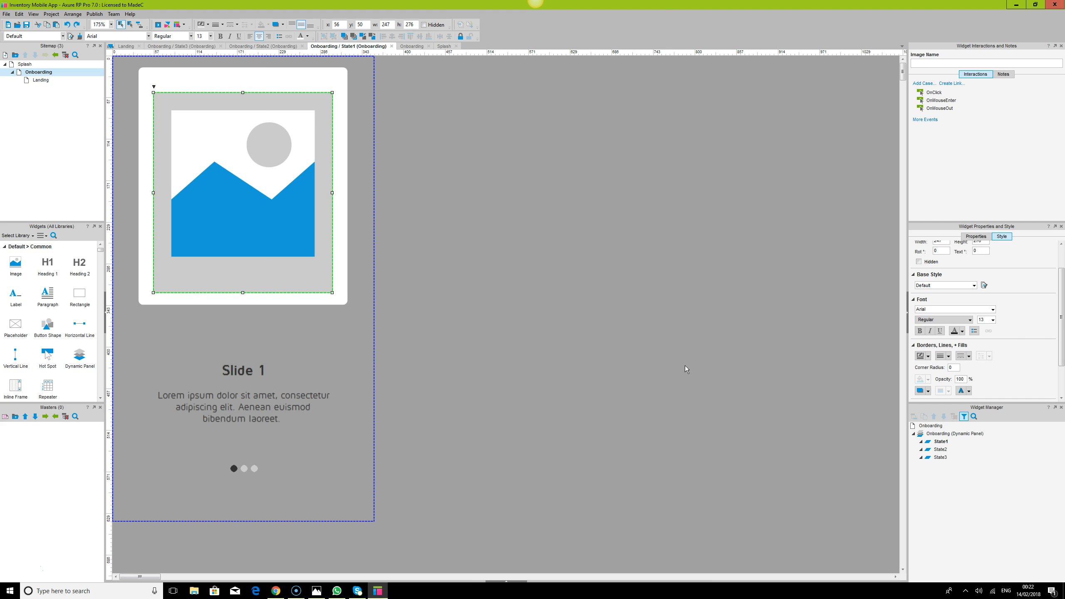
key(ctrl+z)
key(ctrl+z)
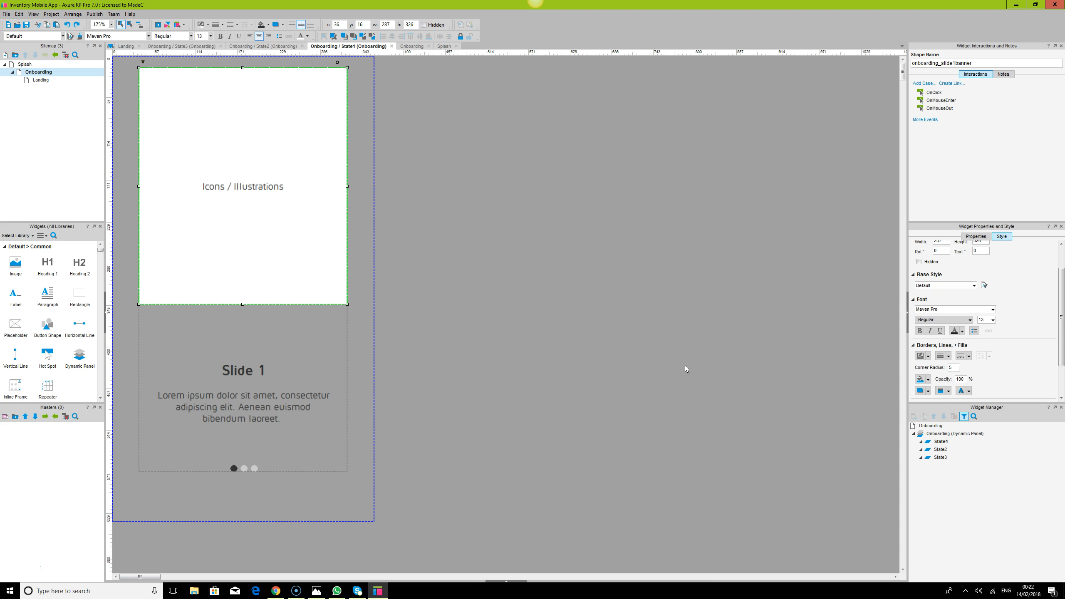
click(299, 242)
Step: Preview the prototype in Chrome from Splash, swipe to slide 3, follow Get Started to Landing and go back to Onboarding
mouse_move(280, 595)
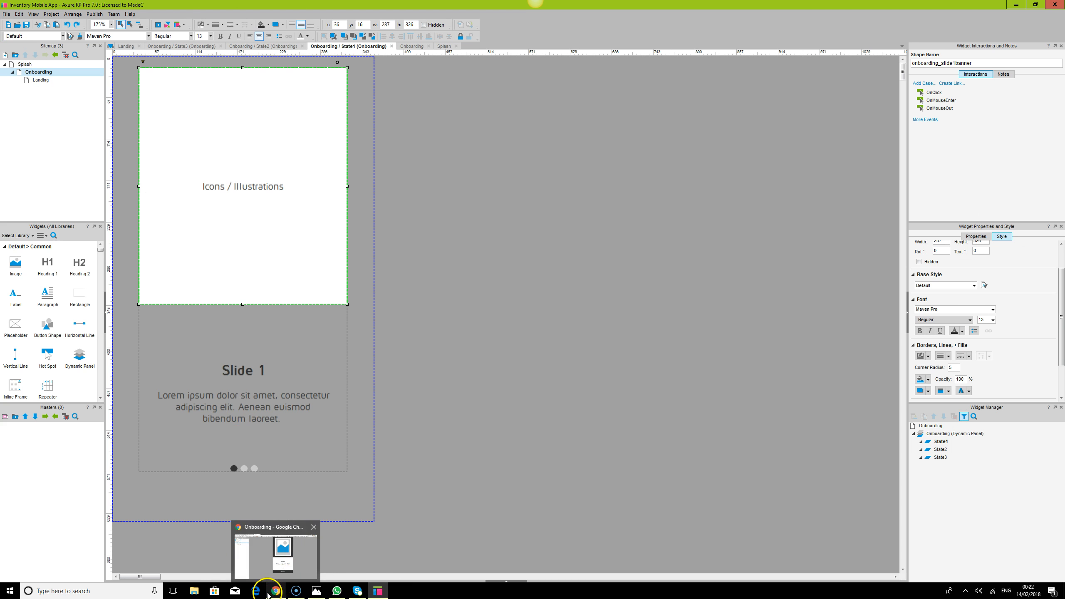
click(281, 594)
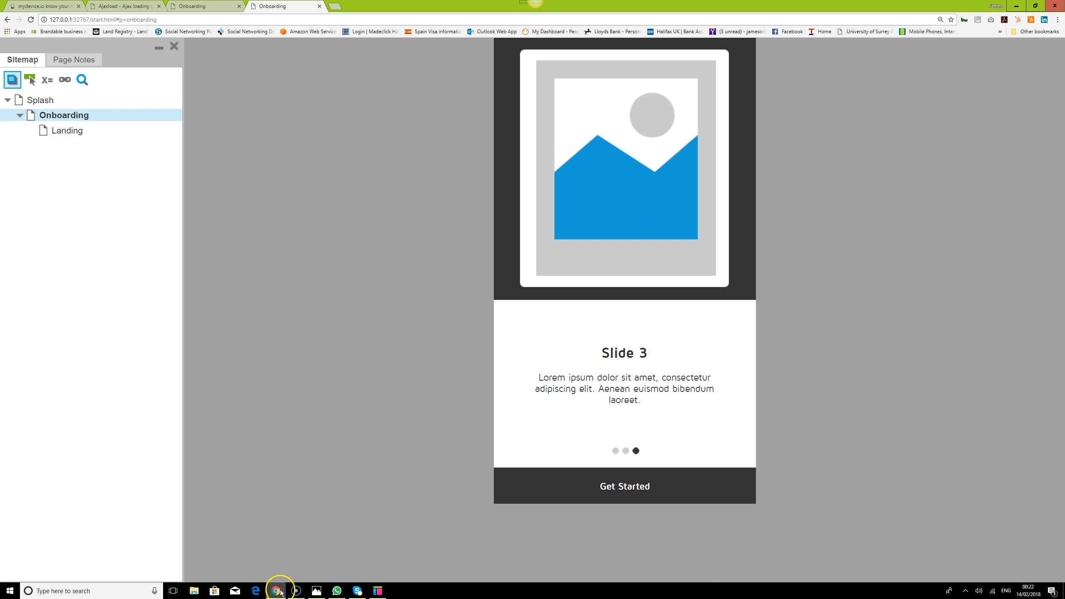
click(41, 103)
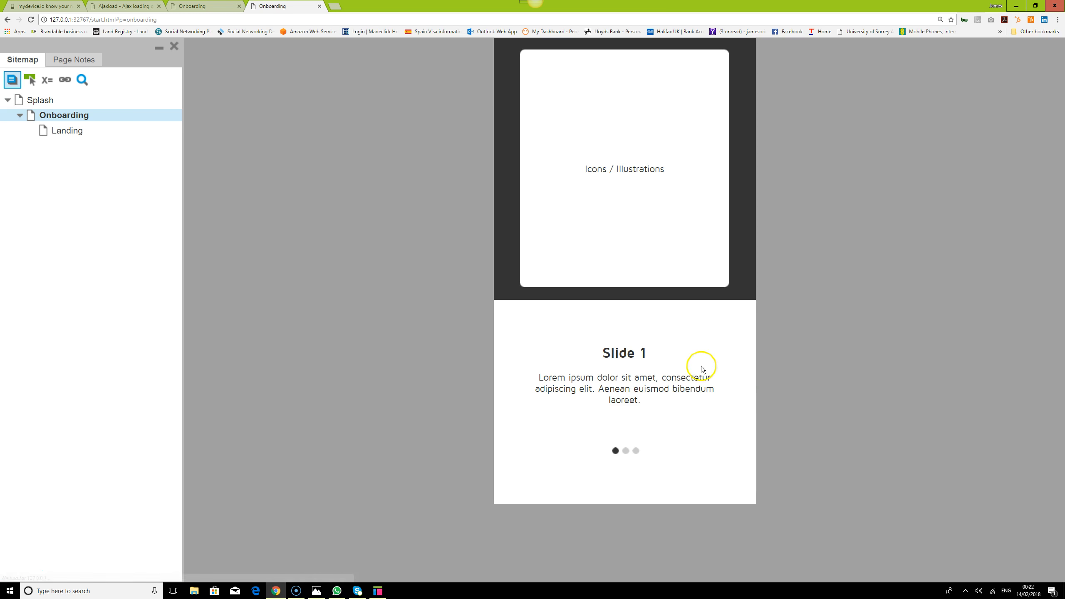
drag(713, 368, 595, 369)
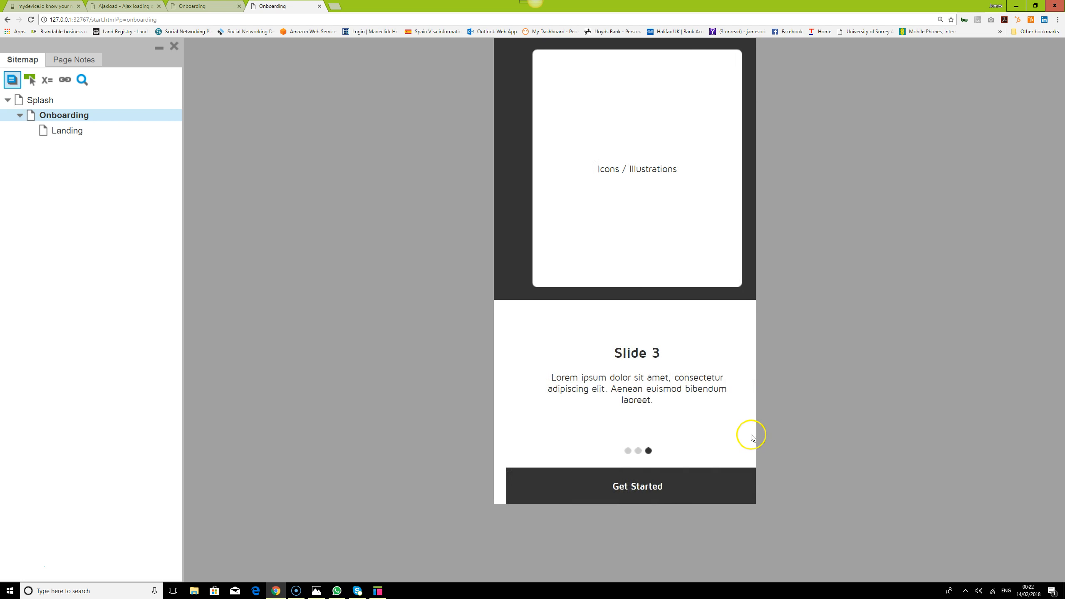
click(621, 487)
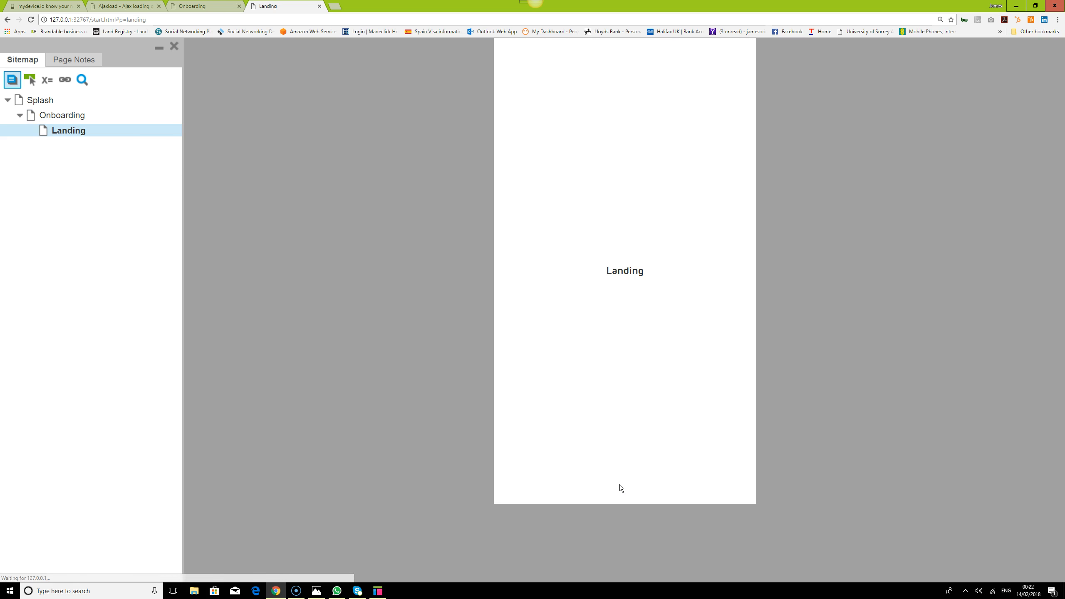
key(alt+Left)
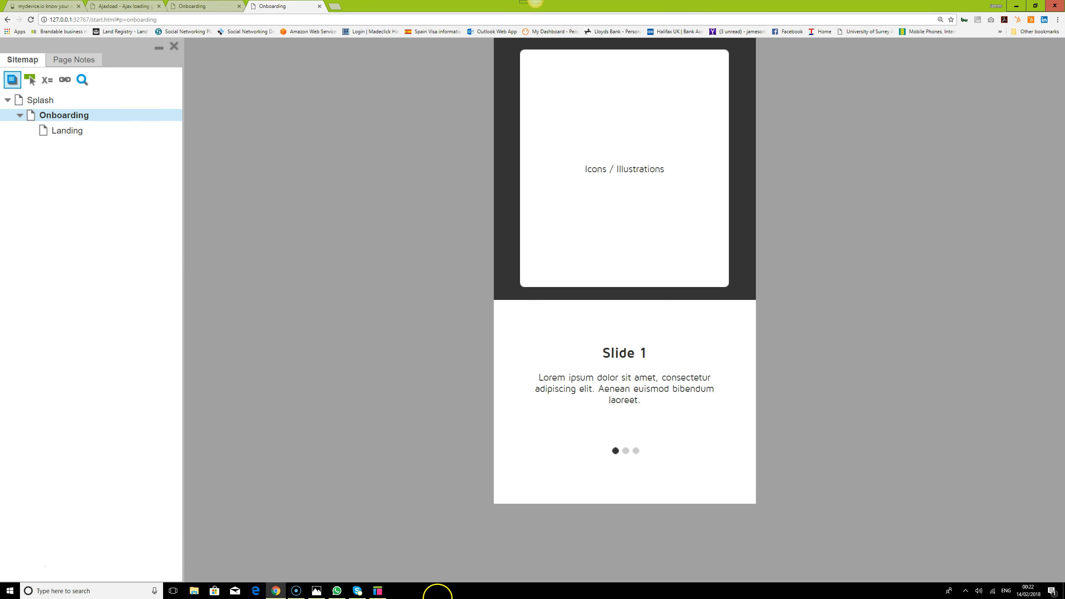
Step: Return to Axure, view the Landing page and reopen the Onboarding page
click(378, 590)
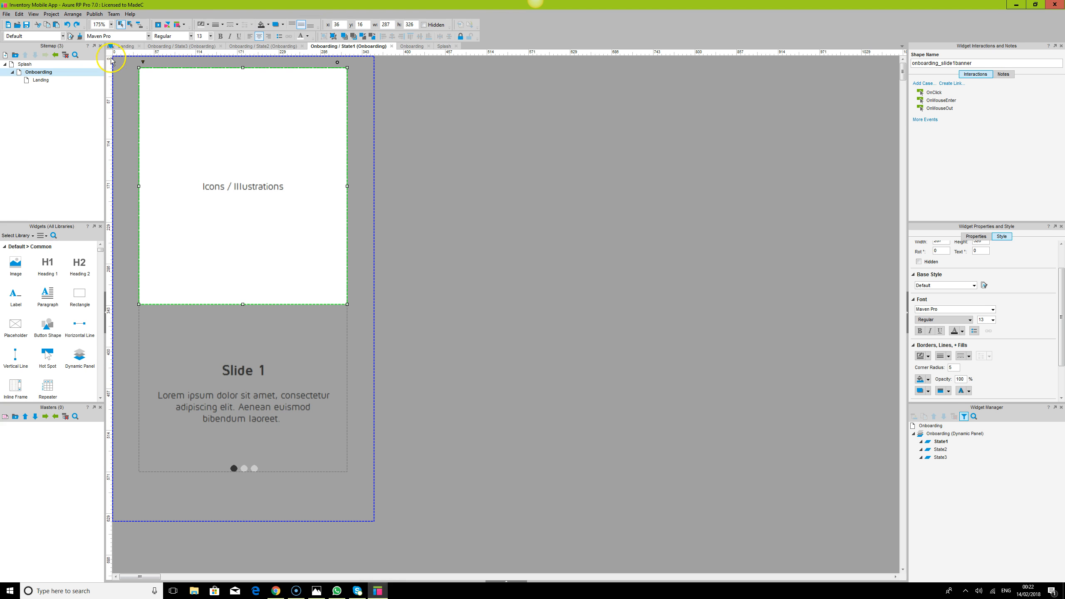
double_click(43, 80)
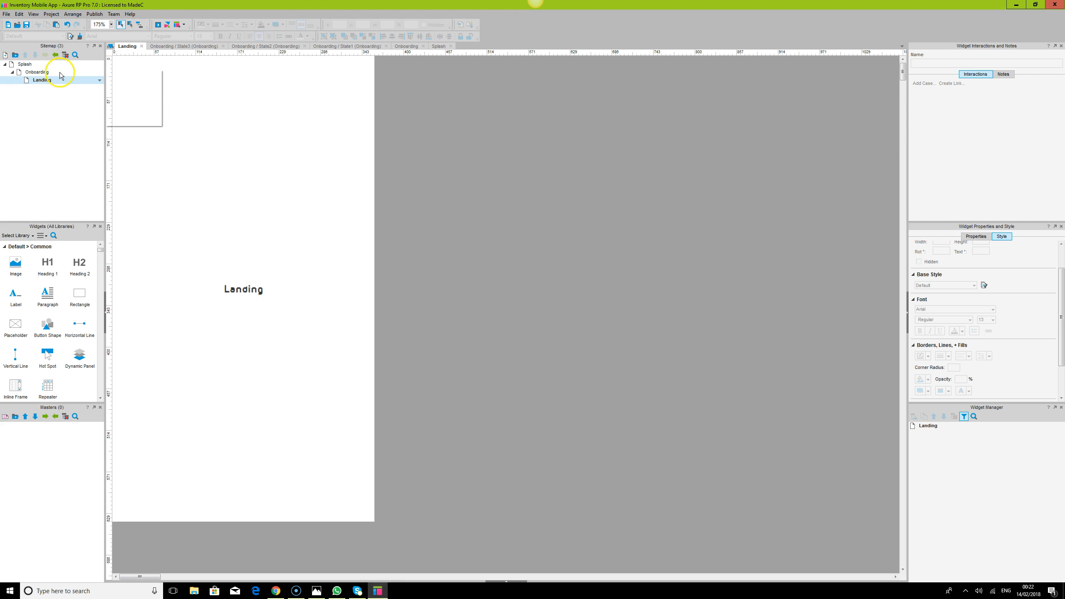
double_click(42, 72)
Step: Open State3 and review the Get Started button's OnClick case that opens Landing in the current window, keeping Landing as the target
click(943, 457)
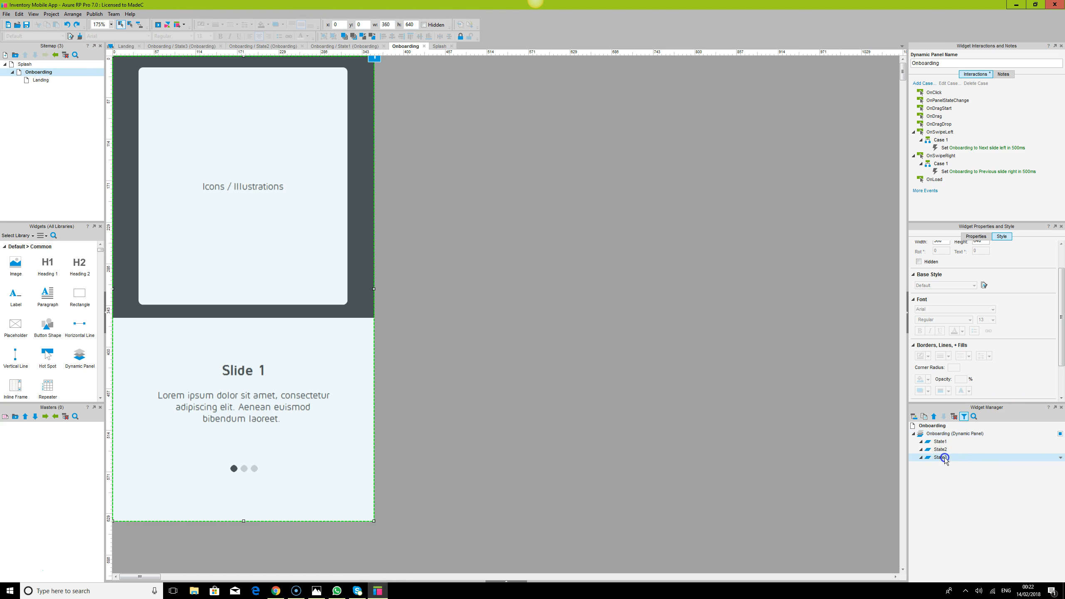
double_click(944, 457)
click(298, 510)
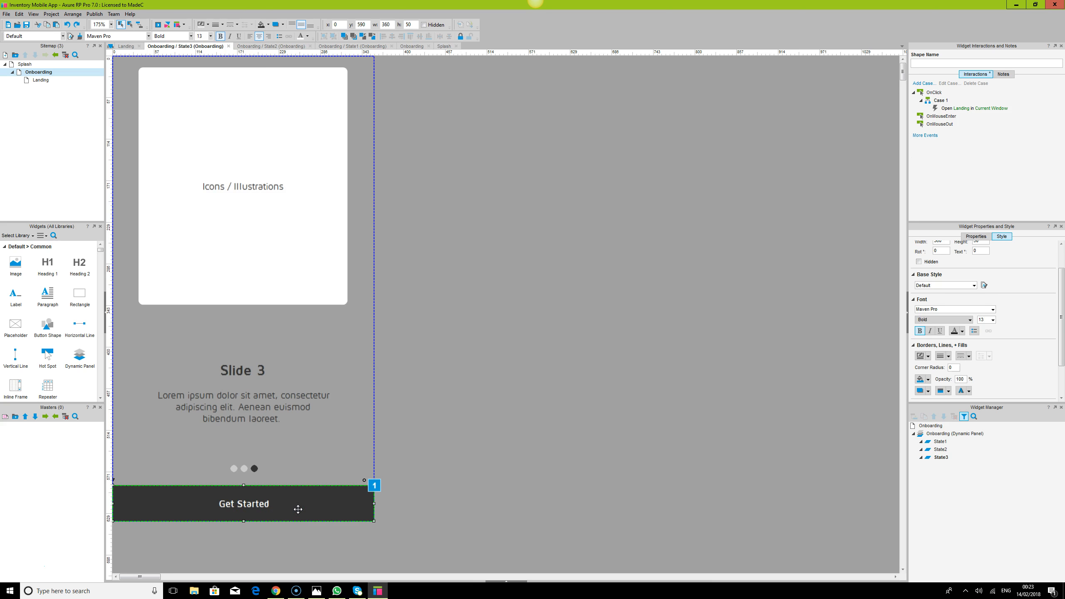
double_click(960, 108)
click(625, 266)
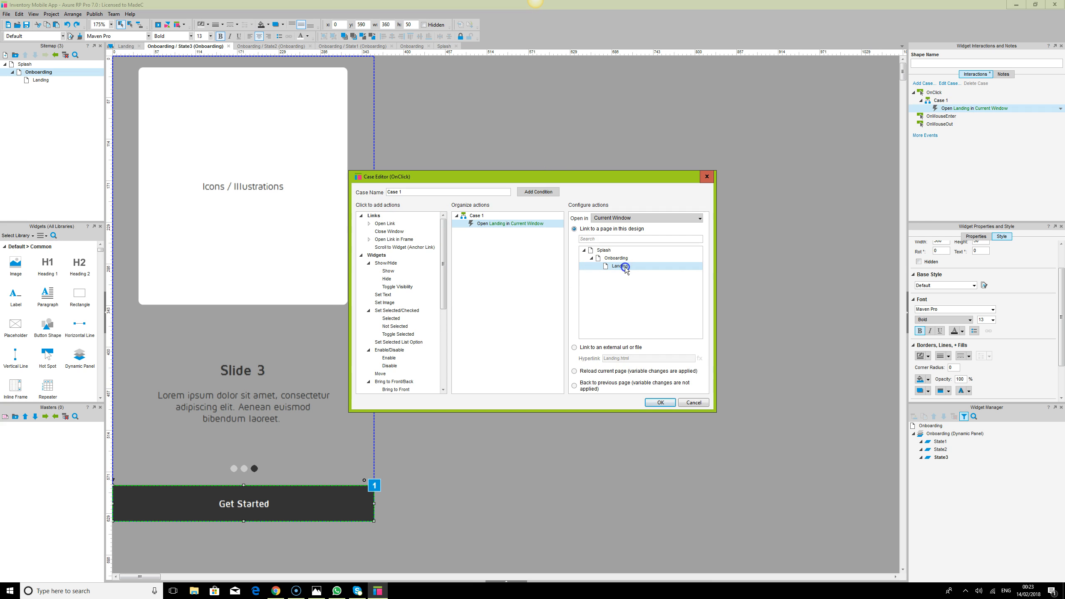
click(660, 403)
click(640, 365)
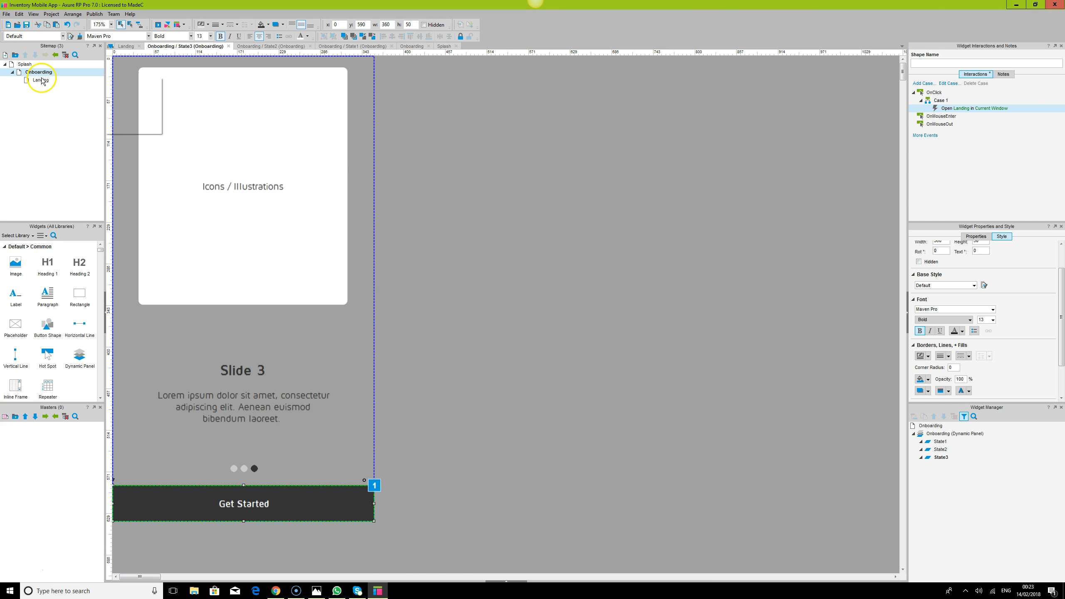
Step: Switch to Chrome, reload the Onboarding preview, swipe to slide 3, follow Get Started to Landing and go back
click(271, 590)
click(32, 20)
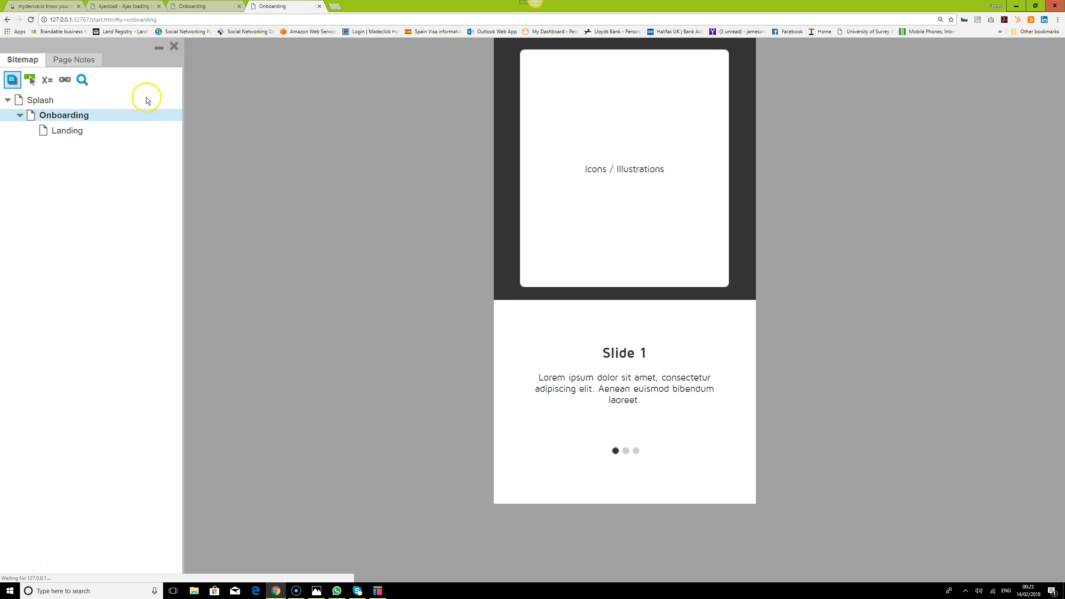
drag(730, 457, 545, 391)
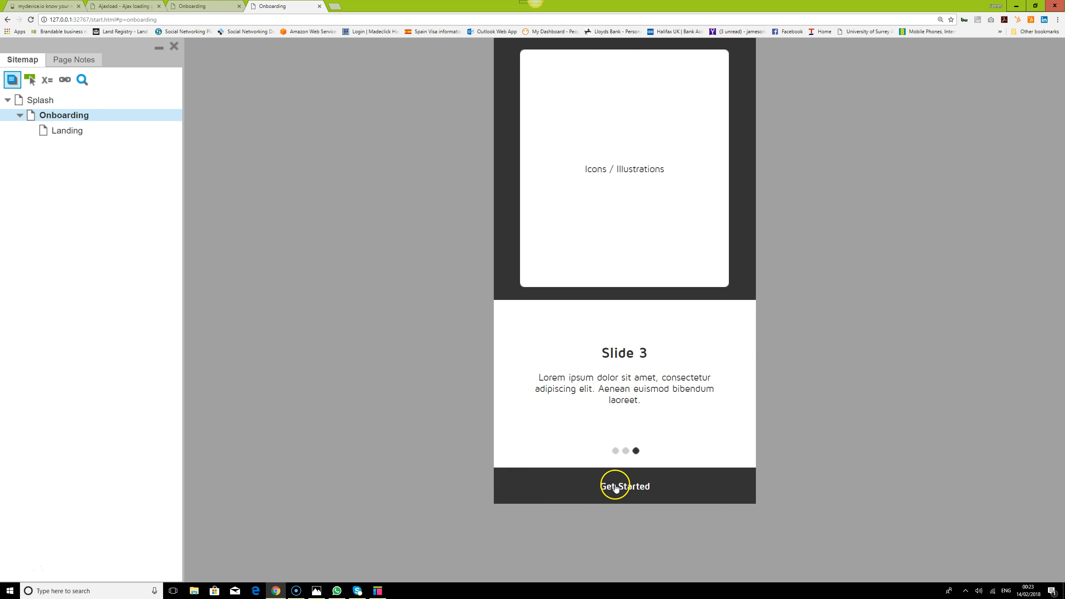
click(616, 487)
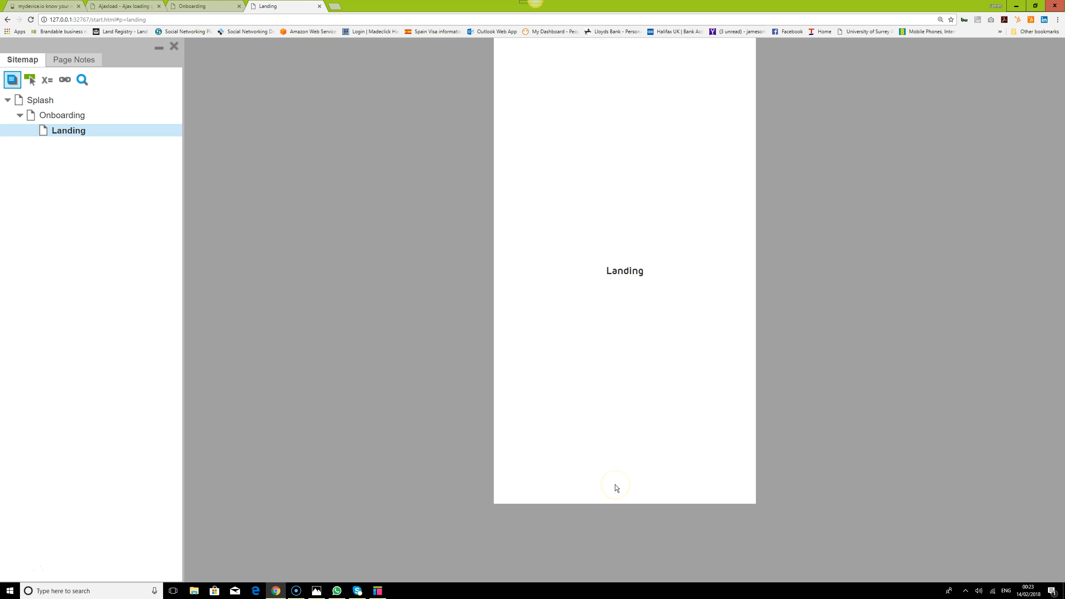
key(alt+Left)
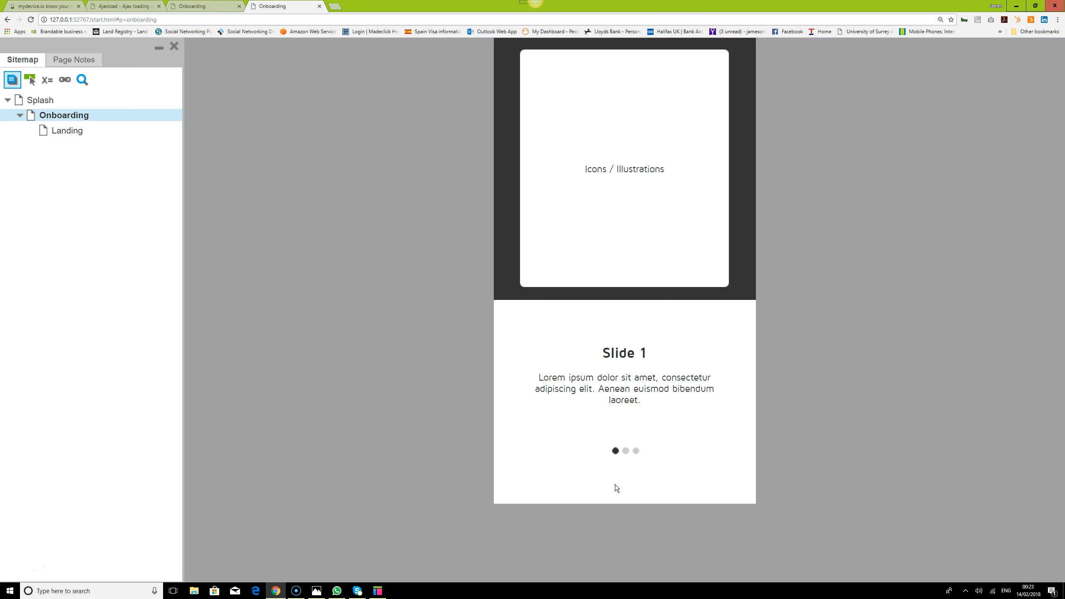
Step: Return to Axure, open the Landing page and delete its OnPageLoad case that waits 2000 ms and opens Onboarding
click(382, 593)
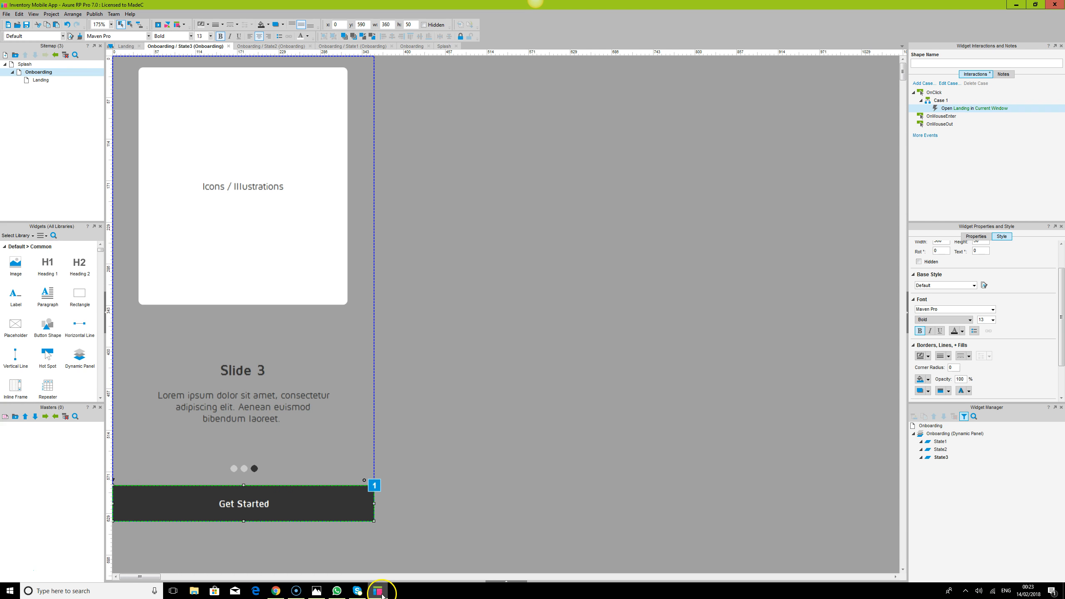
double_click(42, 80)
click(26, 69)
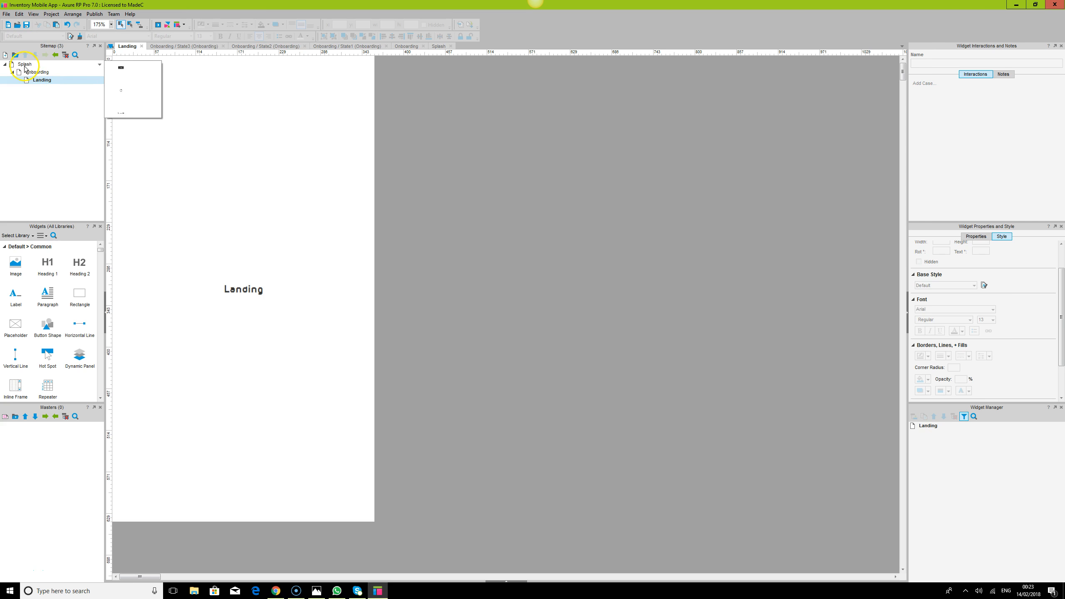
click(24, 67)
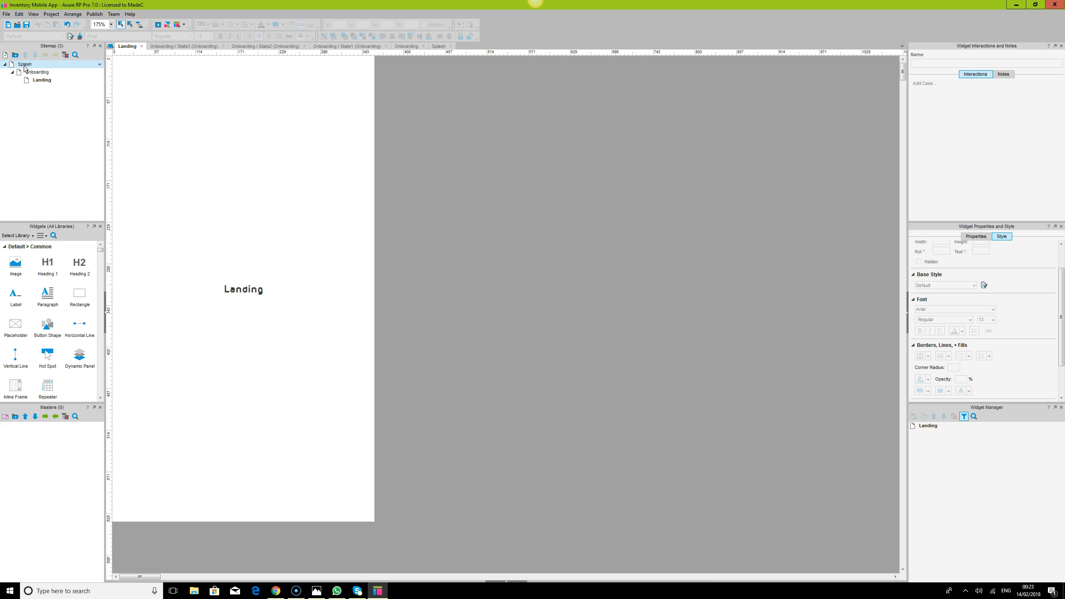
click(506, 581)
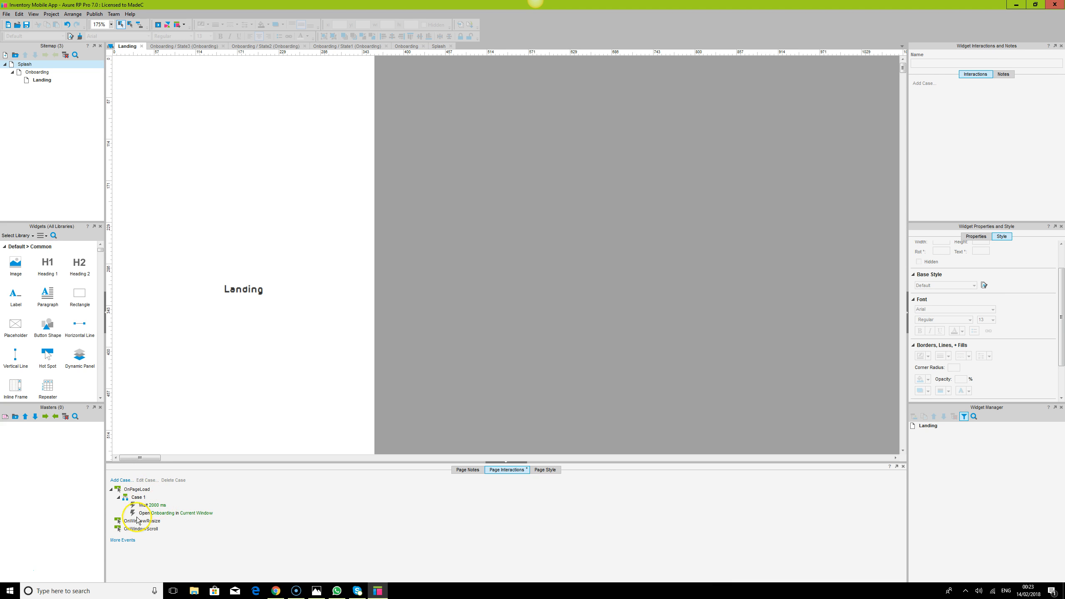
click(136, 498)
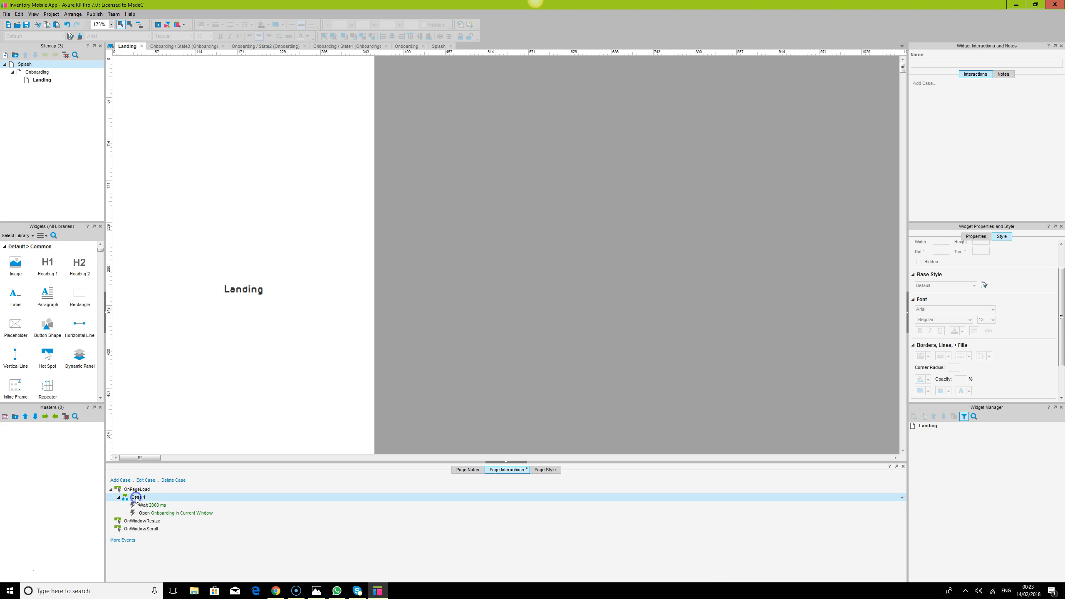
key(Delete)
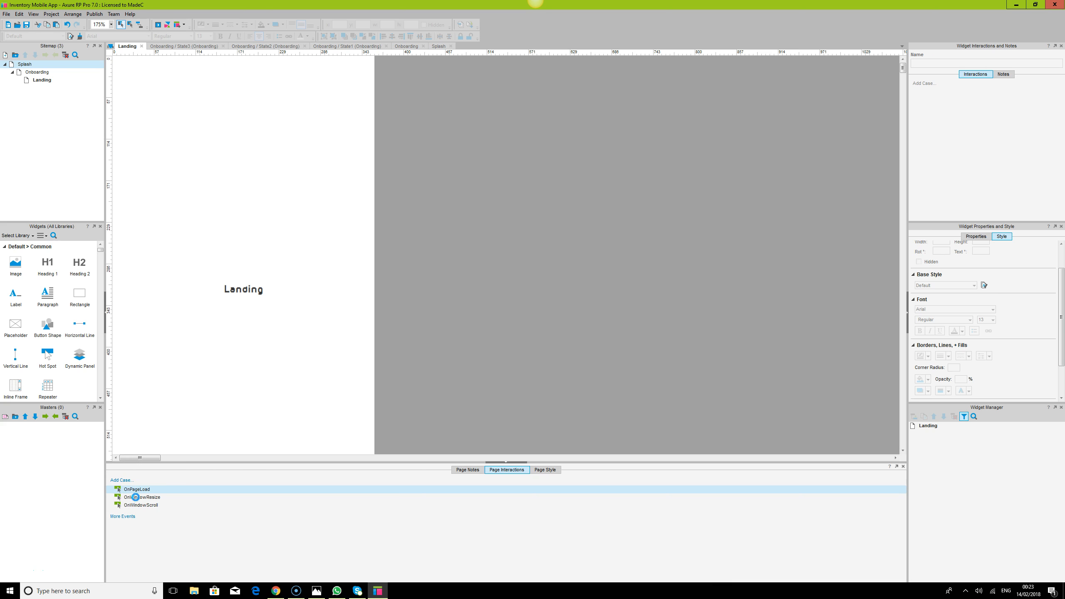
Step: Test the prototype in Chrome from Splash through the onboarding slides, following Get Started on slide 3 to Landing
click(276, 590)
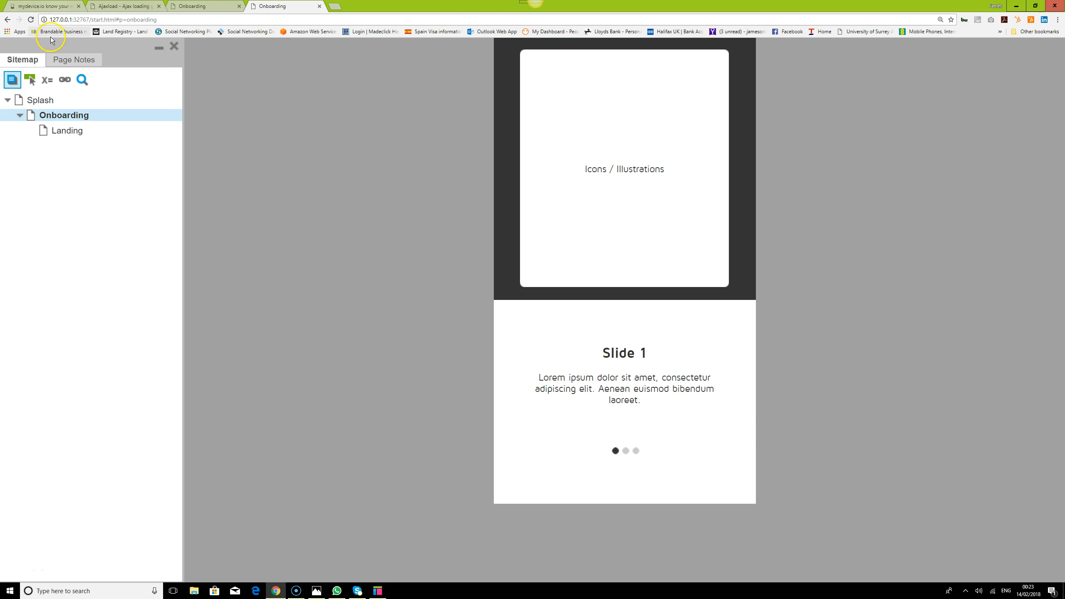
click(39, 100)
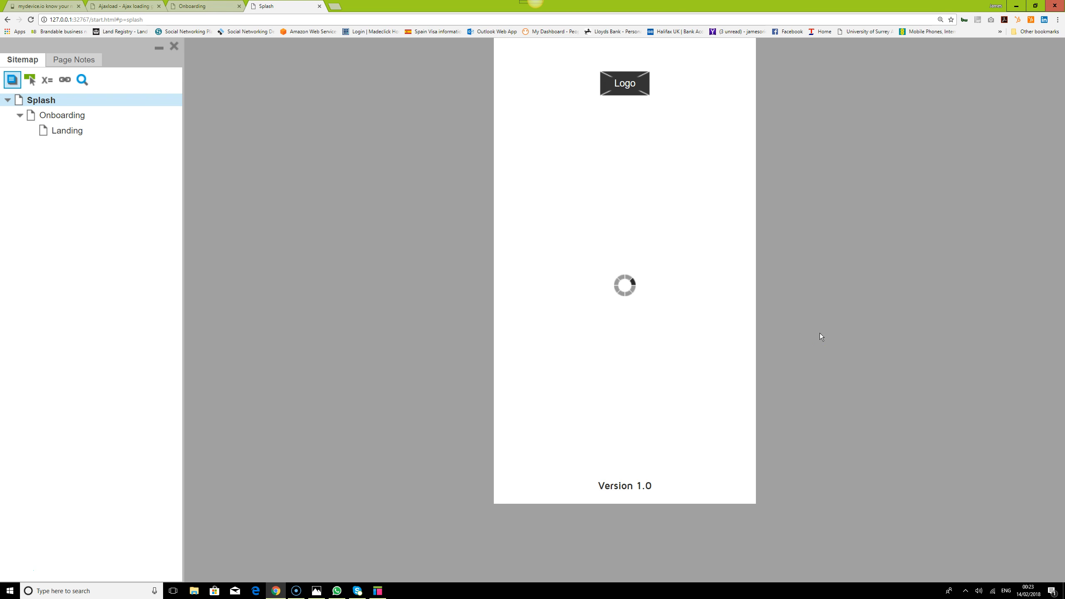
drag(798, 328, 628, 352)
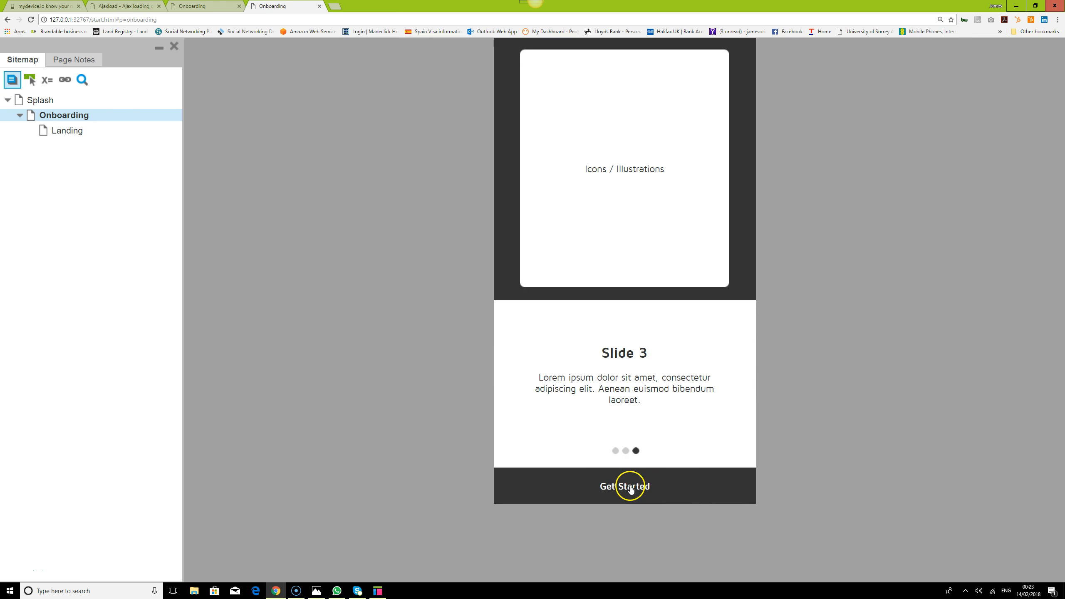
click(630, 488)
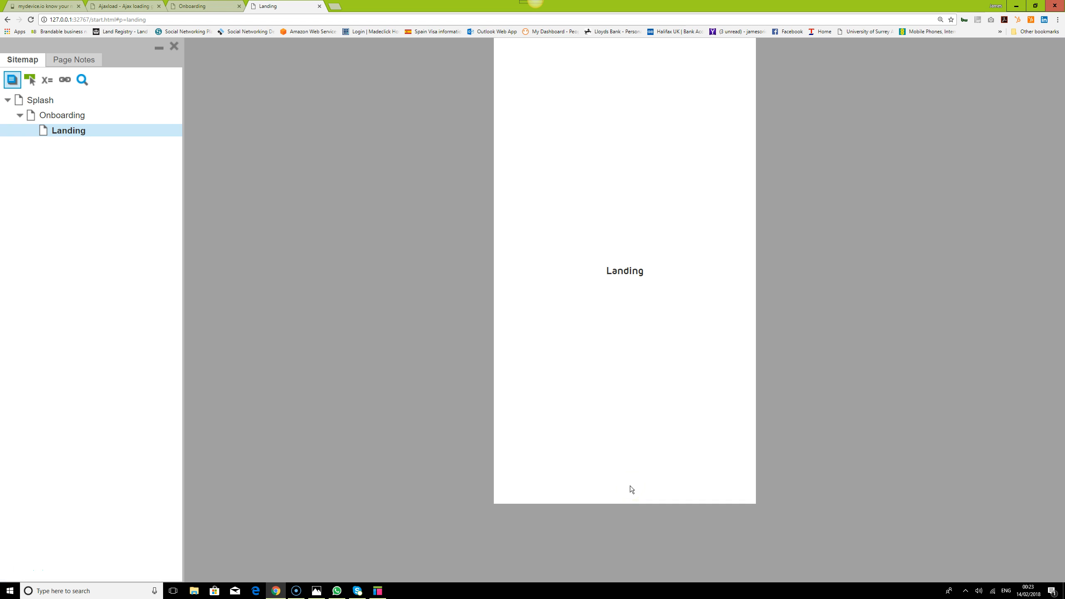